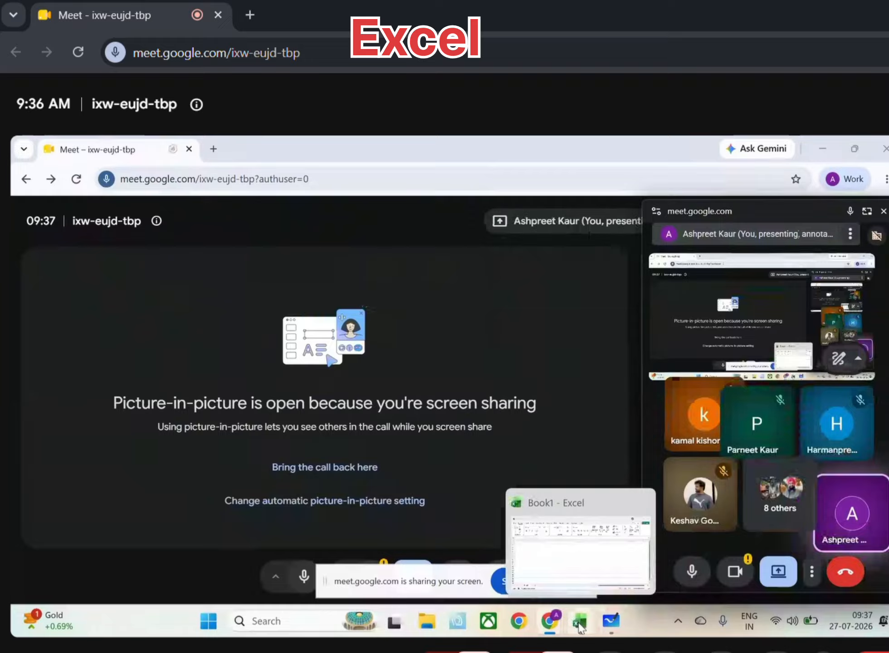
Switch to the blank Excel workbook and clear away the floating meeting window and the screen-sharing bar.
left_click(579, 621)
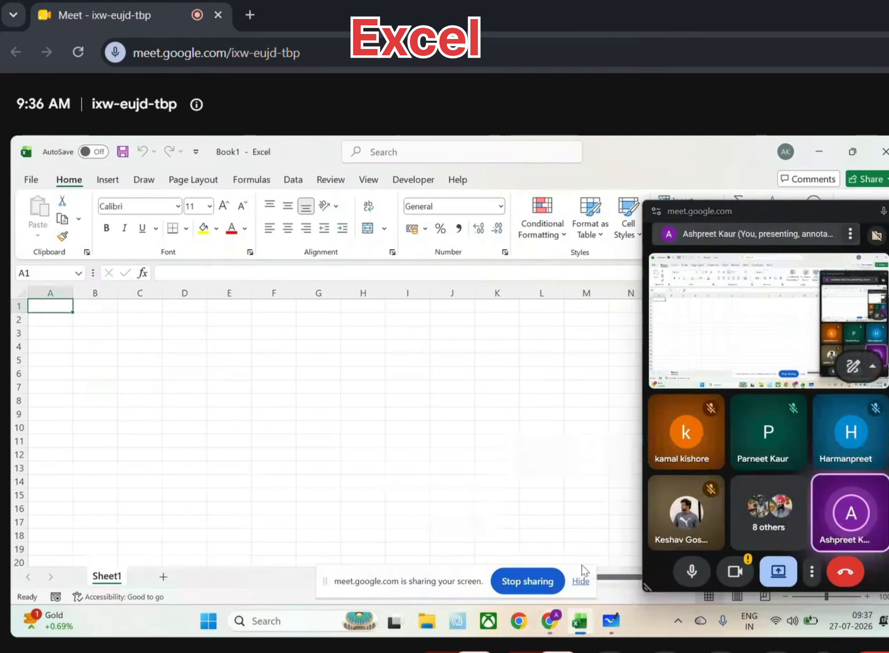
left_click(884, 211)
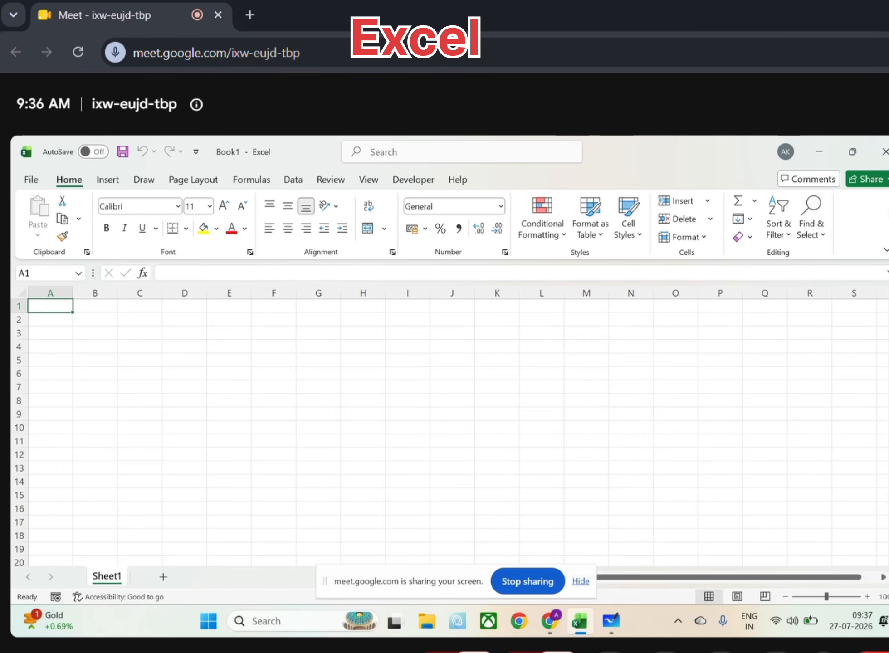
key("XF86MonBrightnessUp")
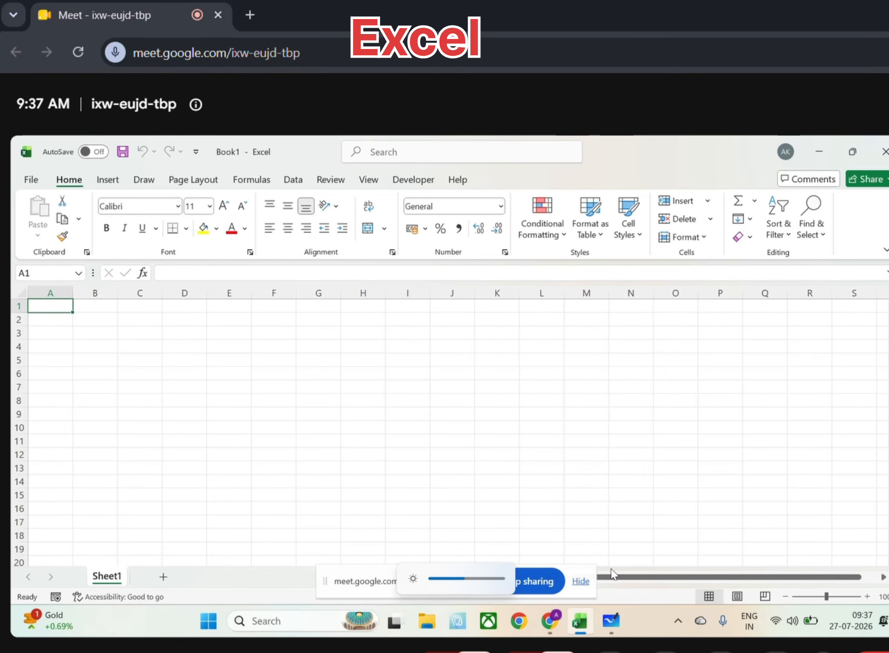
left_click(581, 582)
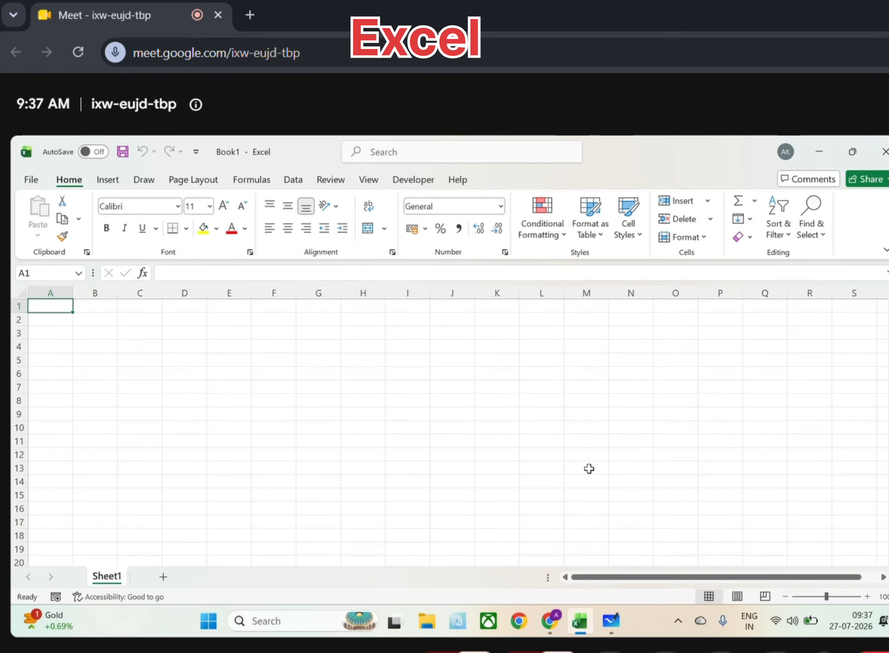
Look through the AutoSum, Recently Used, Financial and Logical categories of Excel's function library.
left_click(251, 181)
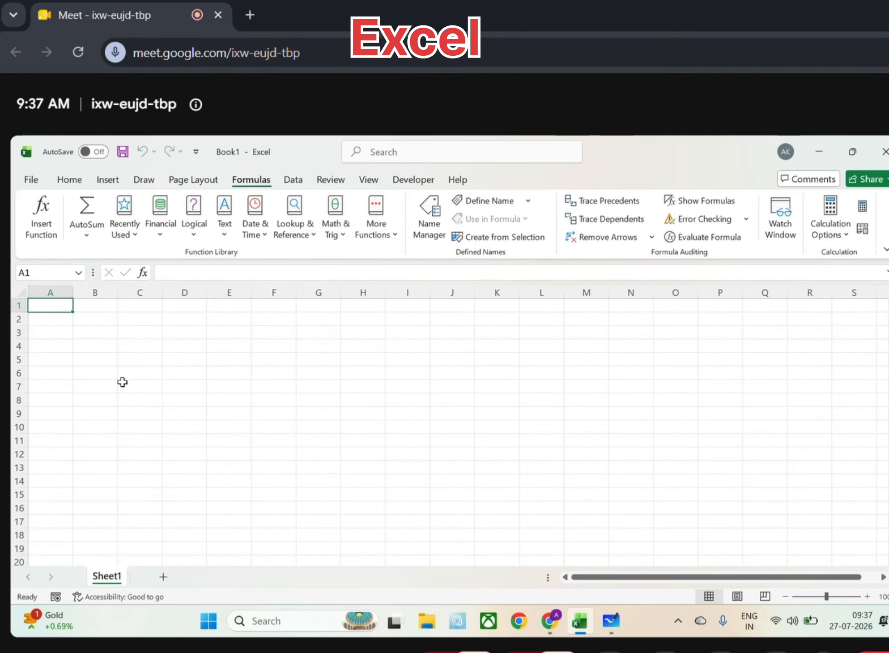
left_click(86, 229)
left_click(85, 229)
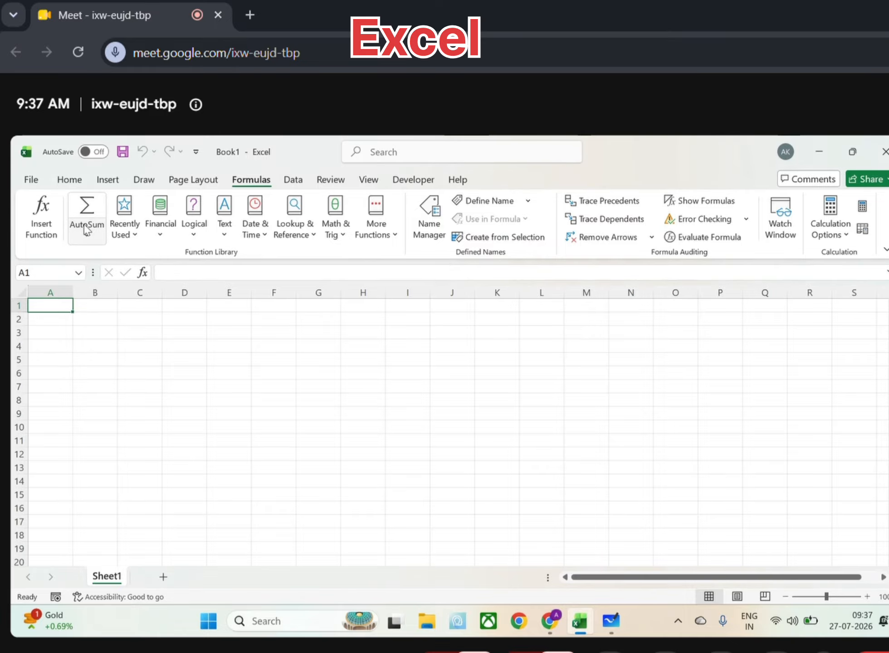
left_click(123, 229)
left_click(123, 229)
left_click(162, 229)
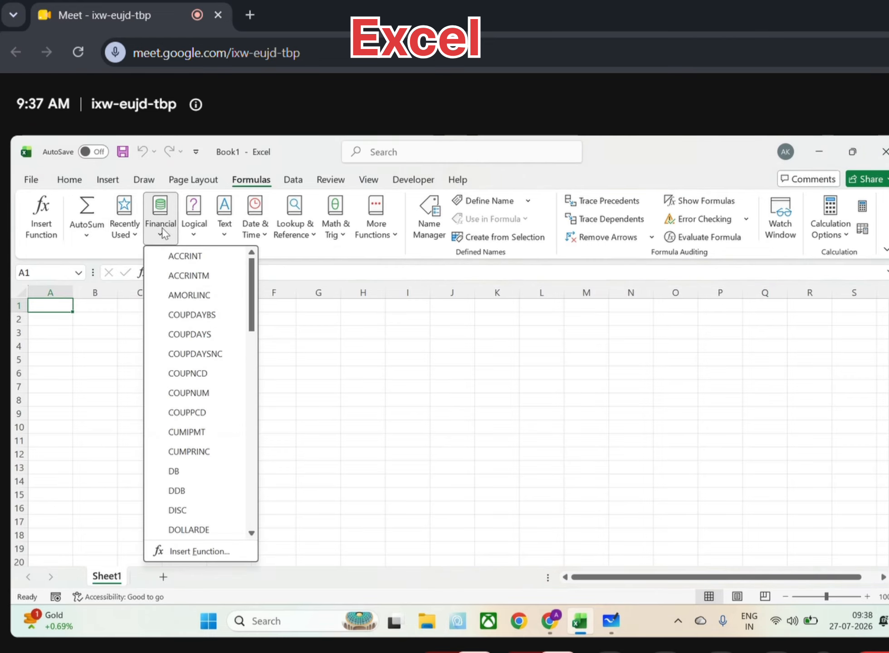
left_click(162, 227)
left_click(195, 225)
left_click(196, 226)
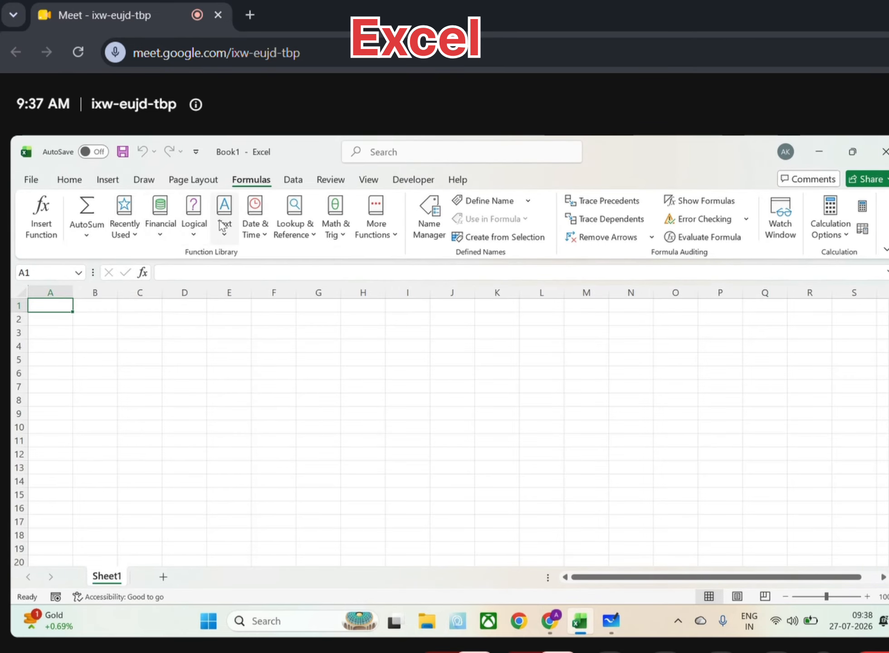
Look through the Text, Date & Time, Math & Trig, Lookup & Reference and More Functions categories.
left_click(224, 227)
left_click(224, 227)
left_click(245, 228)
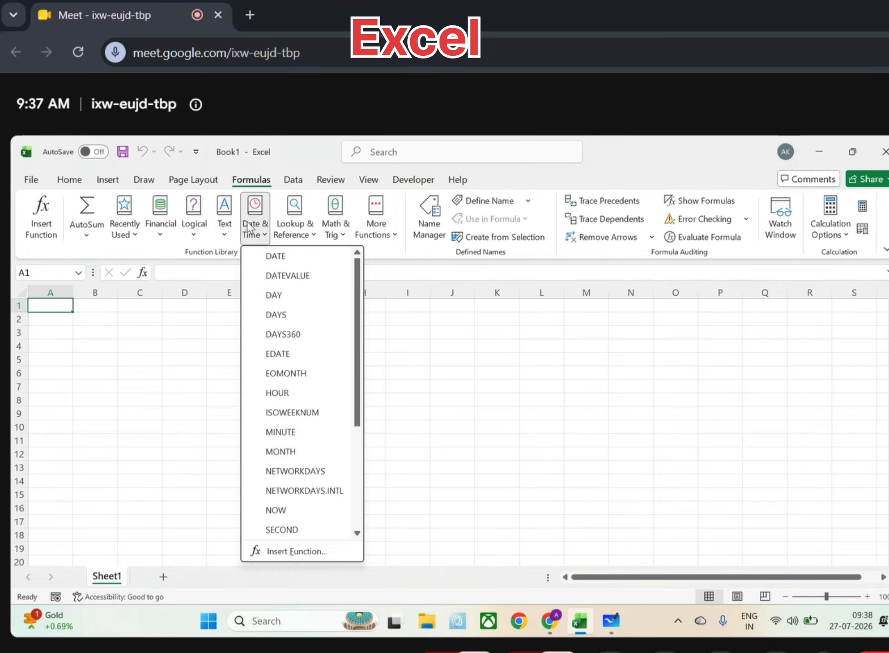
left_click(326, 233)
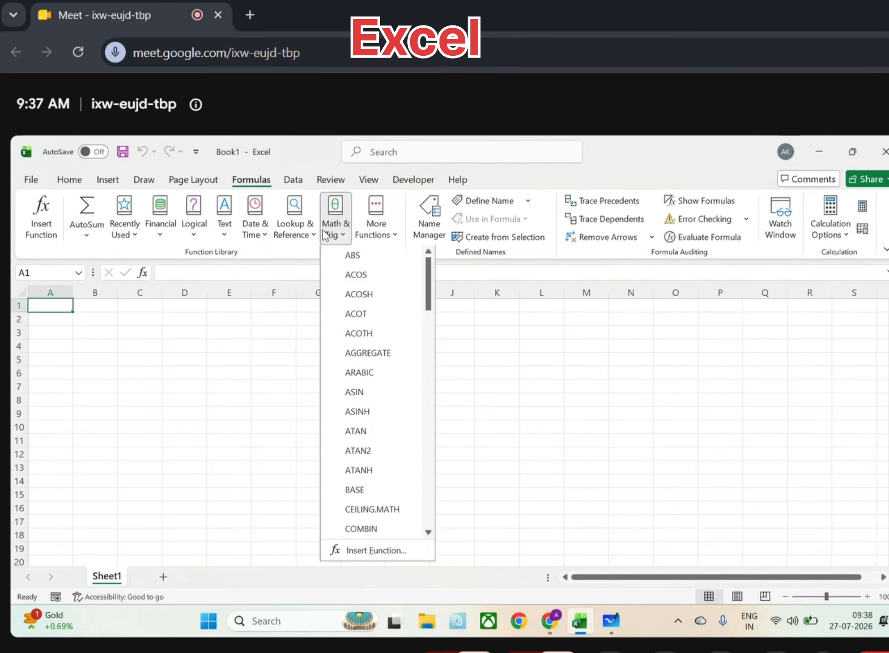
left_click(287, 236)
left_click(287, 236)
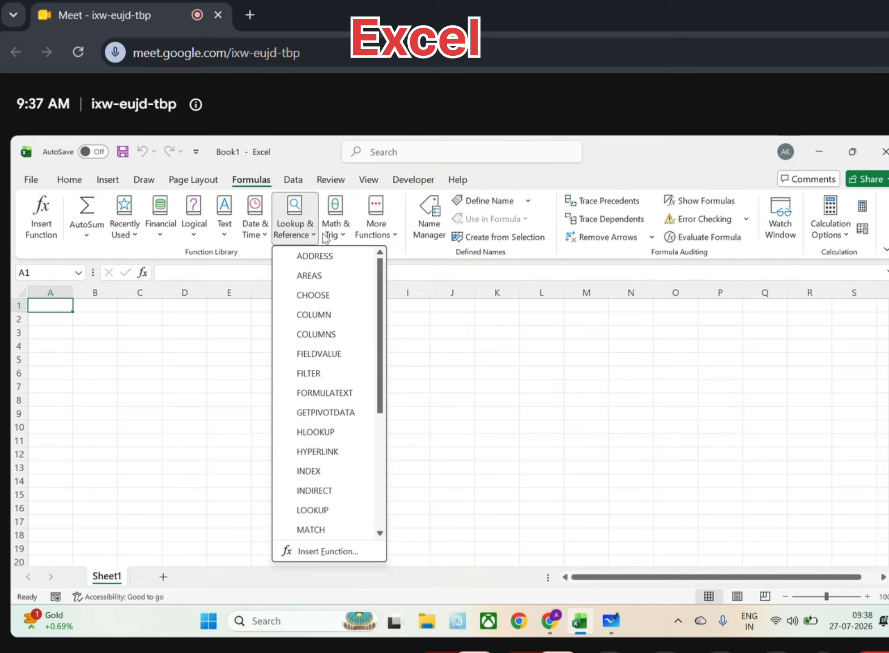
left_click(378, 235)
left_click(379, 236)
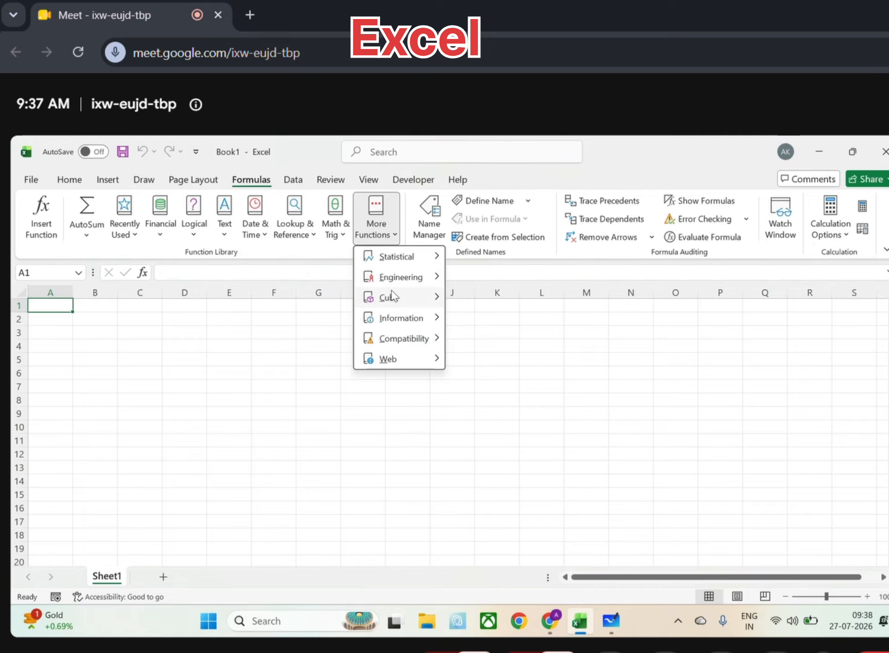
left_click(407, 387)
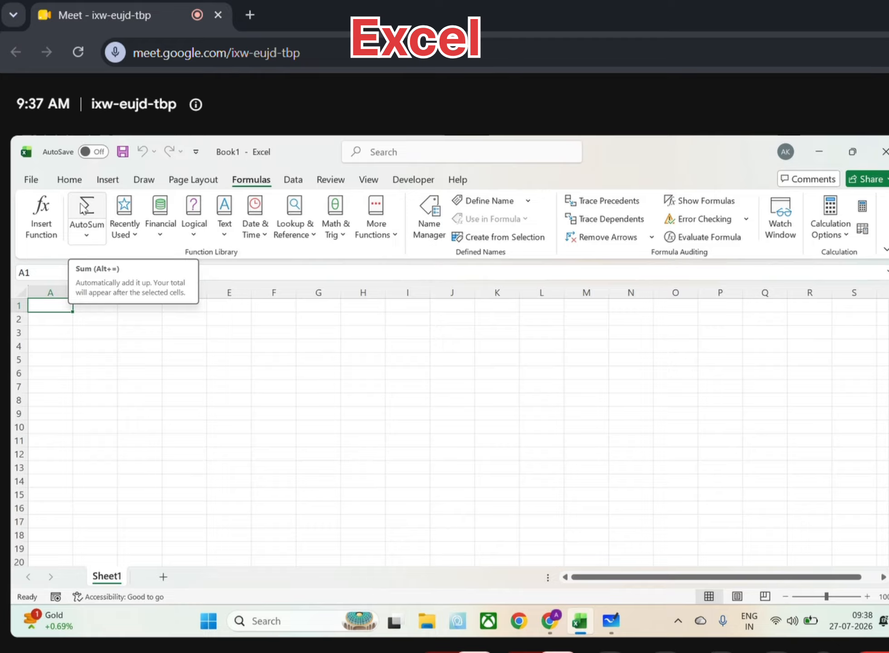
Read through the full lists of Lookup & Reference functions and Math & Trig functions.
left_click(307, 236)
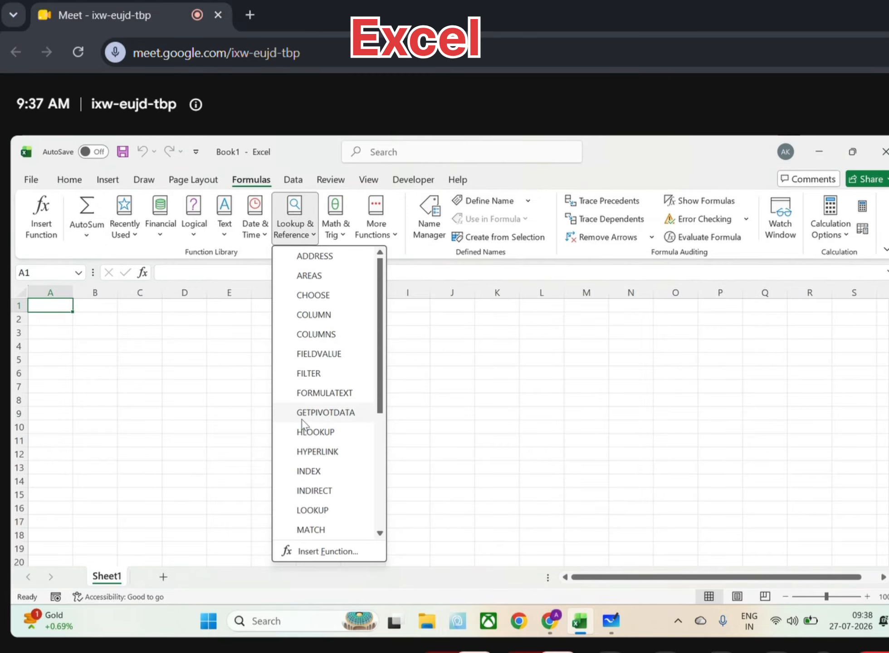
scroll(302, 419, "down", 4)
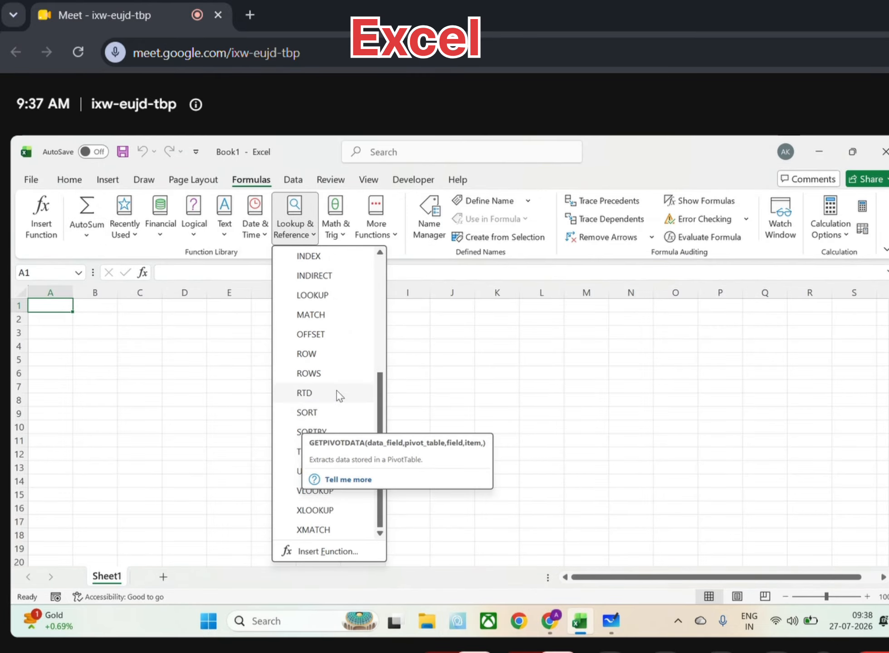
left_click(336, 229)
scroll(359, 442, "down", 9)
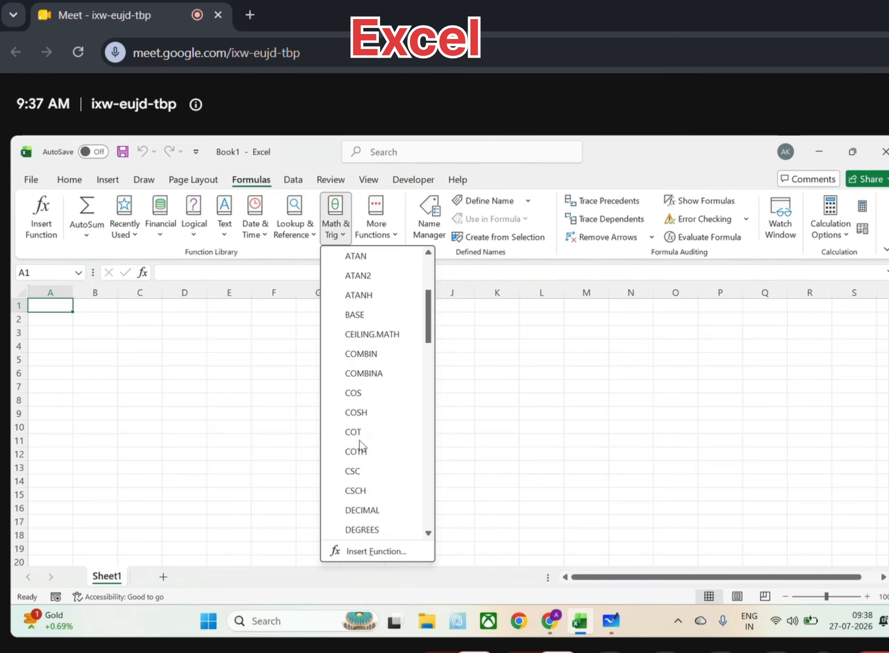
scroll(359, 440, "down", 4)
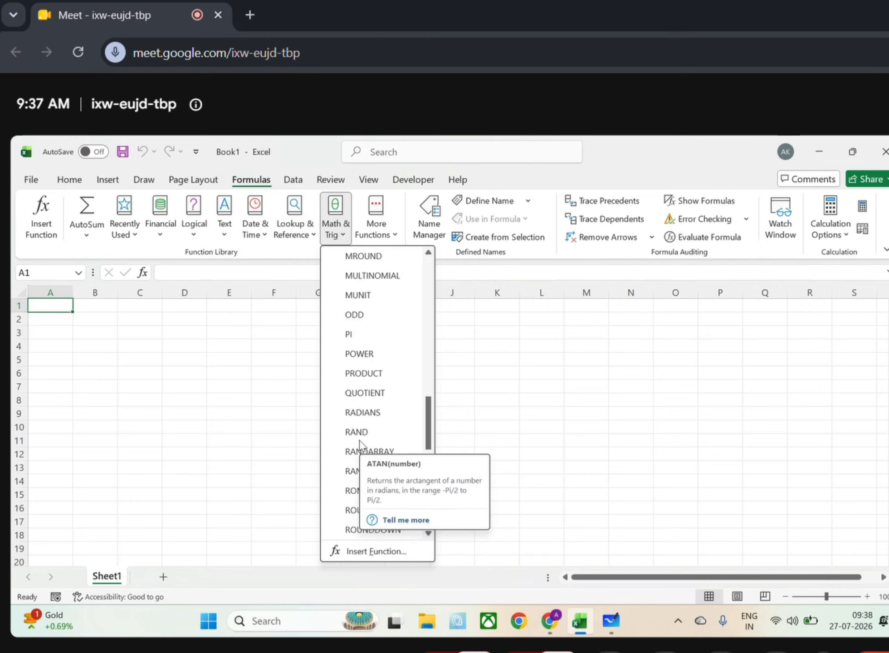
scroll(359, 442, "down", 5)
scroll(359, 442, "down", 3)
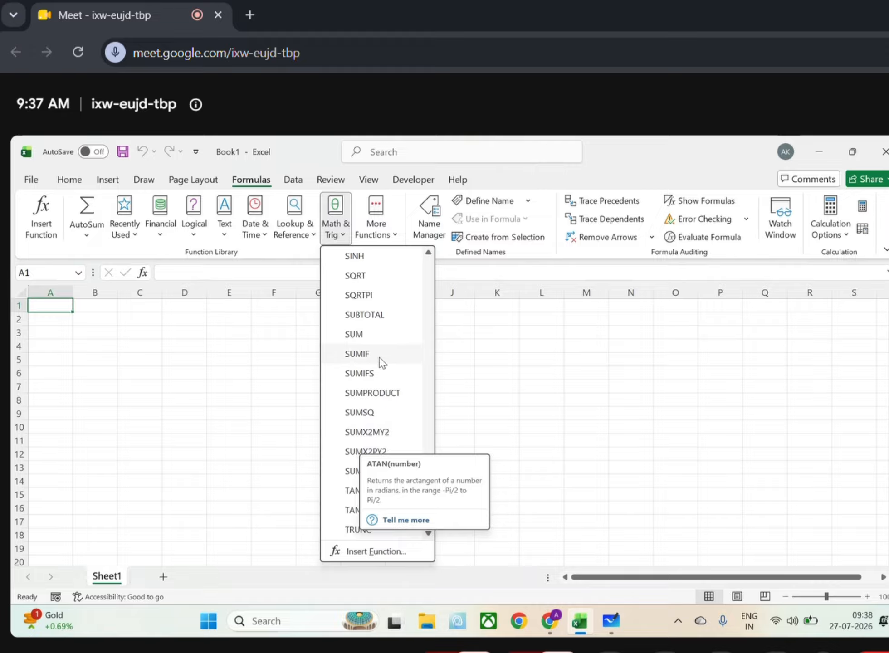
scroll(381, 361, "up", 1)
scroll(380, 361, "up", 7)
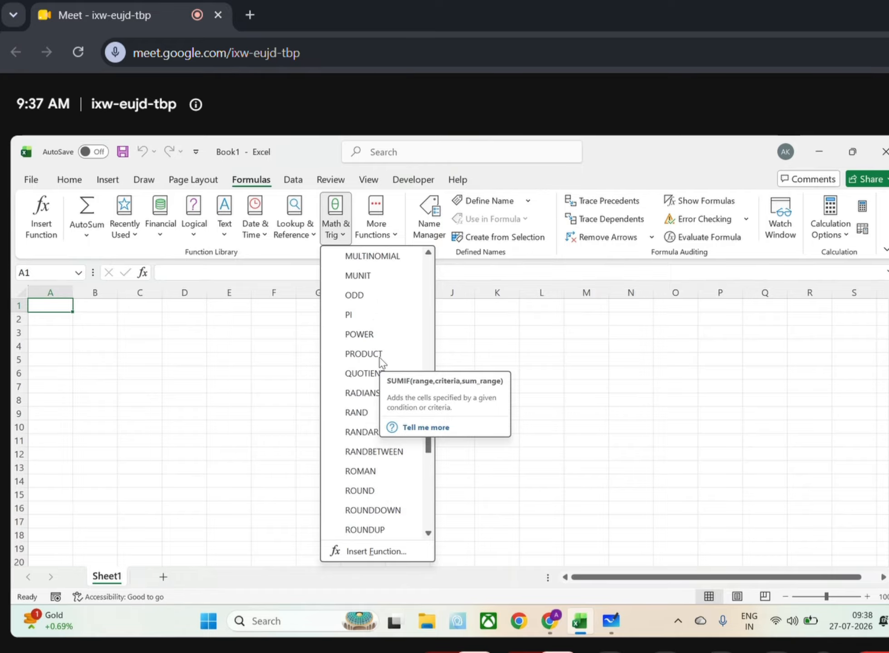
scroll(381, 361, "up", 8)
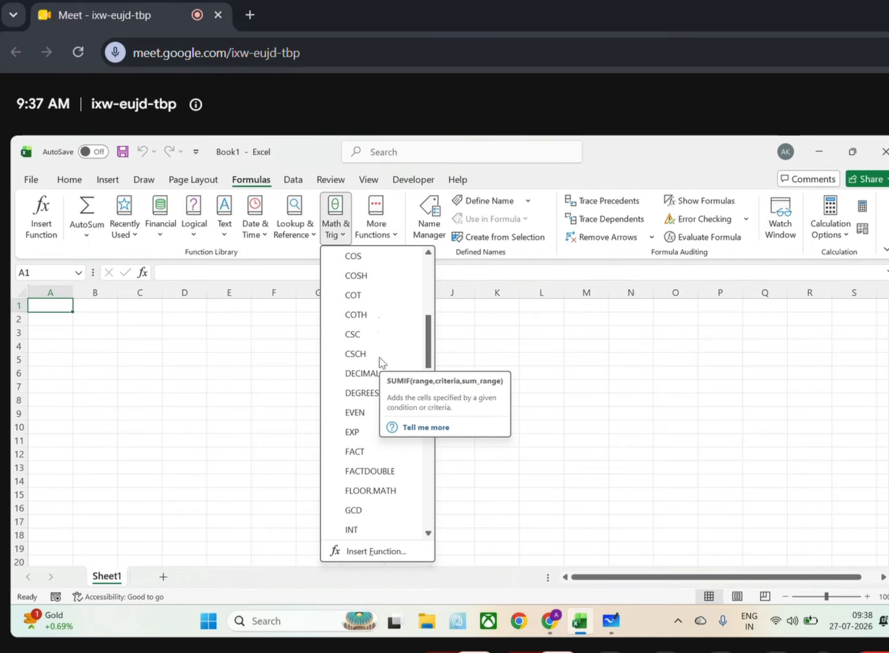
scroll(381, 361, "up", 5)
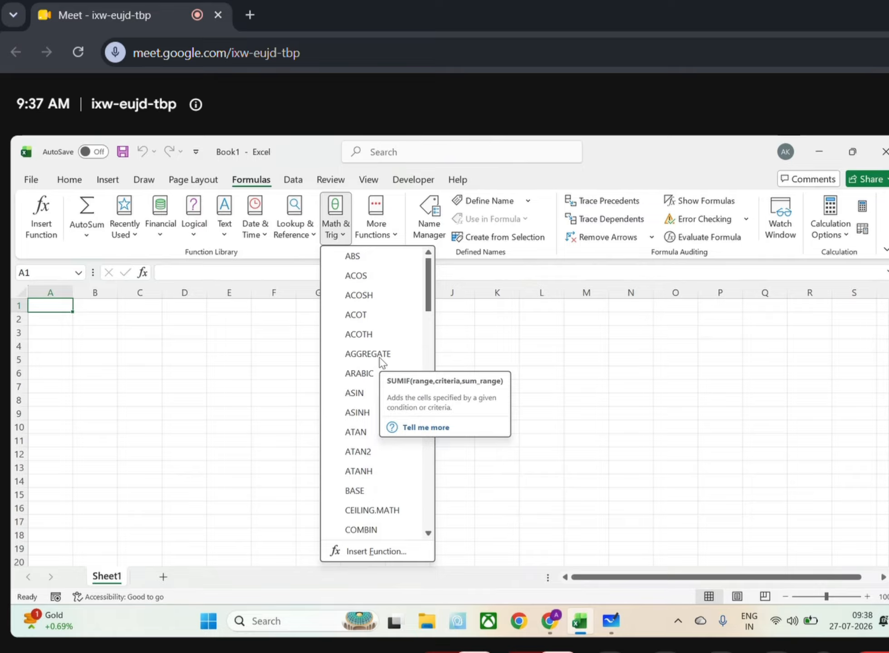
Read through the list of Text functions, close it and select cell D4.
left_click(216, 229)
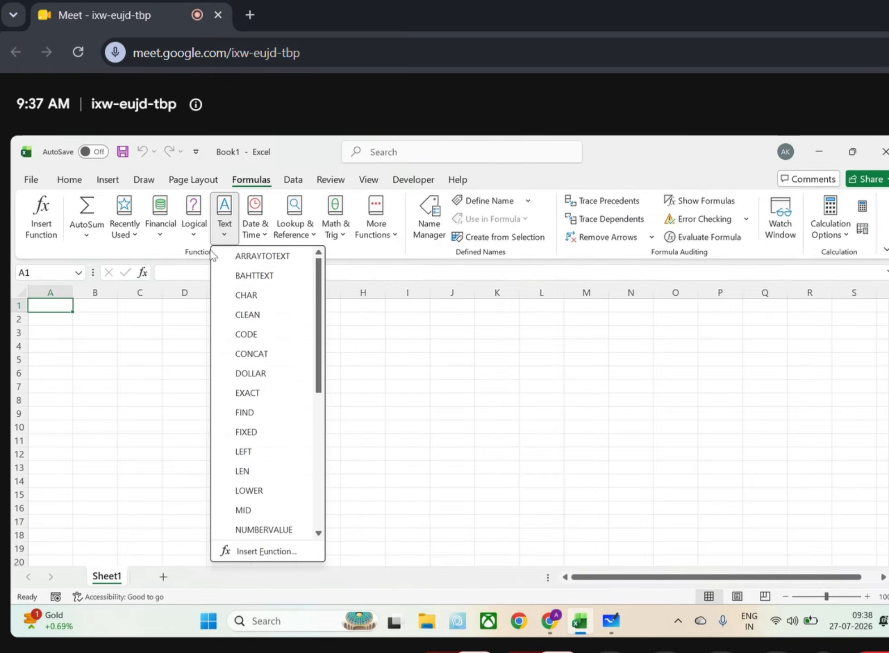
scroll(263, 425, "down", 5)
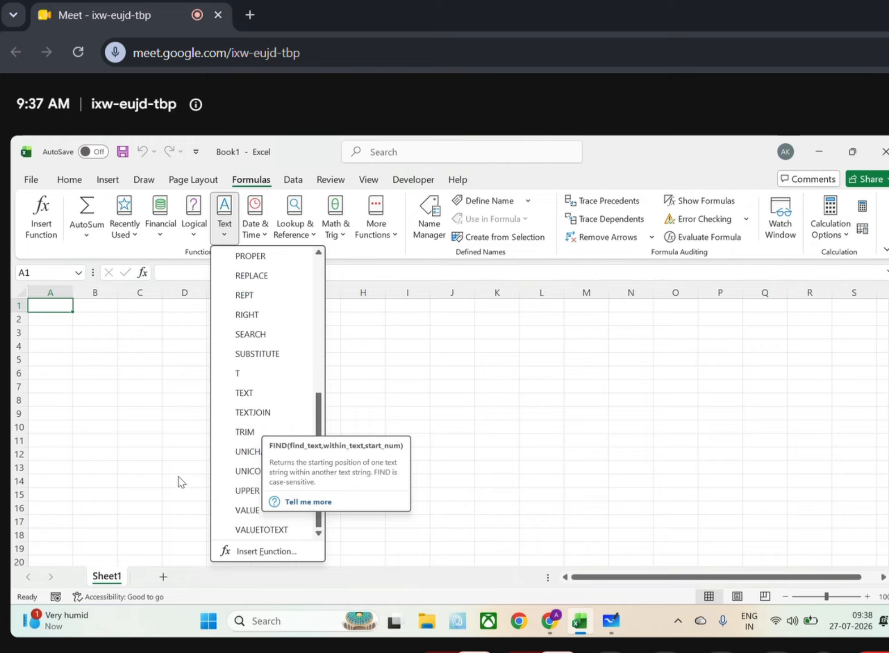
scroll(233, 476, "up", 5)
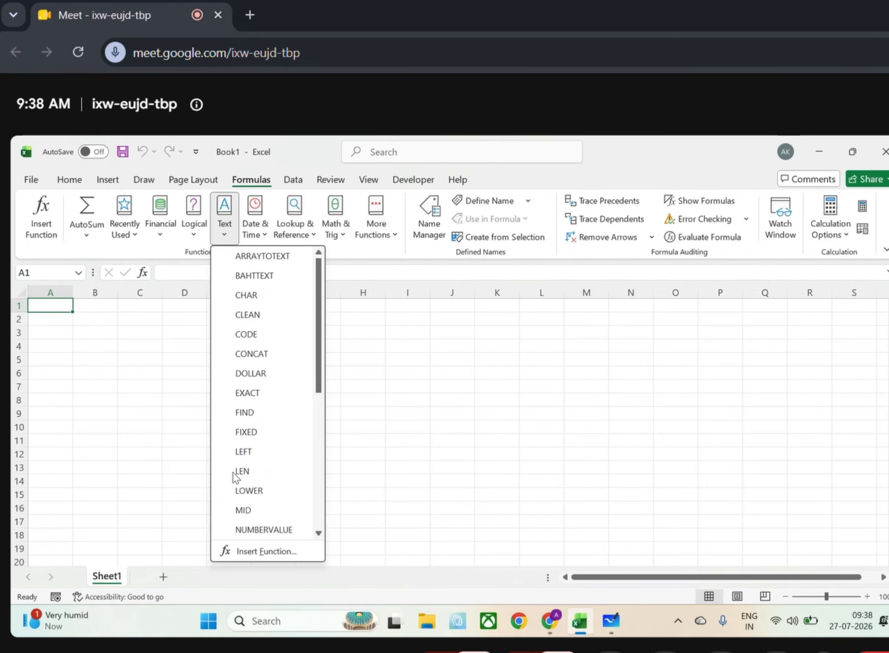
left_click(179, 315)
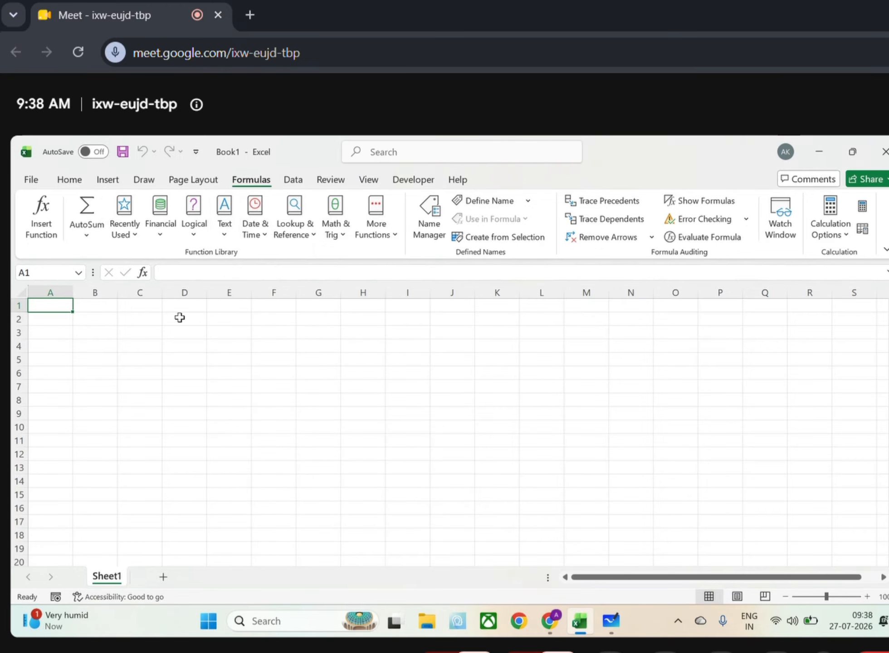
left_click(200, 344)
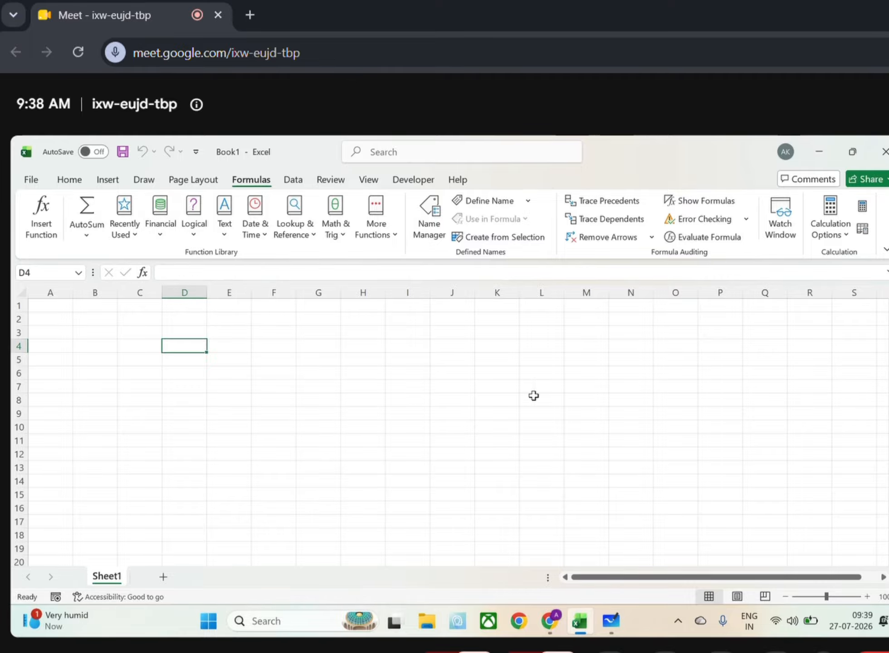
Clear the template picker and retirement notice in Microsoft Whiteboard and return to the Excel workbook.
left_click(611, 624)
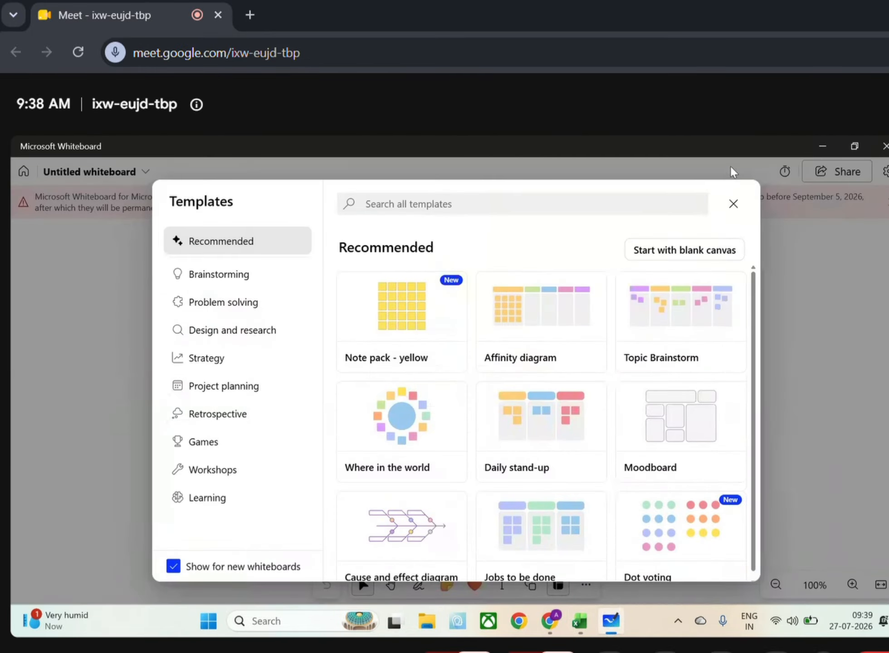
left_click(733, 203)
left_click(886, 202)
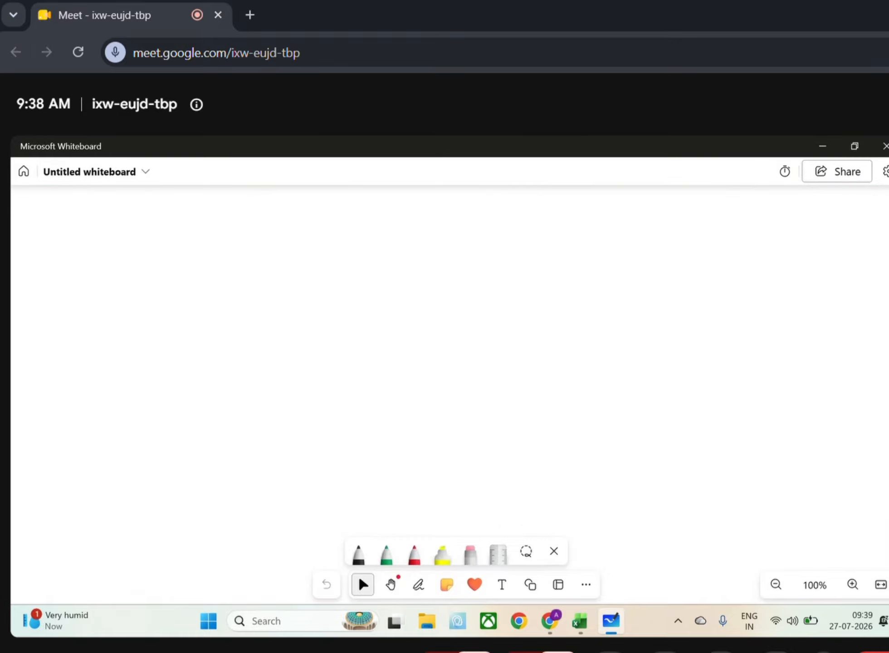
left_click(579, 620)
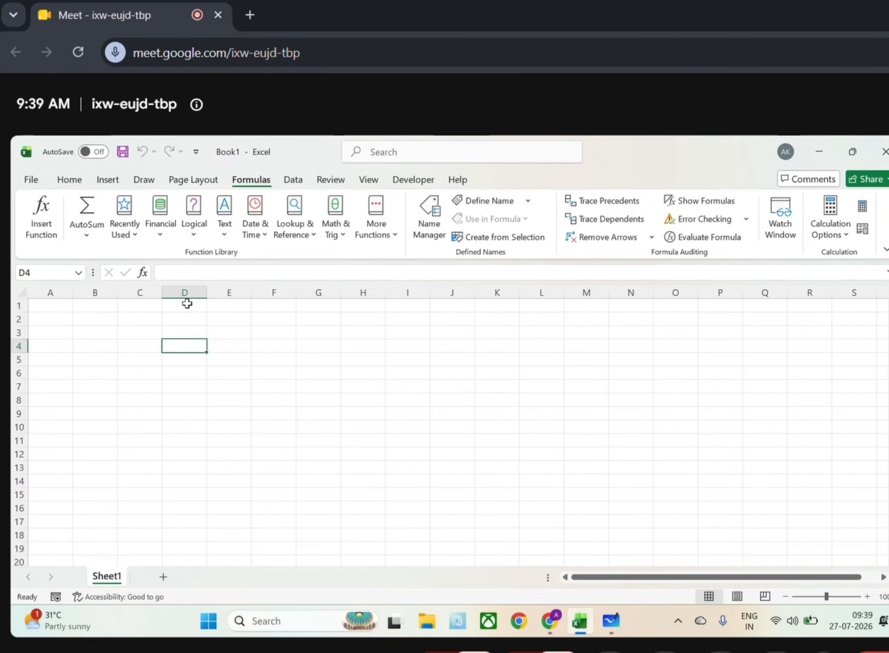
left_click(148, 351)
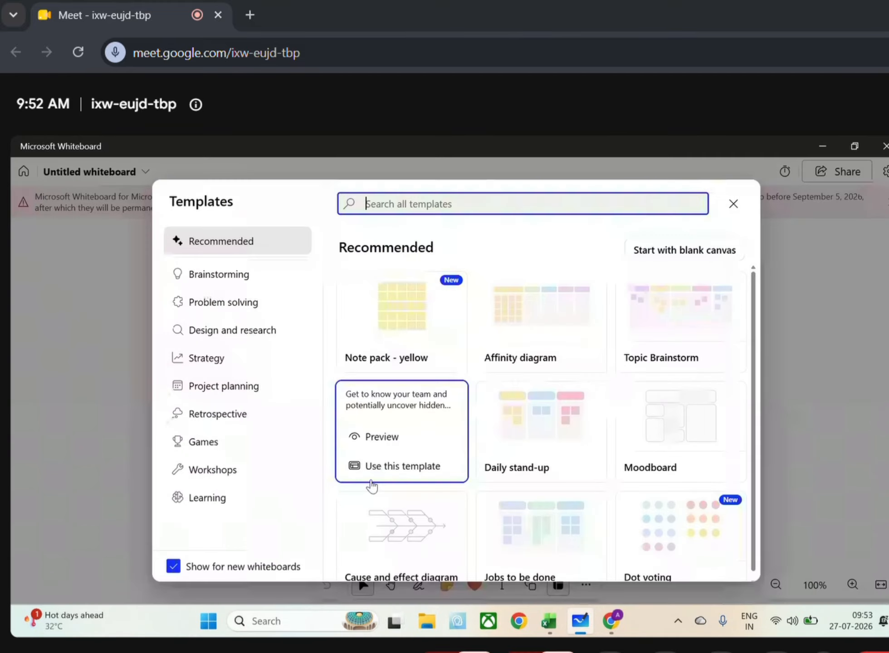
Dismiss the template picker in Microsoft Whiteboard to get a blank canvas and choose the black pen.
left_click(367, 435)
left_click(734, 202)
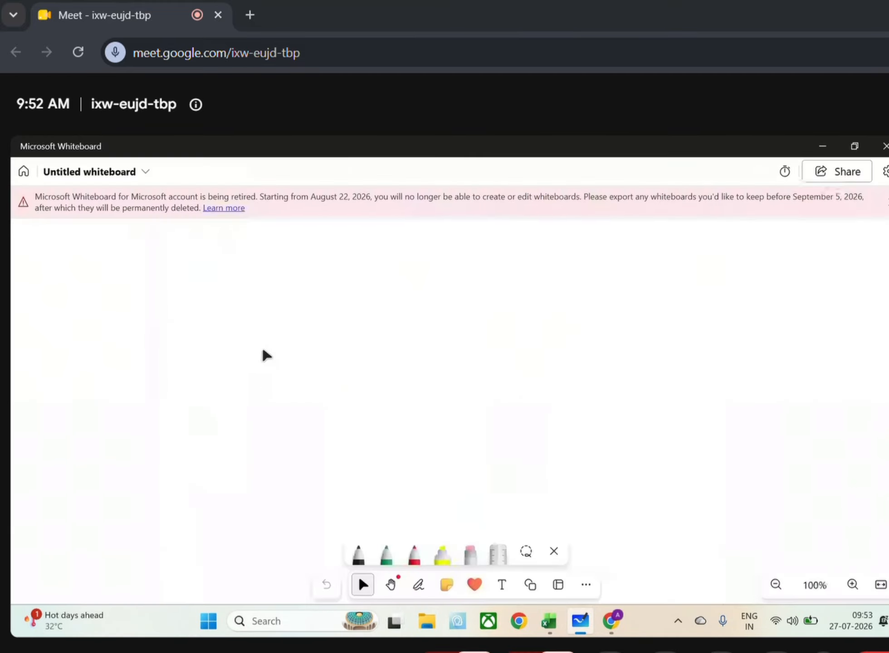
left_click(358, 553)
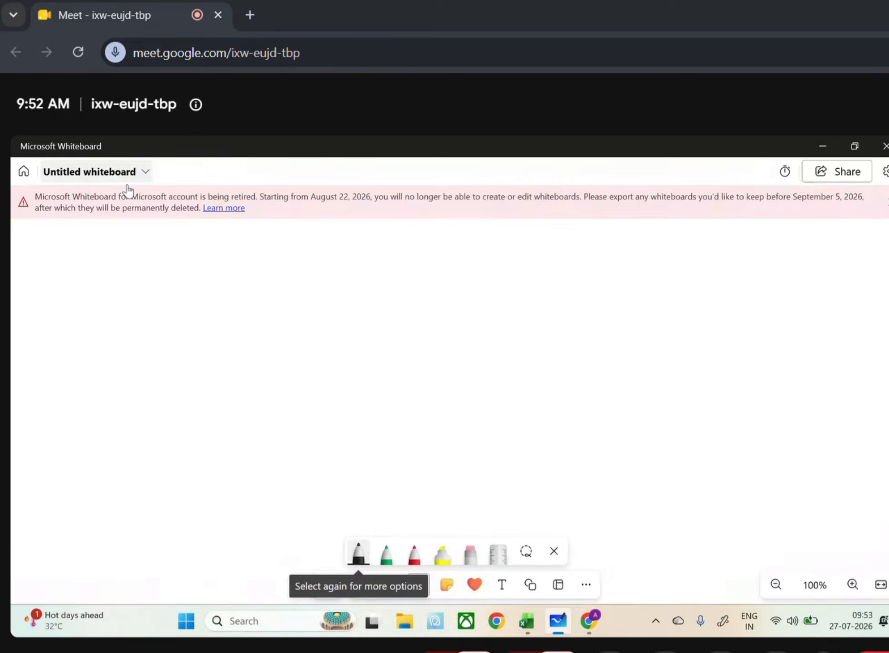
Handwrite the heading "Formulas & Functions" near the top of the canvas and underline both topic words.
mouse_move(142, 235)
left_mouse_down()
mouse_move(135, 253)
mouse_move(149, 245)
mouse_move(205, 254)
left_mouse_up()
left_click_drag(235, 244, 227, 255)
mouse_move(267, 246)
left_mouse_down()
mouse_move(267, 256)
mouse_move(316, 258)
left_mouse_up()
left_click_drag(328, 250, 345, 259)
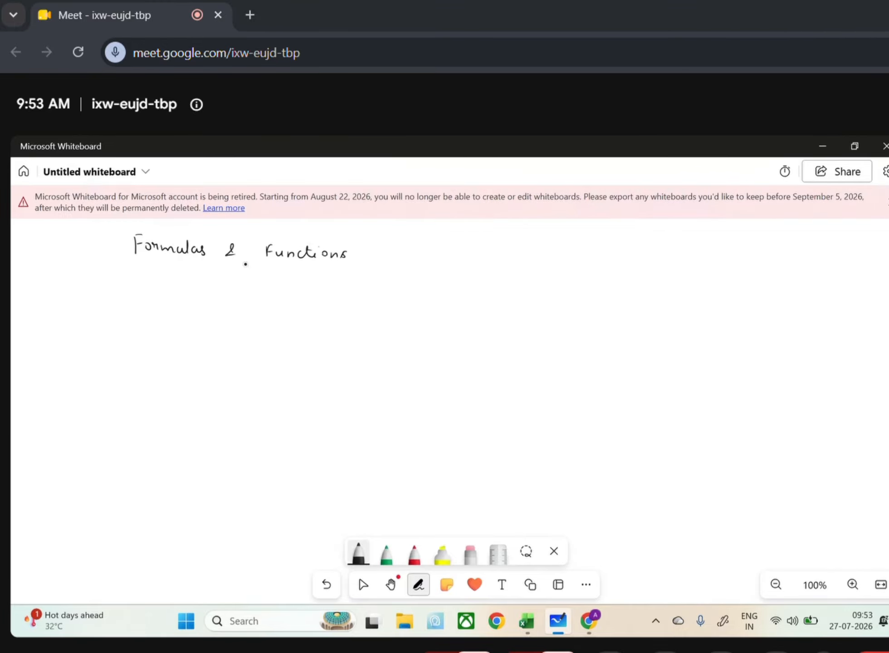
left_click_drag(184, 262, 222, 262)
left_click_drag(258, 264, 302, 263)
Handwrite "Formula -" below the heading and undo the extra stroke made after it.
left_click_drag(200, 316, 200, 331)
left_click_drag(200, 316, 210, 314)
left_click_drag(211, 324, 226, 327)
left_click_drag(227, 328, 260, 330)
left_click_drag(261, 326, 267, 328)
left_click_drag(269, 325, 274, 324)
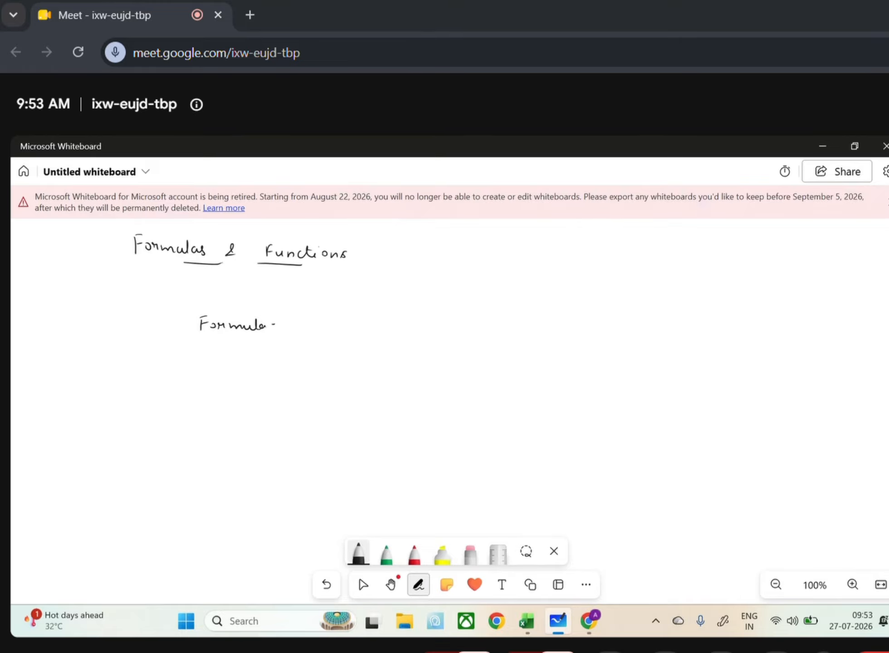
left_click_drag(327, 316, 328, 325)
key("ctrl+z")
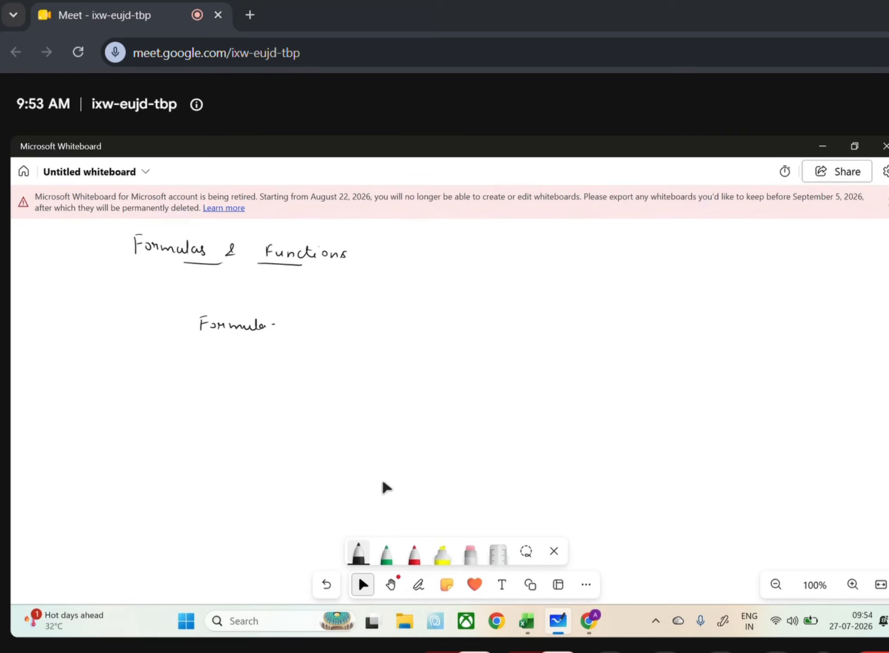
Switch to the Excel workbook and enter 12, 13 and 100 in cells A1, B1 and C1.
left_click(438, 561)
left_click(524, 625)
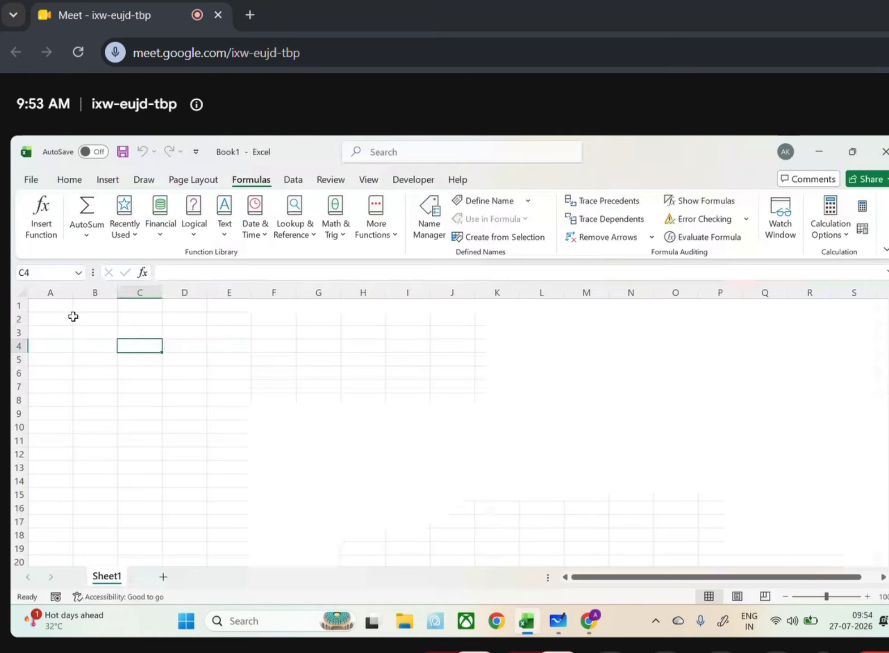
left_click(61, 306)
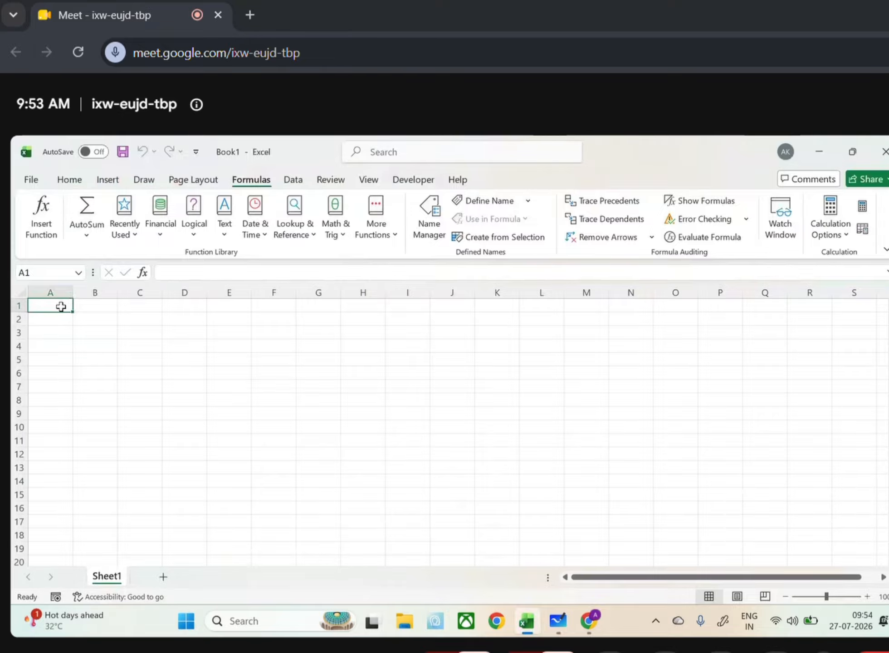
type("12")
key("Tab")
type("13")
key("Tab")
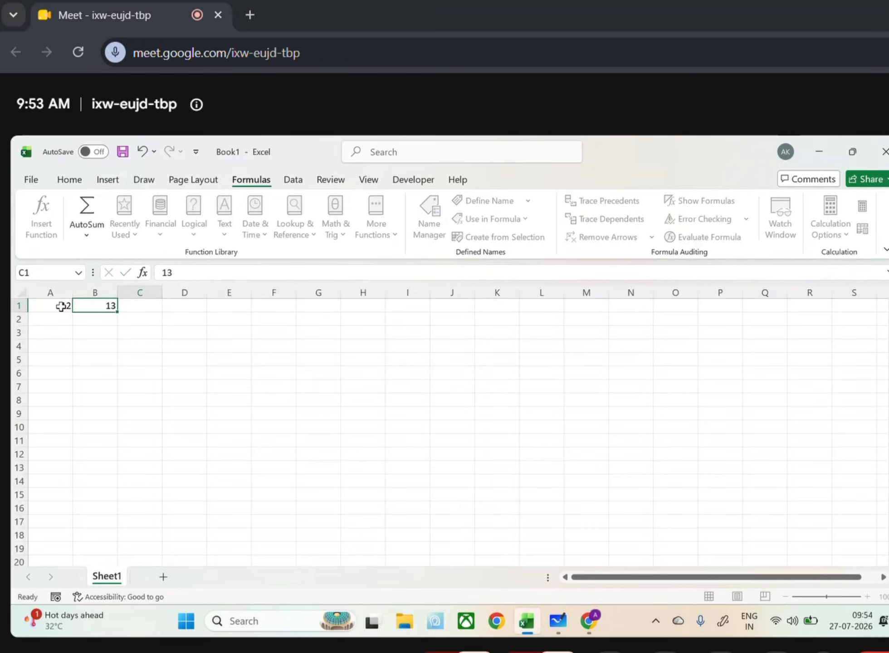
type("100")
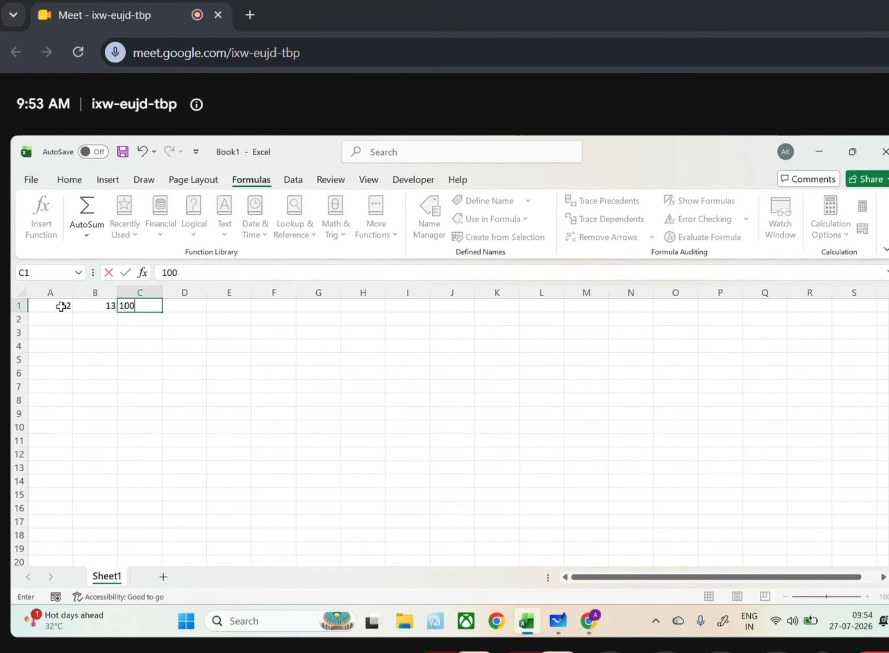
key("Tab")
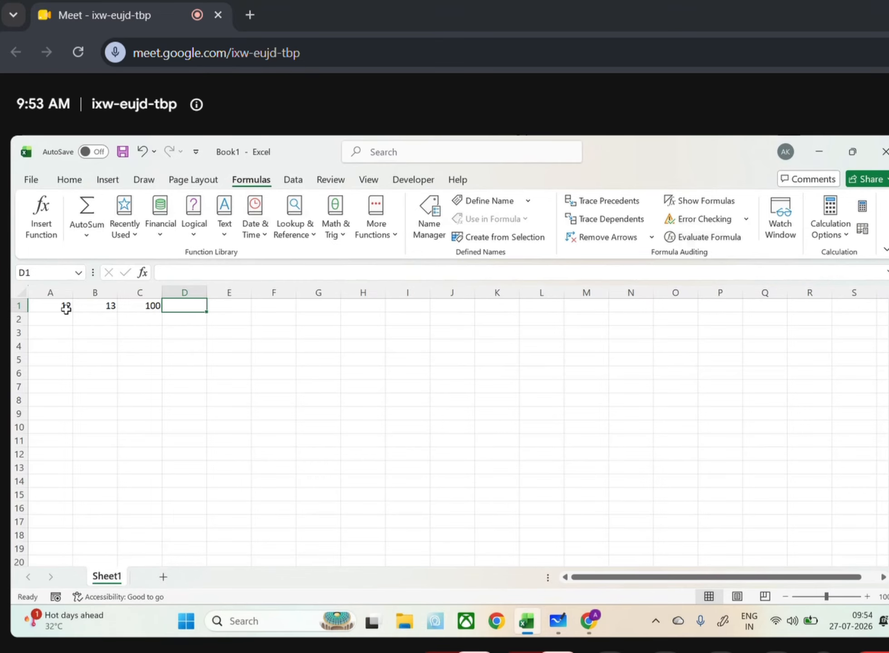
Enter the formula =(A1+B1)/100 in cell D1.
type("=")
left_click(60, 306)
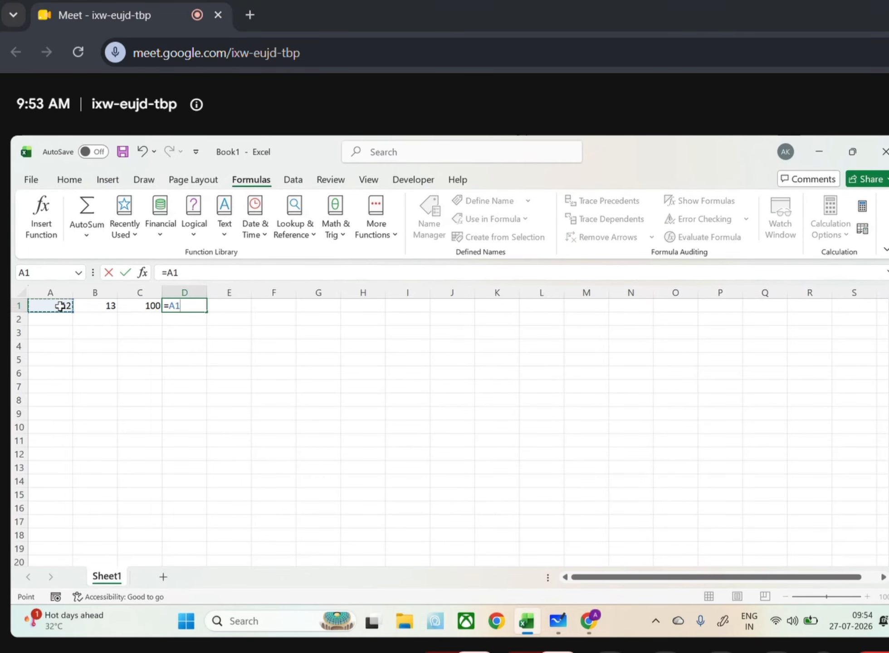
type("+")
left_click(94, 305)
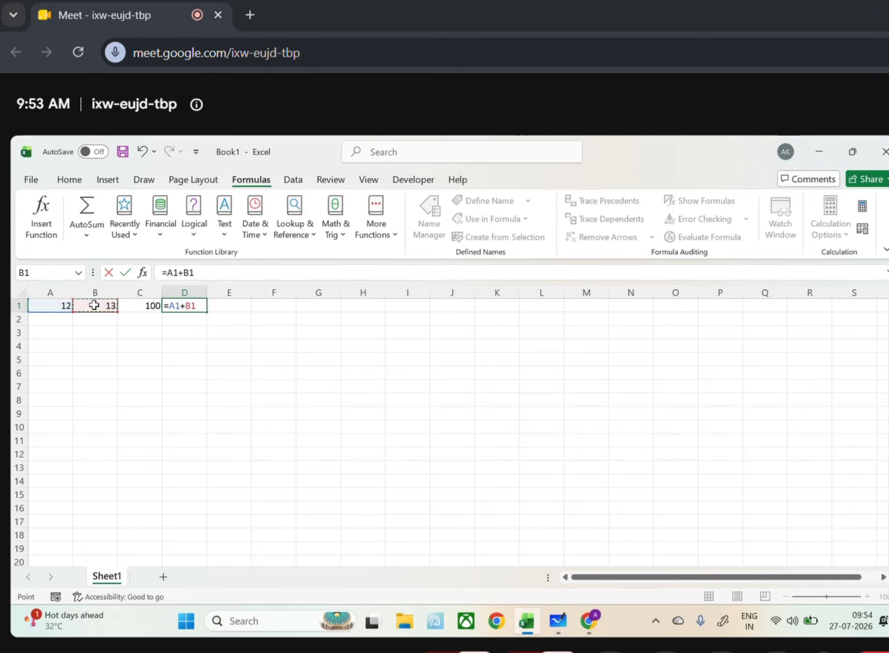
left_click(205, 265)
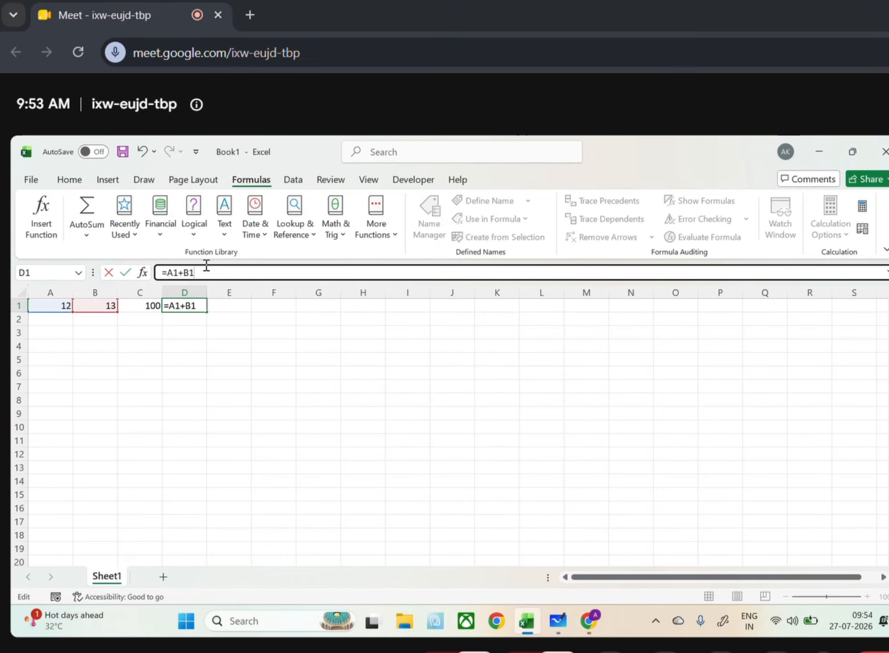
type(")")
left_click(164, 272)
type("(")
left_click(214, 274)
type("/100")
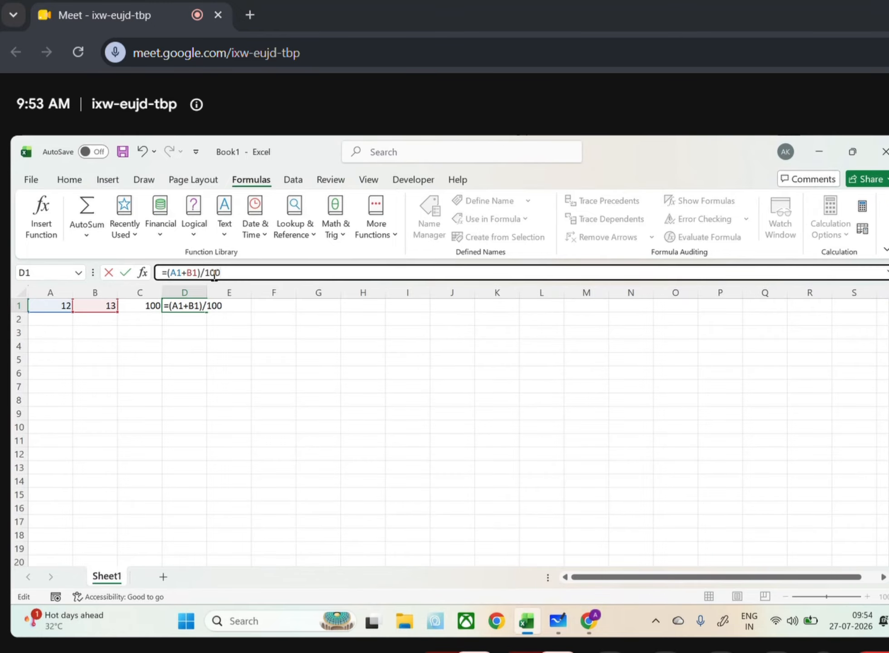
key("Return")
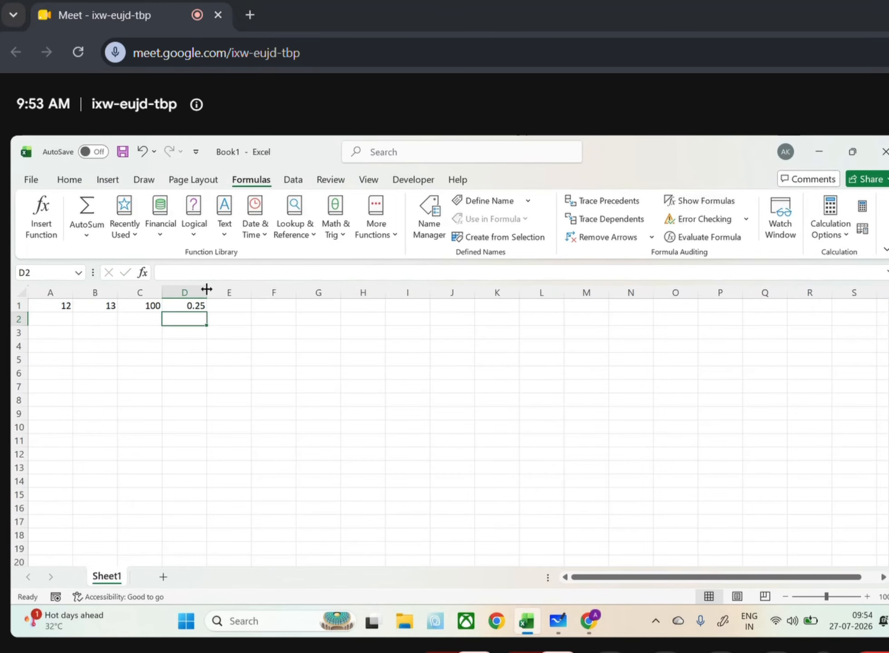
Edit the formula in D1 to subtract B1 from A1, making it =(A1-B1)/100.
left_click(199, 304)
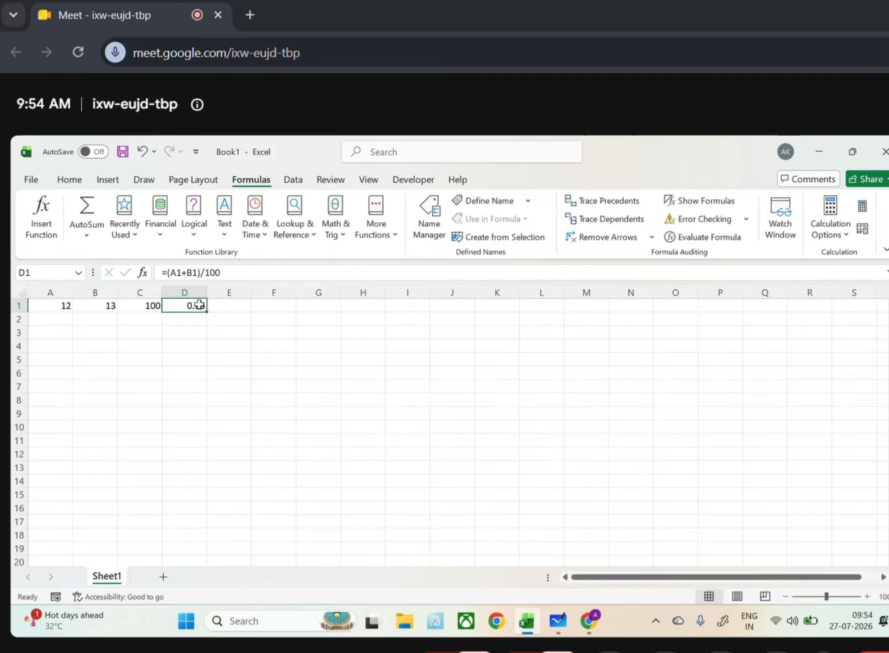
left_click(190, 274)
key("BackSpace")
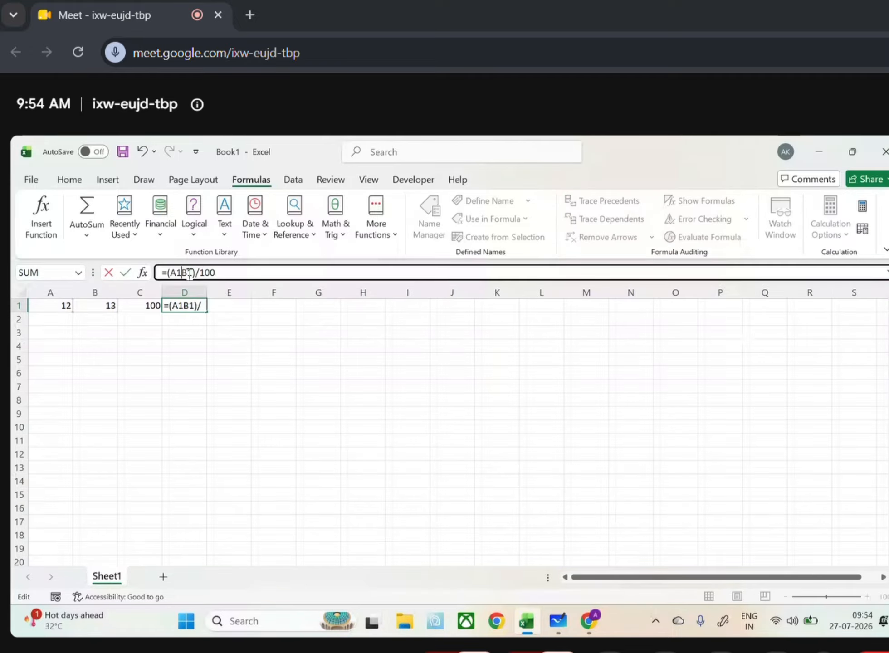
type("-")
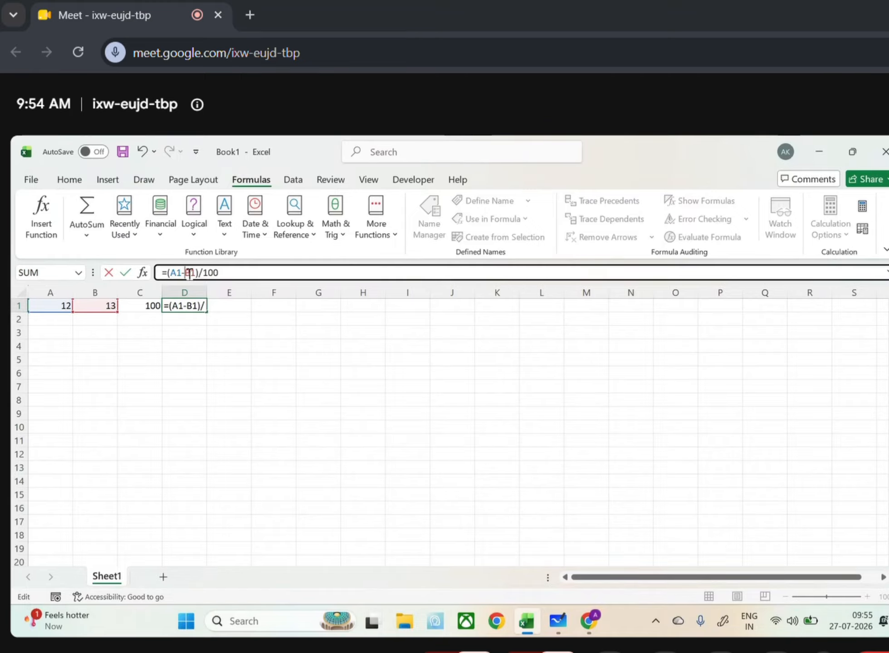
key("Return")
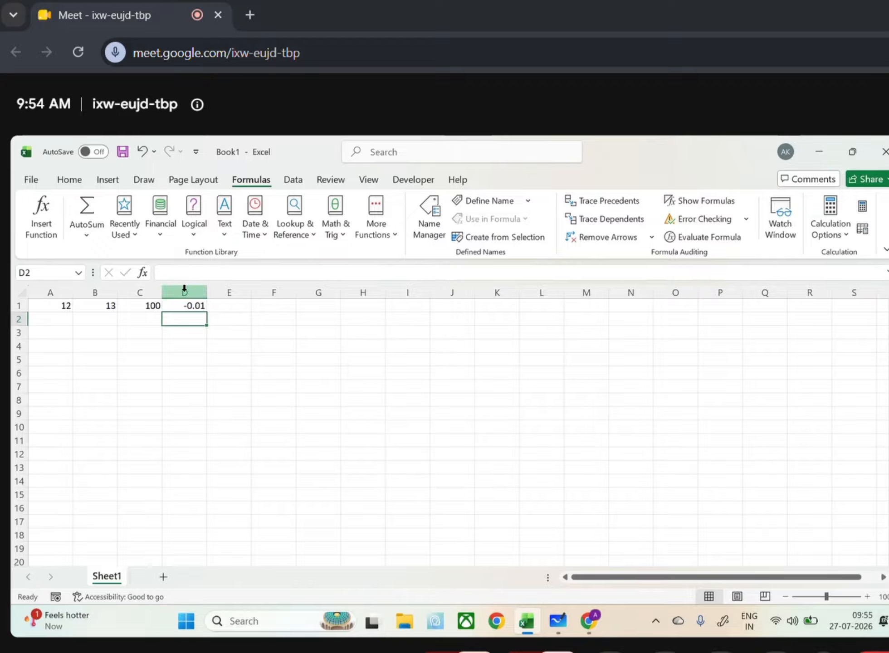
Replace the division in D1's formula with multiplication so it reads =(A1-B1)*100.
left_click(180, 308)
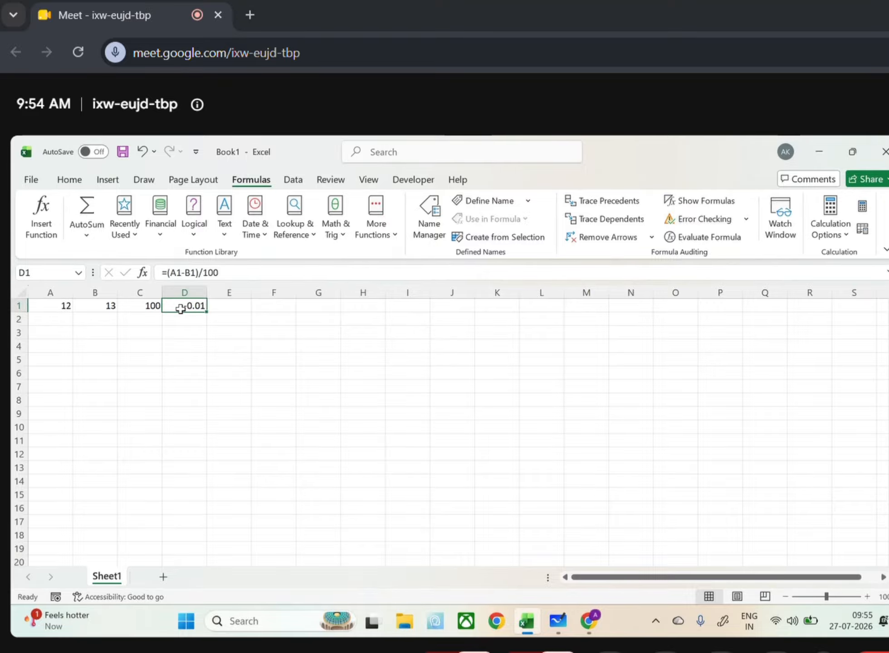
left_click(203, 272)
key("BackSpace")
type("*")
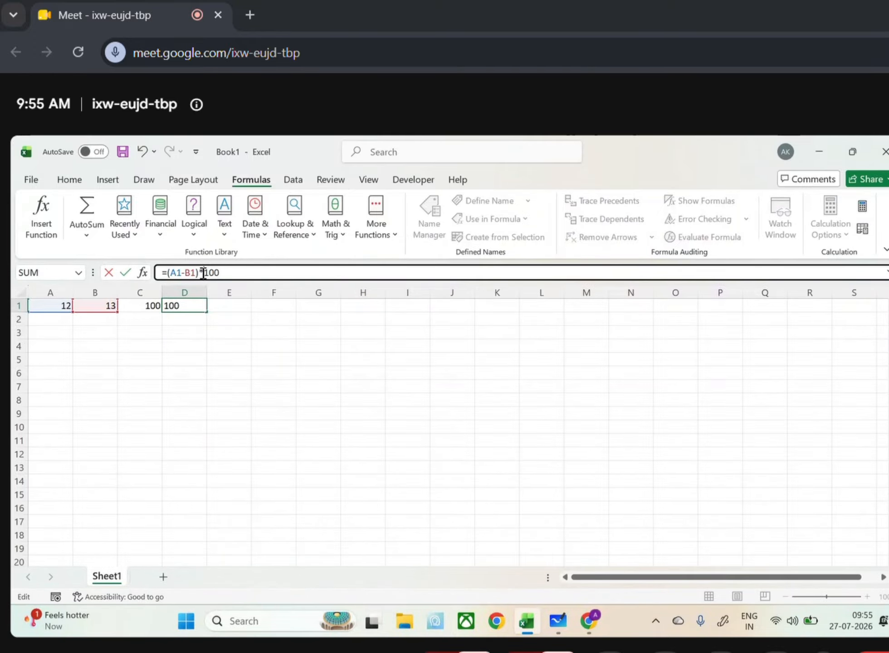
key("Return")
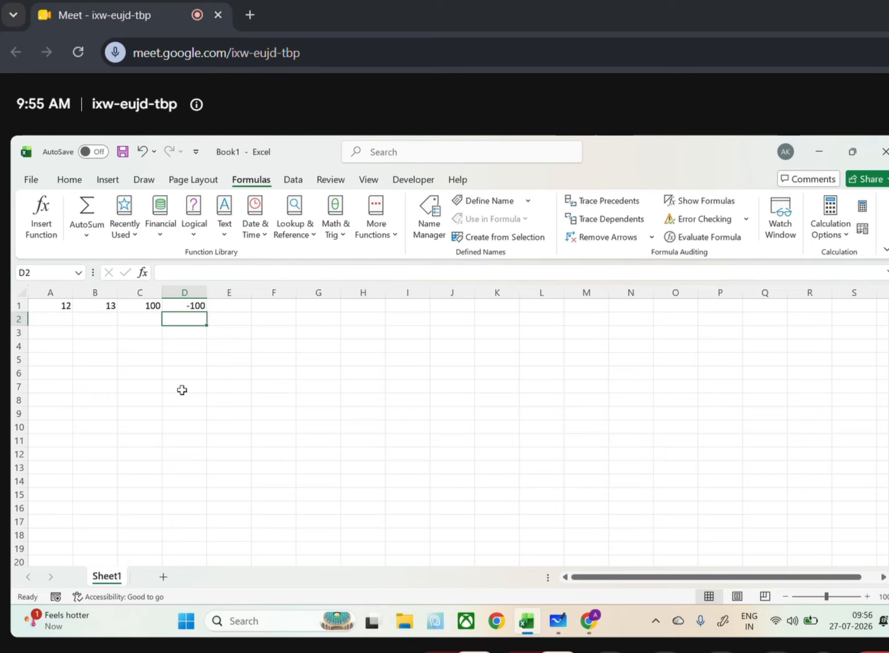
Look through the Math & Trig functions and check the formula in D1.
left_click(143, 306)
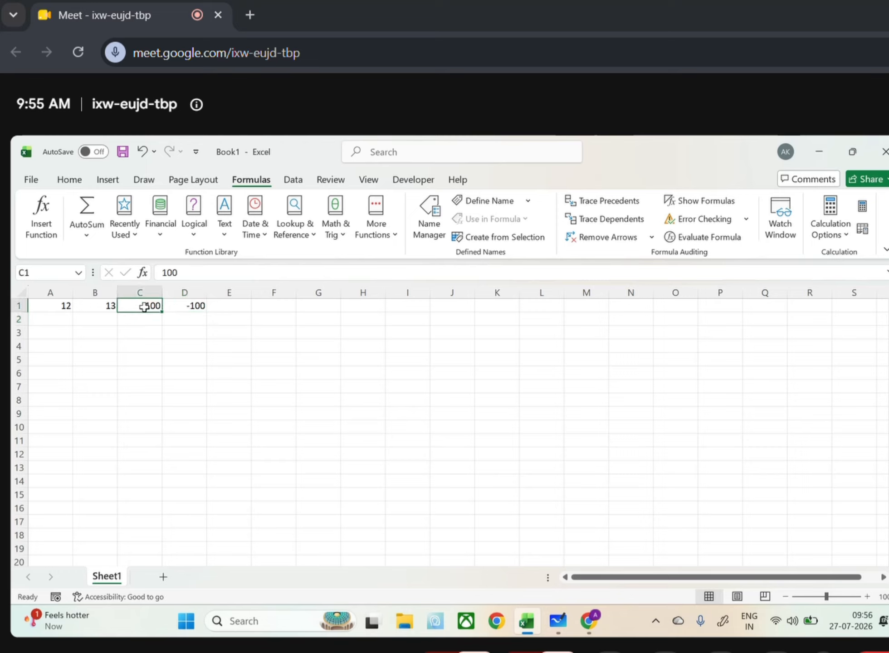
left_click(329, 228)
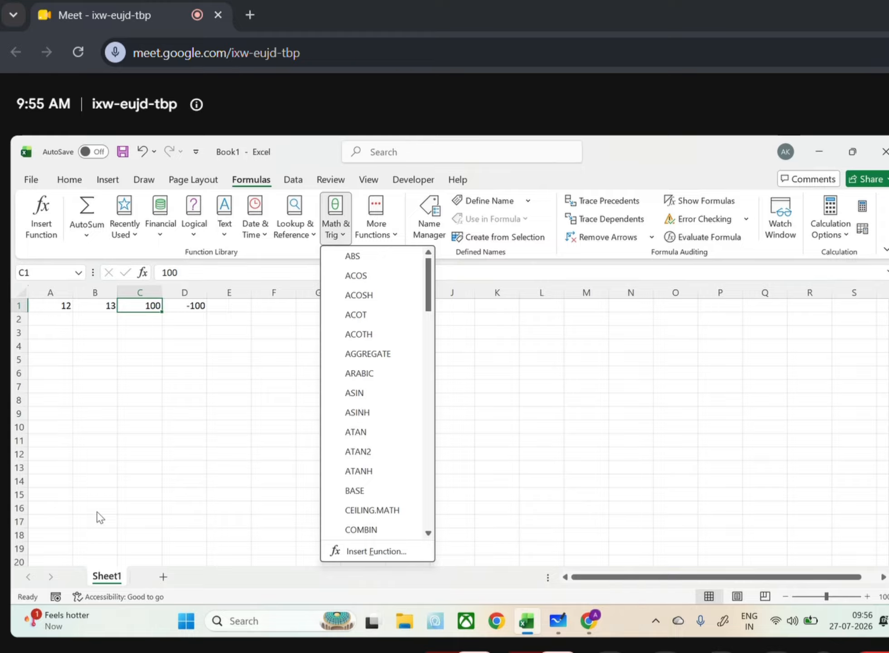
left_click(177, 304)
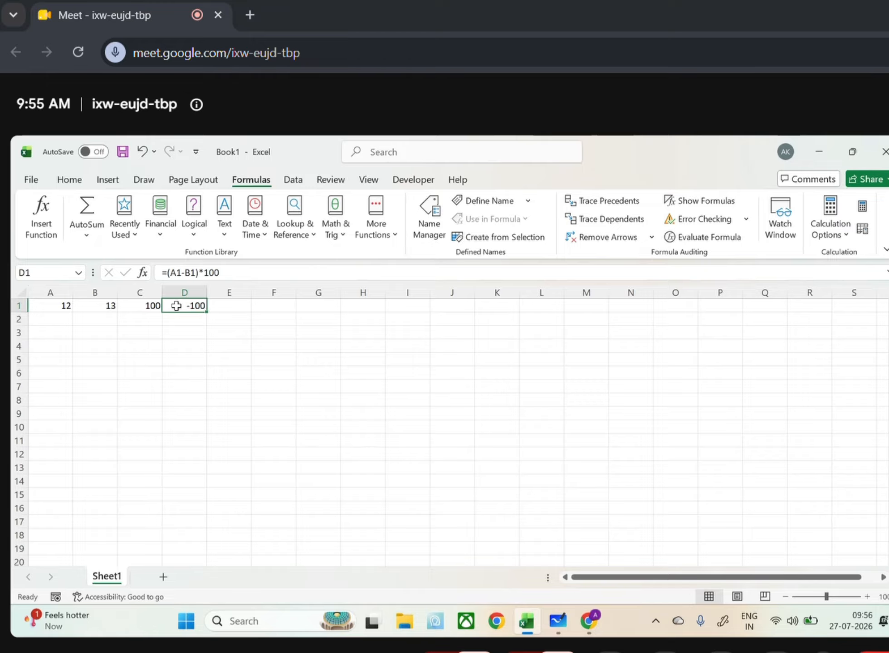
left_click(232, 301)
double_click(234, 304)
type("=")
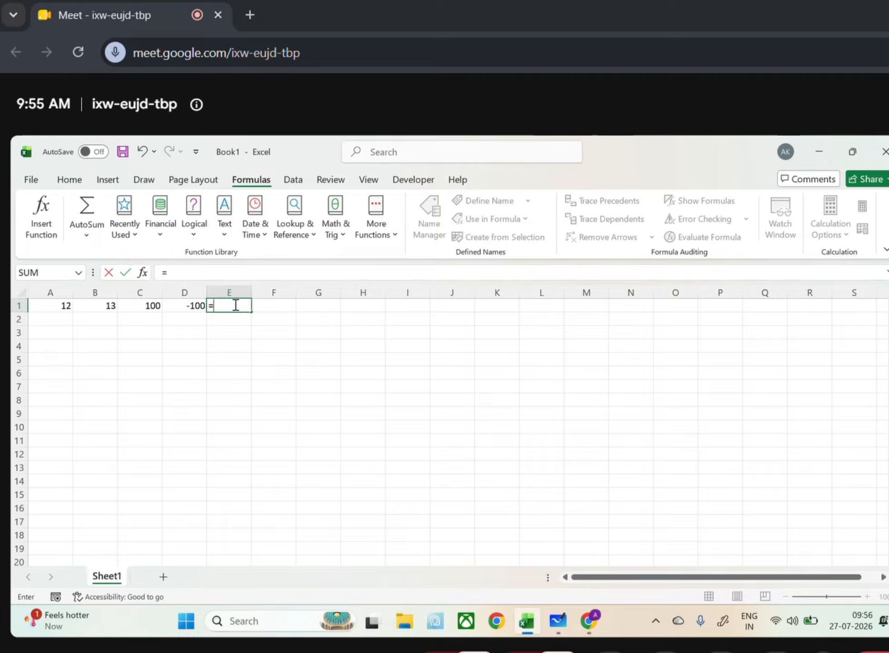
left_click(187, 274)
left_click(232, 274)
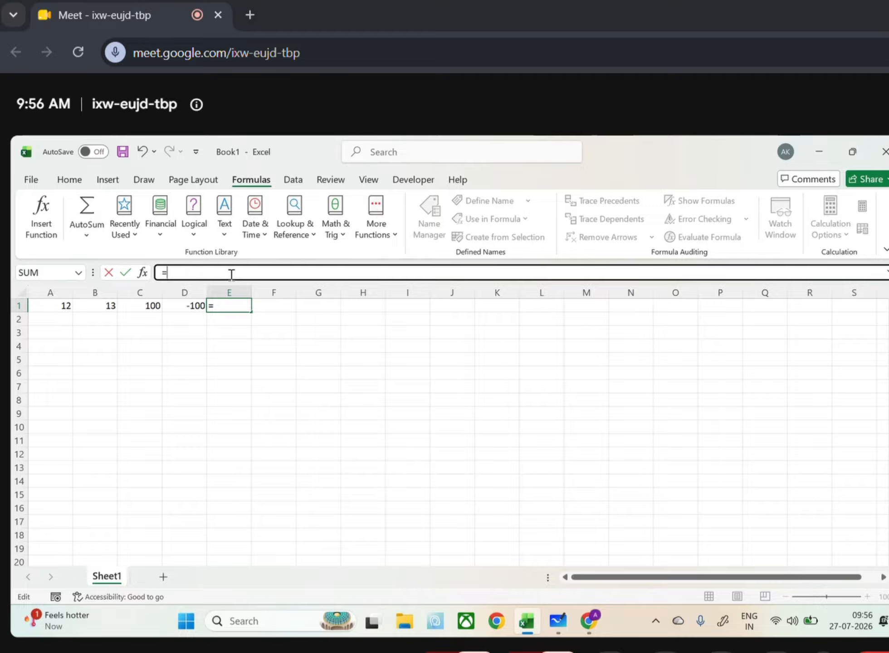
key("BackSpace")
left_click(71, 306)
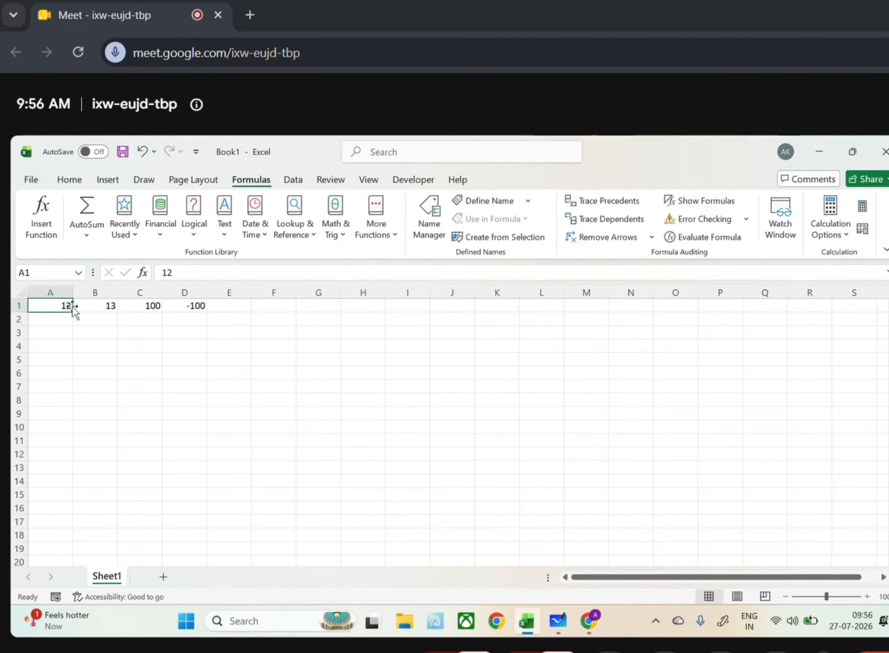
left_click(71, 313)
left_click(237, 311)
left_click(58, 312)
Enter the formula =A1+B1 in cell E1.
left_click(225, 311)
type("=")
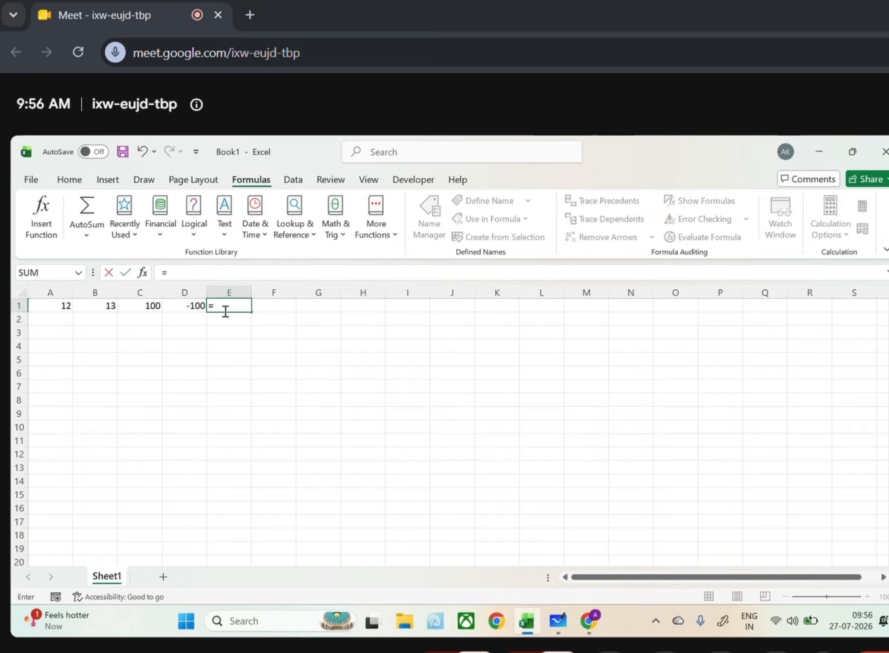
left_click(62, 305)
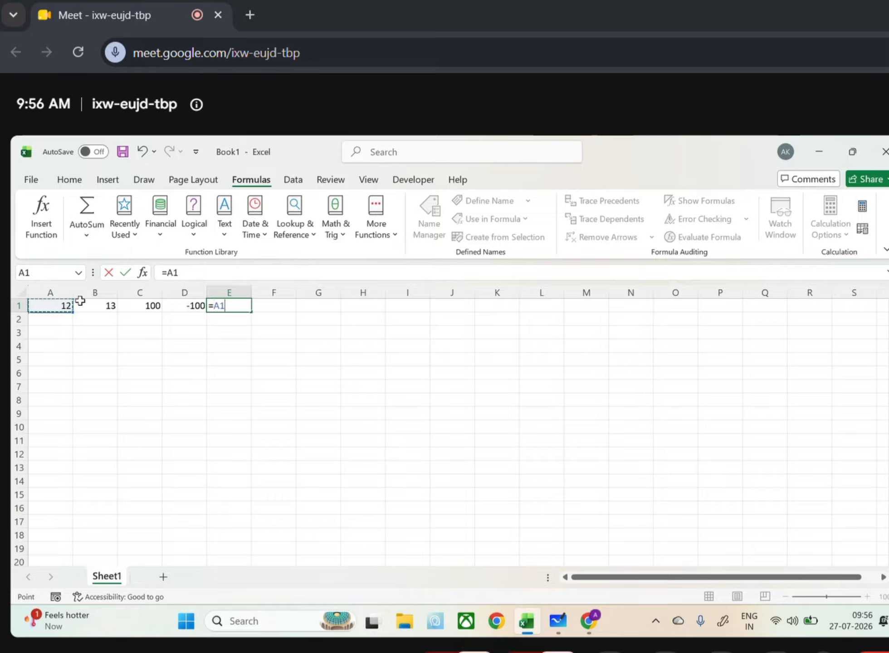
type("+")
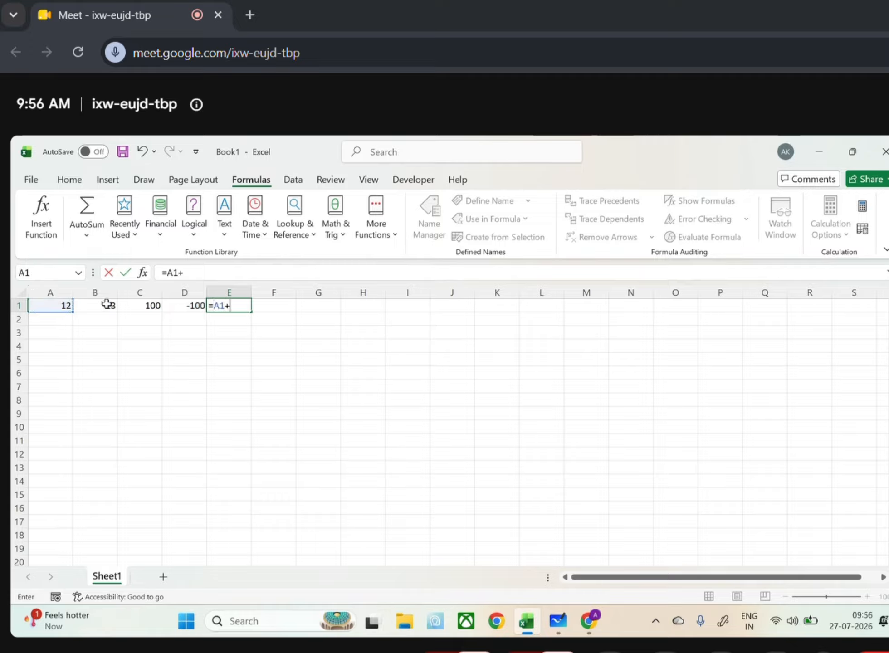
left_click(106, 304)
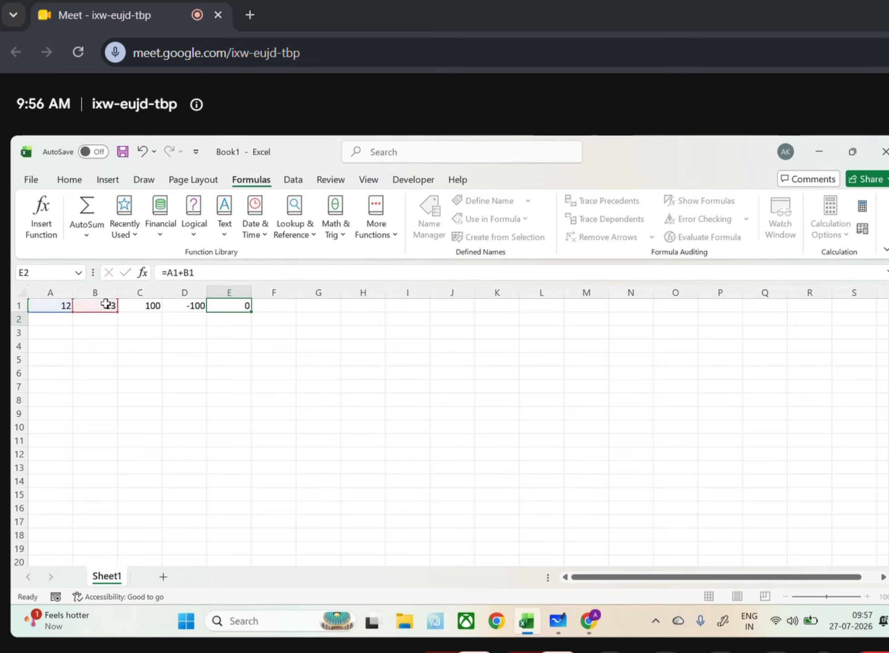
key("Return")
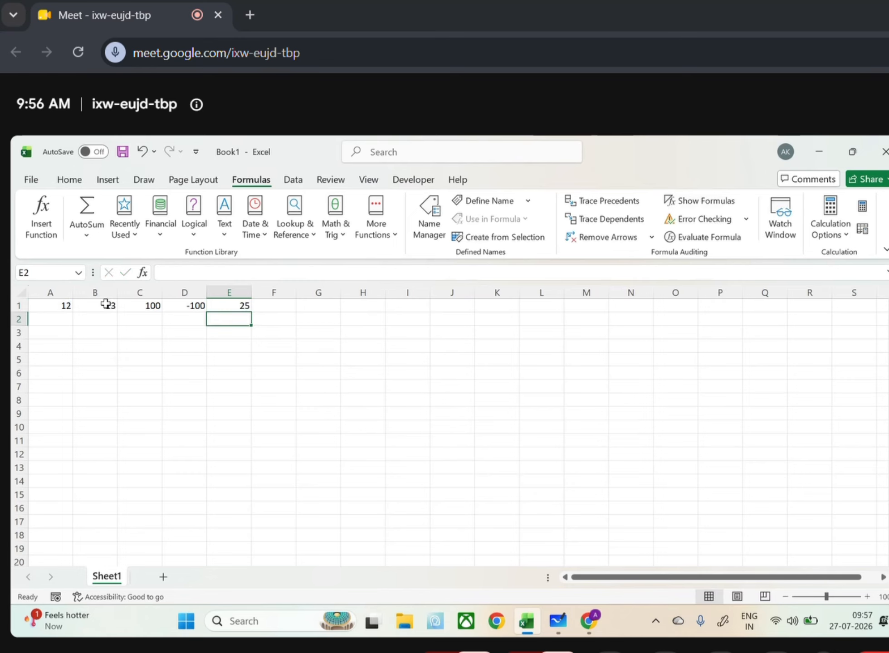
Switch to Microsoft Whiteboard and handwrite "expression to perform some operations" after "Formula -".
left_click(567, 621)
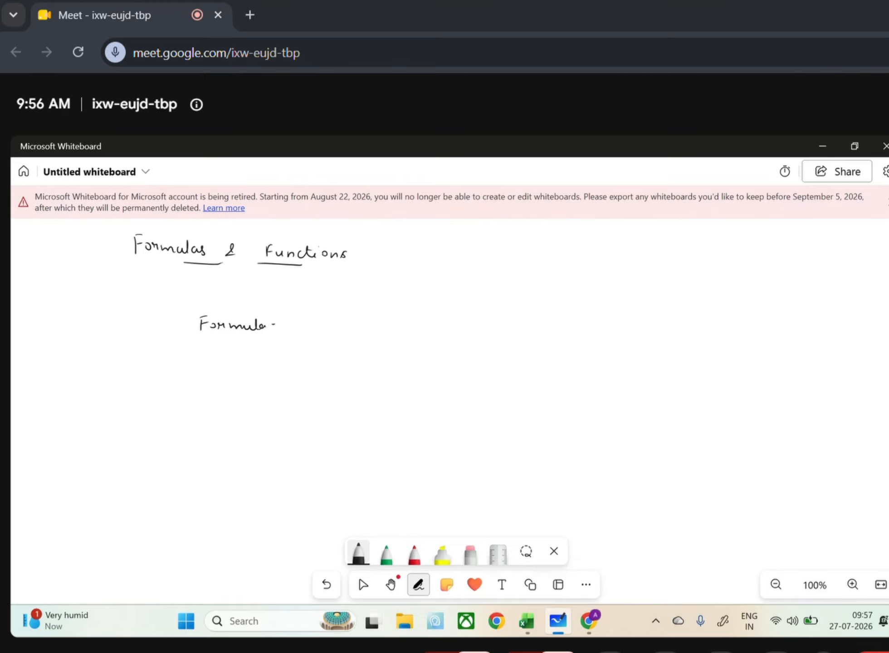
left_click_drag(296, 324, 304, 327)
left_click_drag(304, 322, 338, 323)
left_click_drag(339, 323, 448, 320)
mouse_move(451, 318)
left_mouse_down()
mouse_move(447, 336)
mouse_move(480, 329)
left_mouse_up()
mouse_move(498, 320)
left_mouse_down()
mouse_move(494, 330)
mouse_move(529, 327)
left_mouse_up()
left_click_drag(563, 323, 566, 324)
mouse_move(570, 322)
left_mouse_down()
mouse_move(570, 331)
mouse_move(599, 323)
mouse_move(639, 329)
left_mouse_up()
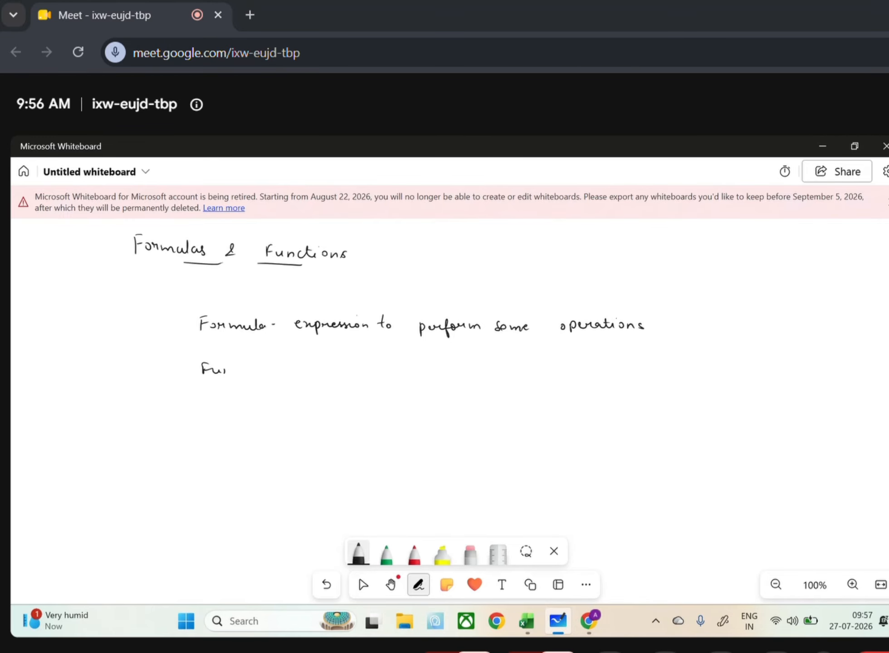
Handwrite "Function - pre-defined formula that has been assigned" on a new line below the formula definition.
mouse_move(224, 373)
left_mouse_down()
mouse_move(265, 373)
mouse_move(246, 365)
left_mouse_up()
left_click_drag(276, 371, 341, 373)
left_click_drag(347, 371, 372, 374)
mouse_move(378, 362)
left_mouse_down()
mouse_move(374, 384)
mouse_move(411, 368)
mouse_move(437, 368)
mouse_move(440, 383)
mouse_move(467, 368)
left_mouse_up()
left_click(391, 357)
left_click_drag(467, 368, 534, 373)
left_click_drag(529, 366, 564, 364)
left_click_drag(576, 360, 605, 369)
mouse_move(616, 360)
left_mouse_down()
mouse_move(618, 369)
mouse_move(643, 369)
left_mouse_up()
left_click_drag(675, 368, 755, 359)
Finish the function definition by handwriting "some specific task." on the line beneath it.
mouse_move(321, 398)
left_mouse_down()
mouse_move(314, 408)
mouse_move(324, 405)
left_mouse_up()
left_click_drag(327, 401, 349, 403)
mouse_move(364, 400)
left_mouse_down()
mouse_move(371, 413)
mouse_move(391, 405)
left_mouse_up()
left_click_drag(395, 396, 395, 416)
left_click_drag(393, 408, 452, 407)
left_click(425, 399)
left_click(457, 406)
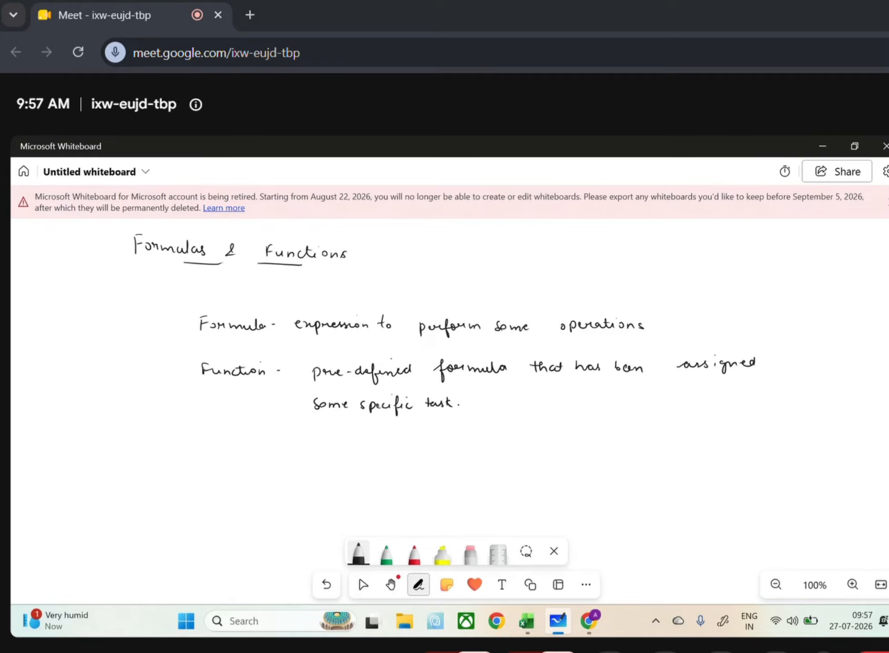
Add a "Purpose" column beside the definitions with a vertical divider and the note "The purpose of a formula can be modified.".
key("Right")
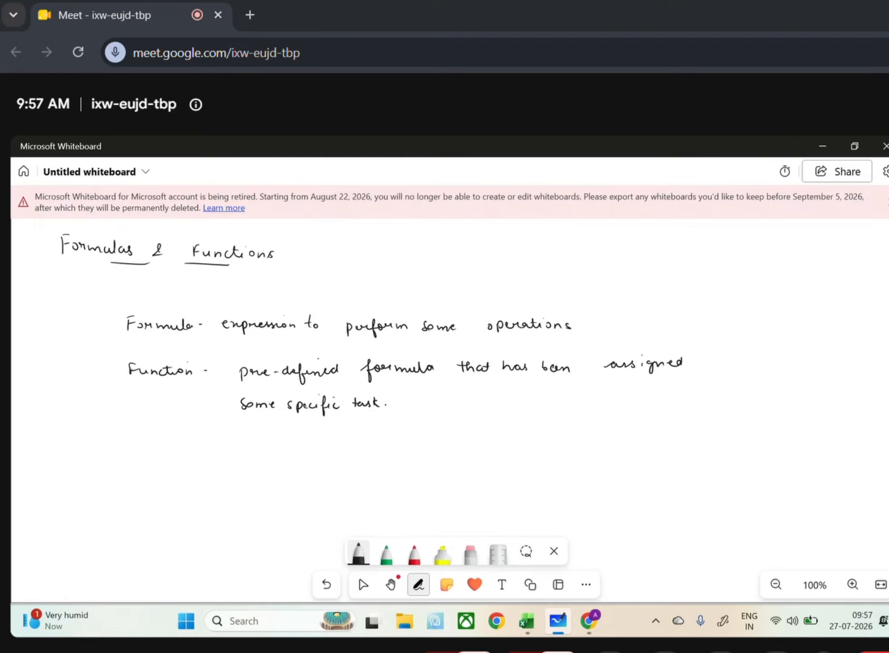
key("Right")
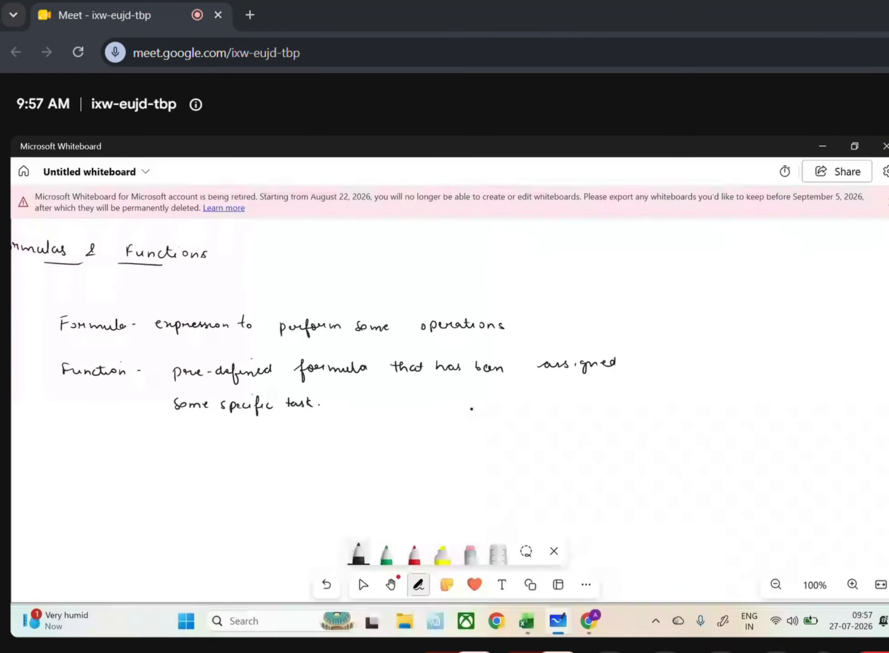
left_click_drag(642, 305, 645, 438)
mouse_move(671, 271)
left_mouse_down()
mouse_move(676, 294)
mouse_move(733, 290)
left_mouse_up()
mouse_move(652, 316)
left_mouse_down()
mouse_move(663, 330)
mouse_move(689, 332)
mouse_move(704, 323)
mouse_move(866, 312)
left_mouse_up()
mouse_move(651, 341)
left_mouse_down()
mouse_move(757, 353)
mouse_move(783, 339)
left_mouse_up()
left_click(792, 346)
Handwrite "Functions are pre-defined and they can only do what they are meant to do. We cannot change" beneath the formula note in the Purpose column.
mouse_move(655, 377)
left_mouse_down()
mouse_move(685, 385)
mouse_move(839, 379)
mouse_move(846, 387)
mouse_move(873, 373)
left_mouse_up()
left_click(722, 373)
left_click(859, 365)
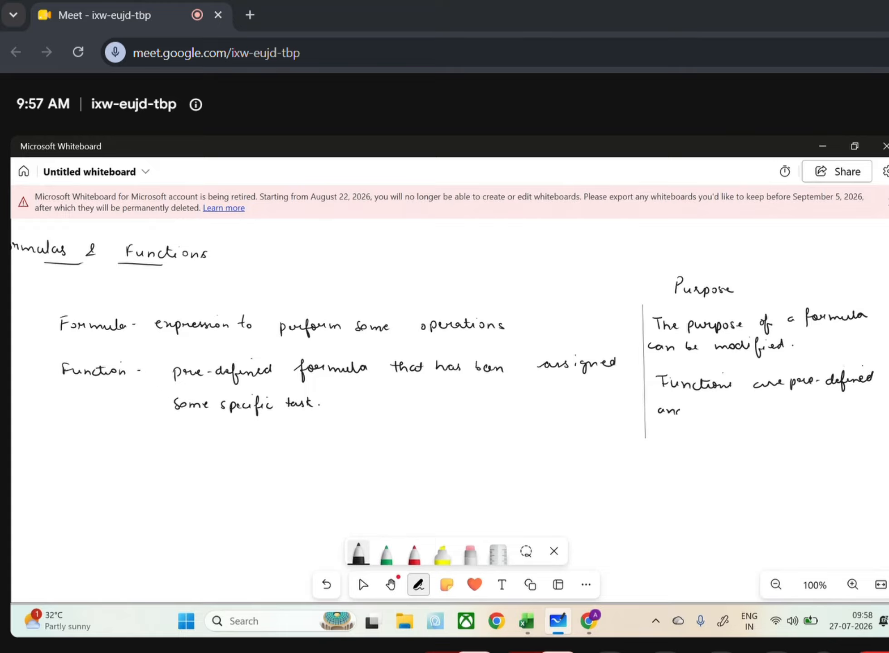
mouse_move(678, 411)
left_mouse_down()
mouse_move(682, 403)
mouse_move(720, 411)
mouse_move(823, 399)
mouse_move(826, 417)
mouse_move(859, 404)
left_mouse_up()
mouse_move(668, 433)
left_mouse_down()
mouse_move(732, 428)
mouse_move(756, 446)
left_mouse_up()
left_click_drag(779, 430, 869, 424)
mouse_move(665, 447)
left_mouse_down()
mouse_move(670, 459)
mouse_move(853, 449)
mouse_move(875, 458)
mouse_move(882, 449)
left_mouse_up()
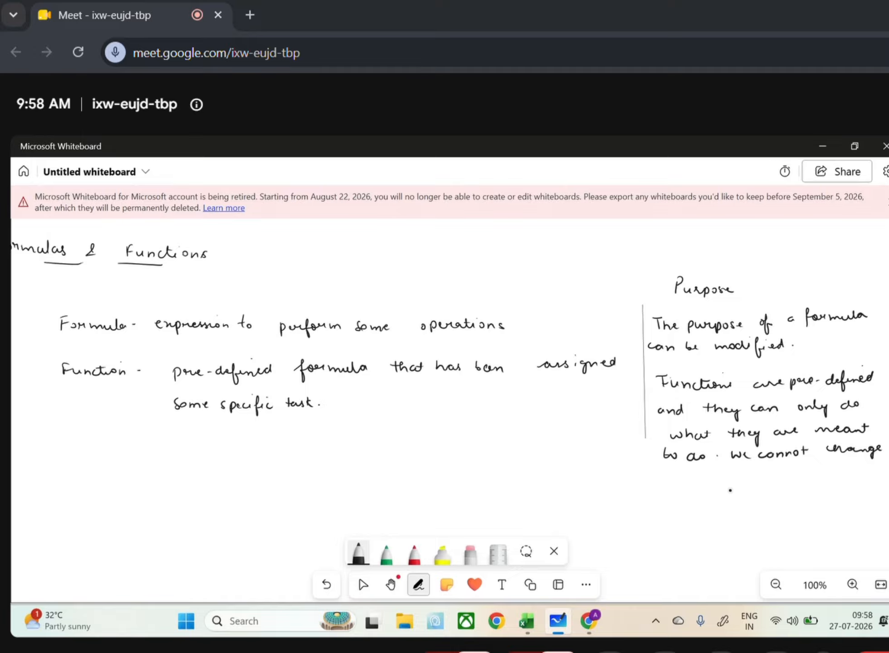
Finish the function purpose note by handwriting "their functionality." on the line below, and return to the selection tool.
mouse_move(671, 477)
left_mouse_down()
mouse_move(671, 485)
mouse_move(705, 482)
mouse_move(677, 483)
left_mouse_up()
mouse_move(739, 472)
left_mouse_down()
mouse_move(732, 495)
mouse_move(751, 483)
mouse_move(779, 487)
left_mouse_up()
mouse_move(785, 476)
left_mouse_down()
mouse_move(788, 488)
mouse_move(784, 479)
left_mouse_up()
left_click_drag(788, 481, 826, 488)
mouse_move(823, 487)
left_mouse_down()
mouse_move(829, 473)
mouse_move(835, 487)
left_mouse_up()
left_click_drag(839, 475, 844, 490)
left_click_drag(826, 478, 839, 476)
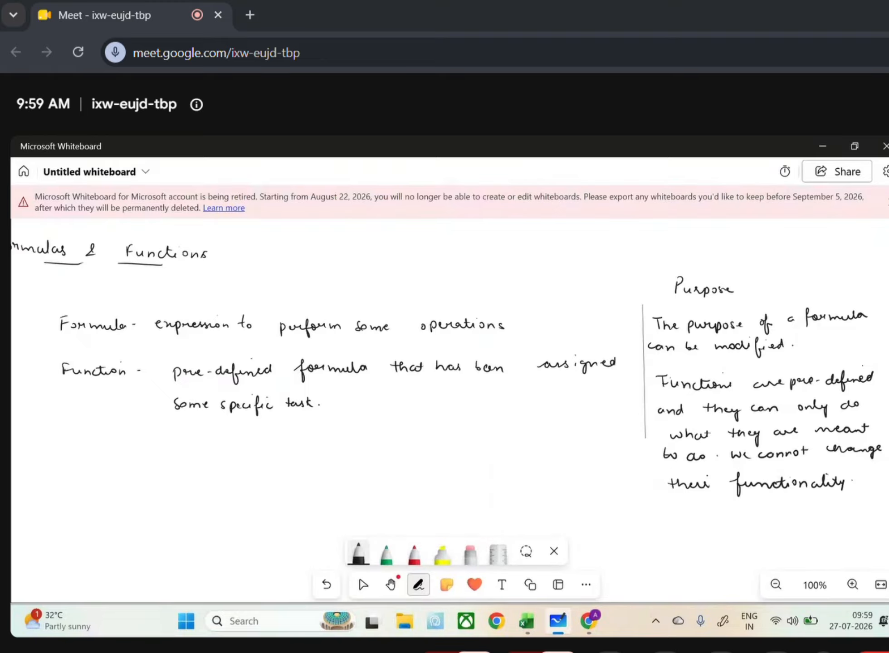
left_click(362, 585)
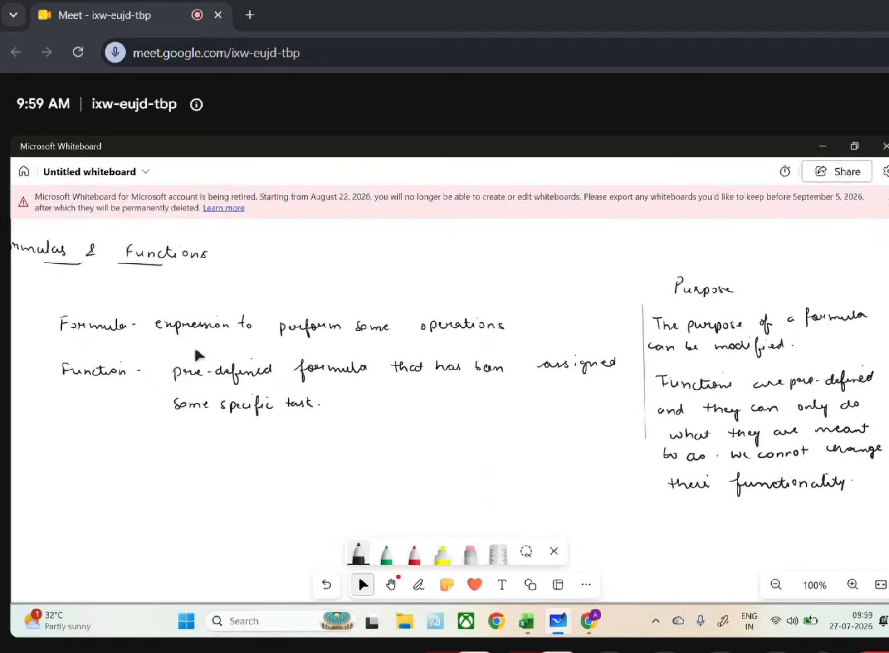
In the blank area below the notes, handwrite a "Functions" heading with a branch leading to "Numerical functions".
mouse_move(536, 631)
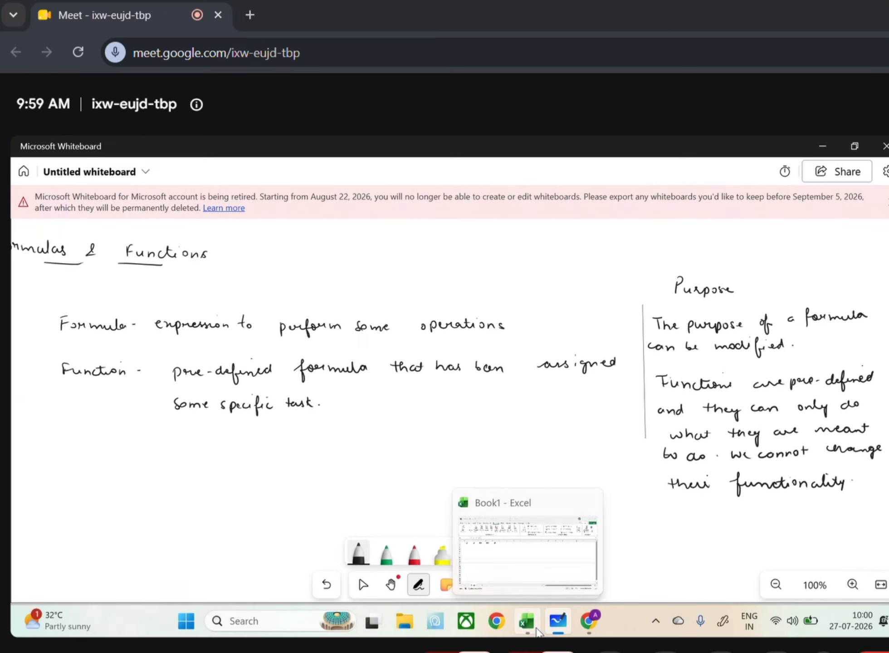
scroll(446, 410, "down", 1)
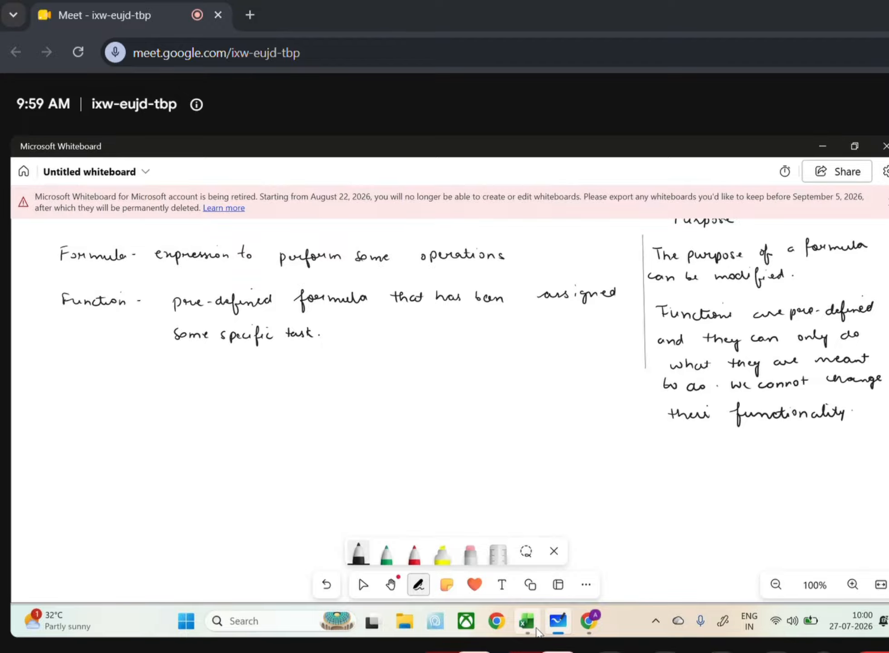
scroll(446, 410, "down", 2)
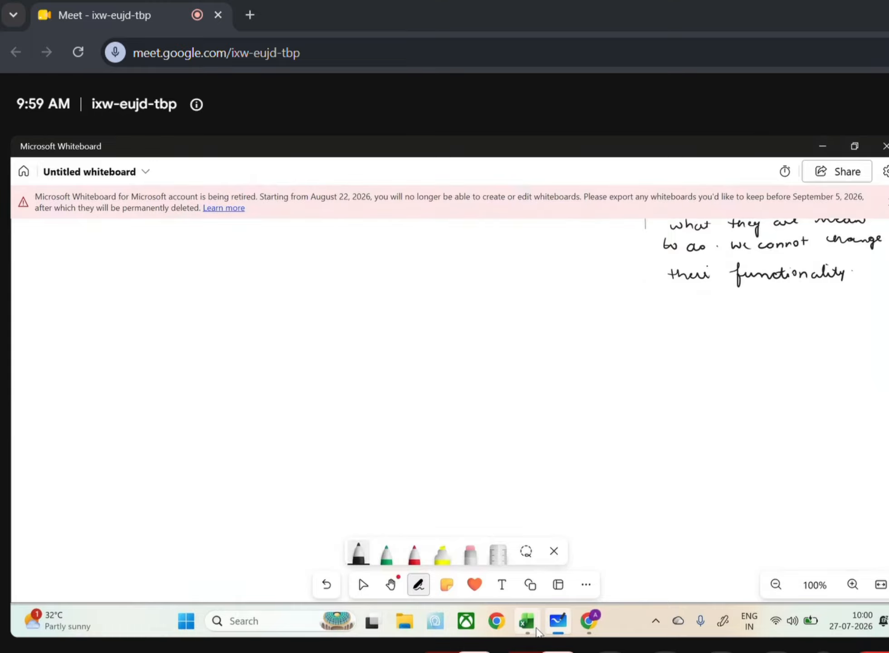
left_click_drag(134, 286, 135, 297)
left_click_drag(135, 286, 140, 291)
left_click_drag(145, 289, 156, 297)
left_click_drag(157, 291, 175, 295)
mouse_move(178, 285)
left_mouse_down()
mouse_move(184, 294)
mouse_move(205, 289)
mouse_move(126, 336)
left_mouse_up()
left_click_drag(101, 365, 109, 354)
left_click_drag(110, 358, 169, 347)
mouse_move(119, 374)
left_mouse_down()
mouse_move(109, 385)
mouse_move(182, 376)
left_mouse_up()
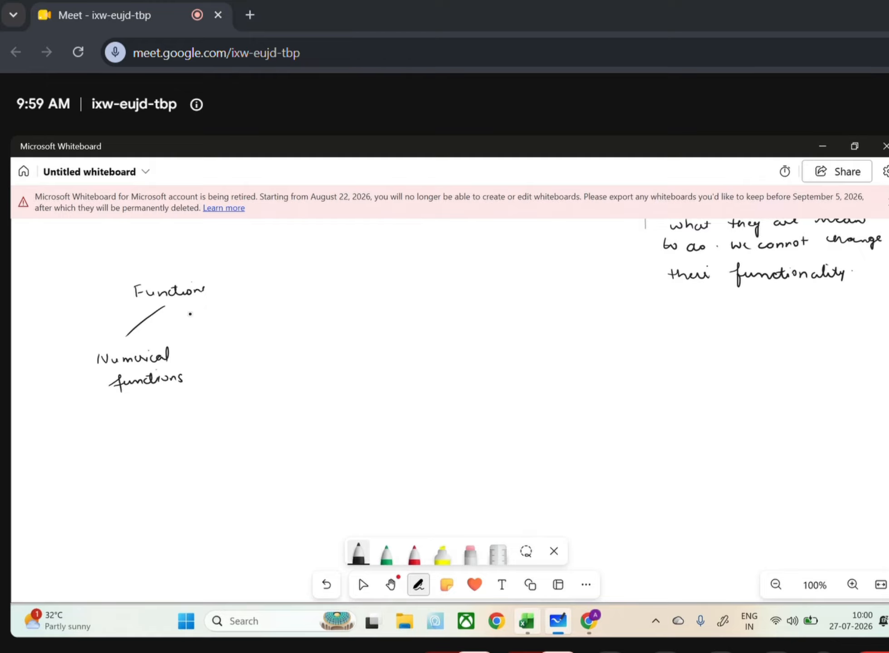
Add two more branches from the "Functions" heading, labelled "Text functions" and "Date & Time Functions".
left_click_drag(189, 312, 231, 329)
mouse_move(231, 341)
left_mouse_down()
mouse_move(243, 339)
mouse_move(238, 352)
left_mouse_up()
left_click_drag(242, 348, 257, 352)
mouse_move(257, 341)
left_mouse_down()
mouse_move(258, 365)
mouse_move(309, 368)
left_mouse_up()
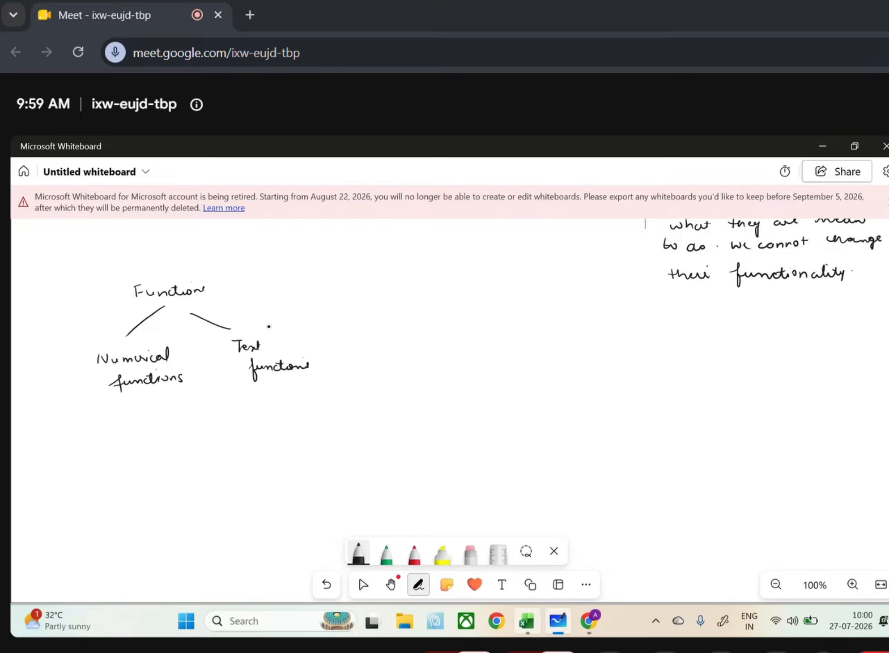
left_click_drag(256, 315, 328, 316)
mouse_move(338, 311)
left_mouse_down()
mouse_move(376, 300)
mouse_move(363, 317)
left_mouse_up()
mouse_move(358, 318)
left_mouse_down()
mouse_move(359, 328)
mouse_move(384, 324)
mouse_move(369, 344)
mouse_move(429, 339)
left_mouse_up()
left_click(396, 340)
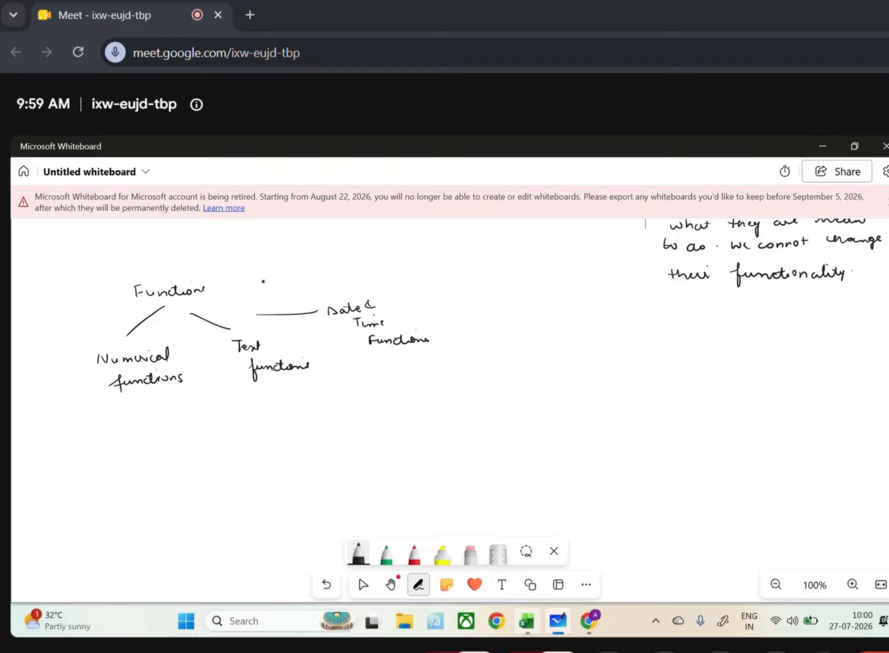
Add a "Lookup & Reference functions" branch to the diagram and draw a tall bracket line with a short stroke beside "Functions".
mouse_move(252, 281)
left_mouse_down()
mouse_move(382, 265)
mouse_move(453, 275)
mouse_move(503, 263)
mouse_move(510, 272)
mouse_move(554, 255)
left_mouse_up()
mouse_move(465, 290)
left_mouse_down()
mouse_move(473, 305)
mouse_move(487, 293)
mouse_move(534, 285)
mouse_move(514, 286)
left_mouse_up()
mouse_move(70, 277)
left_mouse_down()
mouse_move(82, 275)
mouse_move(53, 382)
left_mouse_up()
left_click_drag(38, 300, 62, 294)
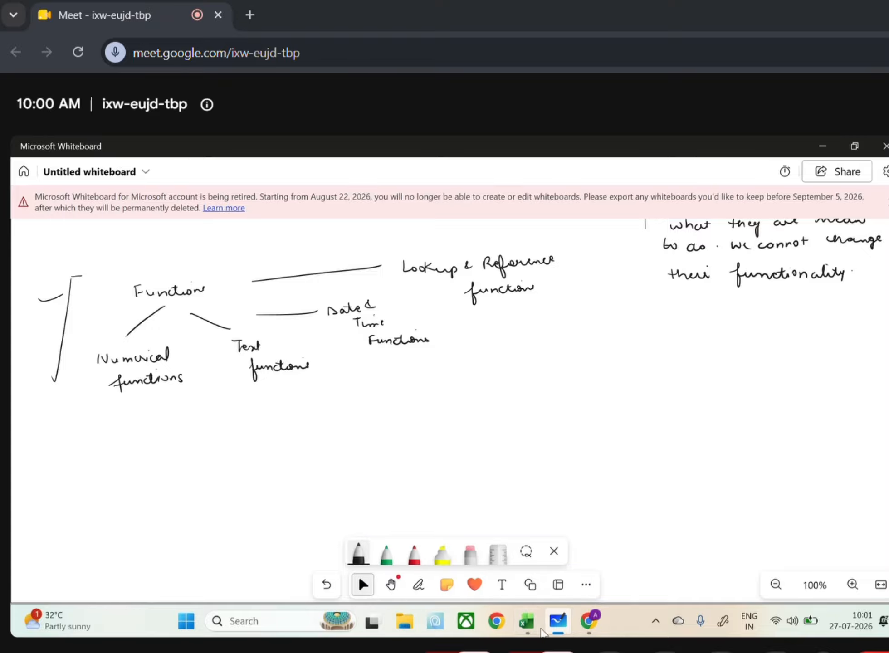
Switch to Excel and look through the list of Math & Trig functions.
left_click(537, 617)
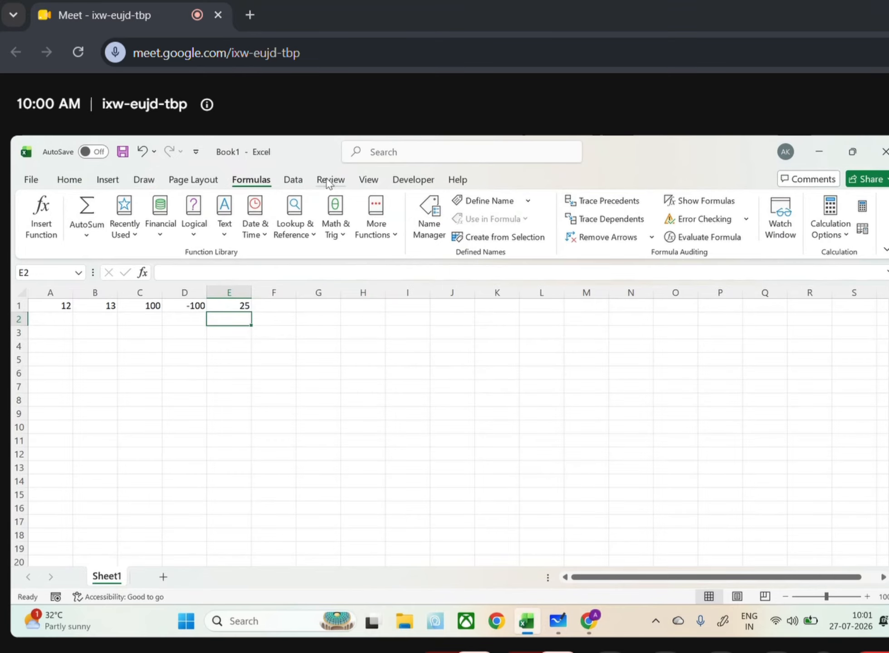
left_click(336, 242)
scroll(365, 435, "down", 20)
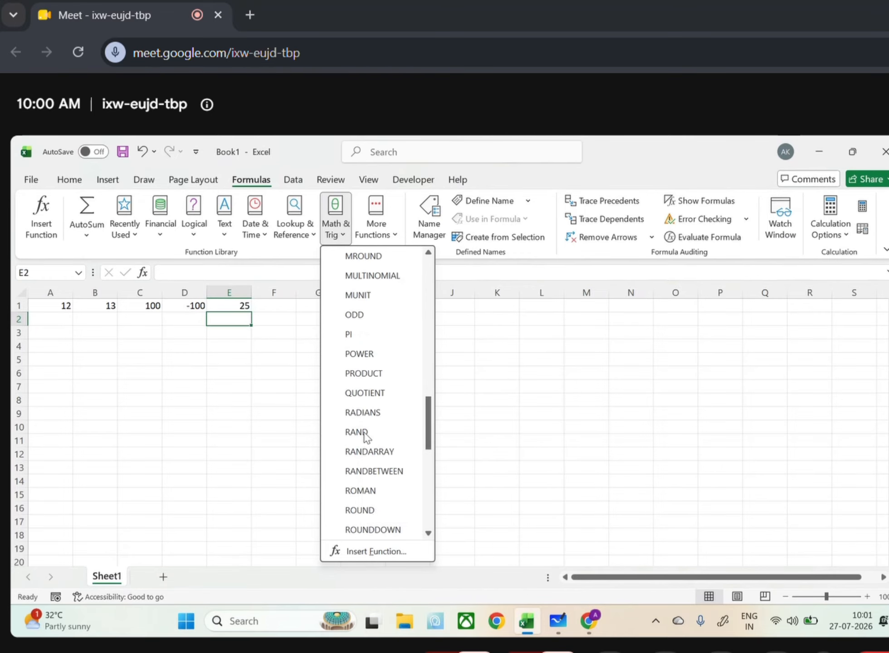
scroll(365, 436, "down", 2)
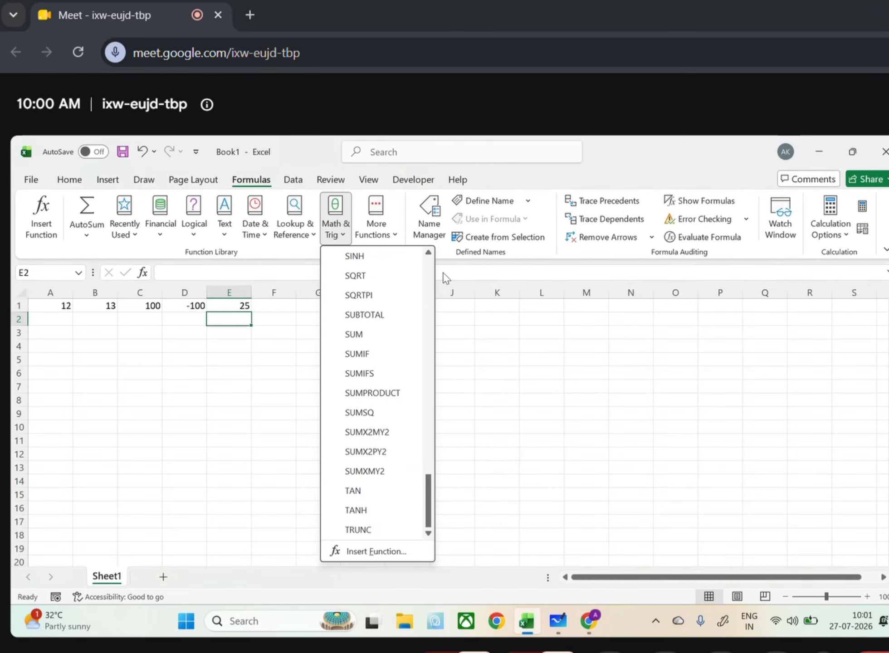
scroll(383, 344, "up", 20)
scroll(381, 351, "up", 7)
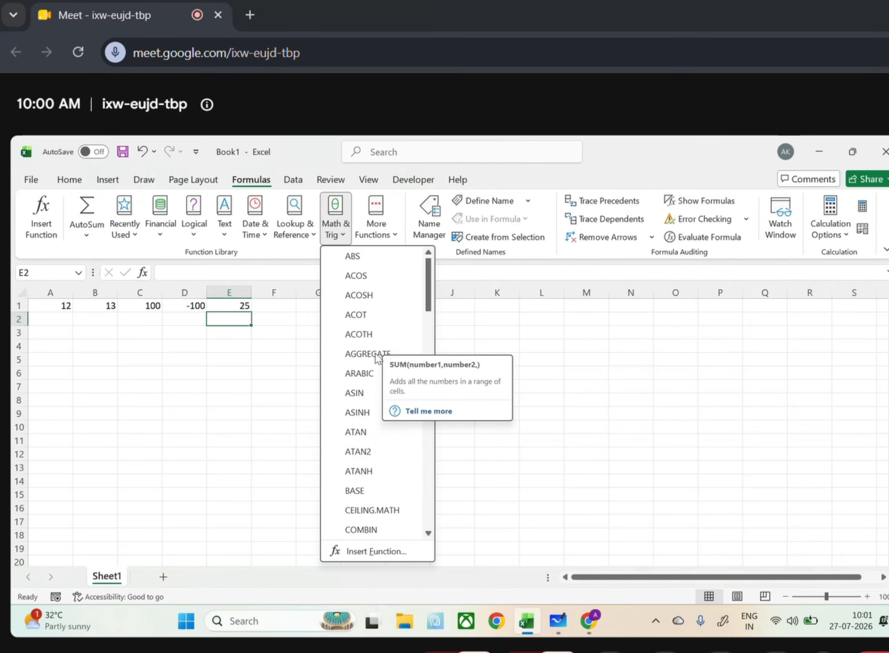
left_click(157, 392)
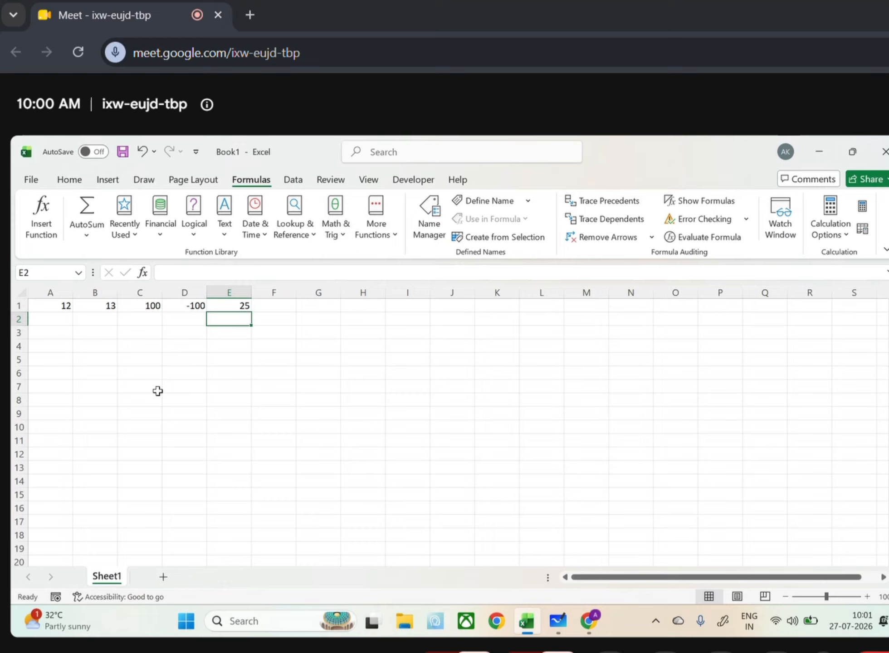
Enter the label "Addition" in cell F1.
left_click(204, 346)
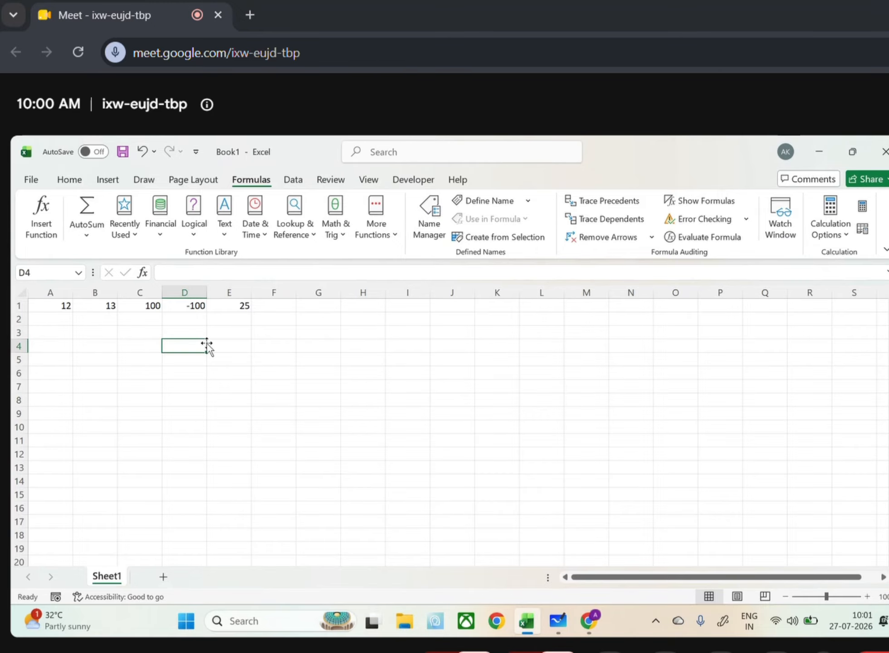
left_click(280, 307)
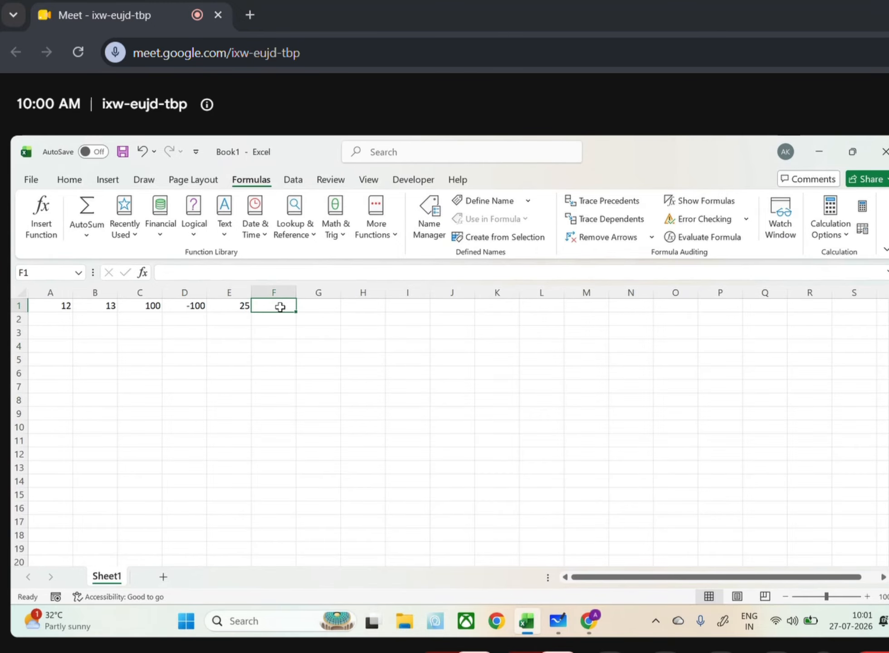
type("=")
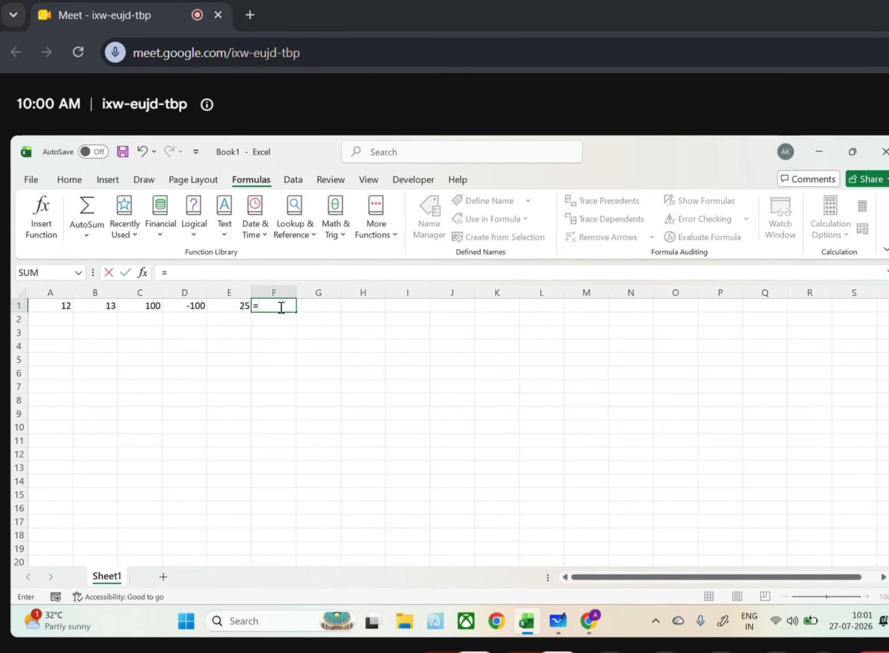
key("BackSpace")
type("Addition")
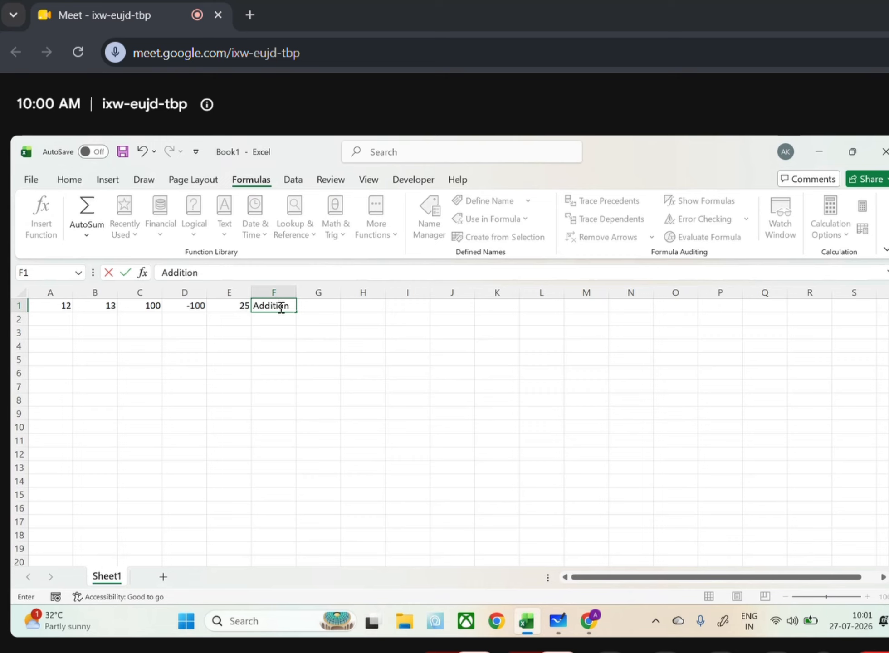
key("Return")
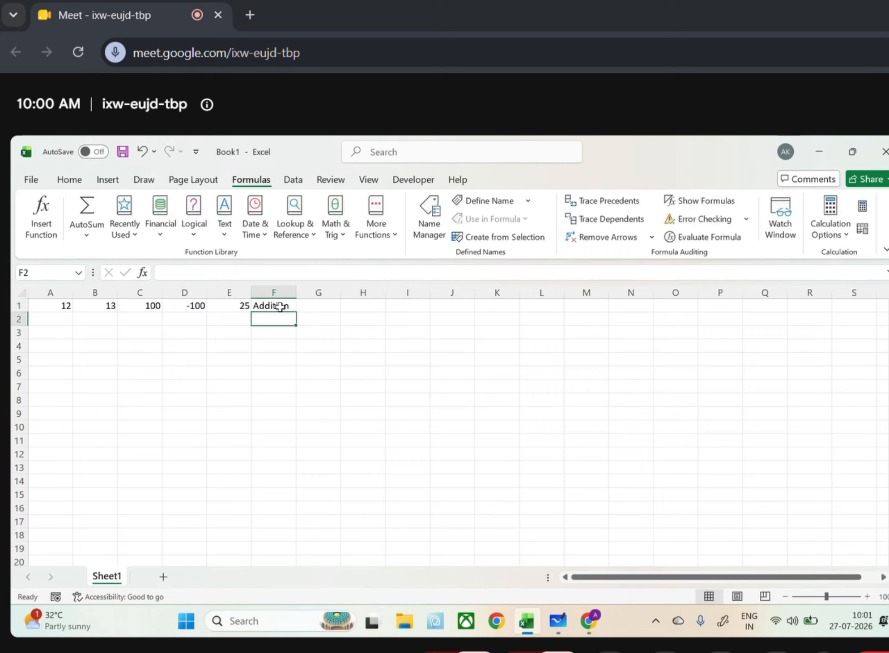
Enter the formula =A1+B1+C1+D1+E1 in cell F2 to add the numbers in row 1.
left_click_drag(244, 306, 42, 309)
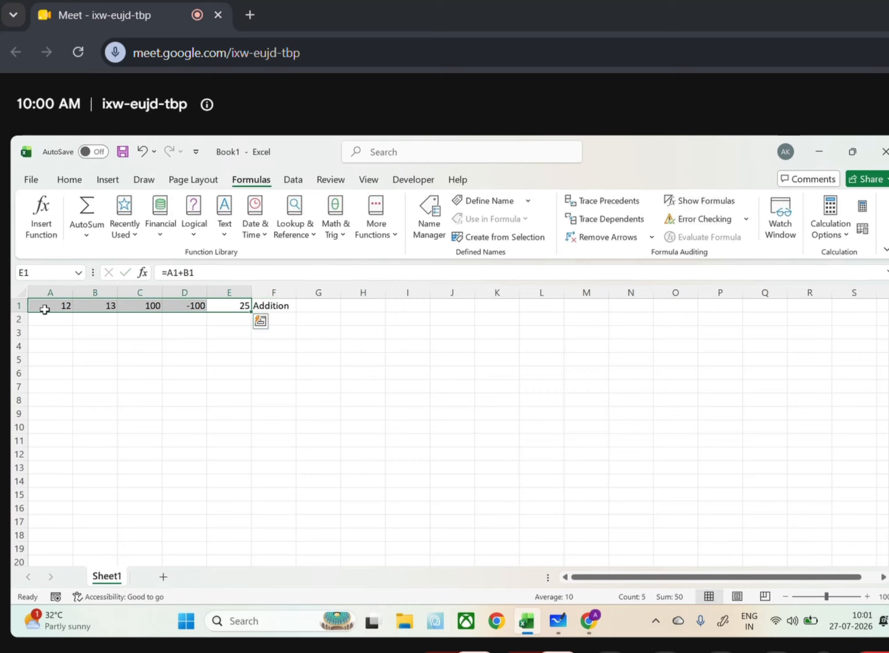
left_click(285, 320)
type("=")
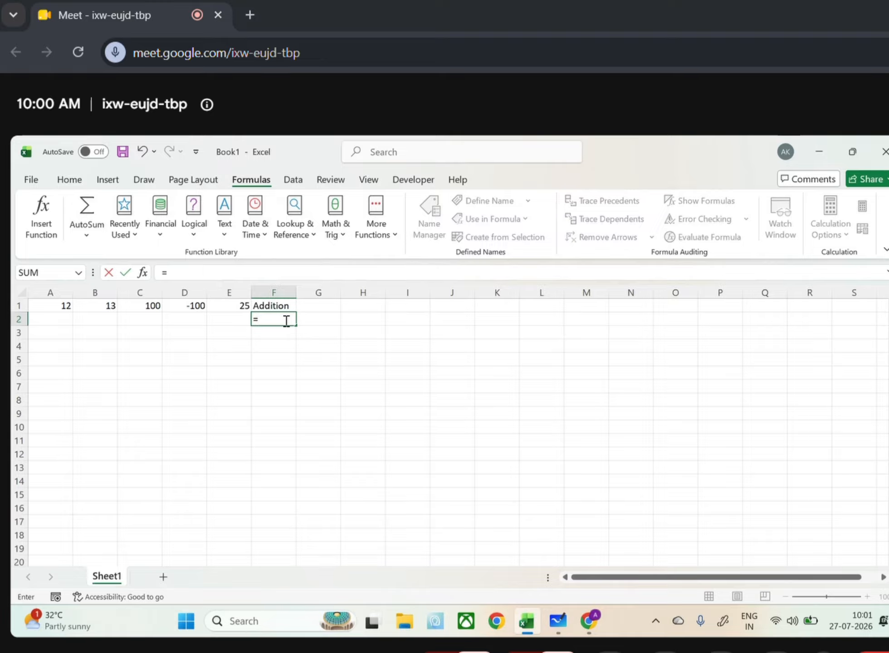
left_click(60, 307)
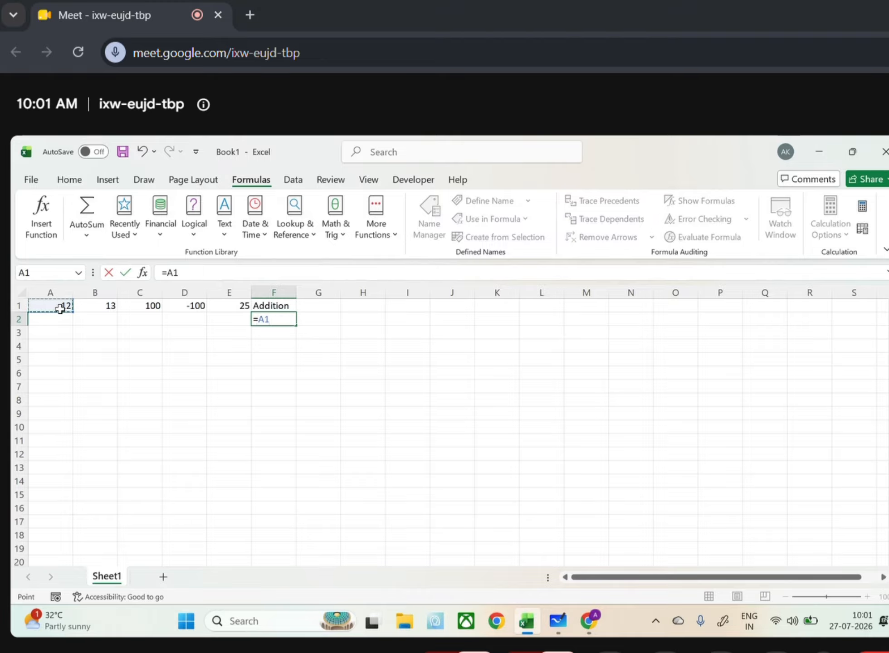
type("+")
left_click(88, 309)
type("+")
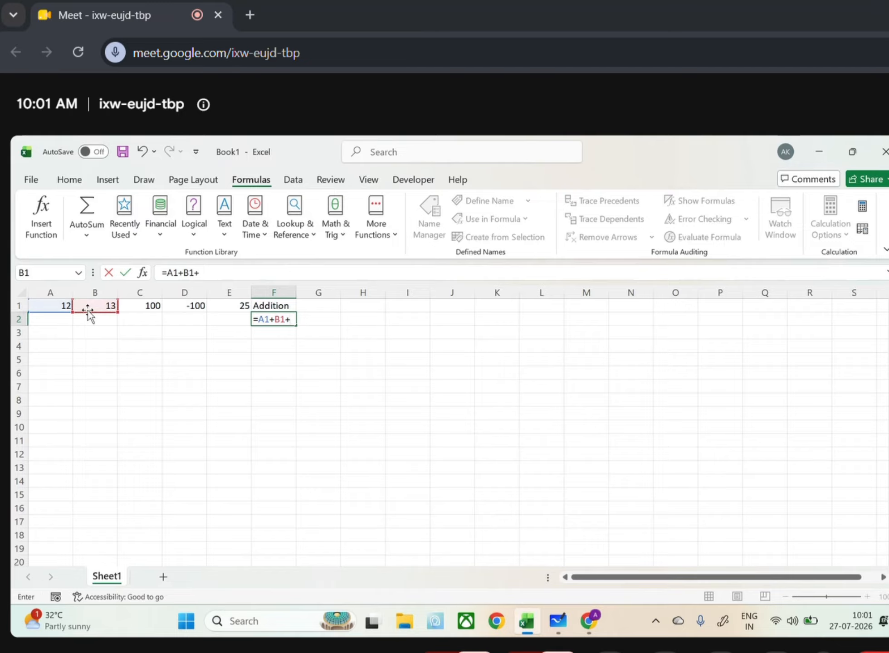
left_click(132, 305)
type("+")
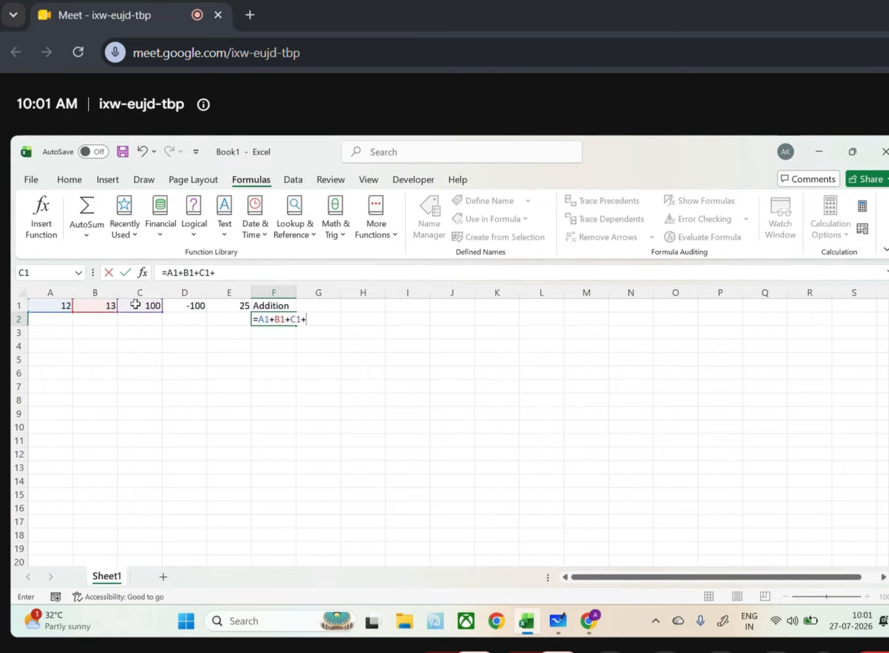
left_click(191, 304)
type("+")
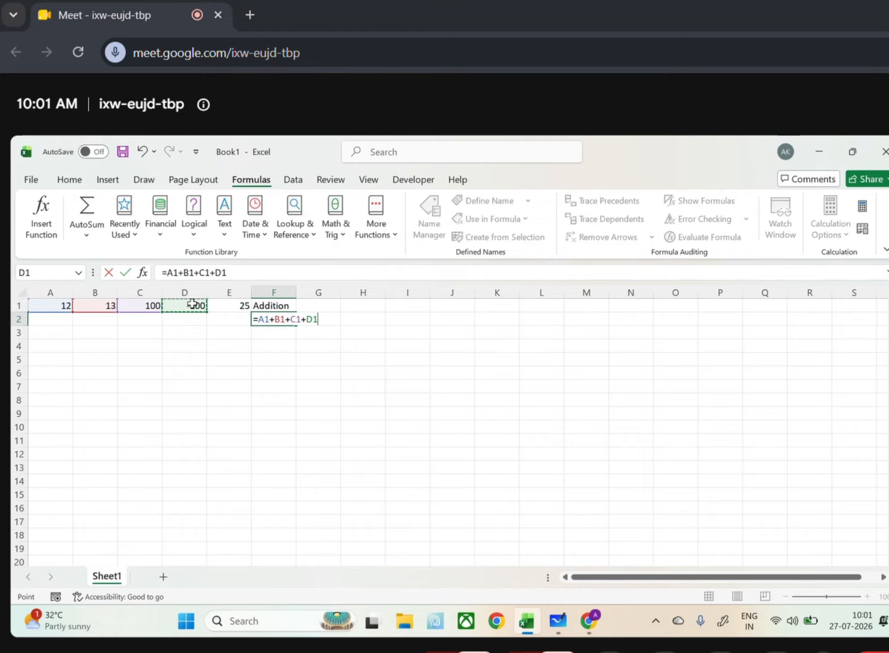
left_click(230, 306)
key("Return")
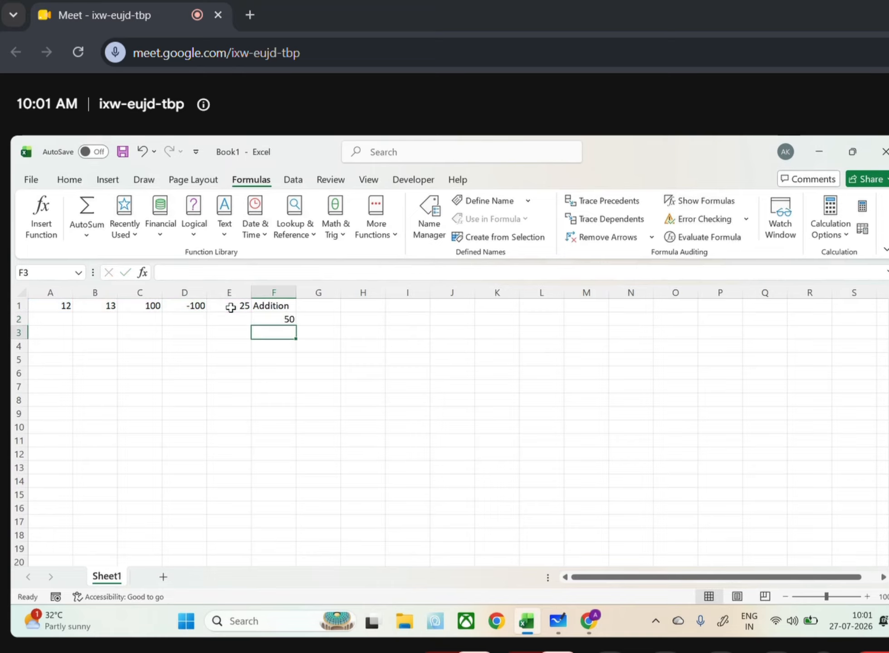
Enter the label "Function Addition" in cell G1.
left_click(314, 303)
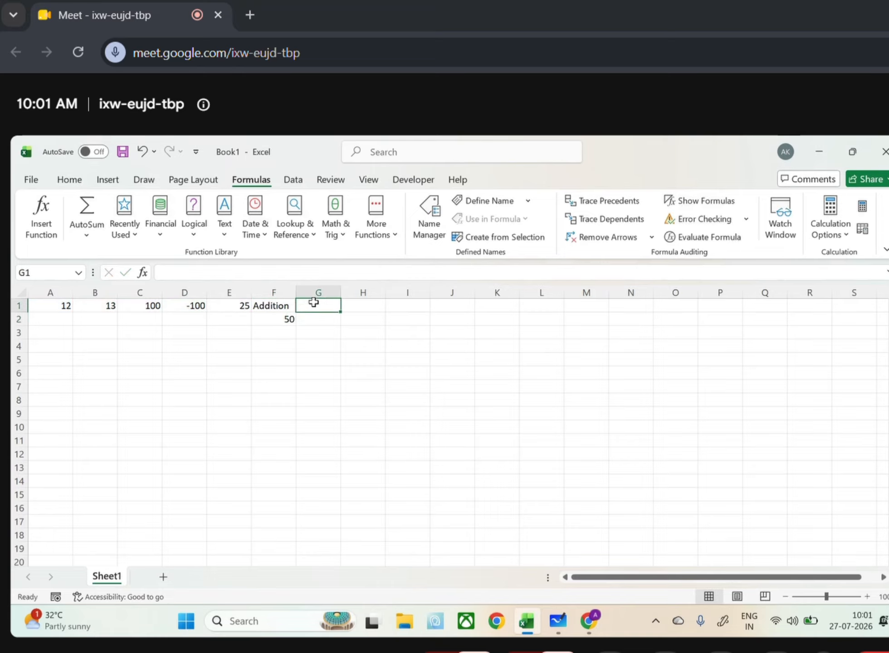
type("Function Ad")
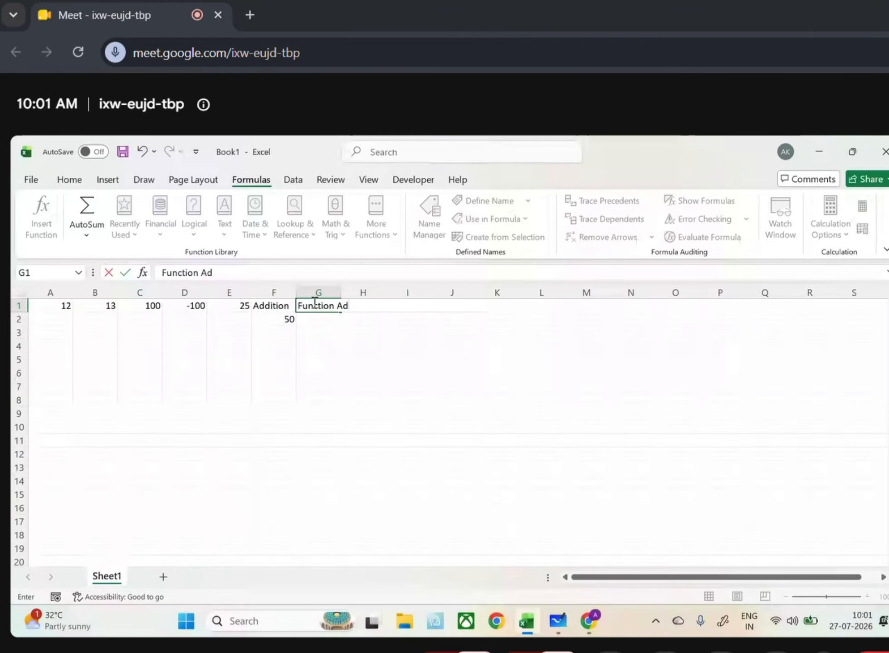
type("dition")
key("Return")
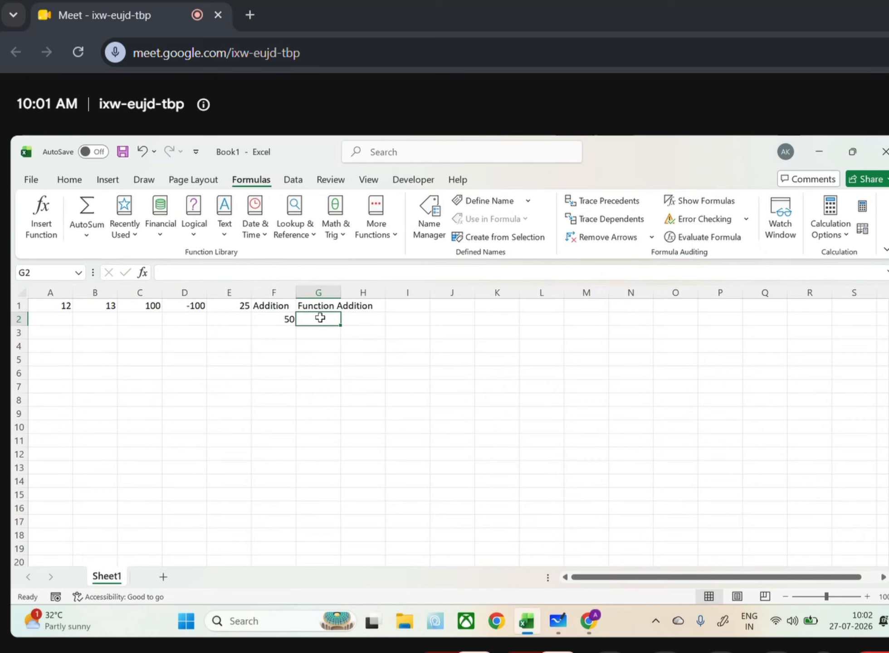
Enter =SUM(A1,B1,C1,D1,E1) in cell G2 to add the row 1 numbers with a function.
type("=su")
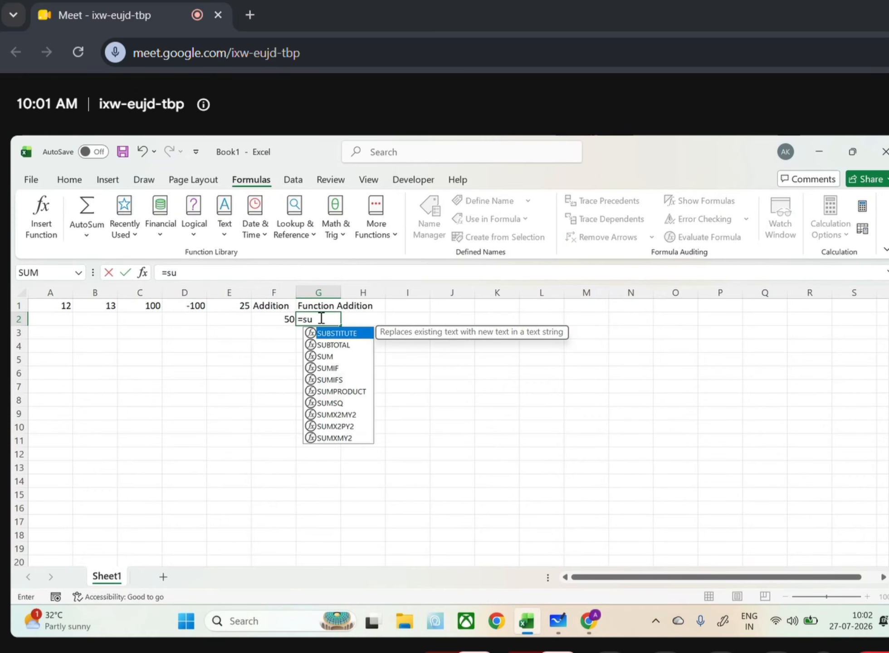
type("m")
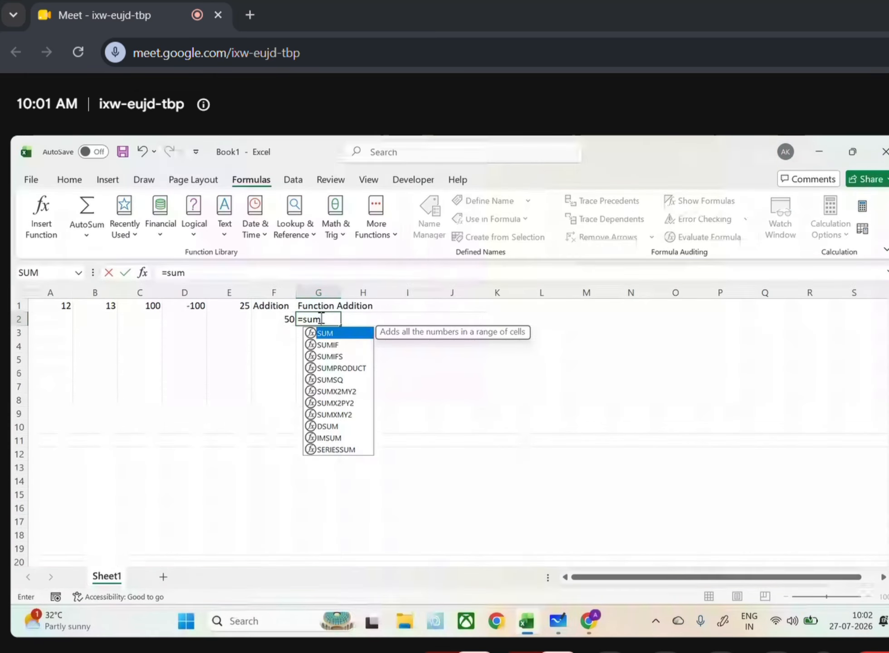
type("(")
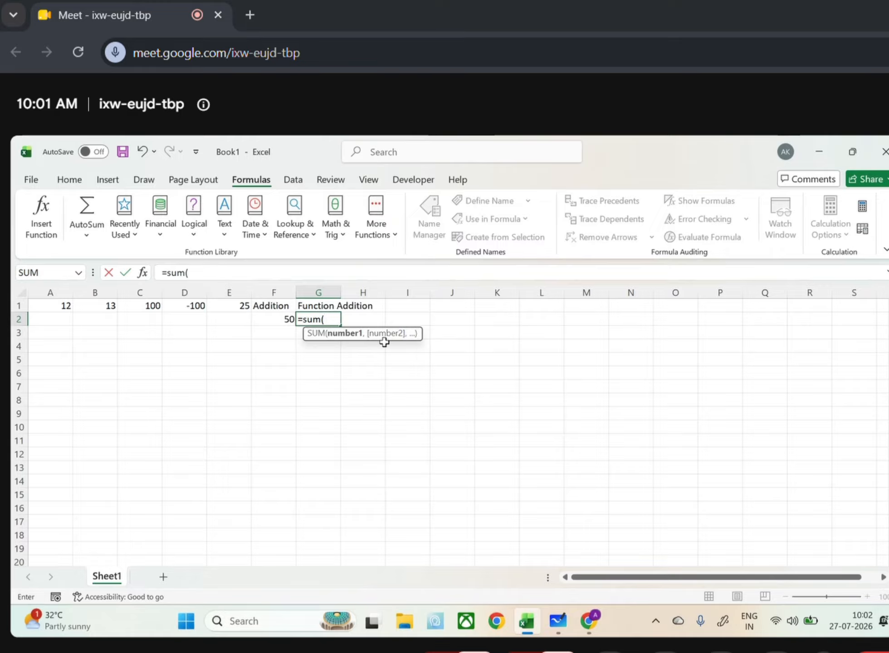
left_click(61, 307)
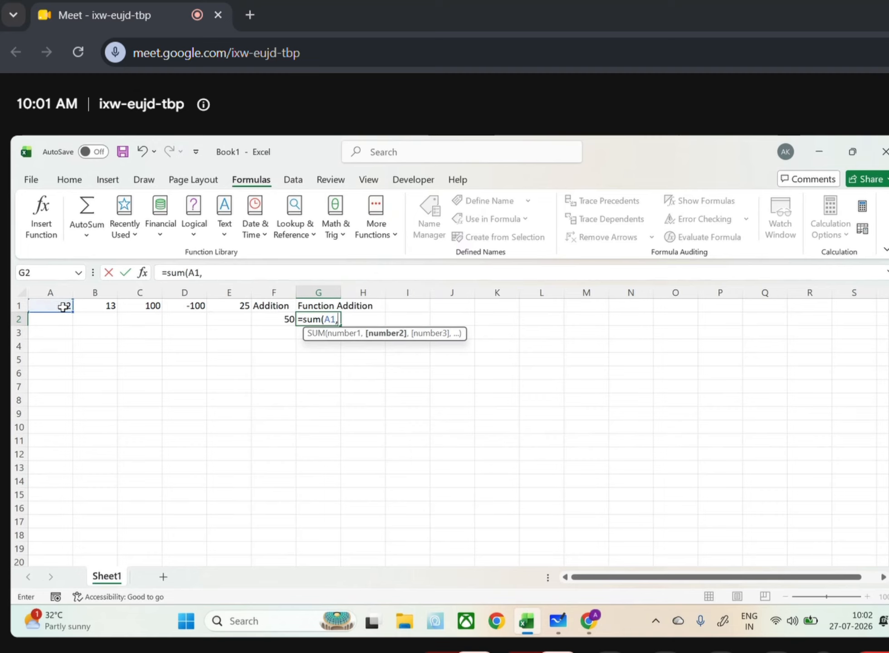
left_click(105, 307)
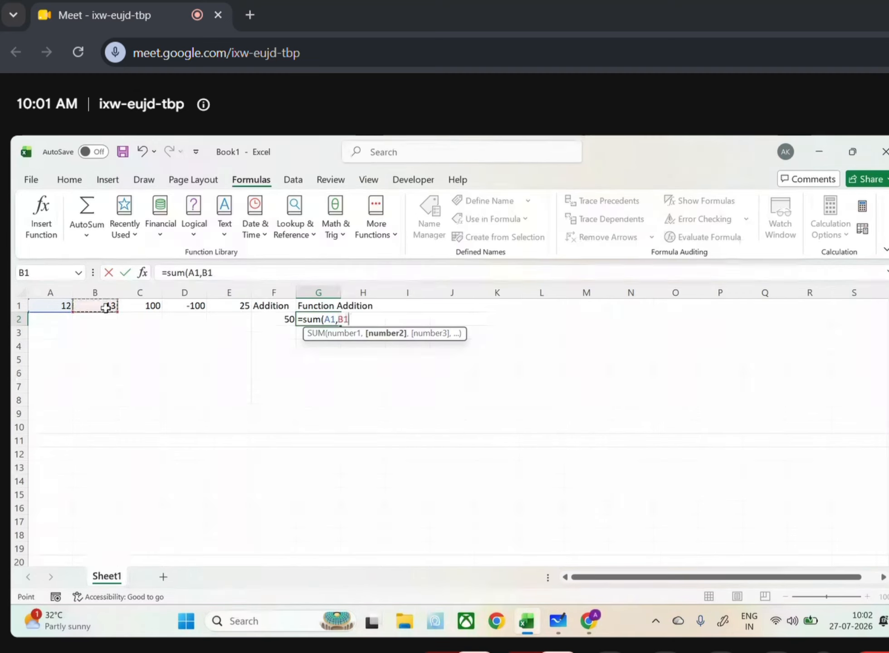
type(",")
left_click(149, 305)
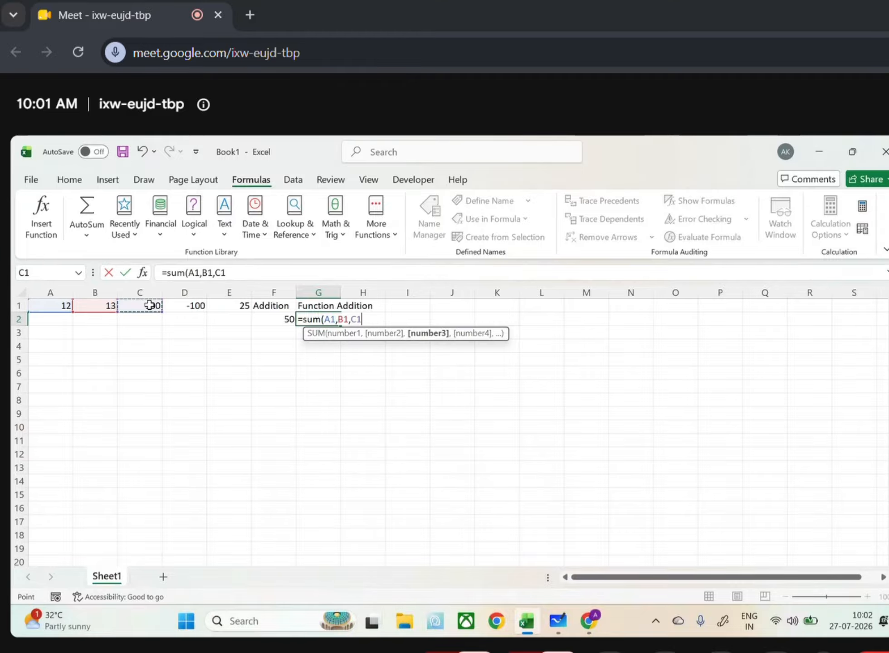
type(",")
left_click(175, 304)
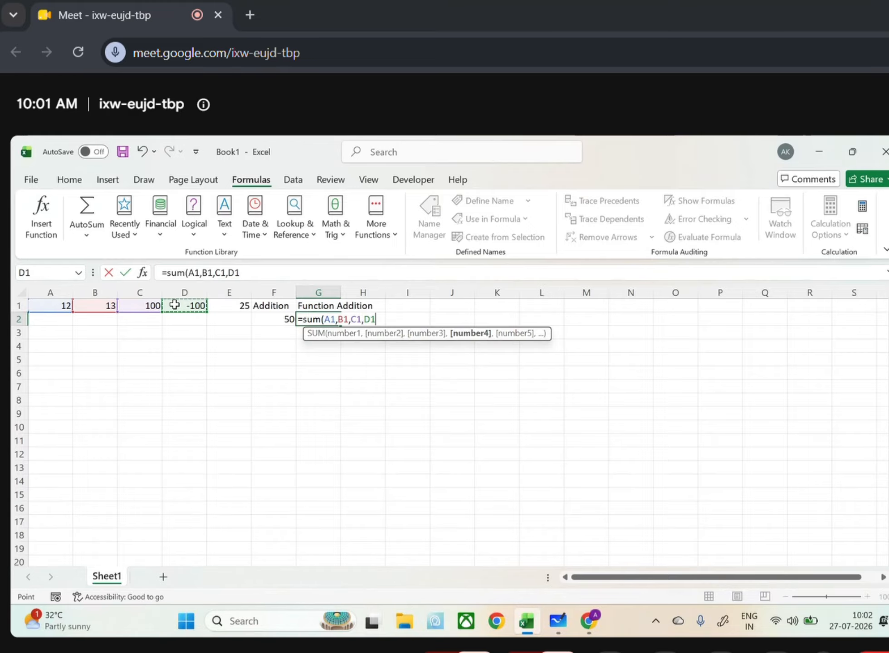
type(",")
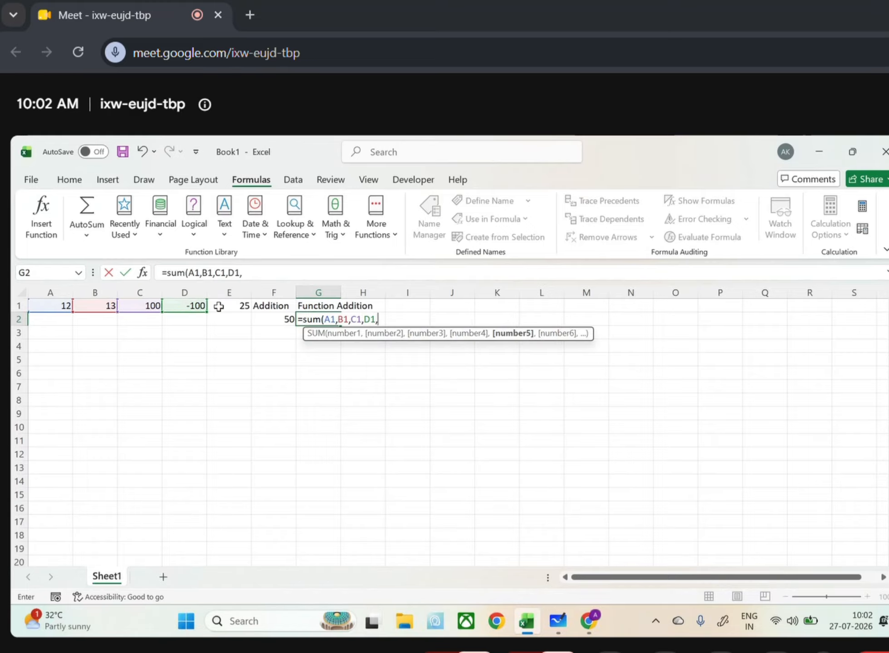
left_click(219, 307)
type(")")
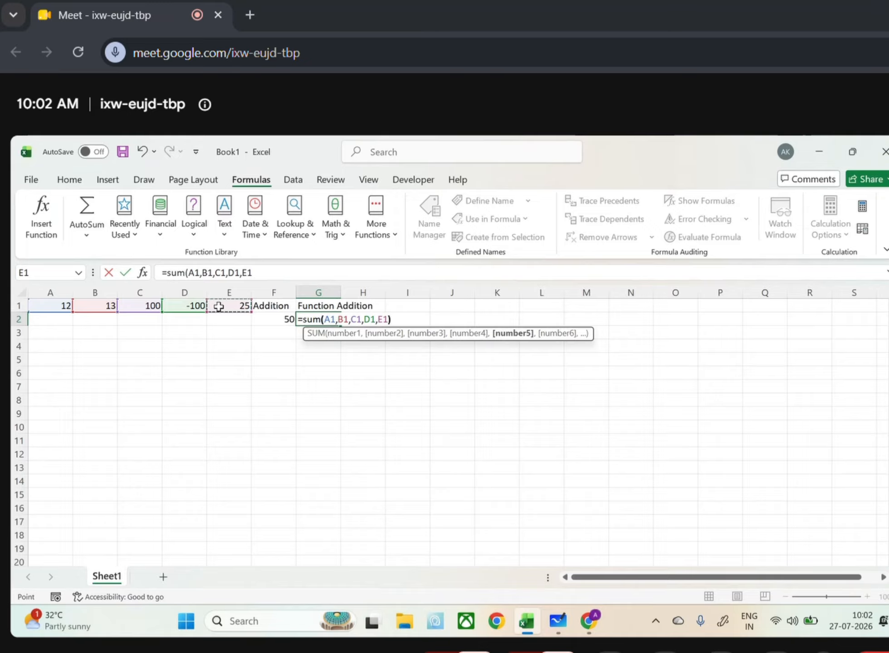
key("Return")
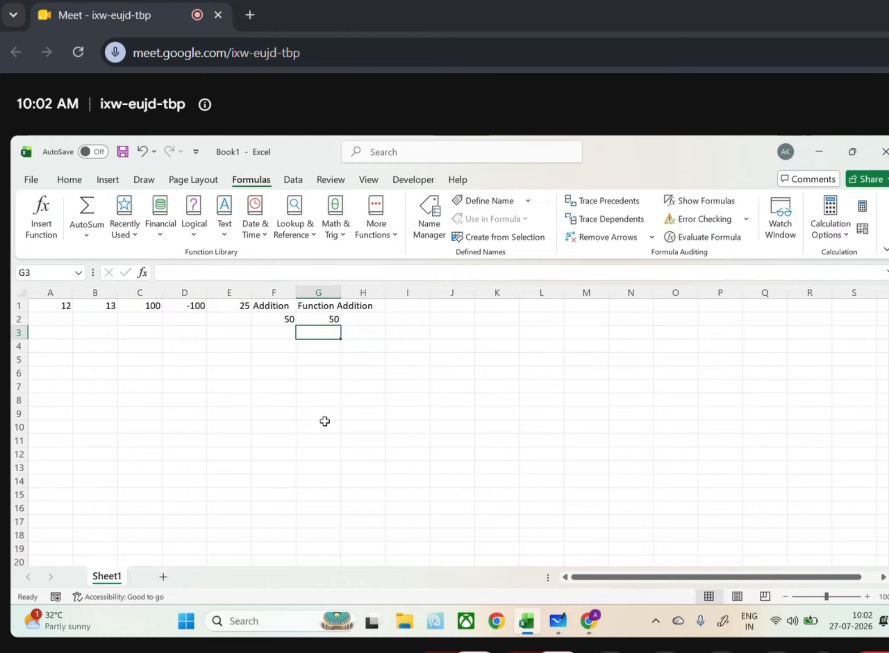
Replace the formula in cell G2 with one using literal numbers, =SUM(12,13,100,-100,25).
left_click(314, 321)
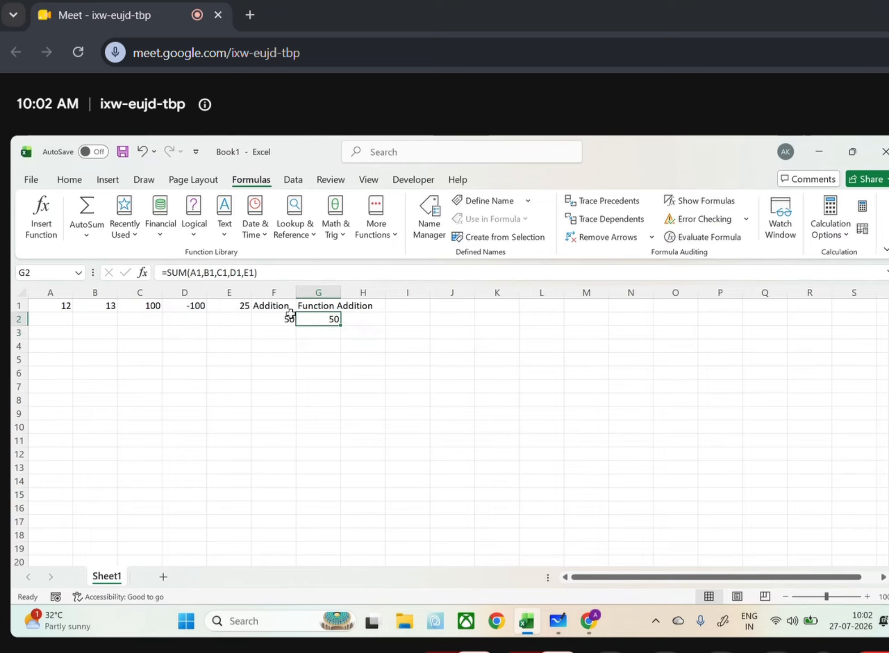
left_click(261, 272)
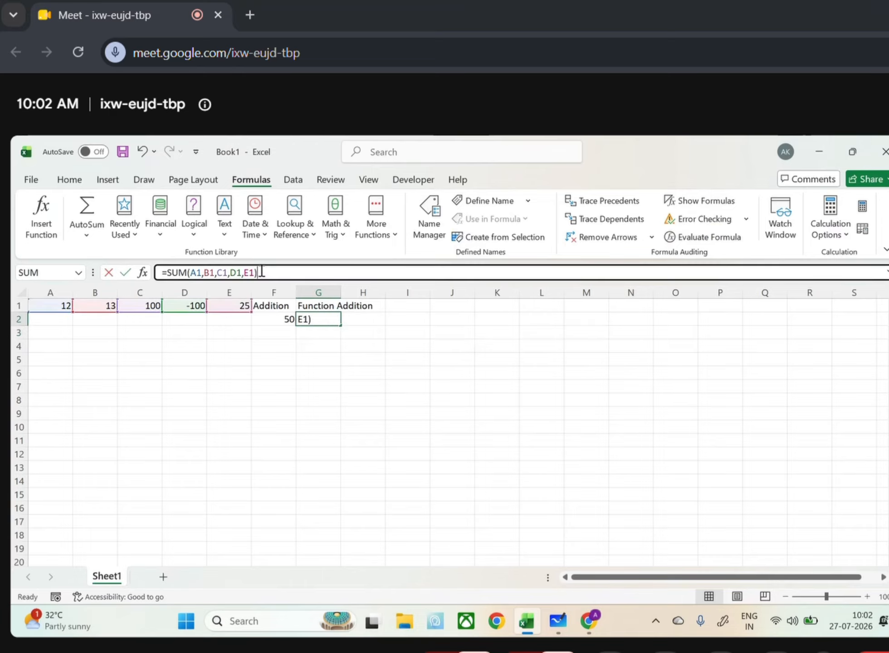
left_click_drag(261, 272, 123, 278)
type("=sum")
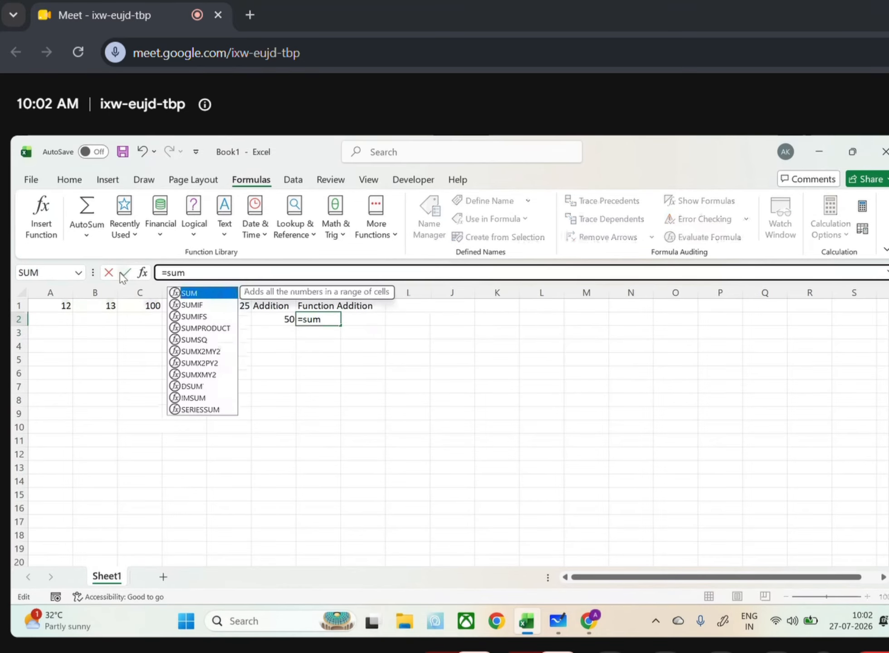
type("(")
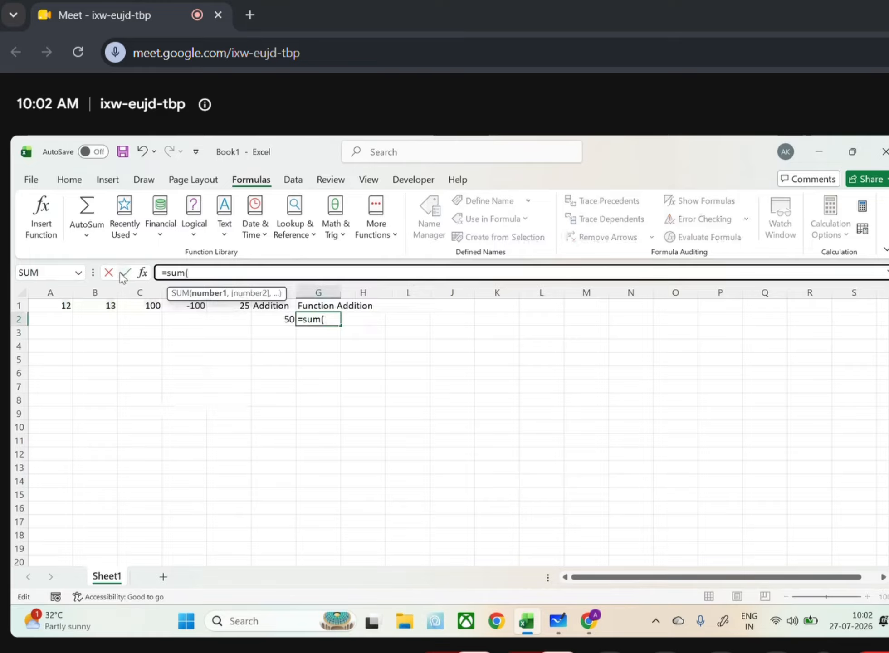
type("12,13")
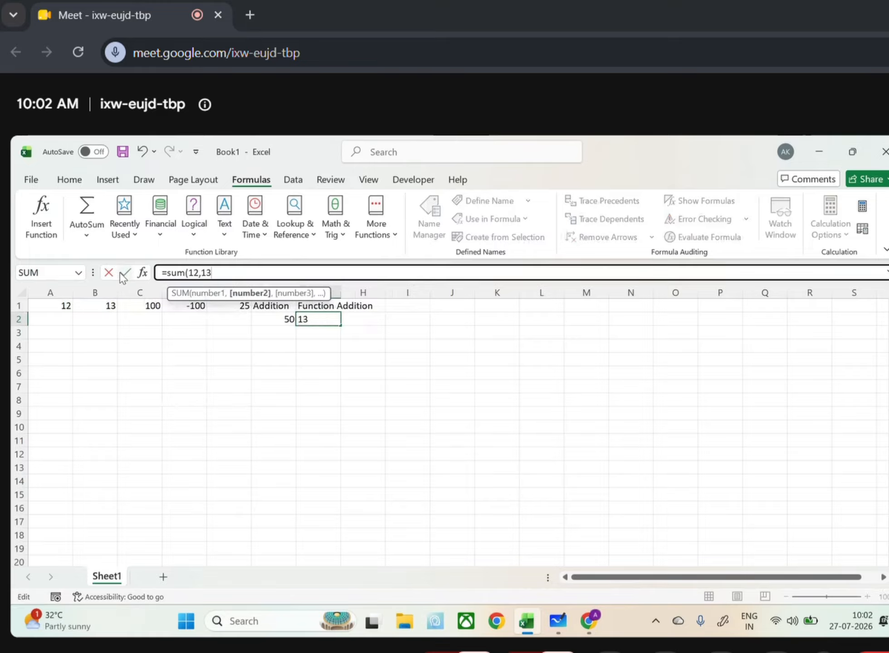
type(",100")
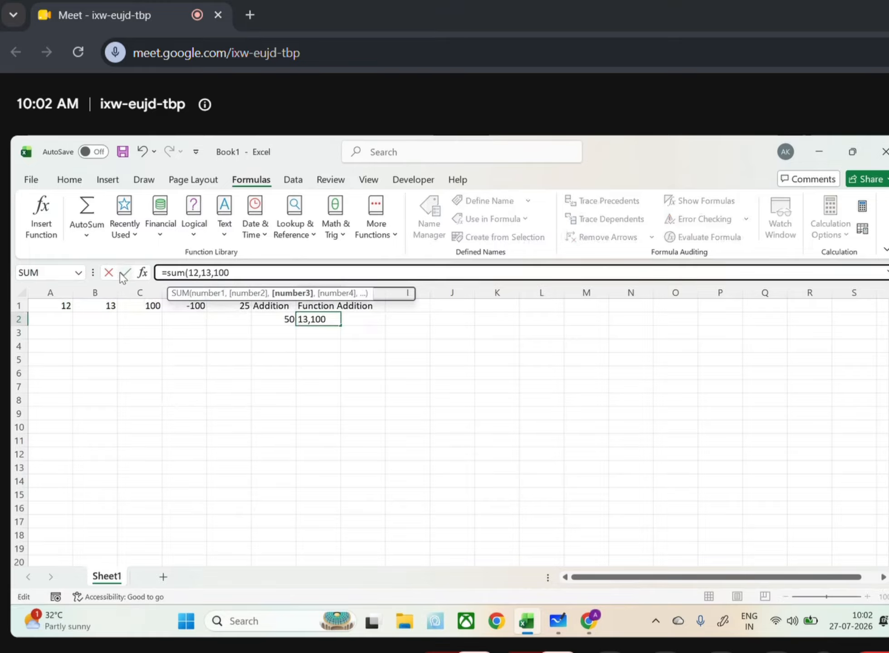
type(",-100")
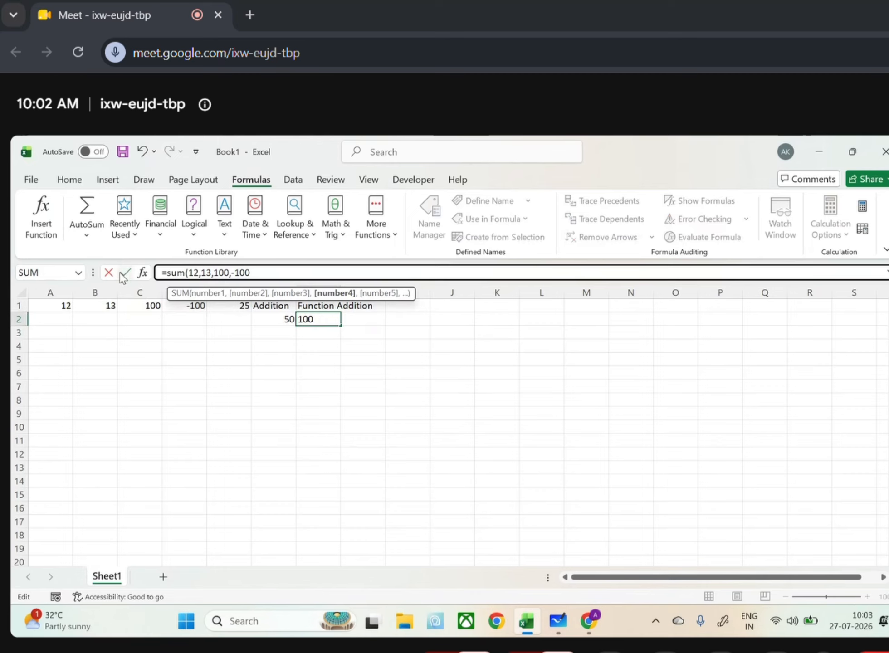
type(",25)")
key("Return")
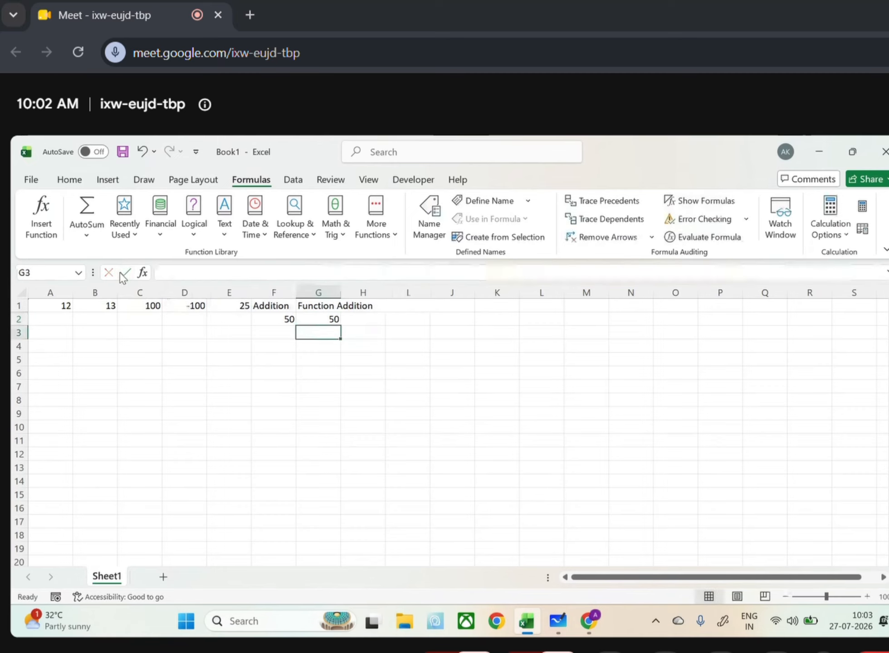
Replace the literal numbers in G2's SUM function with references to cells A1, B1 and C1.
left_click(54, 310)
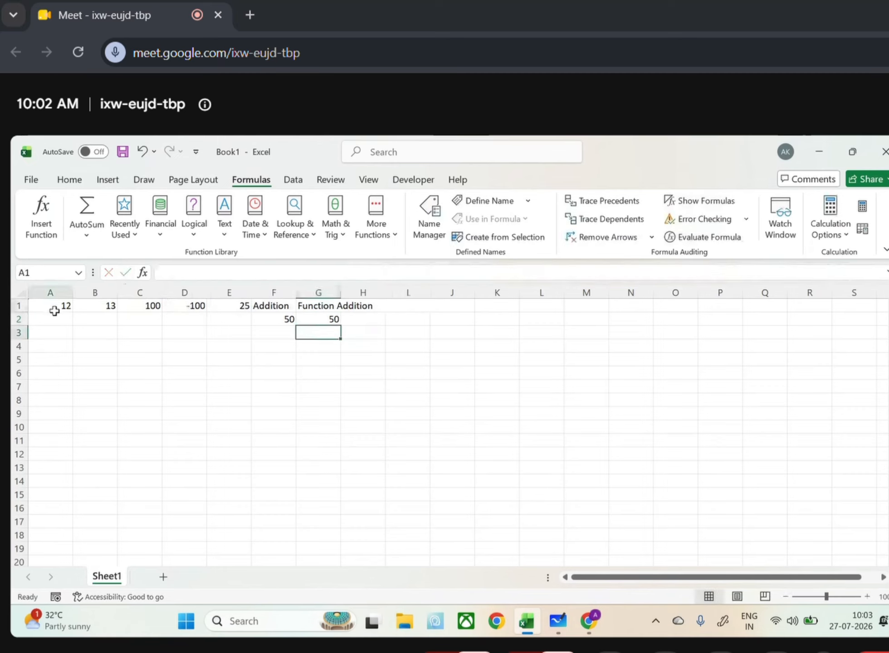
left_click_drag(55, 310, 241, 305)
left_click(312, 320)
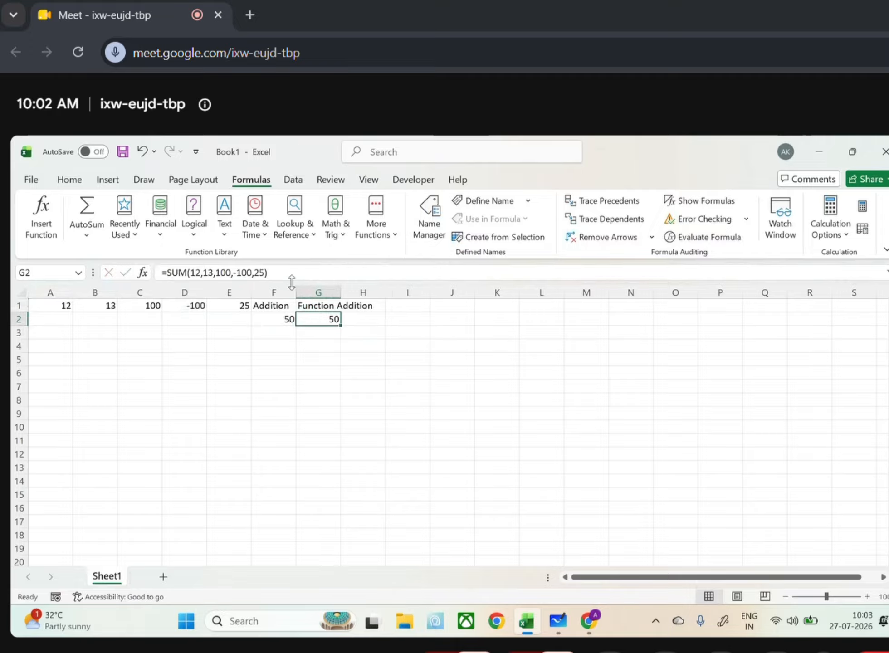
left_click_drag(269, 273, 189, 267)
key("BackSpace")
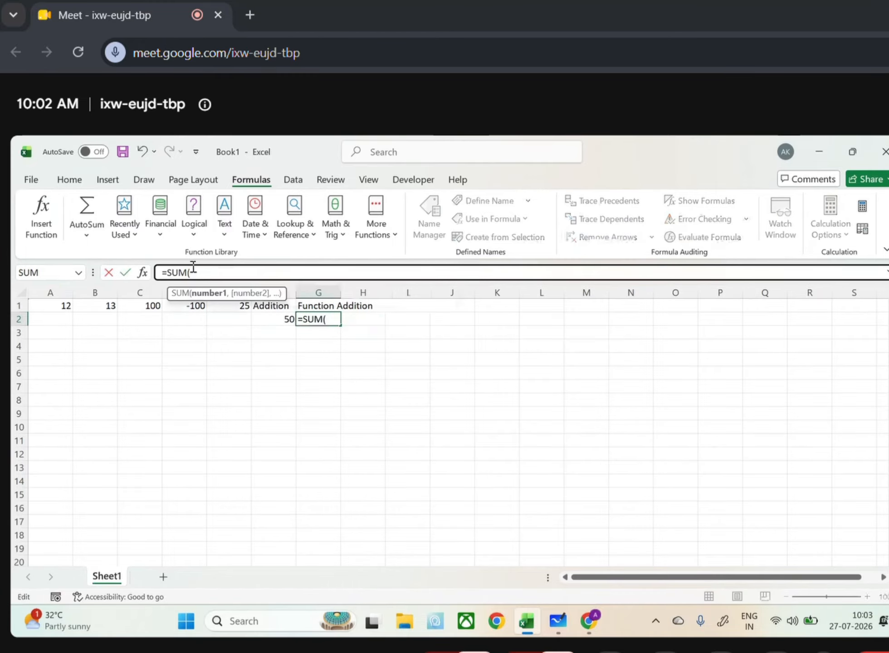
left_click(69, 307)
type(",")
left_click(95, 305)
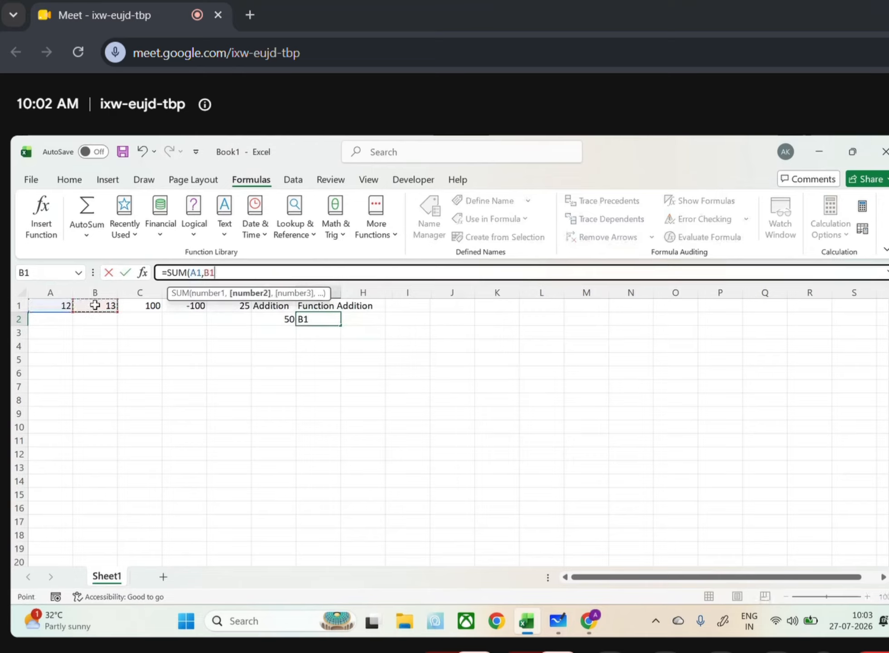
type(",")
left_click(135, 305)
type(".")
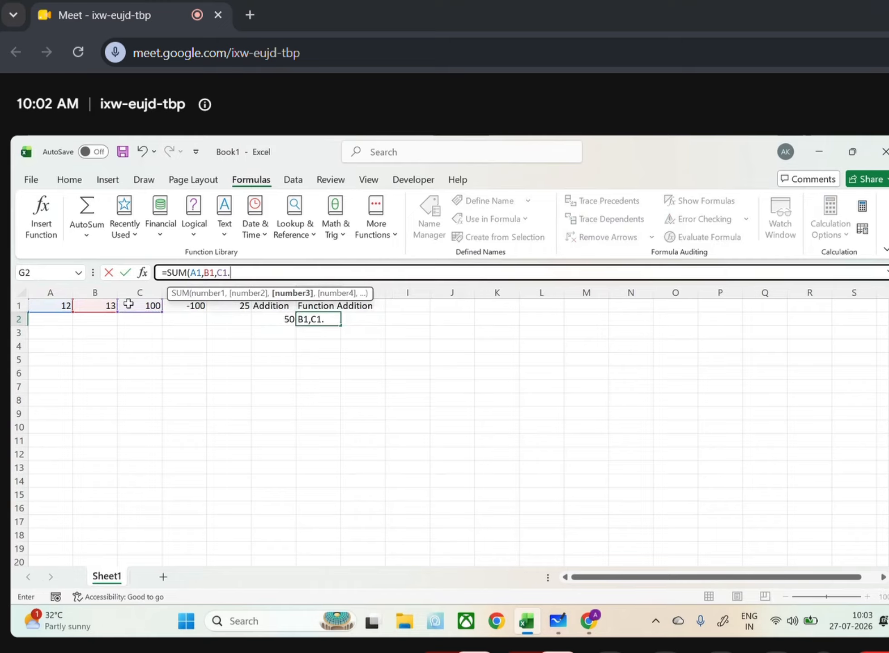
left_click(187, 315)
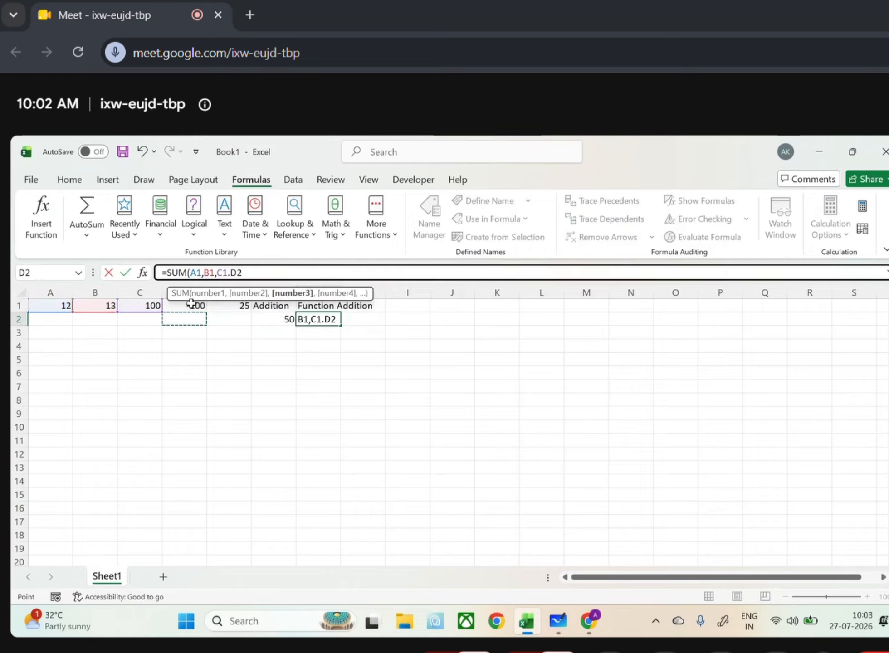
left_click(191, 305)
key("BackSpace")
key("BackSpace")
key("BackSpace")
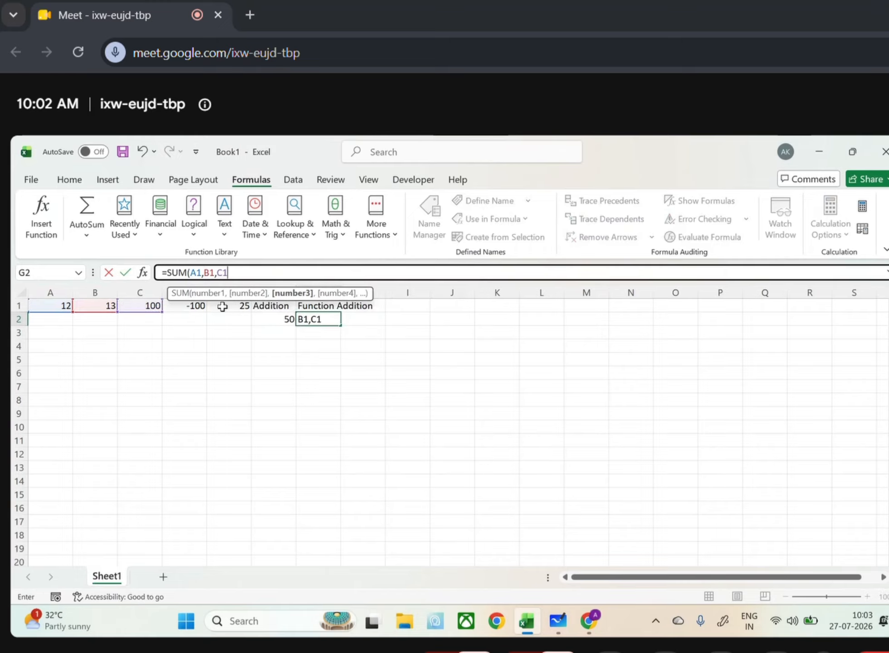
Add D1 and E1 as the last arguments of G2's SUM function and complete the formula.
type(",")
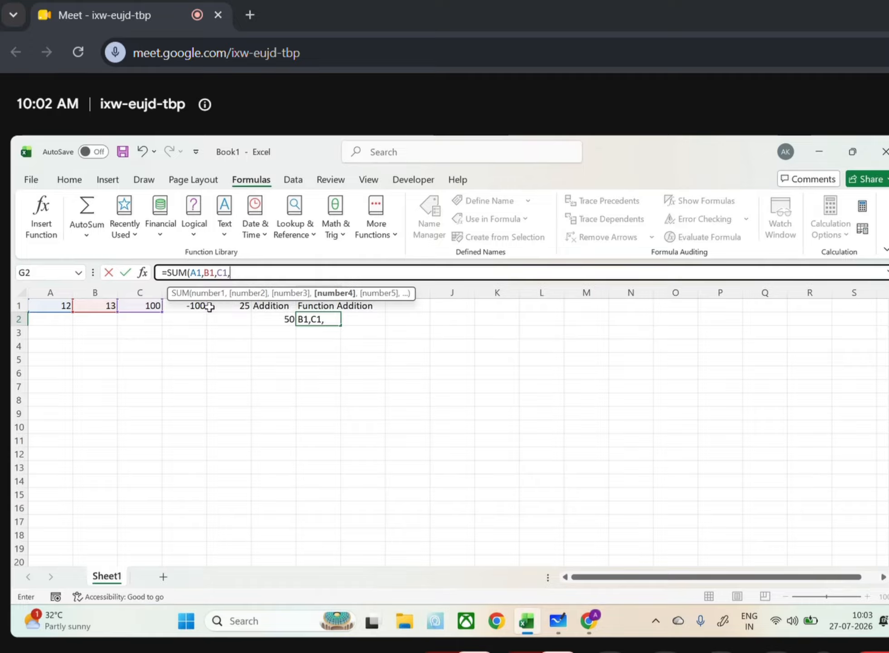
left_click(203, 307)
type(",")
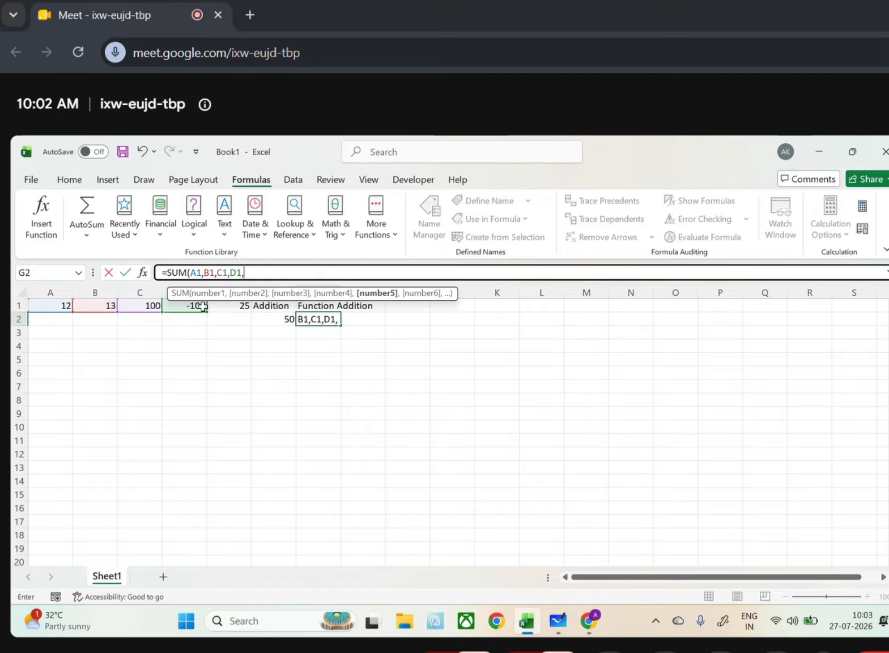
left_click(233, 308)
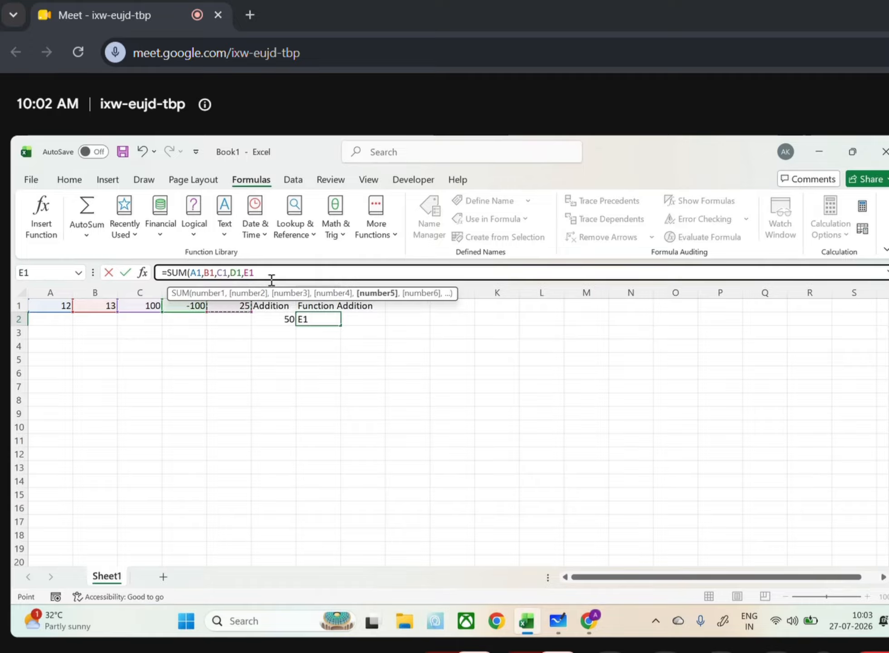
type(")")
key("Return")
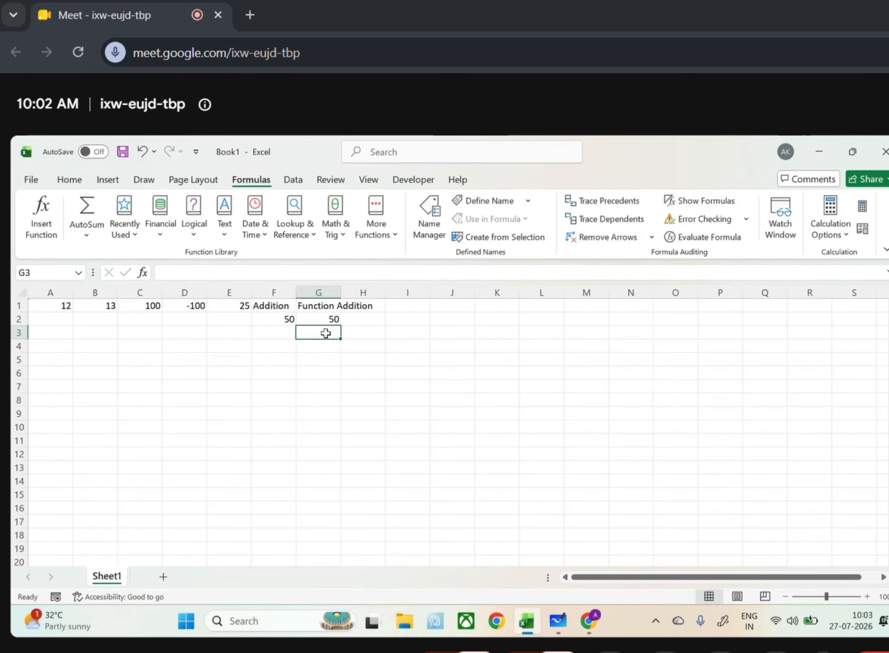
Enter =SUM(A1:E1) in cell G3 to add row 1 as a single range.
type("=")
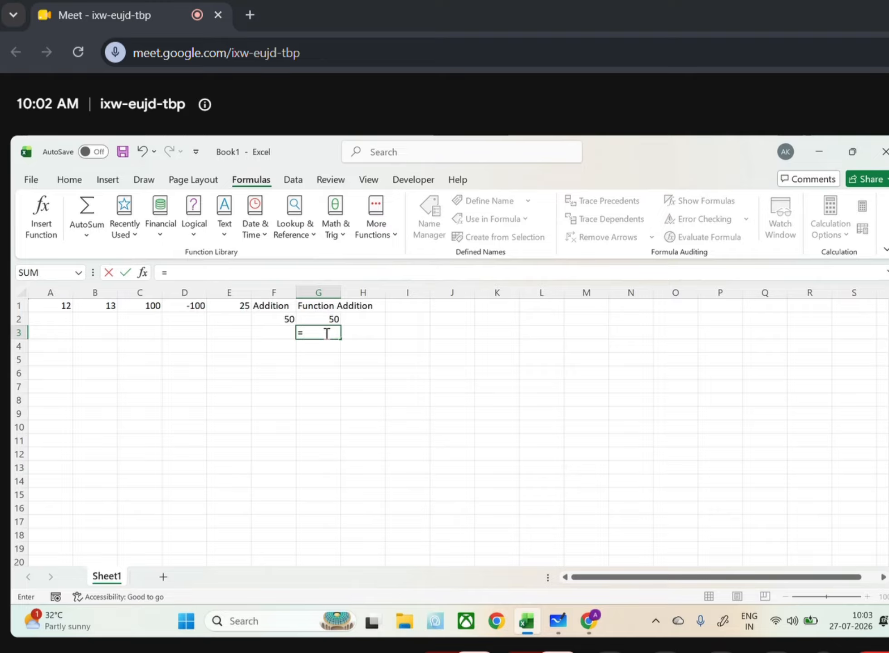
type("sum")
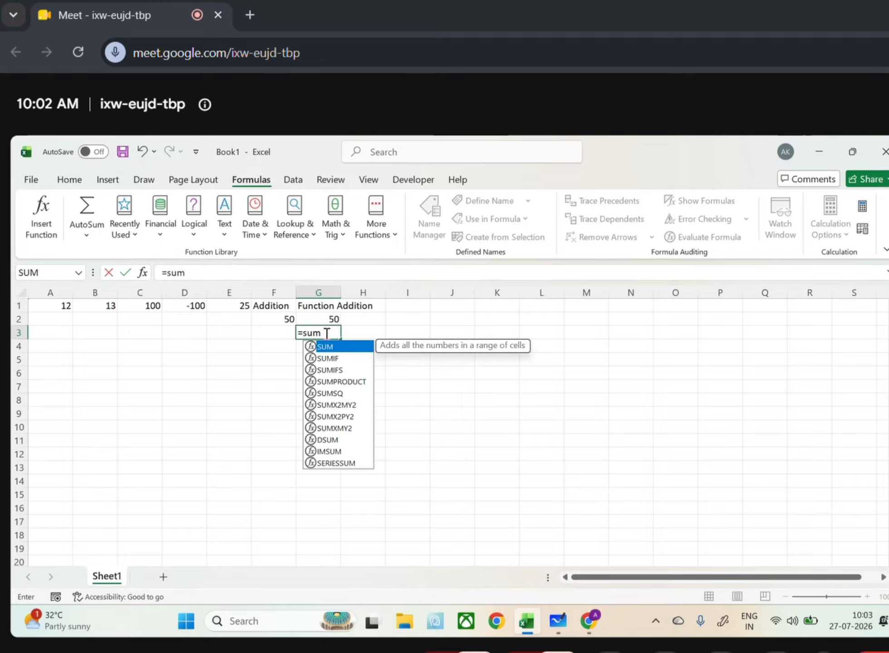
type("(")
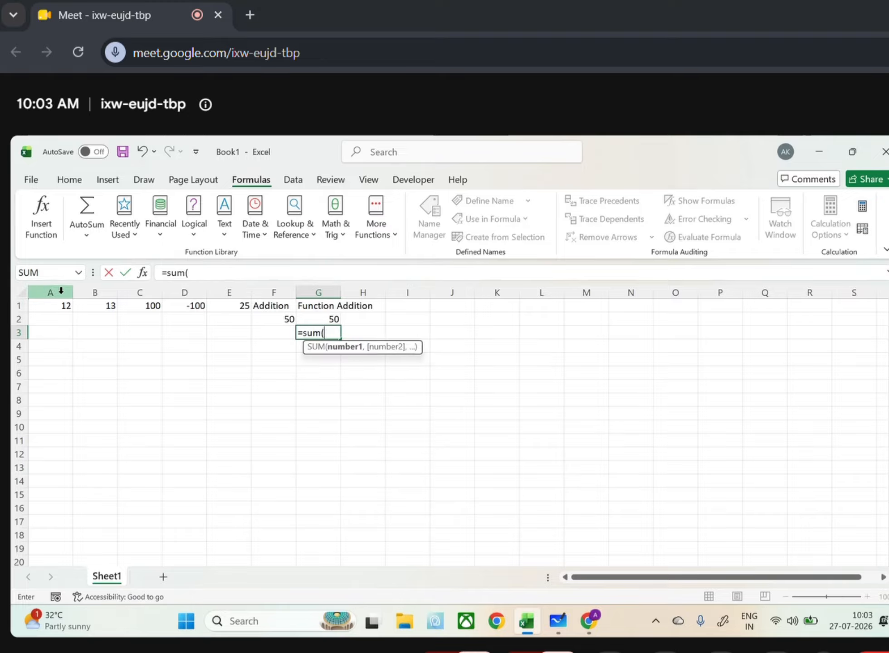
left_click_drag(59, 305, 228, 307)
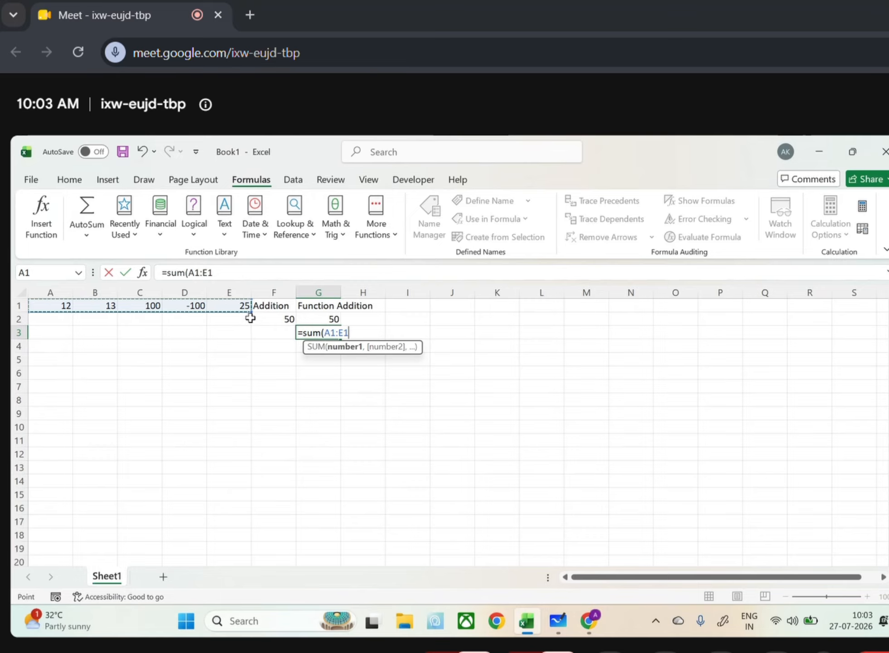
left_click(247, 277)
key("ctrl+Return")
key("Return")
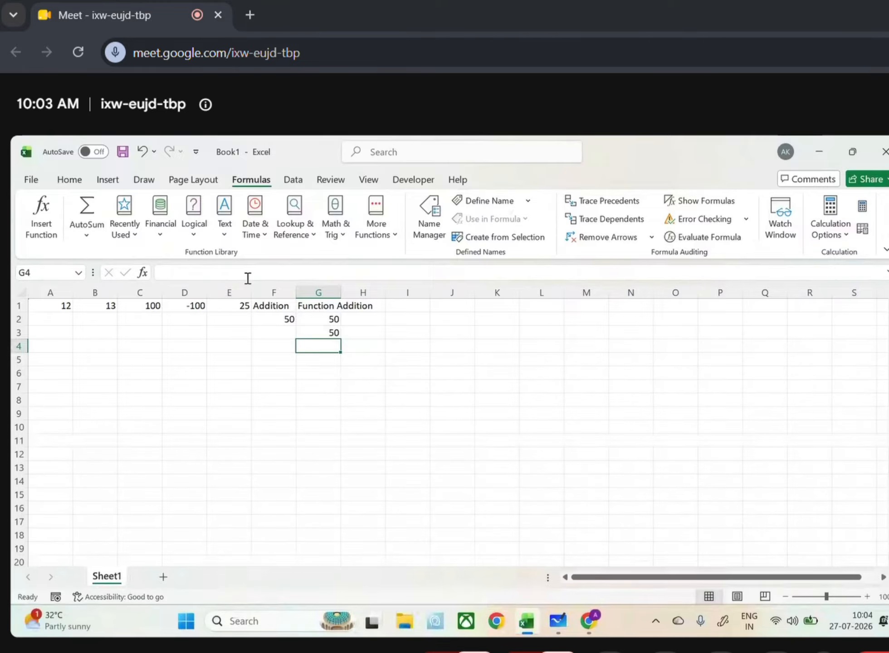
Enter =PRODUCT(A1:E1) in cell G4 to multiply the row 1 numbers.
double_click(334, 344)
type("=pro")
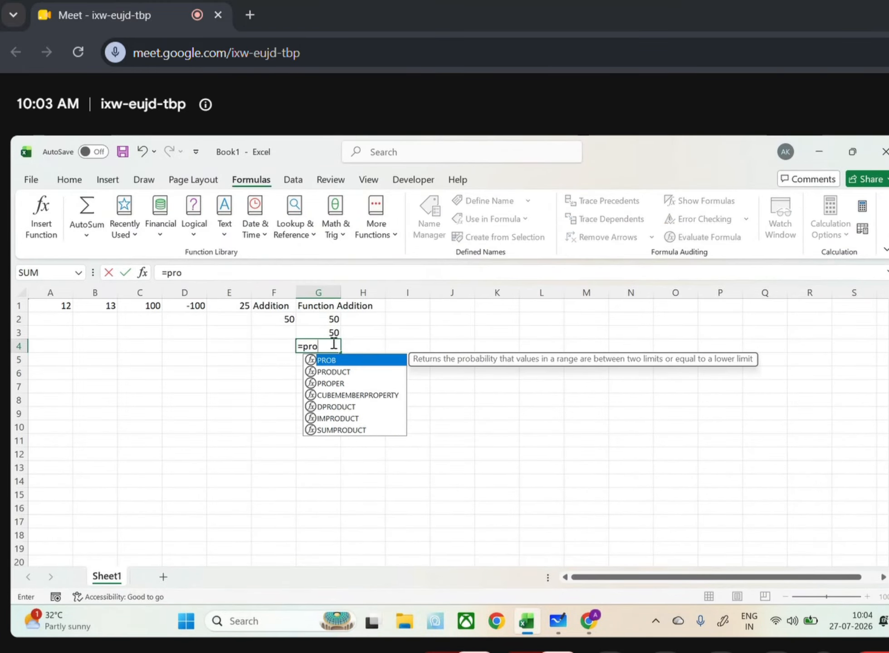
key("Down")
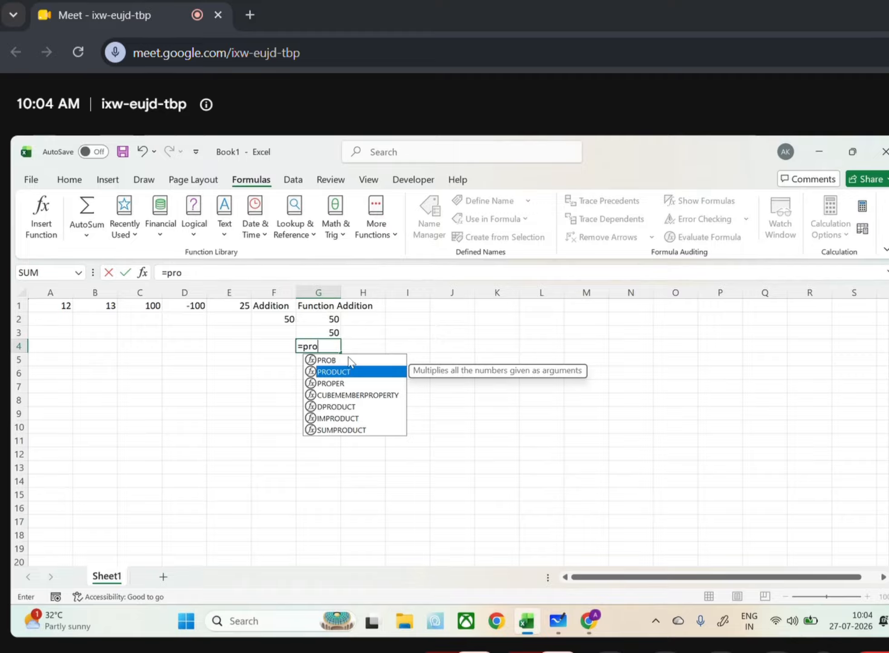
type("duct(")
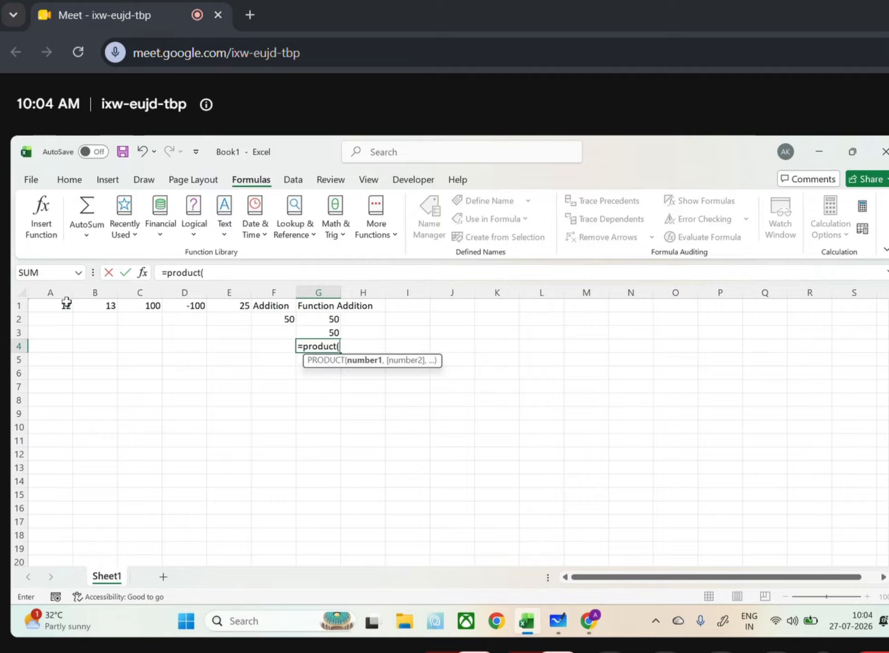
left_click_drag(65, 303, 198, 294)
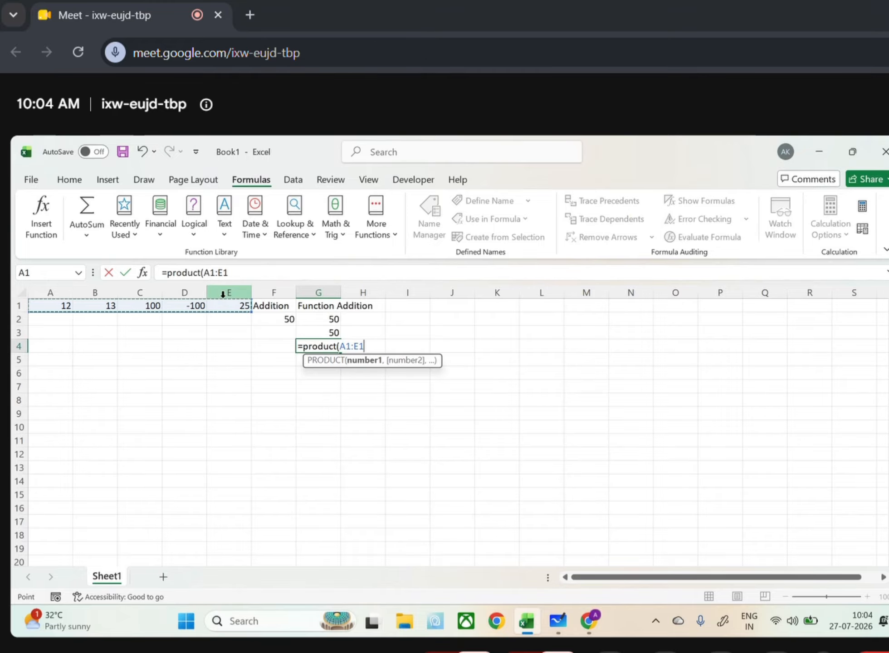
key("Return")
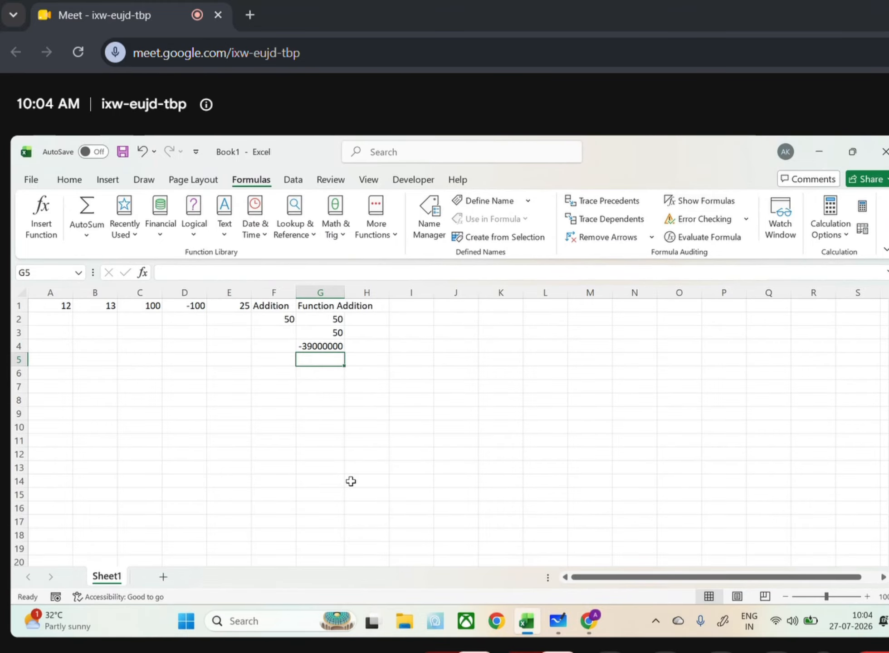
double_click(323, 359)
type("=su")
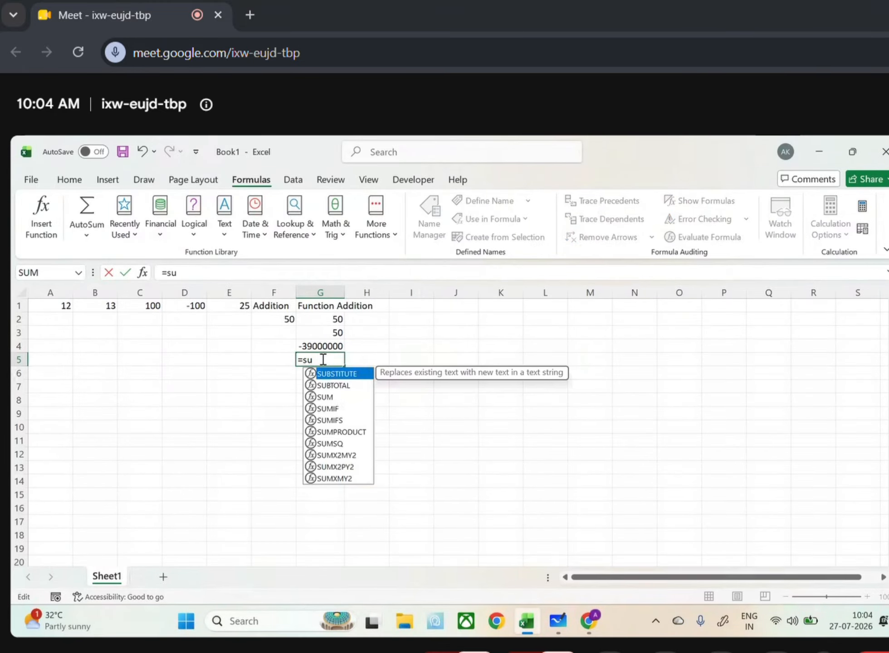
key("BackSpace")
key("BackSpace")
type("count")
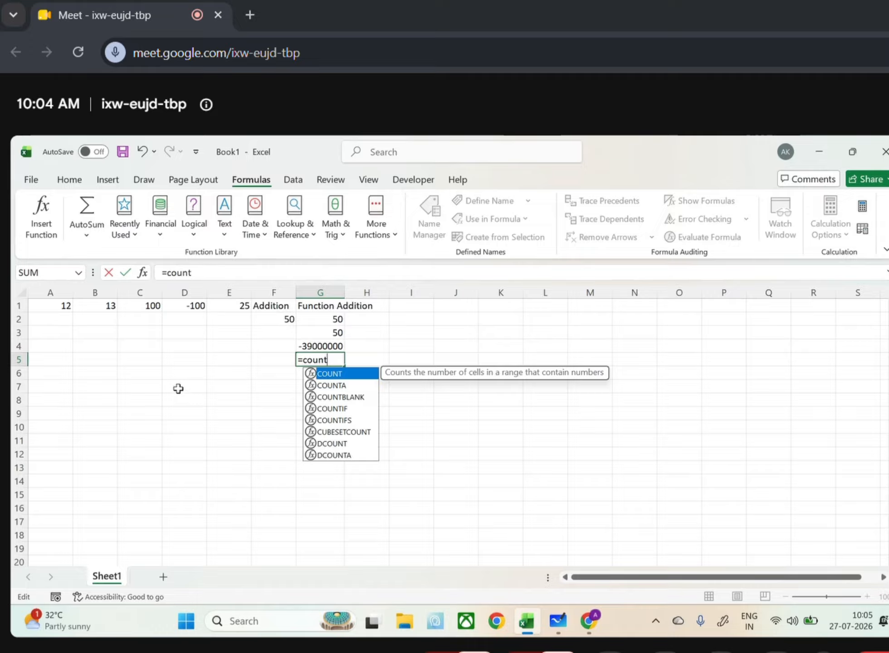
left_click(67, 303)
left_click_drag(67, 303, 230, 307)
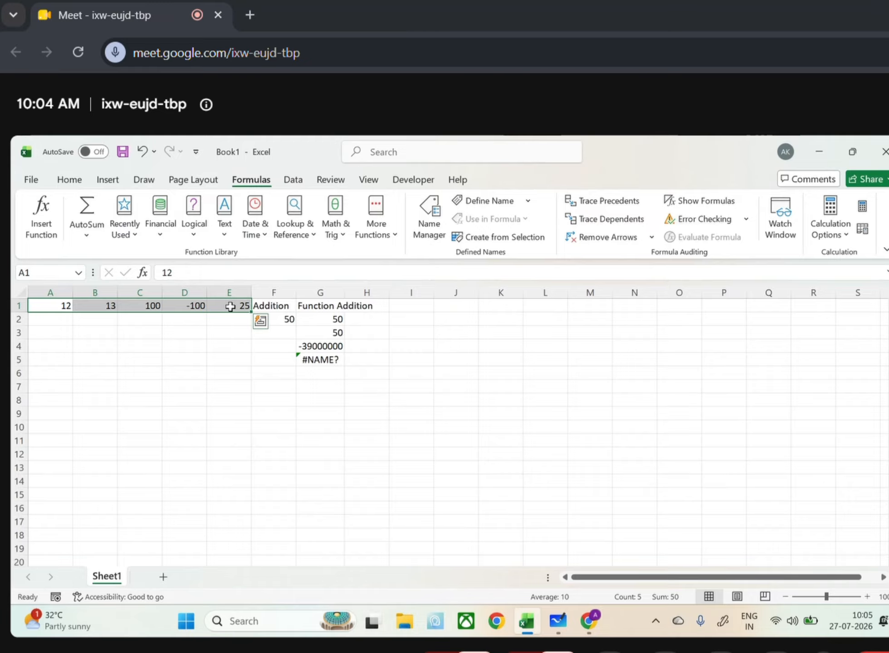
left_click(303, 357)
key("Delete")
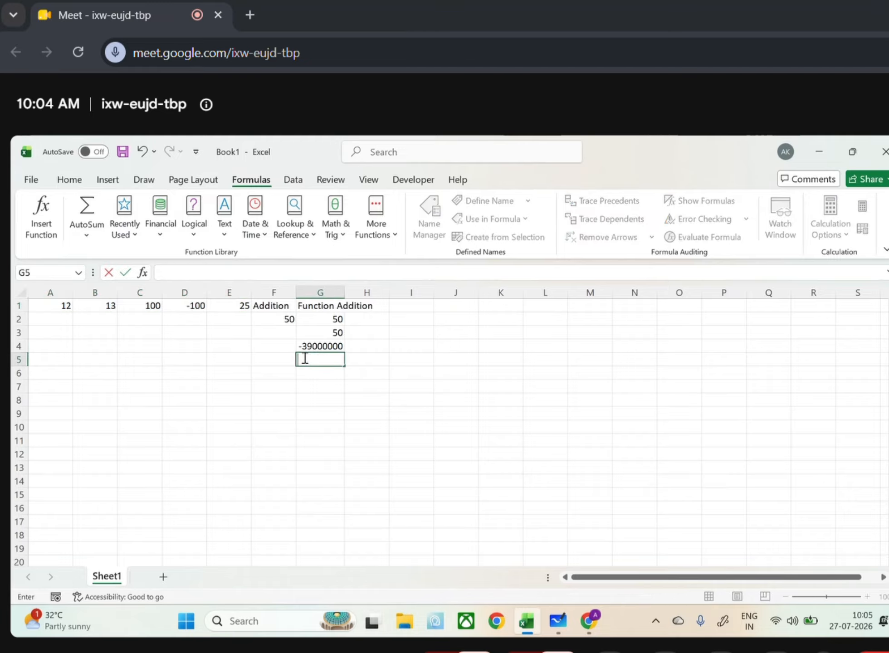
left_click(337, 413)
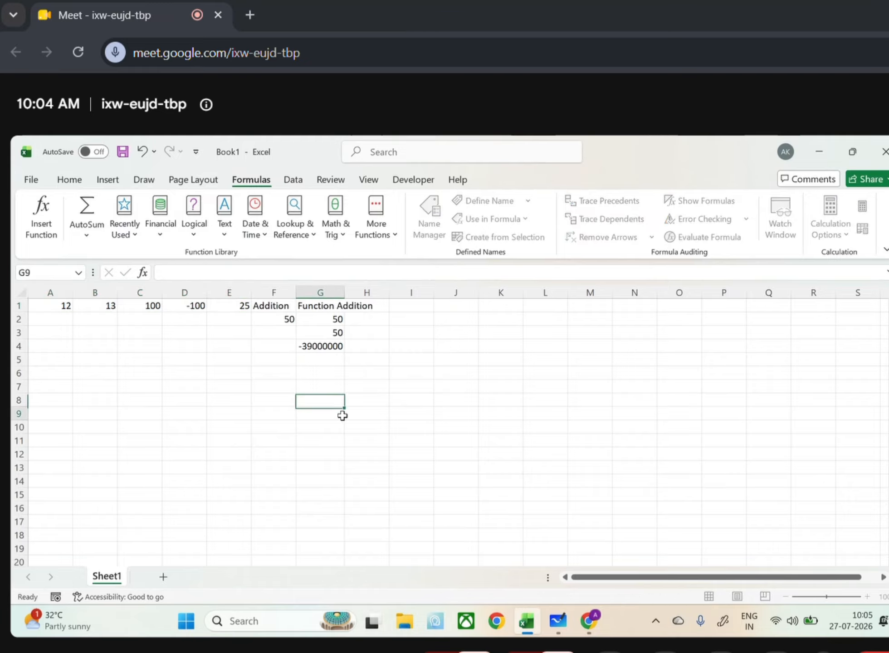
Enter =COUNT(A1:E1) in cell G6 to count the numbers in row 1.
left_click(317, 378)
type("=count(")
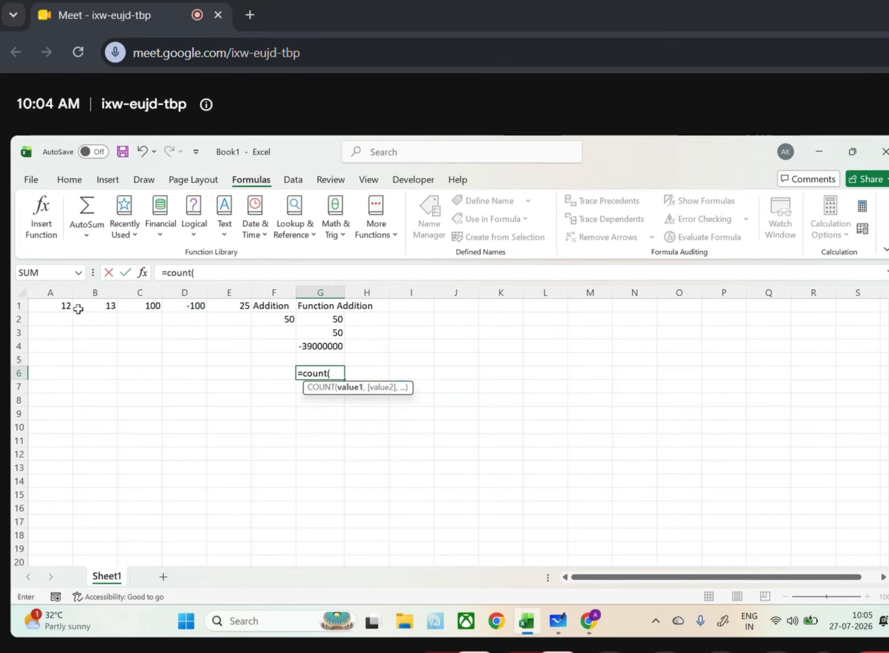
left_click_drag(68, 305, 216, 295)
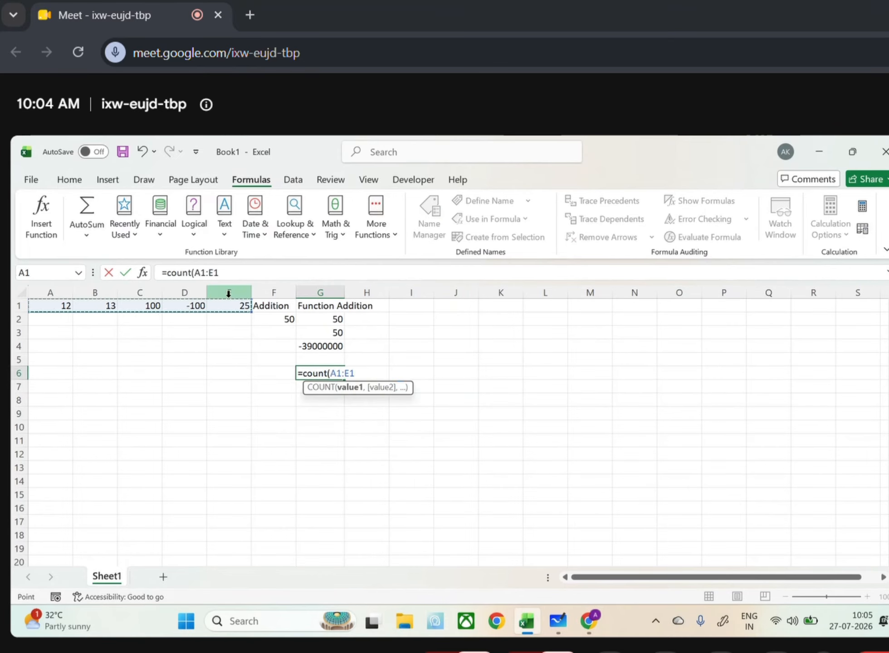
type(")")
key("Return")
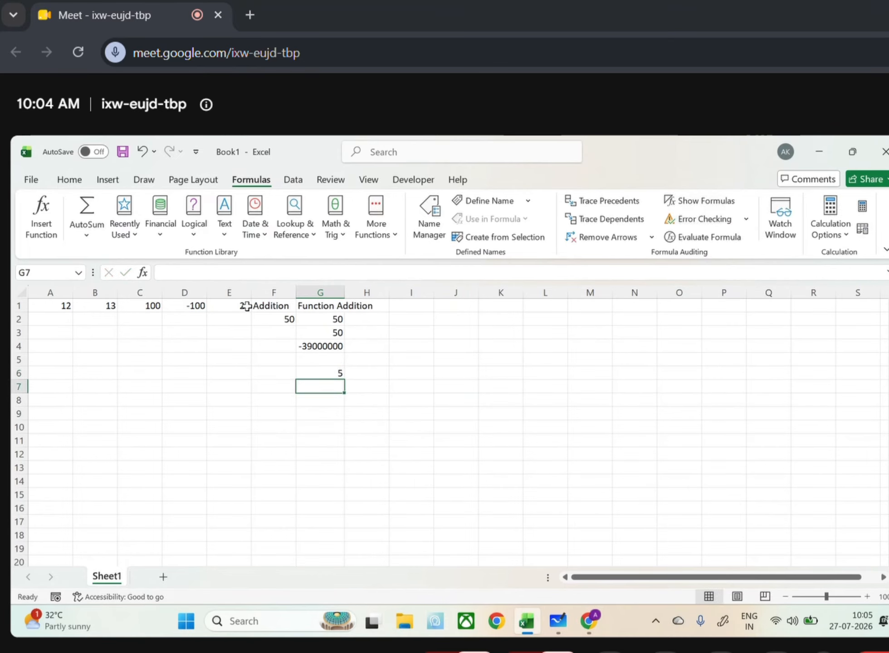
left_click(330, 371)
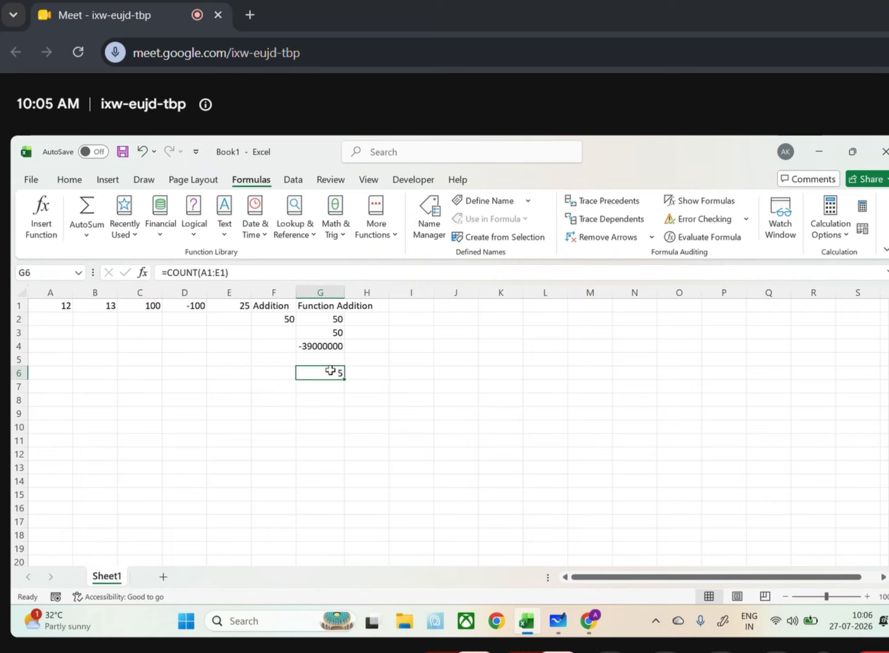
Enter a COUNT function in cell K2 over the Addition and Function Addition text headings in row 1.
left_click(484, 321)
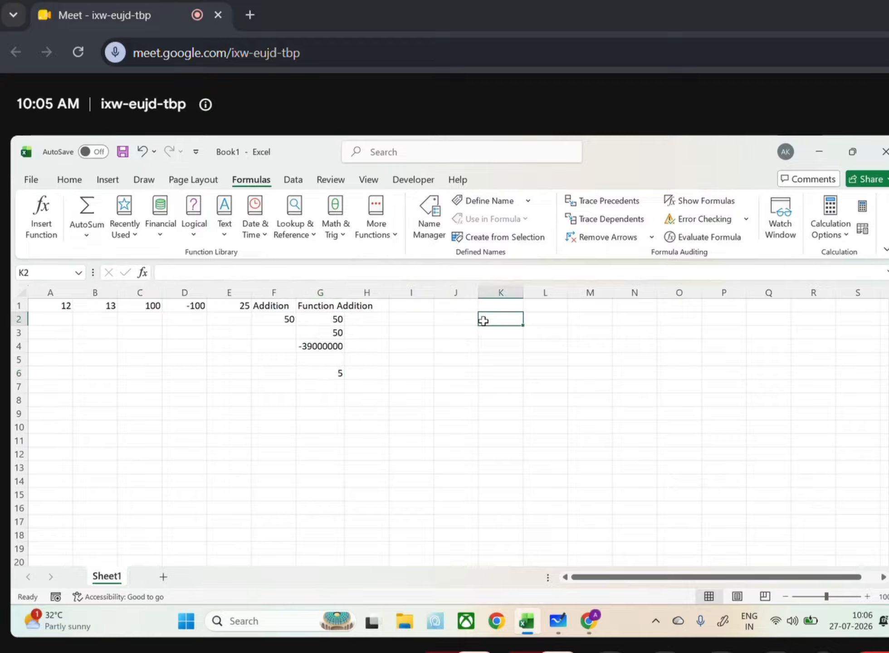
type("=")
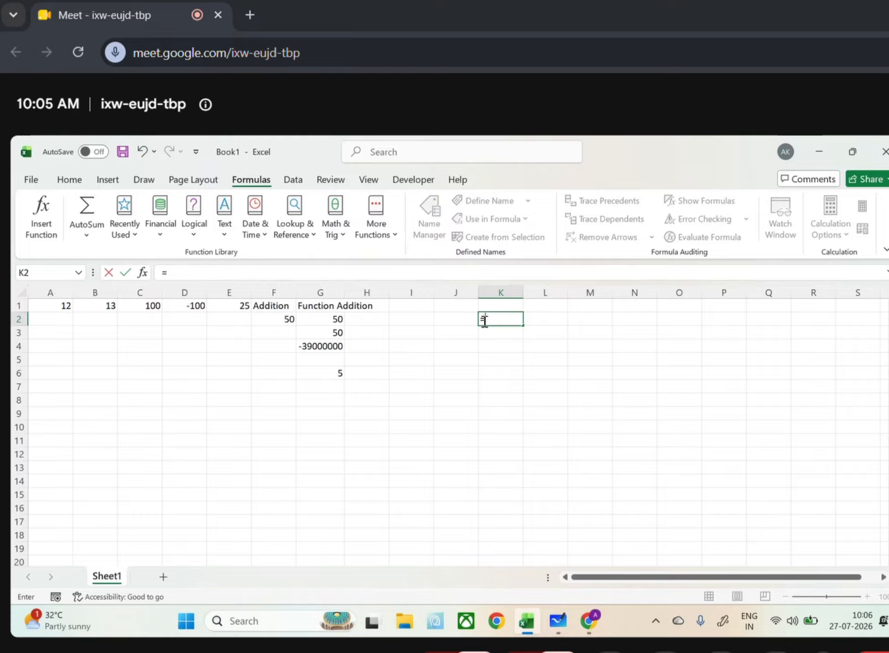
type("c")
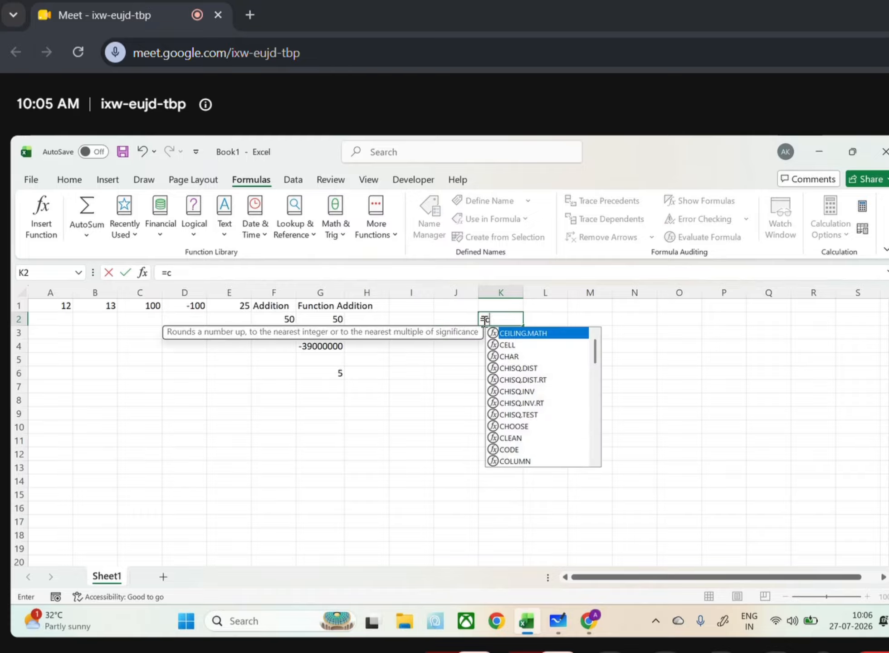
type("ount(")
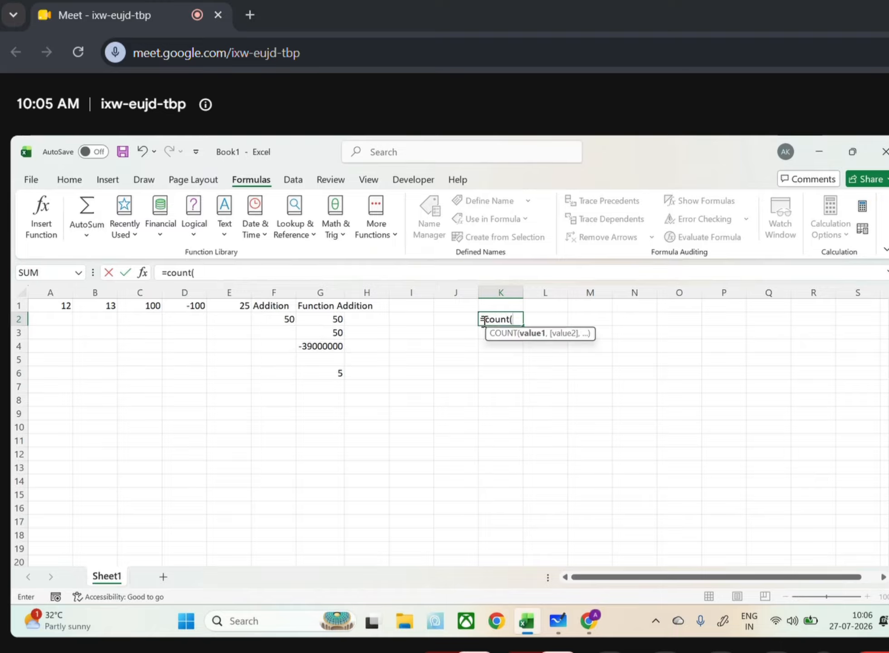
left_click_drag(270, 304, 357, 305)
left_click(322, 271)
key("Return")
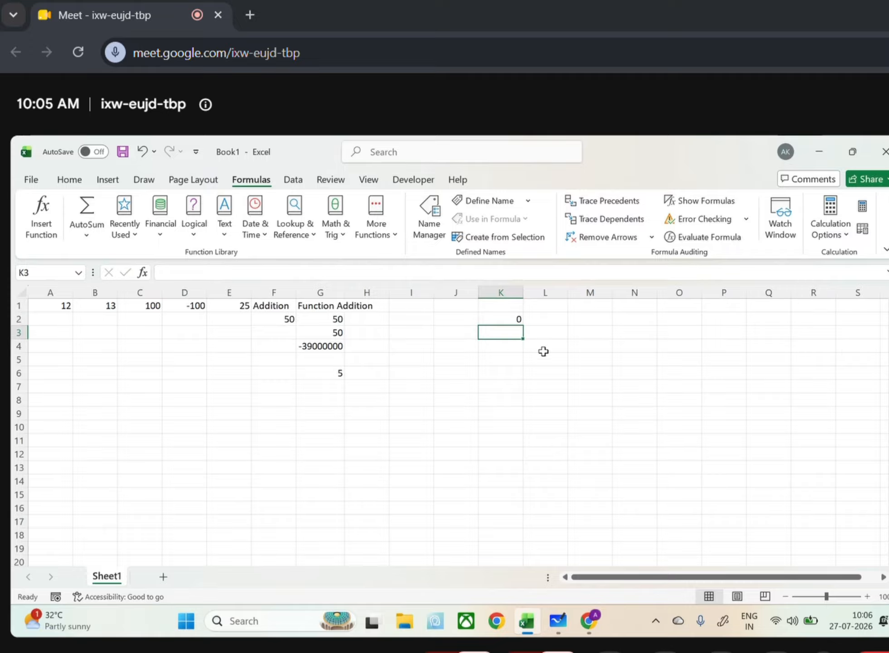
Enter =COUNTA(A1:G1) in cell K3 to count both numbers and text in row 1.
double_click(512, 335)
type("=")
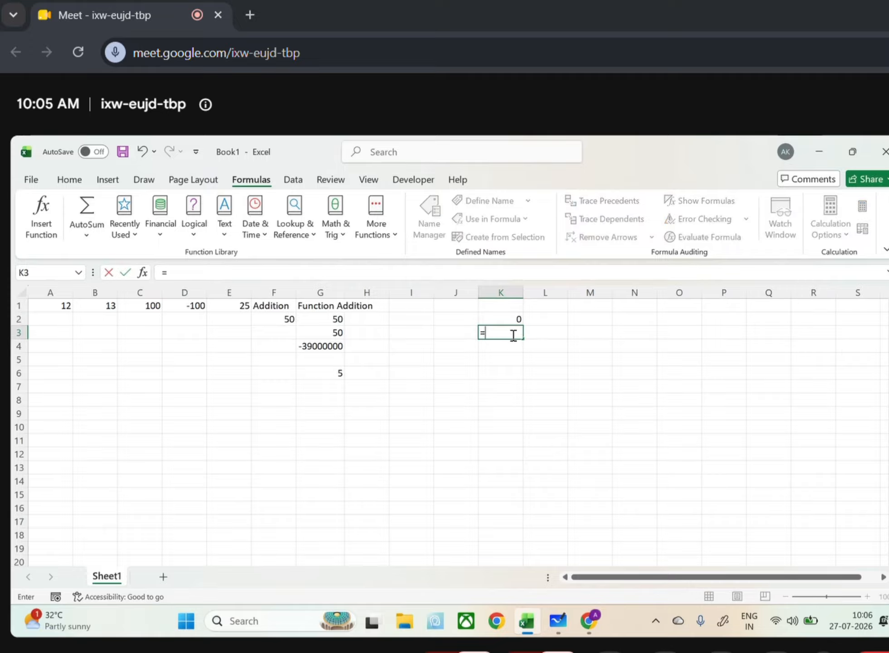
type("count")
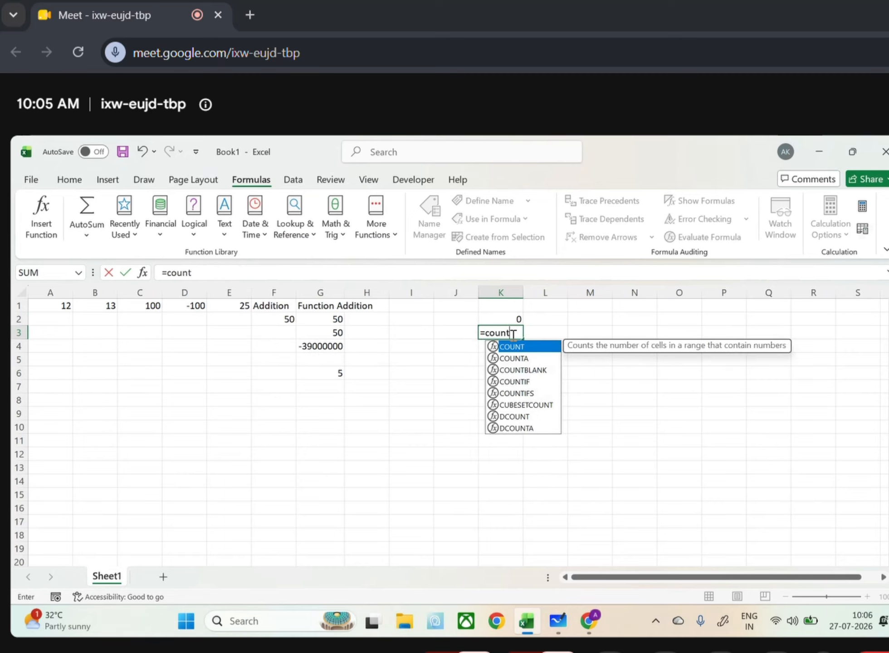
type("a(")
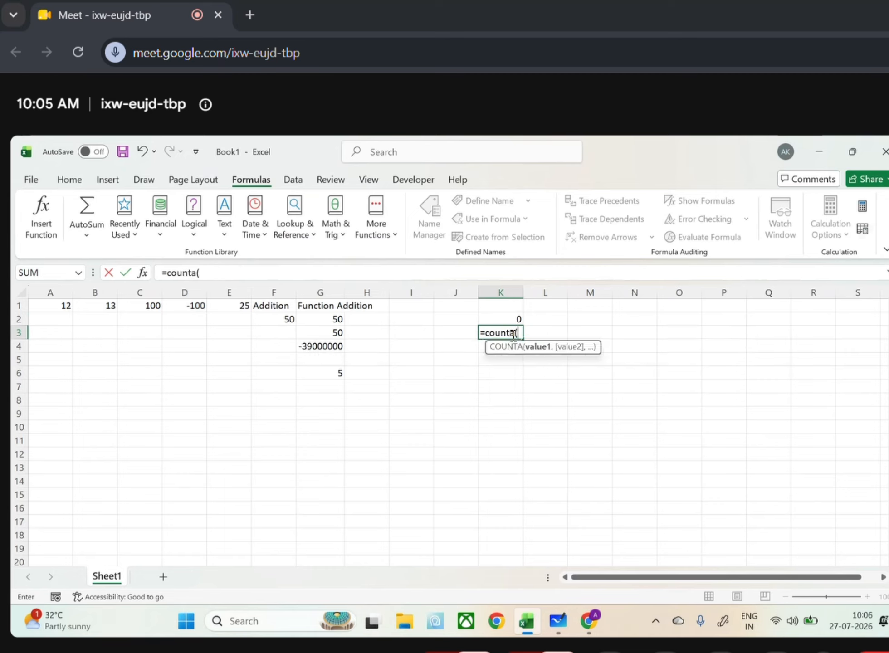
left_click_drag(66, 305, 342, 305)
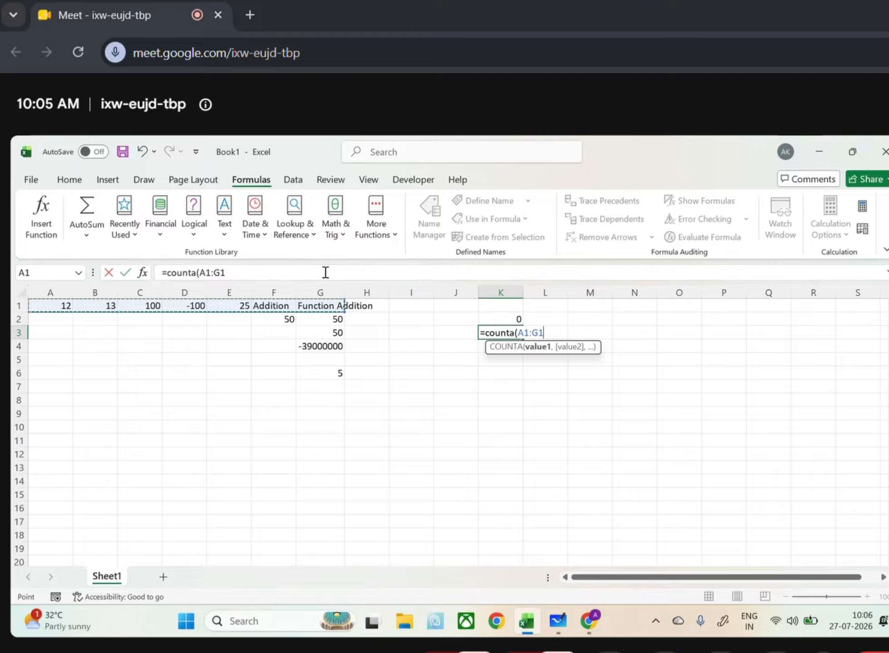
left_click(322, 271)
key("Return")
left_click(501, 333)
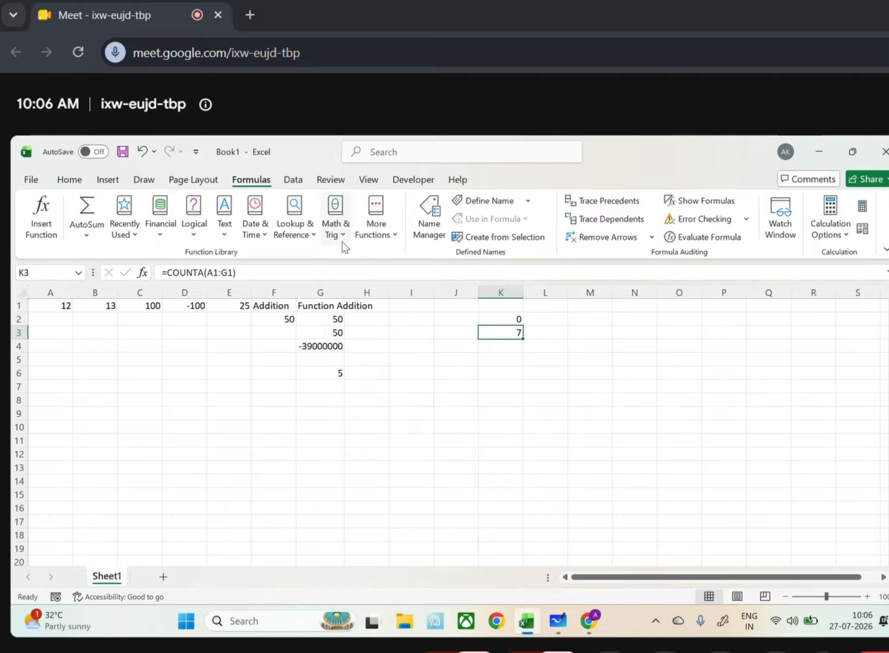
double_click(504, 386)
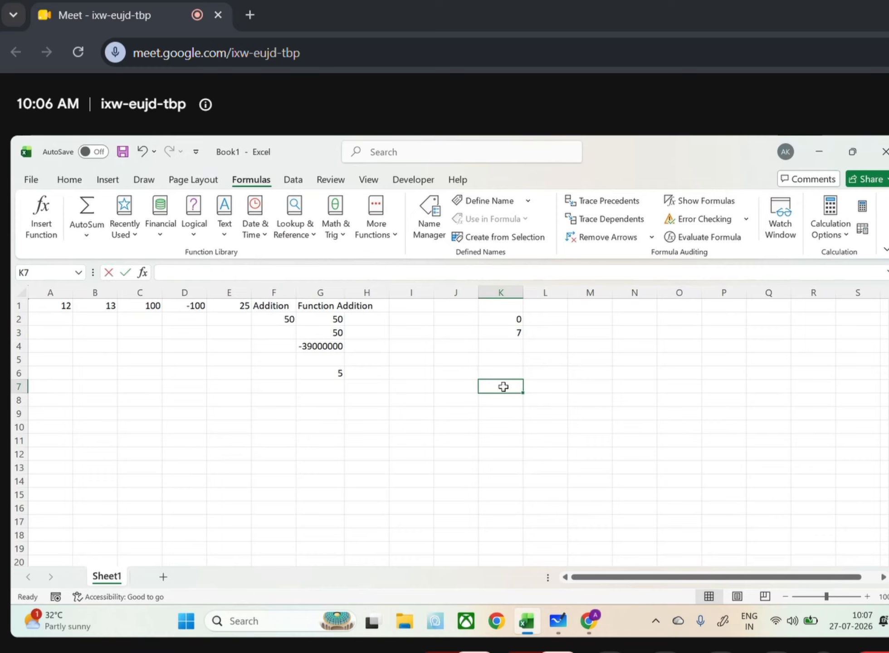
type("=")
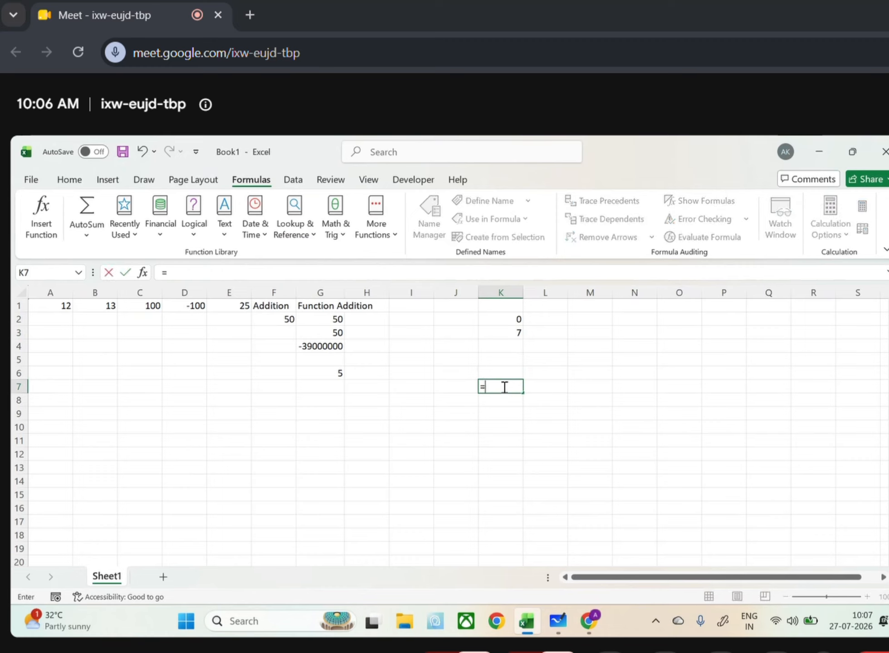
type("round")
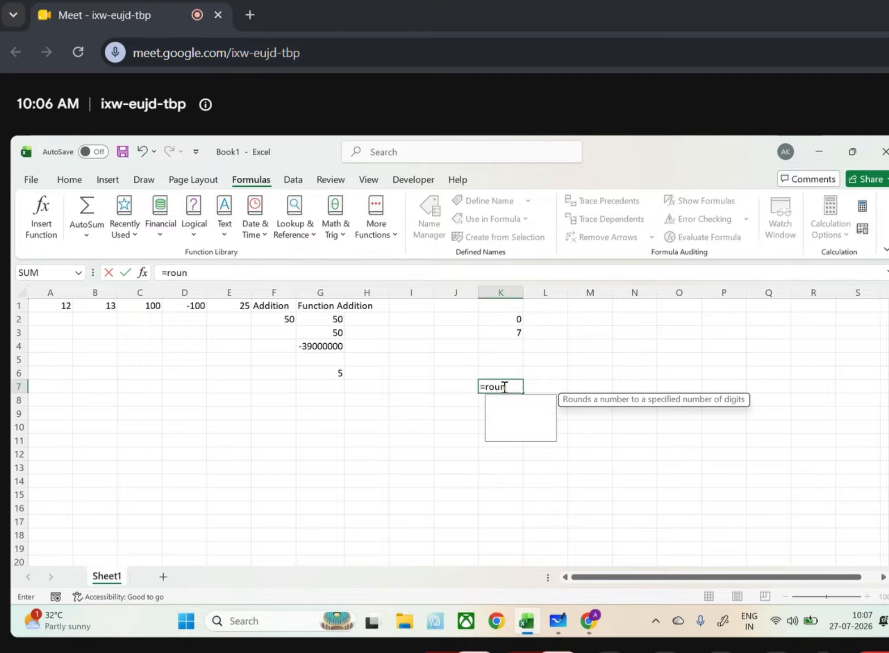
key("BackSpace")
key("BackSpace")
key("BackSpace")
key("BackSpace")
key("BackSpace")
key("BackSpace")
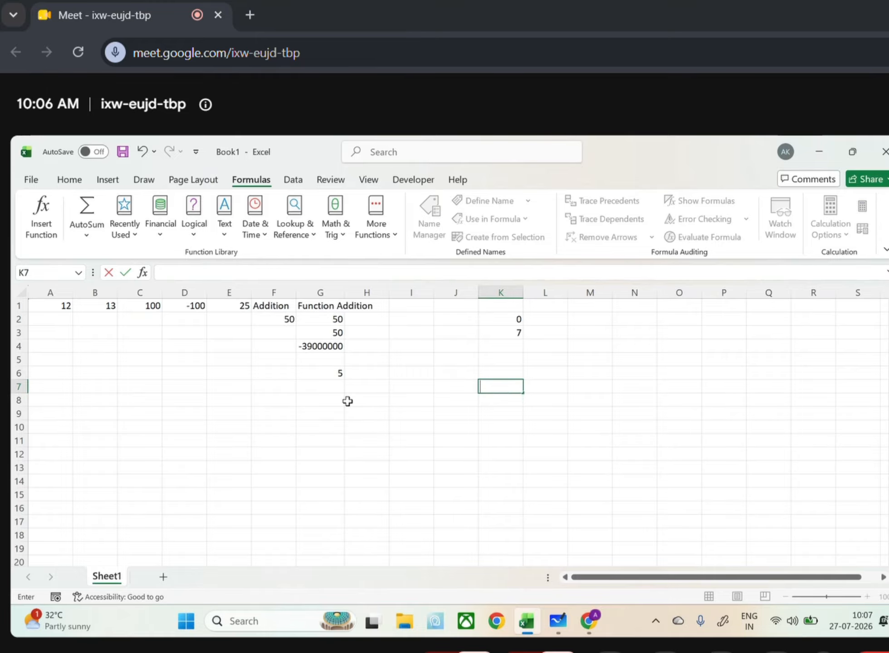
left_click(315, 412)
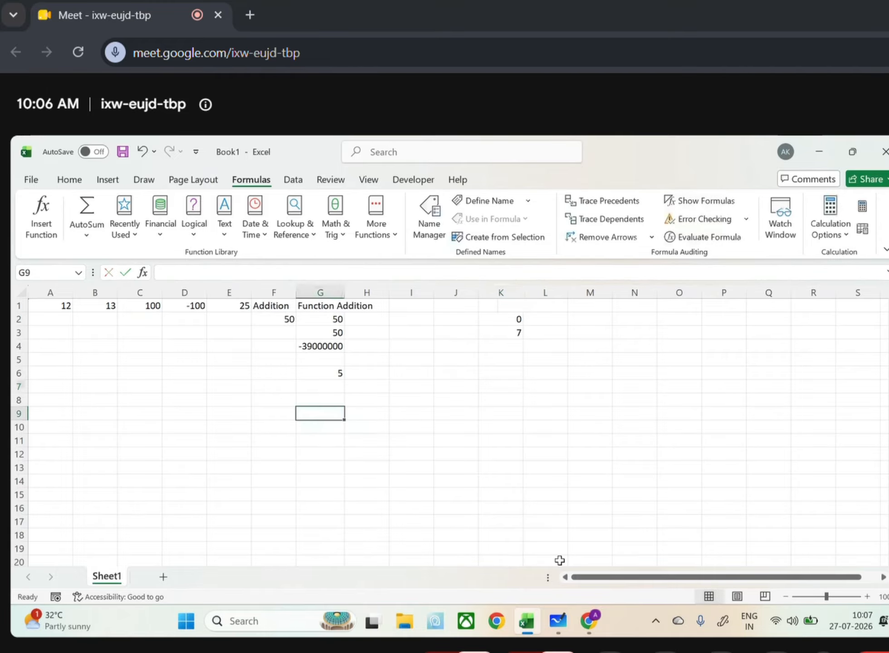
Switch to Microsoft Whiteboard and handwrite the heading "Math functions" in a blank area below the existing notes.
left_click(567, 628)
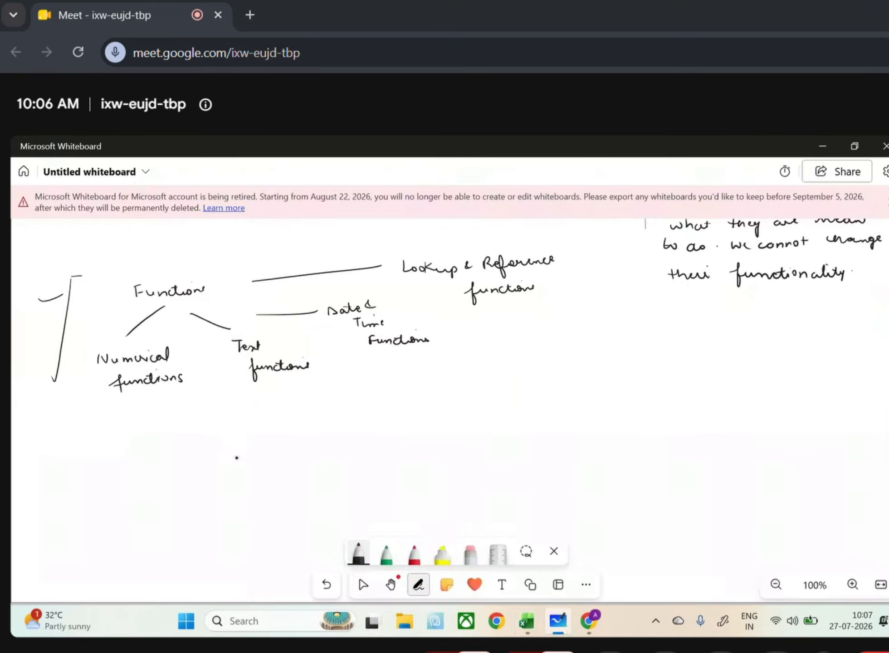
scroll(135, 423, "down", 2)
scroll(134, 423, "down", 2)
scroll(96, 325, "down", 2)
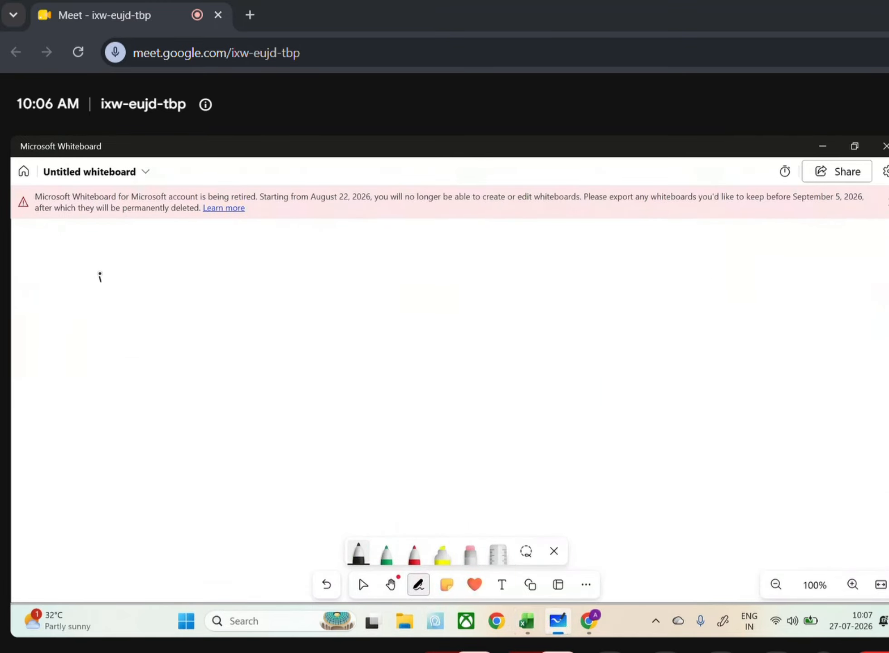
left_click_drag(98, 284, 204, 277)
left_click(192, 269)
left_click(215, 275)
Handwrite a numbered list under the Math functions heading: 1 Sum, 2 Product, 3 Count, 4 CountA.
left_click(140, 322)
mouse_move(138, 326)
left_mouse_down()
mouse_move(130, 334)
mouse_move(144, 323)
left_mouse_up()
mouse_move(169, 319)
left_mouse_down()
mouse_move(160, 329)
mouse_move(193, 329)
left_mouse_up()
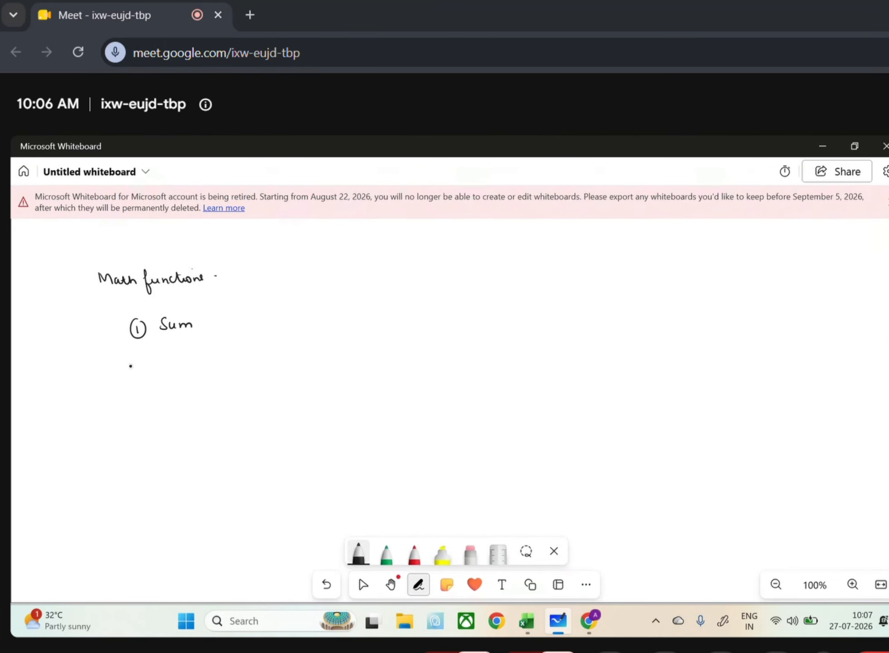
left_click_drag(131, 363, 214, 370)
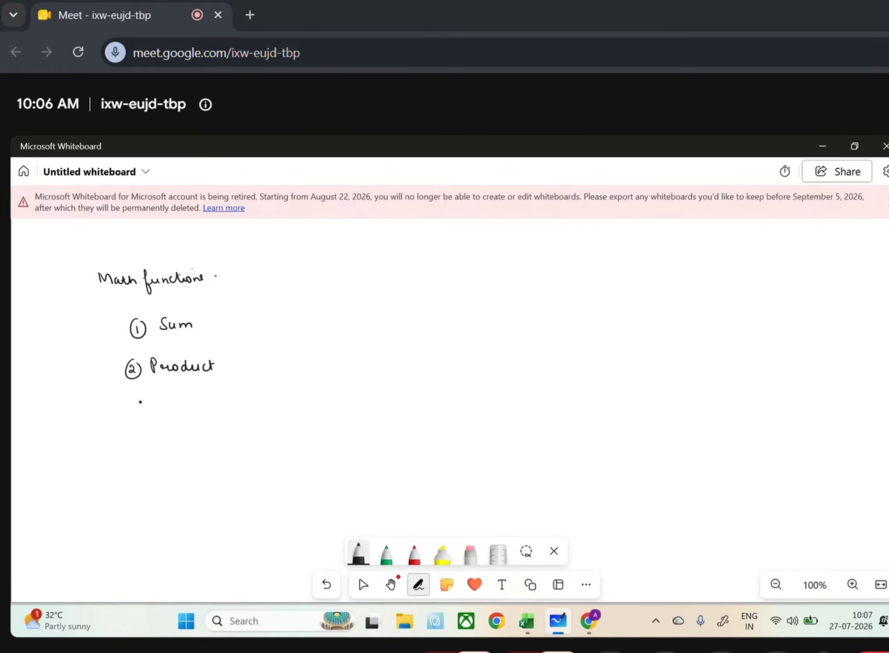
mouse_move(137, 399)
left_mouse_down()
mouse_move(138, 412)
mouse_move(151, 400)
mouse_move(205, 411)
mouse_move(209, 402)
left_mouse_up()
left_click(146, 406)
left_click_drag(138, 441, 143, 448)
mouse_move(139, 436)
left_mouse_down()
mouse_move(140, 451)
mouse_move(151, 440)
mouse_move(232, 449)
left_mouse_up()
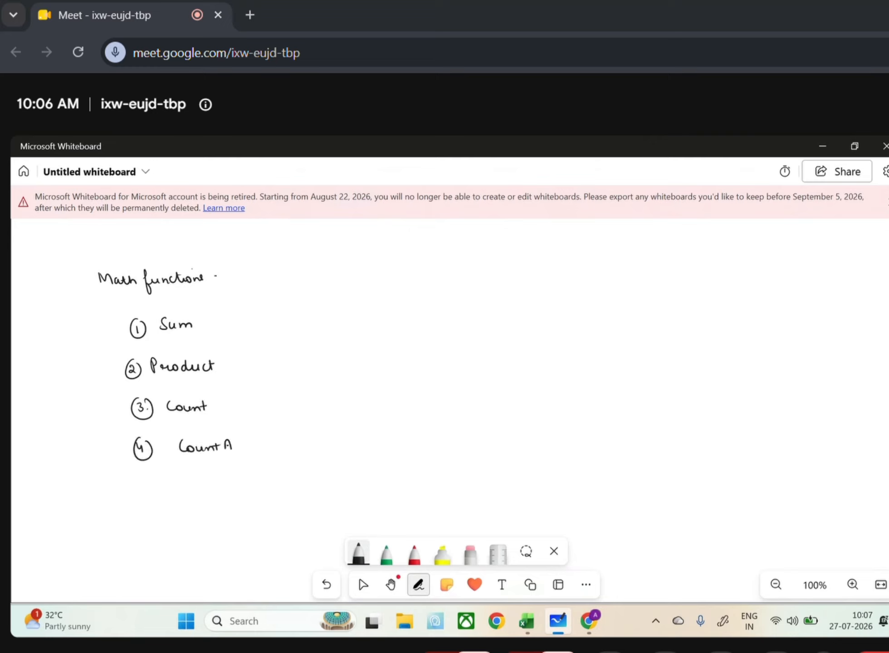
Handwrite the note "counts numbers only. Returns 0 in case of textual data" beside the Count item.
left_click_drag(231, 403, 256, 407)
left_click_drag(259, 402, 371, 402)
mouse_move(386, 397)
left_mouse_down()
mouse_move(399, 388)
mouse_move(409, 407)
mouse_move(477, 394)
mouse_move(468, 388)
left_mouse_up()
left_click(419, 398)
left_click_drag(478, 393, 502, 395)
left_click_drag(517, 388, 611, 386)
left_click(543, 382)
mouse_move(625, 380)
left_mouse_down()
mouse_move(621, 399)
mouse_move(653, 378)
left_mouse_up()
left_click_drag(655, 382, 671, 384)
mouse_move(675, 373)
left_mouse_down()
mouse_move(680, 383)
mouse_move(700, 383)
mouse_move(703, 371)
left_mouse_up()
left_click_drag(719, 378, 718, 382)
left_click_drag(721, 380, 732, 381)
mouse_move(735, 370)
left_mouse_down()
mouse_move(737, 381)
mouse_move(751, 380)
left_mouse_up()
left_click_drag(715, 374, 730, 373)
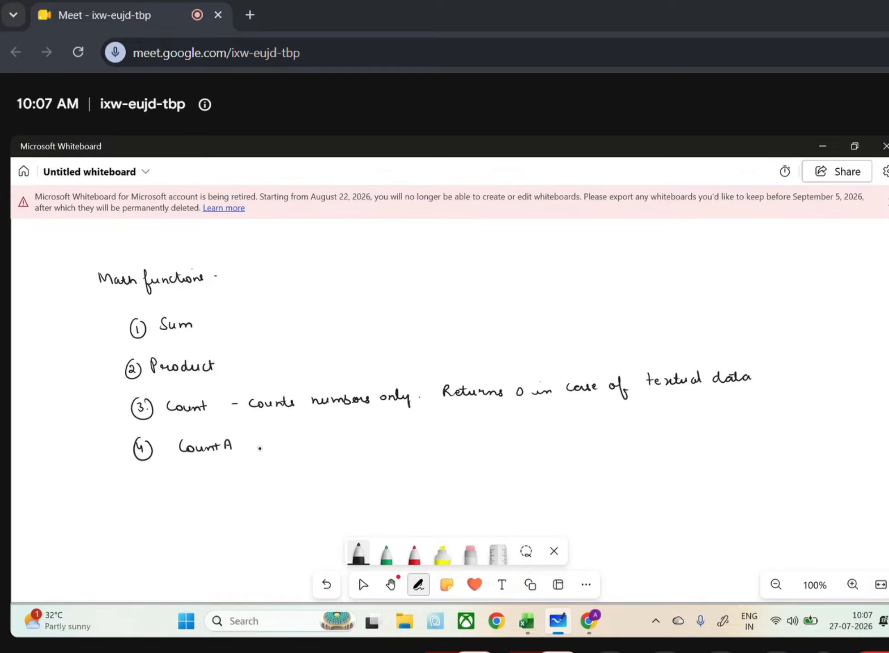
Handwrite the note "can count textual data as well." beside the CountA item.
left_click_drag(257, 449, 306, 449)
left_click_drag(321, 442, 357, 447)
left_click_drag(350, 442, 381, 443)
left_click_drag(376, 436, 386, 434)
left_click_drag(386, 438, 404, 443)
mouse_move(403, 435)
left_mouse_down()
mouse_move(396, 442)
mouse_move(412, 442)
left_mouse_up()
left_click_drag(406, 436, 416, 435)
left_click_drag(416, 436, 510, 436)
mouse_move(516, 426)
left_mouse_down()
mouse_move(512, 435)
mouse_move(552, 430)
left_mouse_up()
left_click_drag(551, 432, 559, 429)
left_click(564, 427)
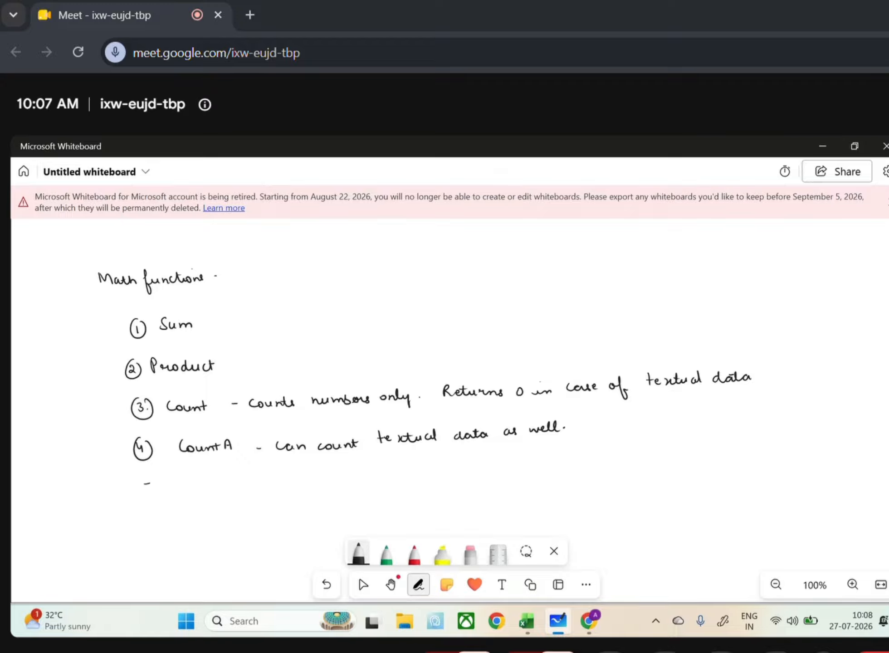
Handwrite a fifth list item, circled 5 with "Round -", below the CountA item.
left_click_drag(142, 480, 141, 494)
left_click_drag(149, 481, 142, 501)
left_click(157, 491)
mouse_move(181, 483)
left_mouse_down()
mouse_move(181, 496)
mouse_move(192, 495)
left_mouse_up()
left_click_drag(194, 488, 213, 495)
mouse_move(218, 489)
left_mouse_down()
mouse_move(226, 480)
mouse_move(236, 490)
left_mouse_up()
left_click(230, 481)
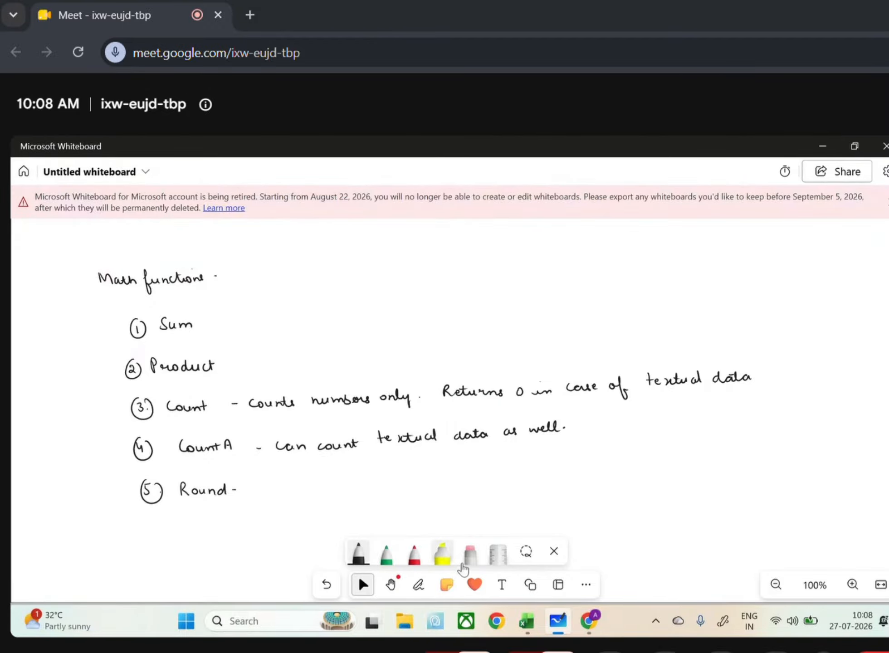
Switch to the Excel workbook and enter the decimal number 9087.987 in cell A9.
left_click(530, 622)
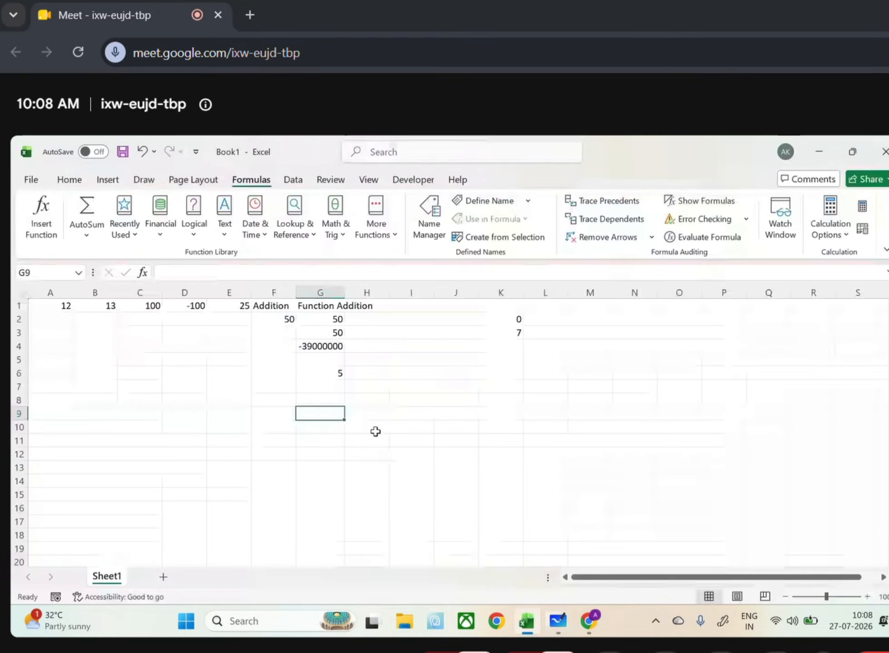
left_click(54, 420)
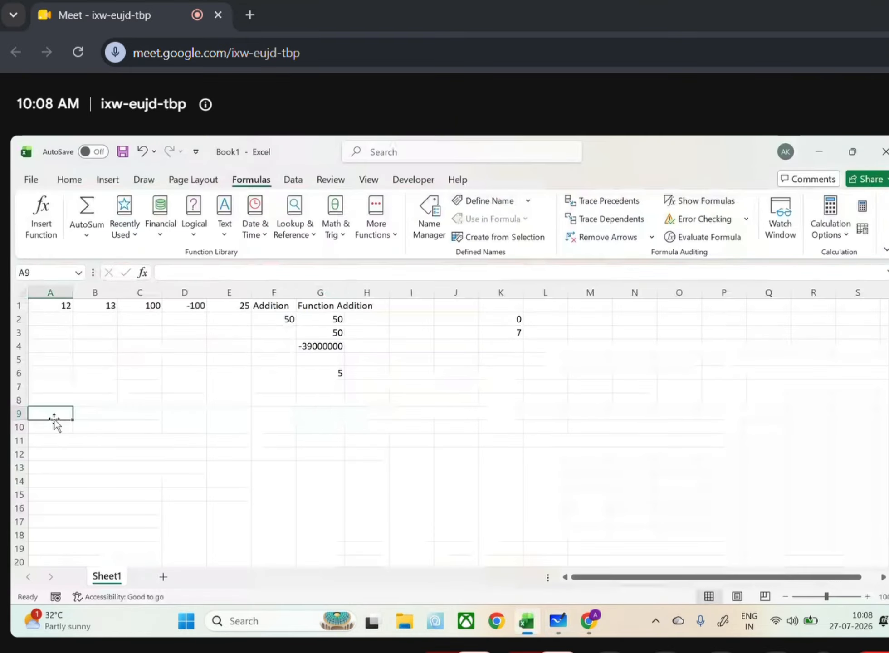
type("9087.")
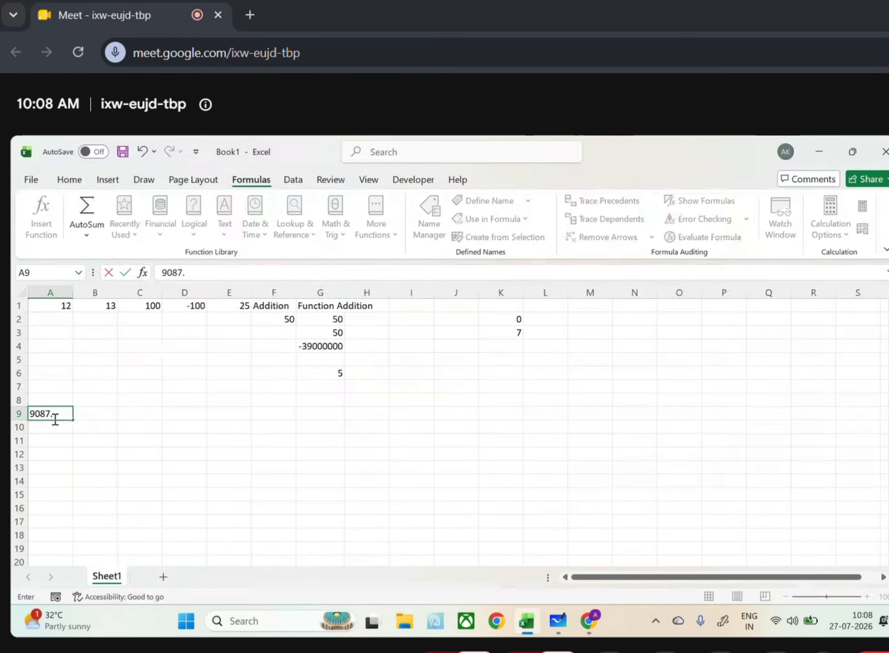
type("987")
Enter =ROUND(A9,1) in cell C9 to round the number in A9 to one decimal place.
left_click(148, 413)
type("=roun")
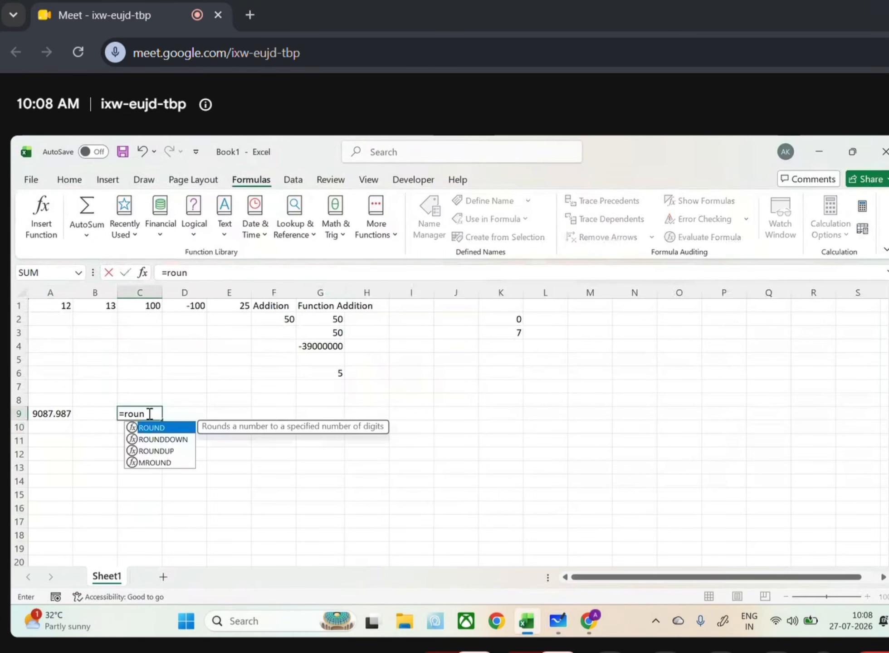
type("d(")
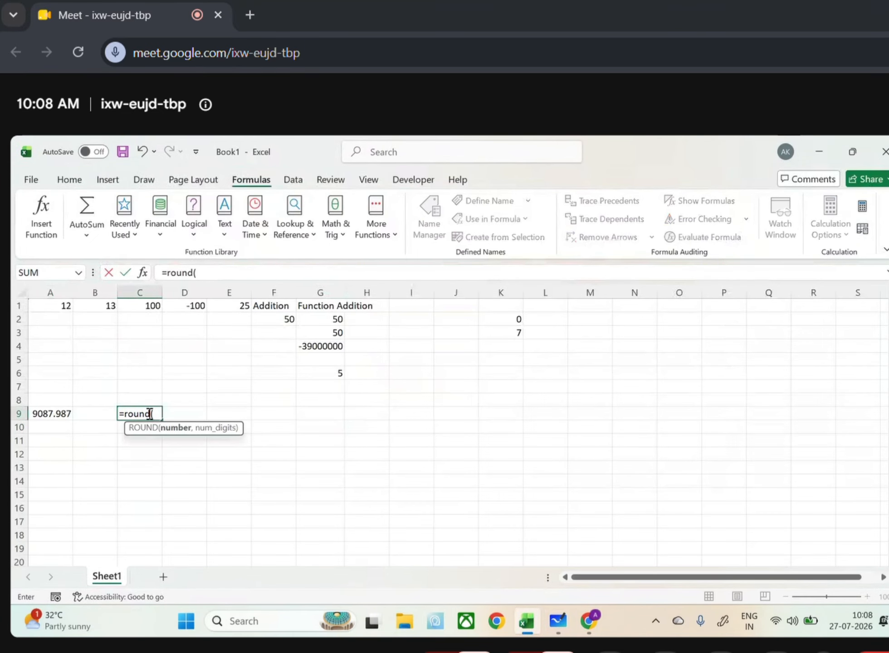
left_click(58, 415)
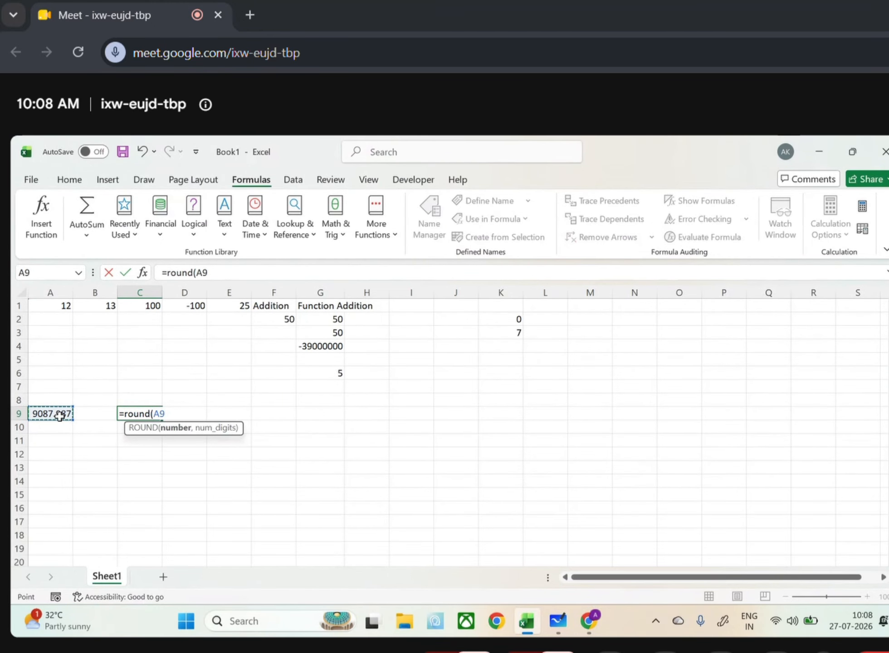
type(",")
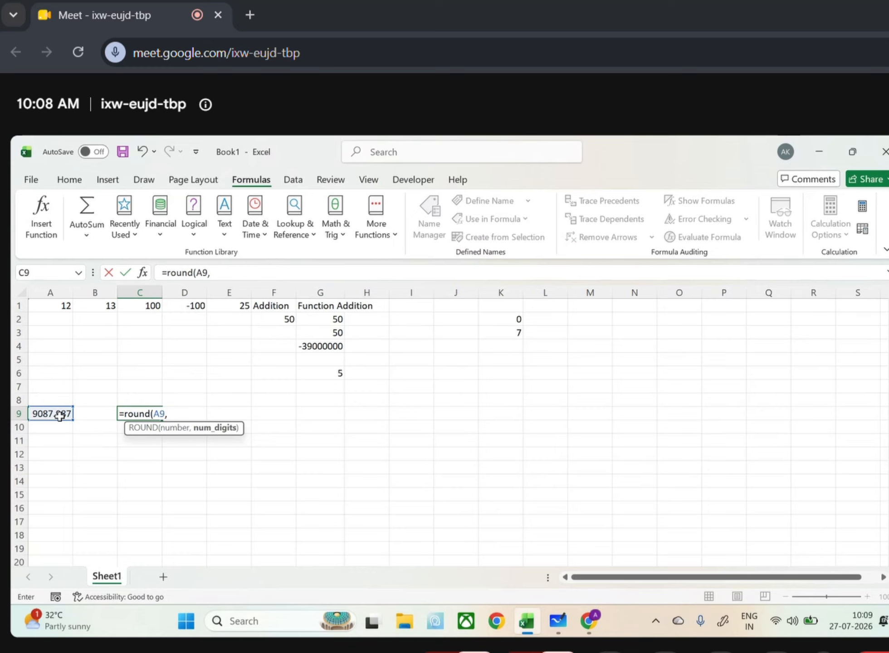
type("1)")
key("Return")
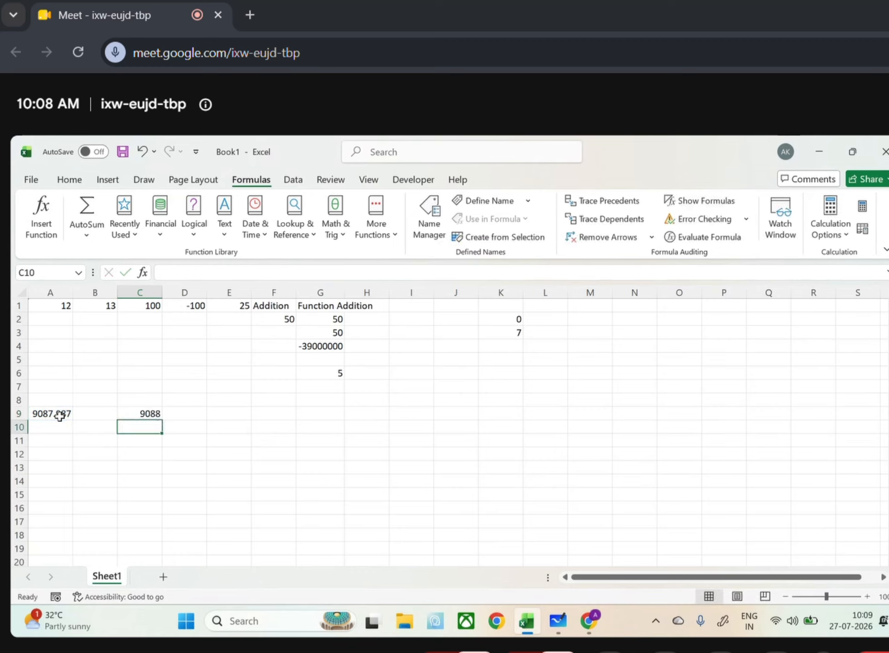
Change the number of digits in C9's ROUND formula to 3.
left_click(136, 413)
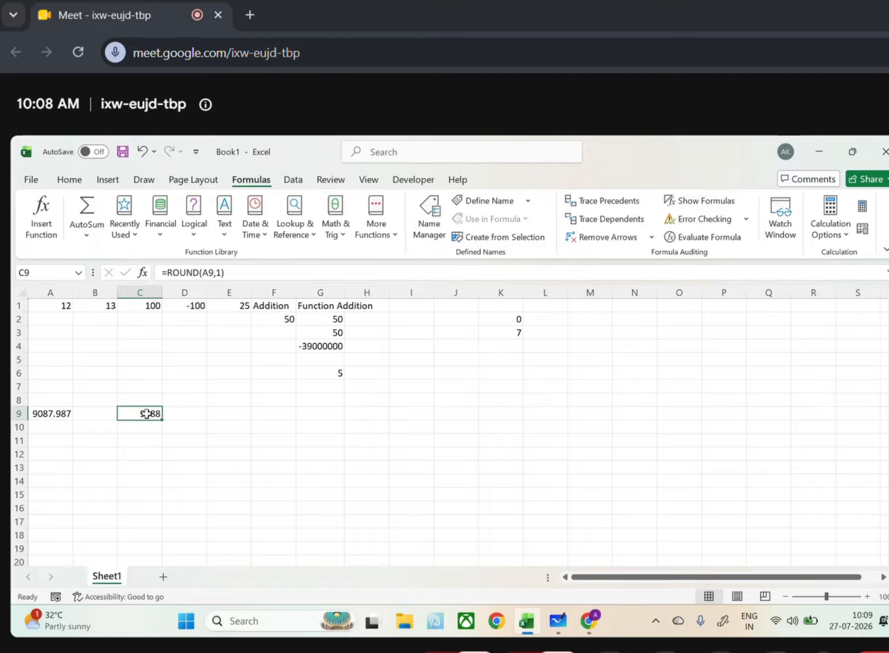
double_click(145, 413)
left_click(179, 412)
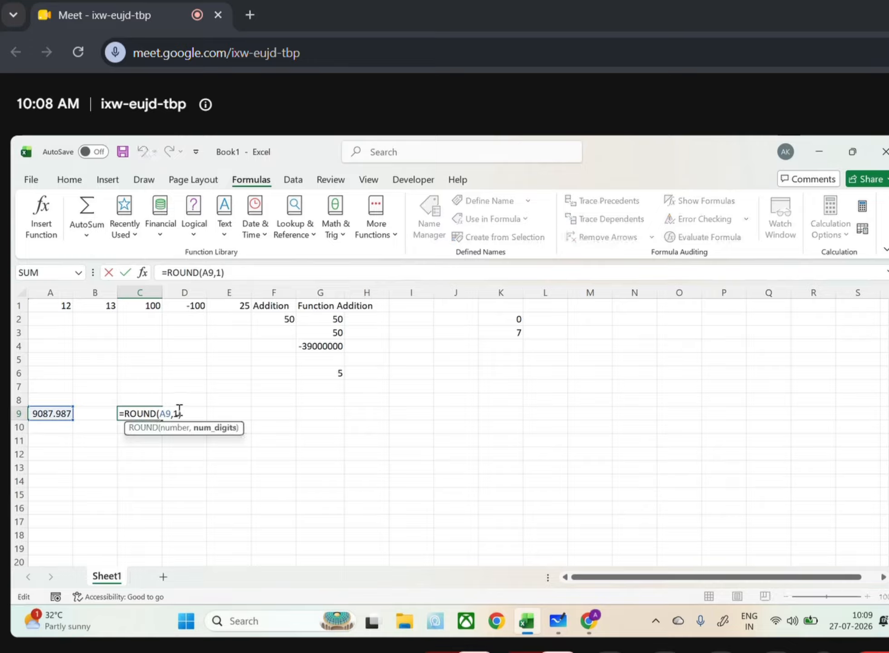
key("BackSpace")
type("3")
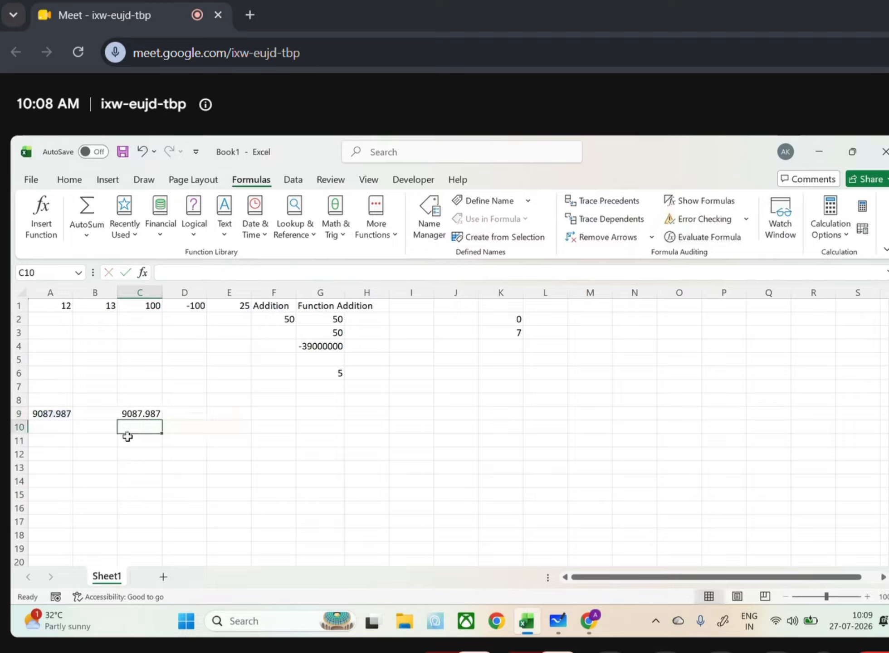
Change the number of digits in C9's ROUND formula to 2.
double_click(150, 412)
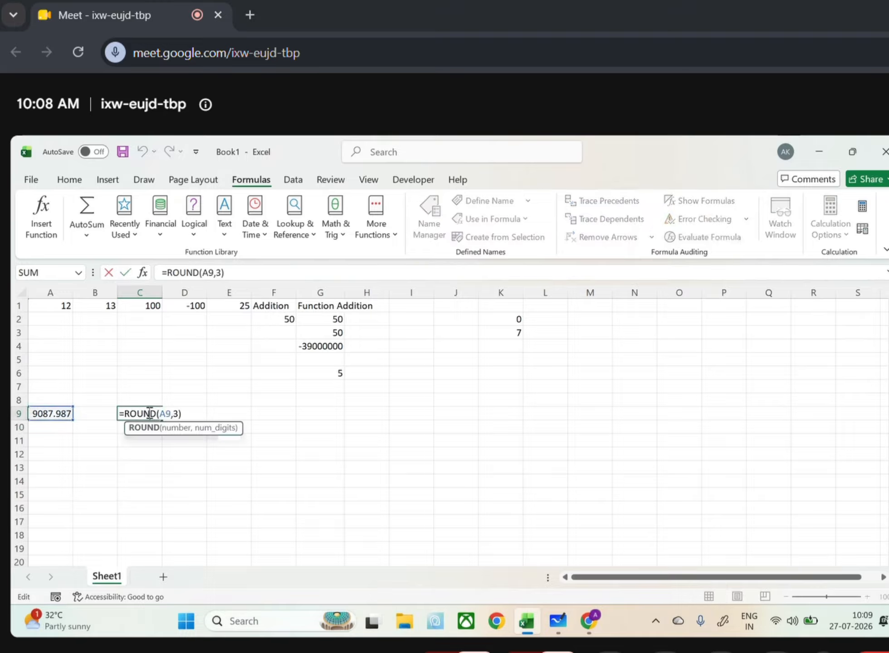
left_click(179, 414)
key("BackSpace")
type("2")
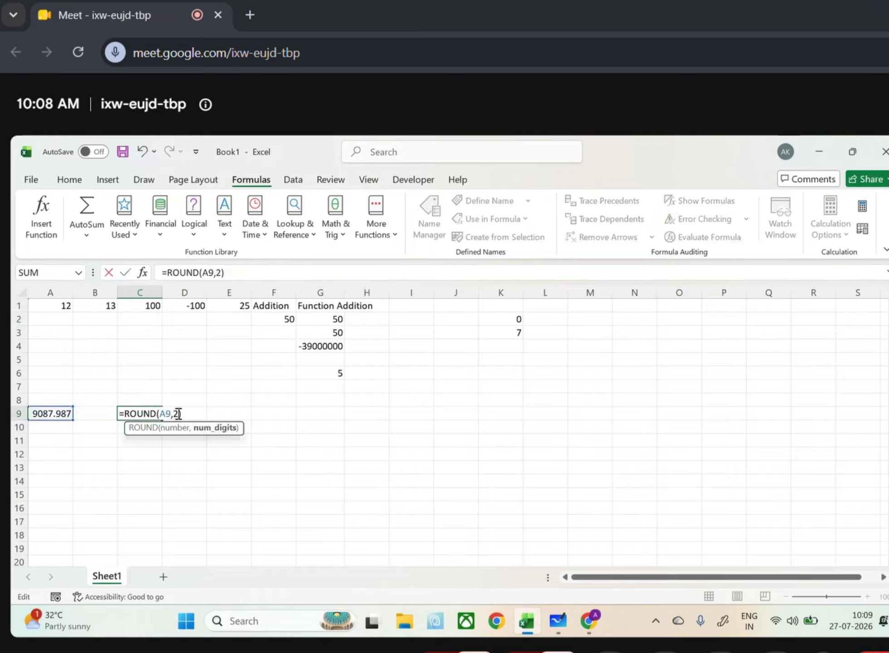
key("Return")
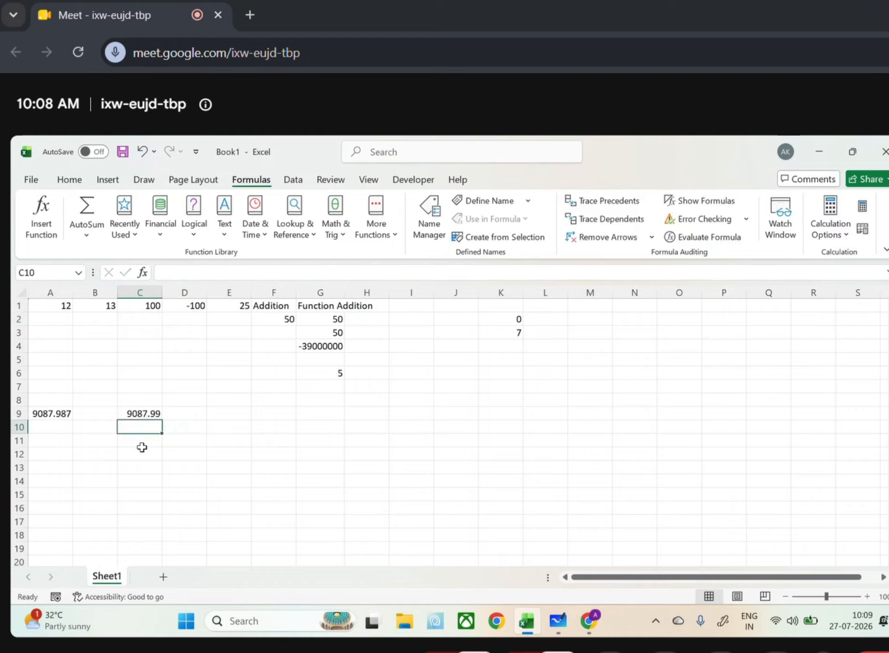
Examine the number argument A9 in C9's ROUND formula and leave the formula as it is.
left_click(143, 413)
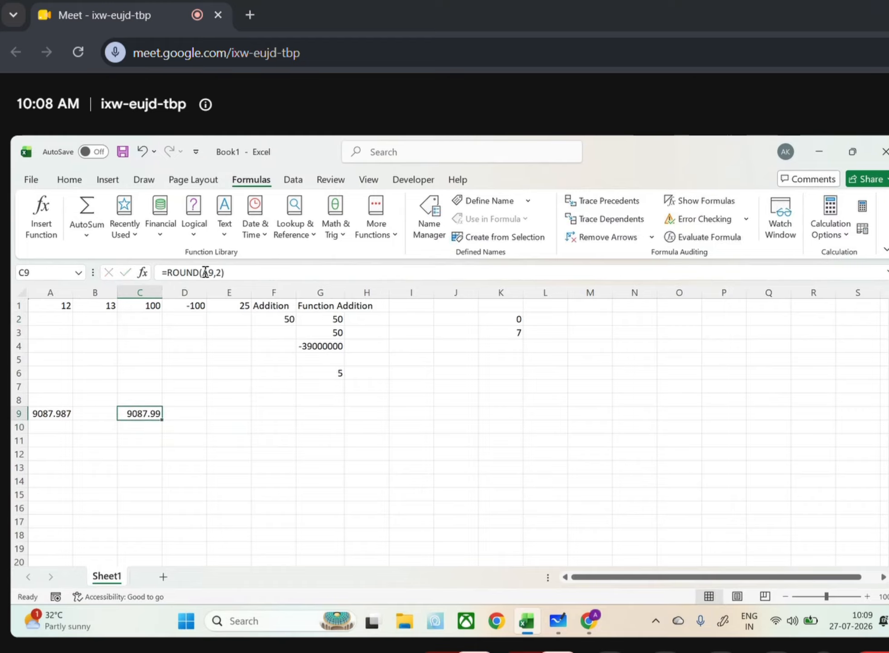
left_click_drag(204, 272, 213, 275)
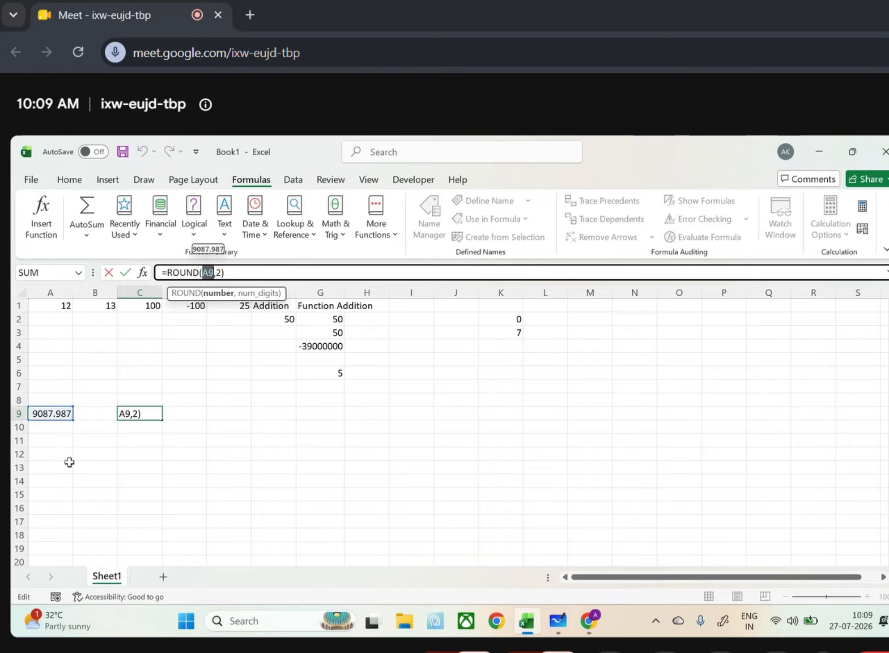
left_click(209, 272)
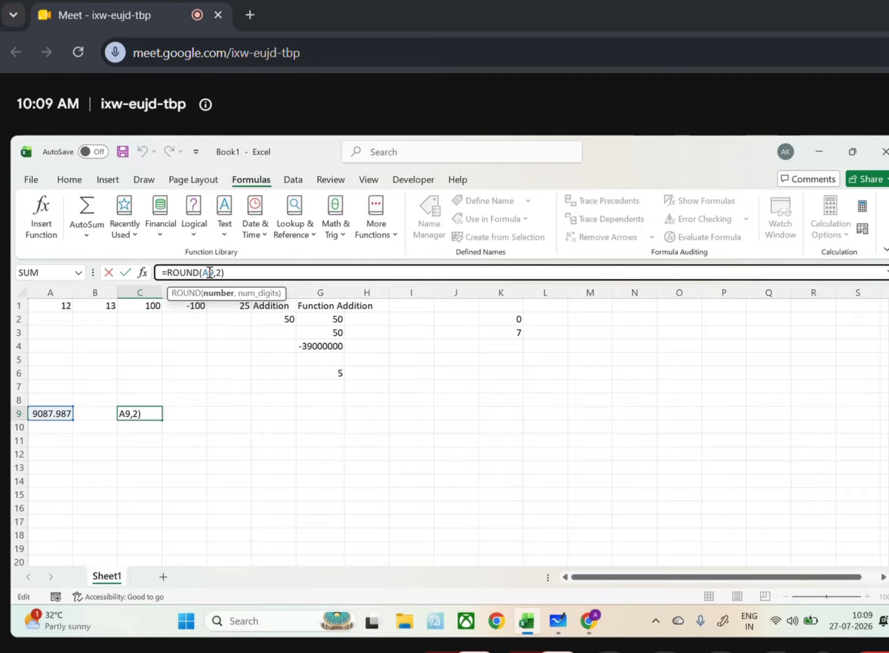
key("Return")
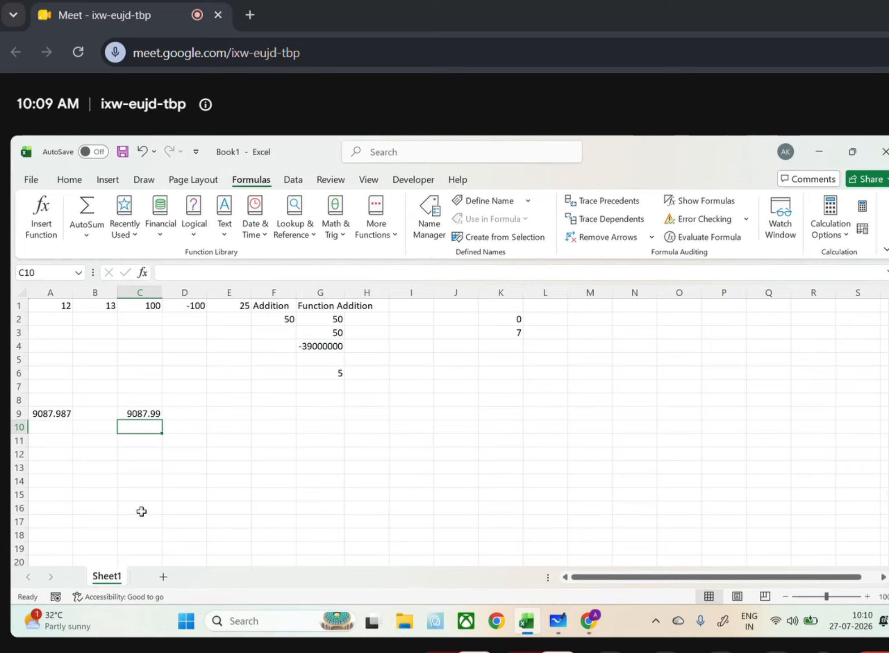
Enter the long decimal number 8765432.9987621 in cell A10.
double_click(59, 429)
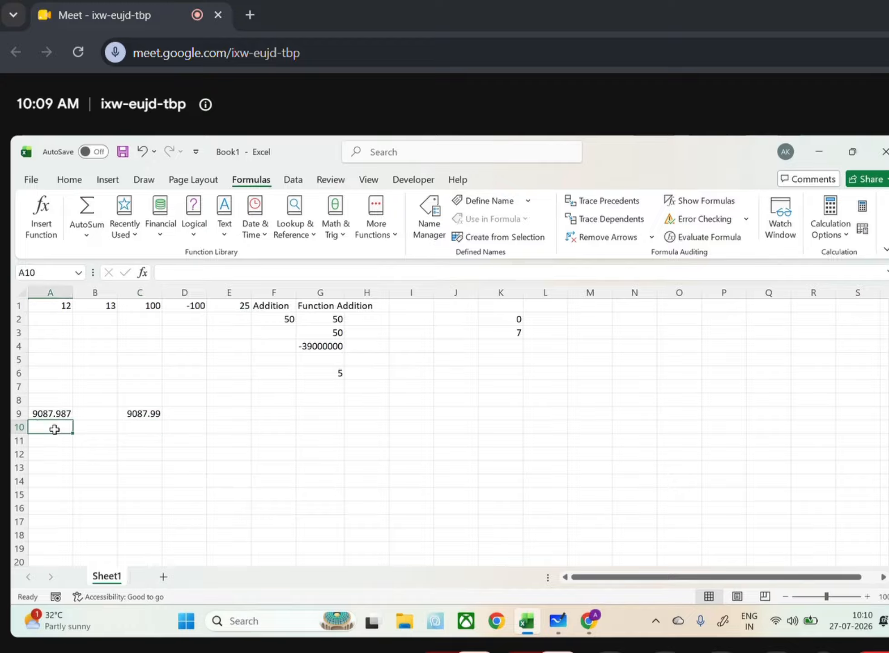
type("8765432")
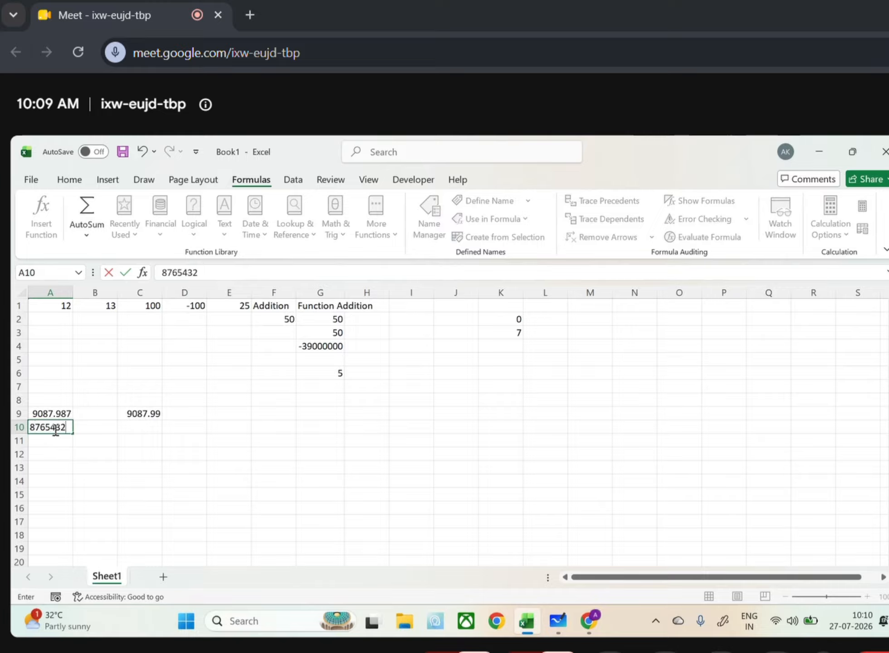
type(".9987621")
key("Return")
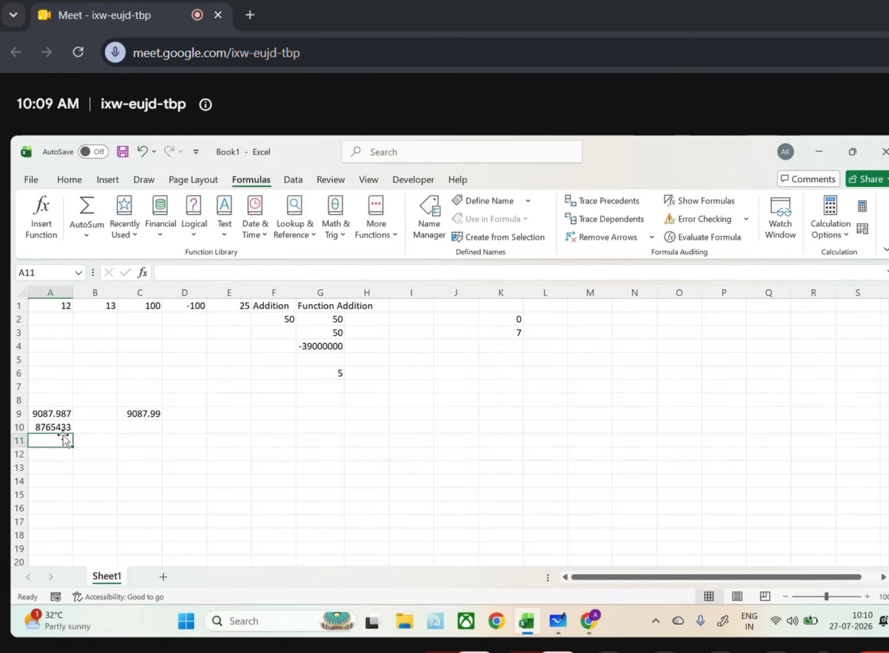
Widen column A so the long decimal number in A10 fits with extra room.
double_click(62, 429)
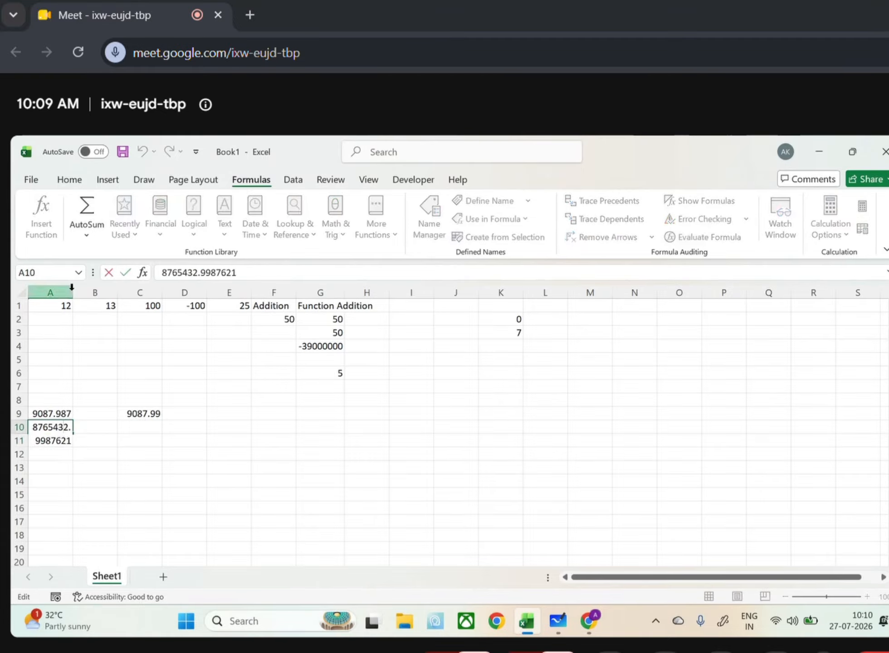
left_click_drag(71, 287, 165, 289)
left_click(111, 413)
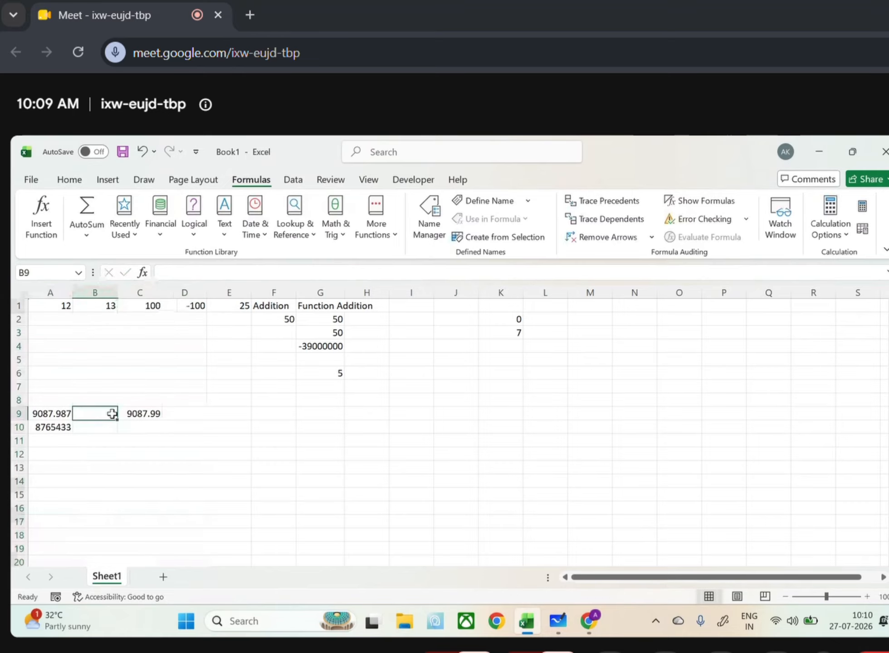
double_click(71, 292)
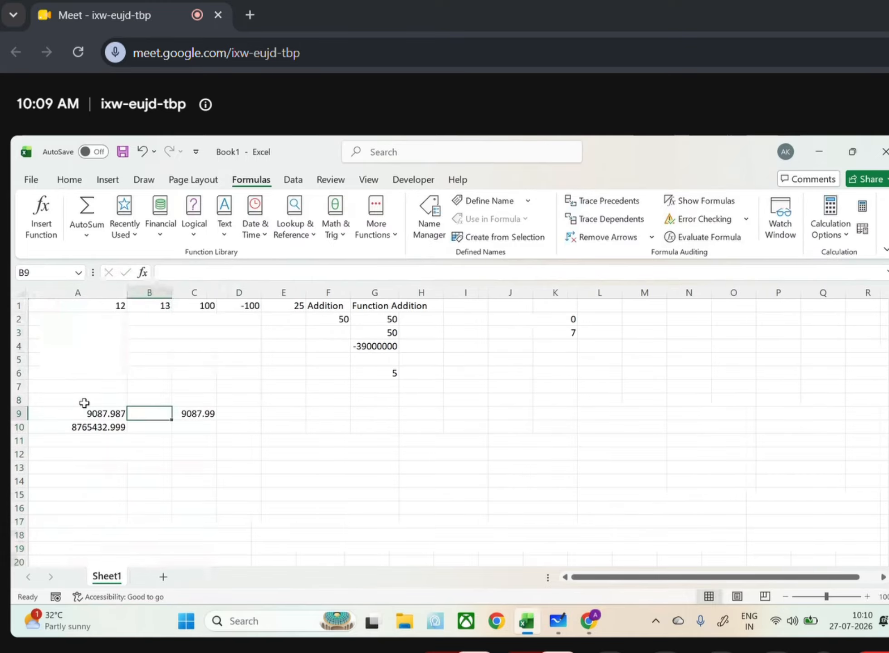
left_click_drag(127, 291, 145, 292)
Shorten the decimals of the number in cell A10 so it reads 8765432.912.
left_click(95, 431)
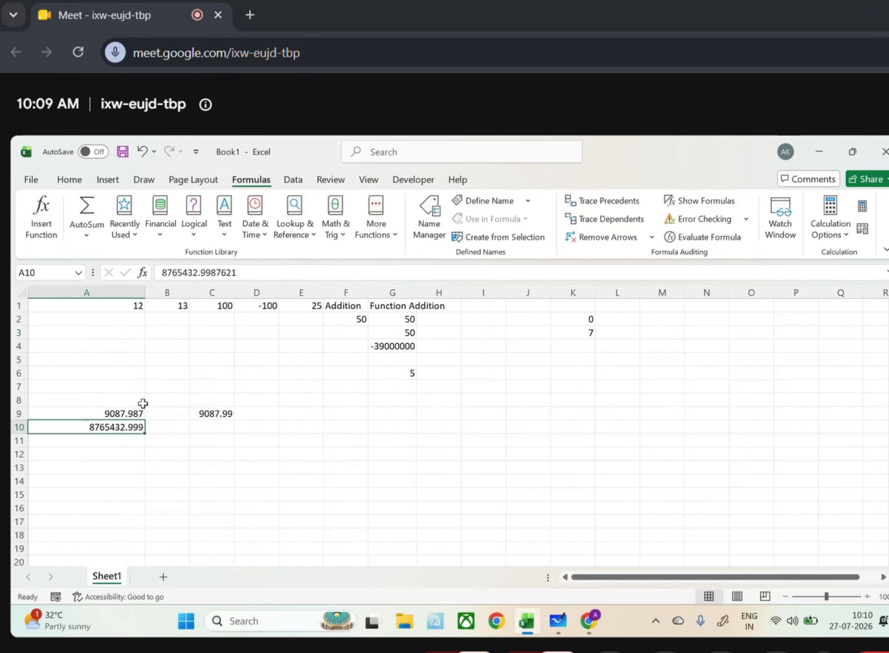
left_click(253, 274)
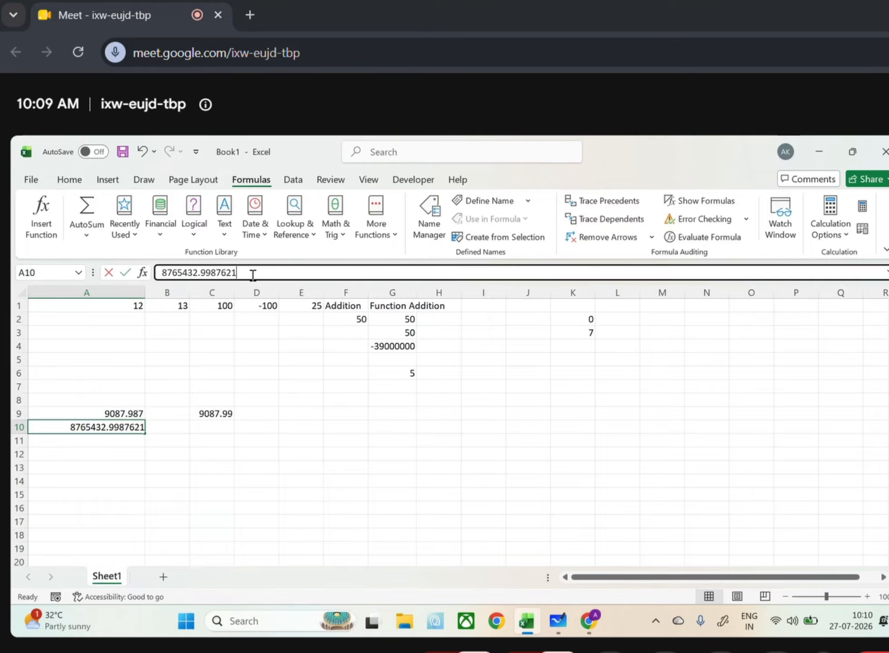
key("BackSpace")
key("BackSpace")
key("BackSpace")
key("BackSpace")
key("BackSpace")
key("BackSpace")
type("12")
key("Return")
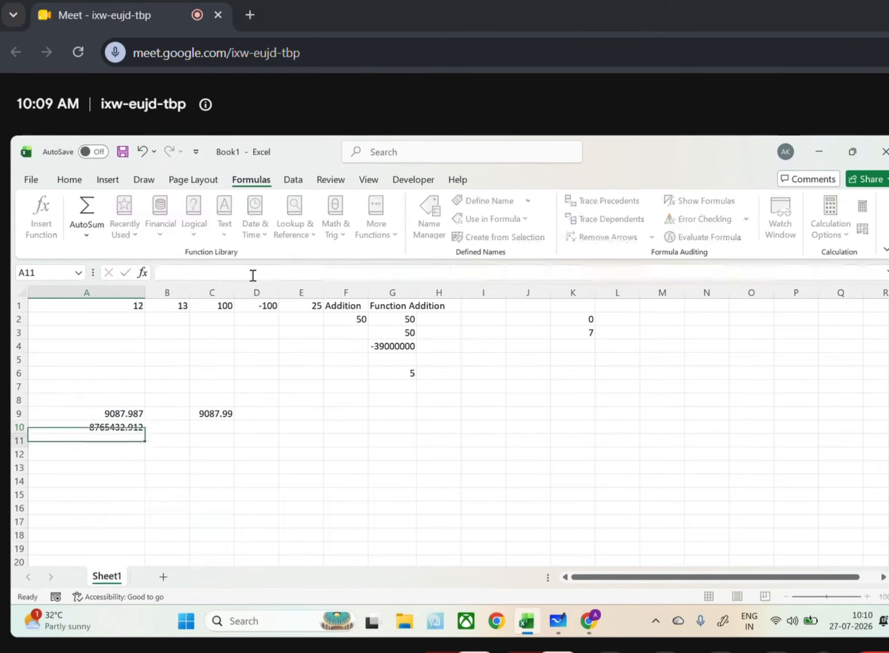
Enter a ROUND formula in C10 that rounds the number in A10 to 2 decimal places.
left_click(207, 426)
type("-")
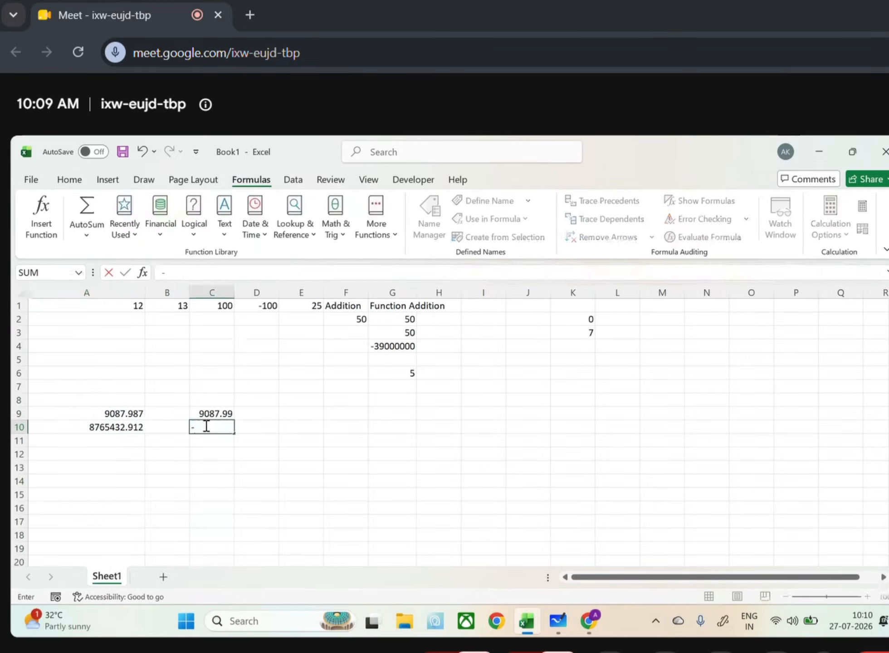
key("Escape")
type("=r")
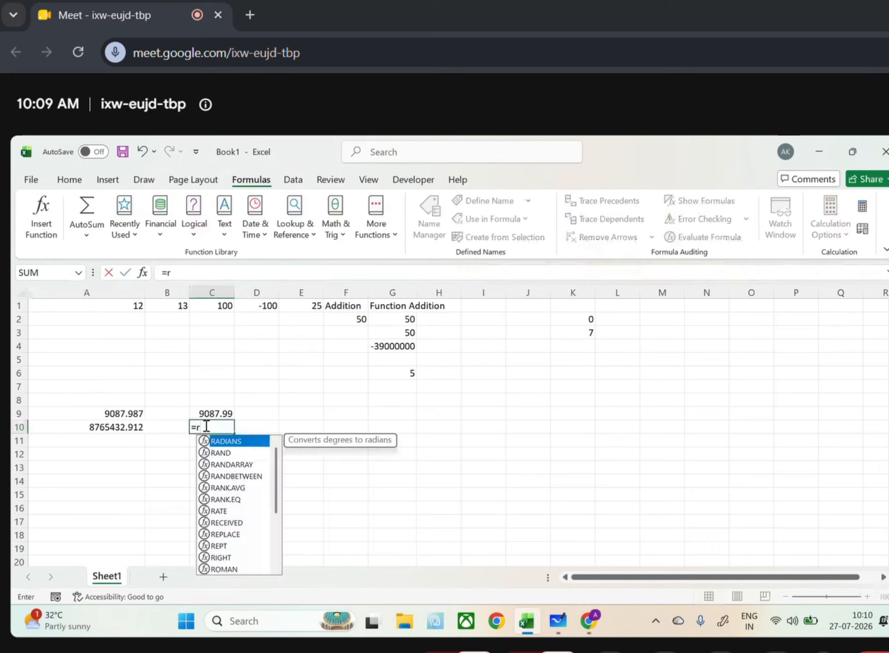
type("ound(")
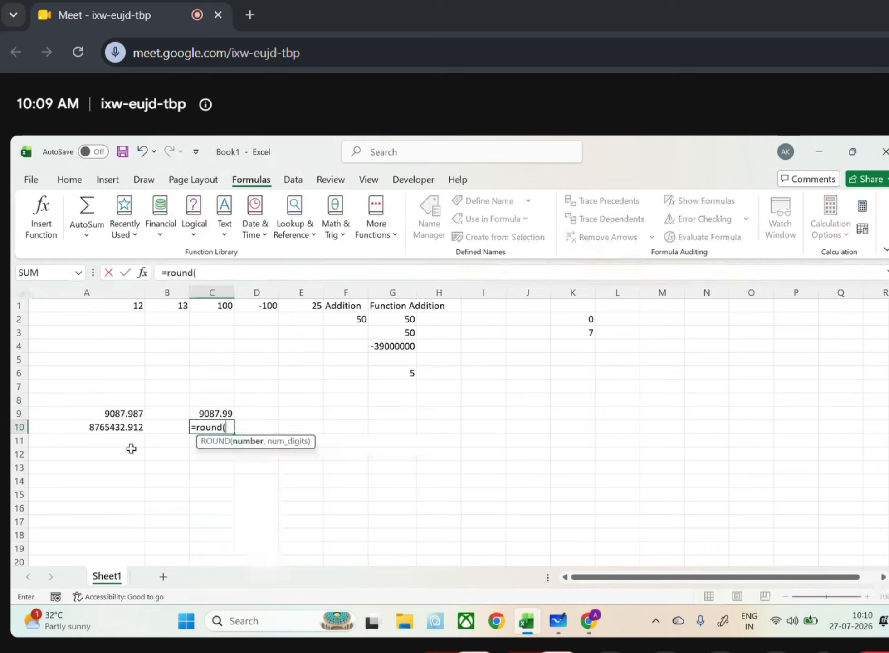
left_click(122, 427)
type(")")
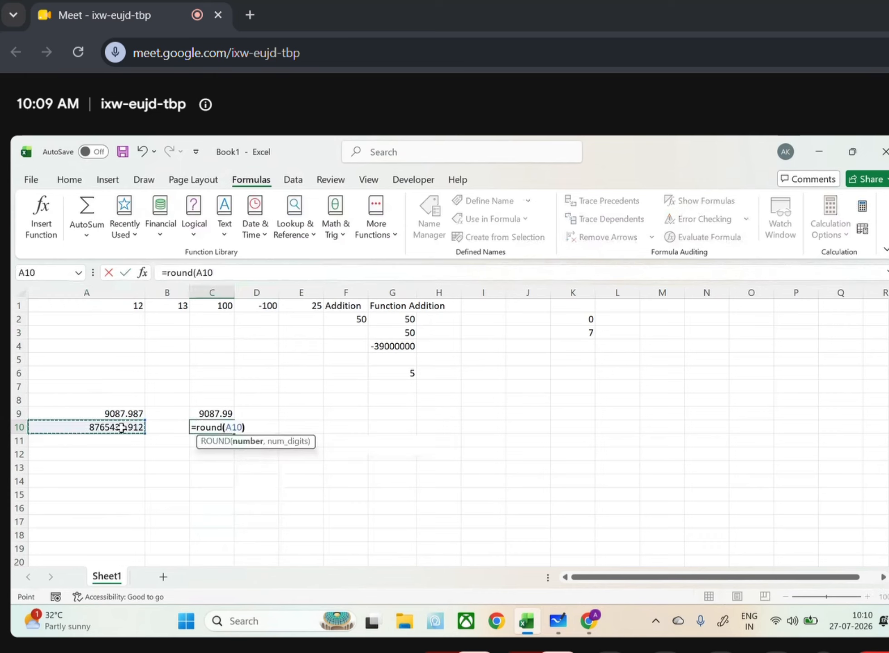
key("Return")
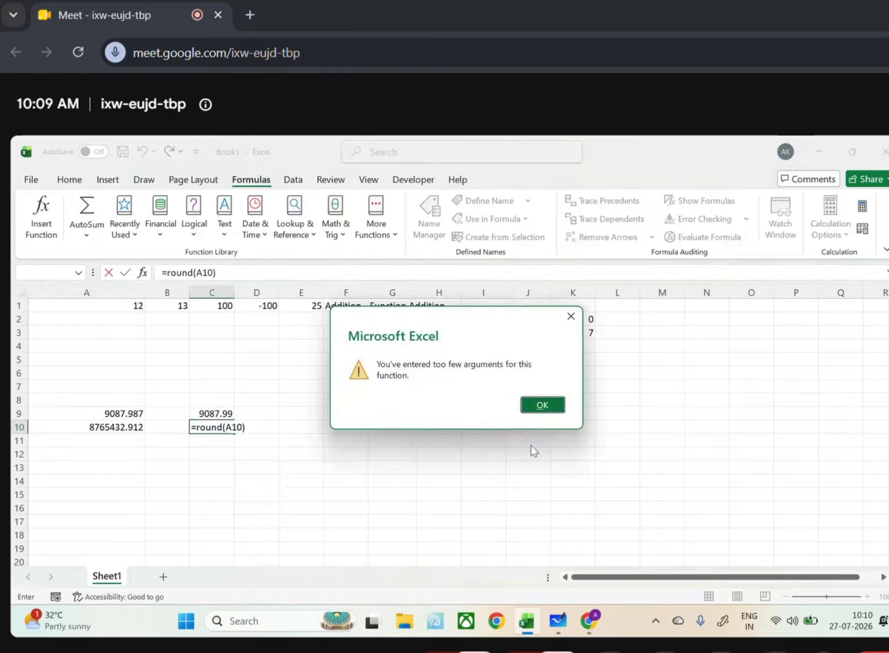
left_click(542, 406)
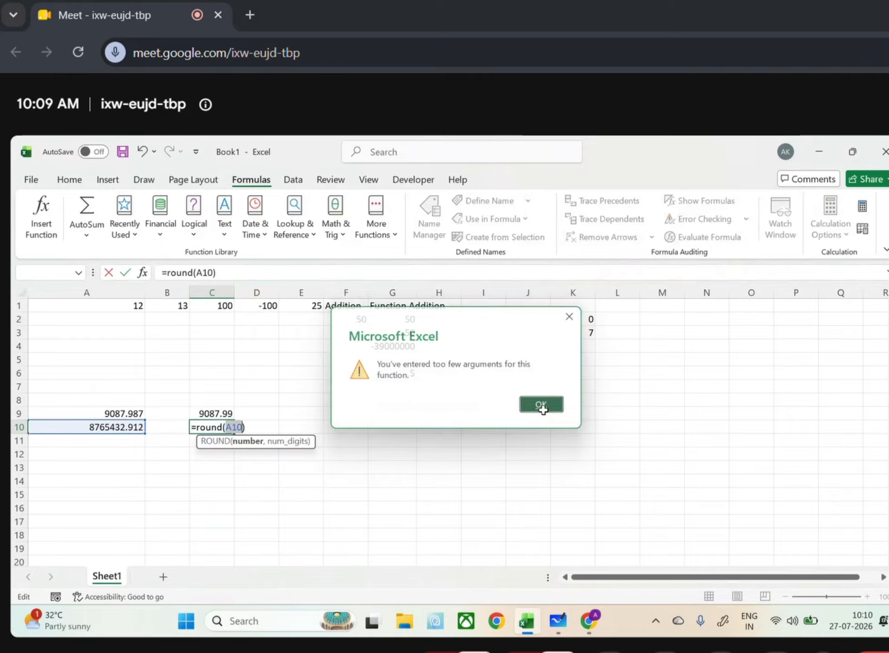
left_click(215, 273)
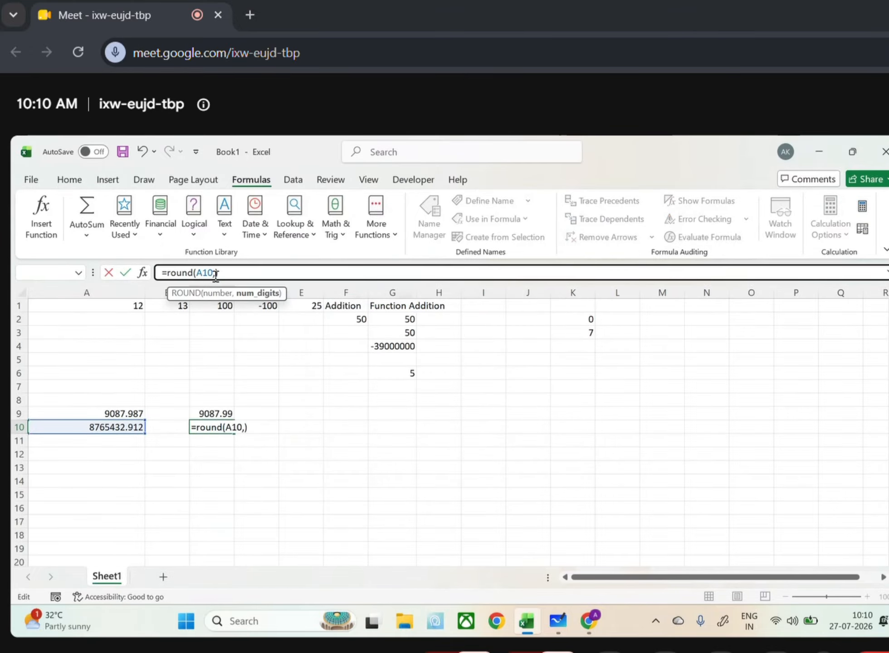
type(",2")
key("Return")
Widen column C so the rounded number in C10 fits with its decimals.
left_click(226, 424)
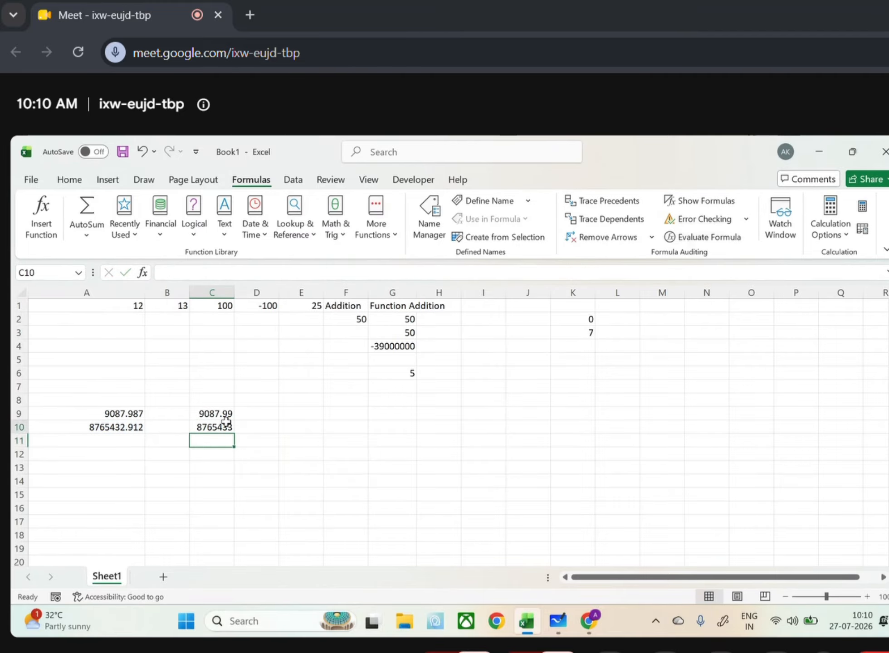
left_click_drag(234, 291, 270, 291)
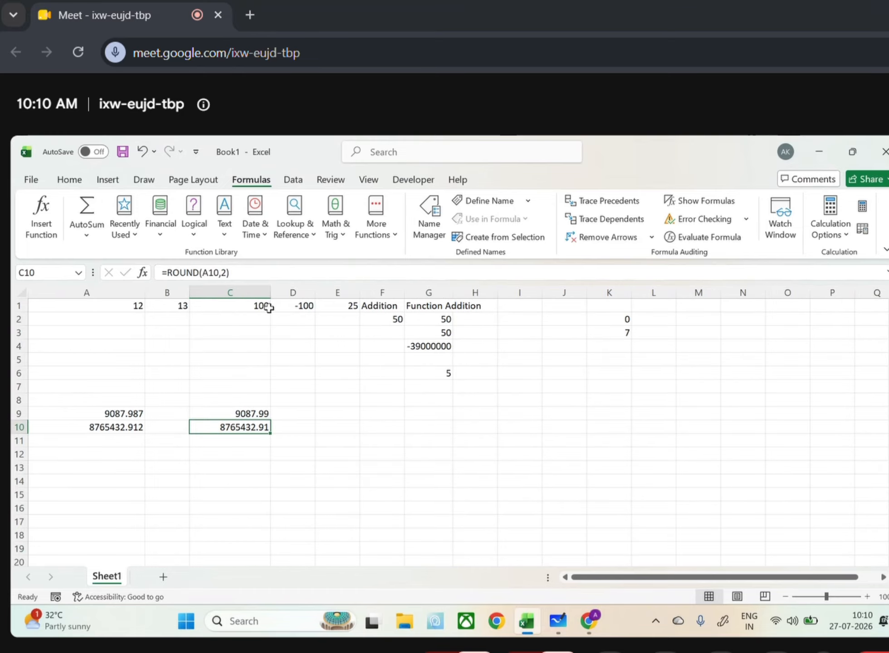
left_click(237, 467)
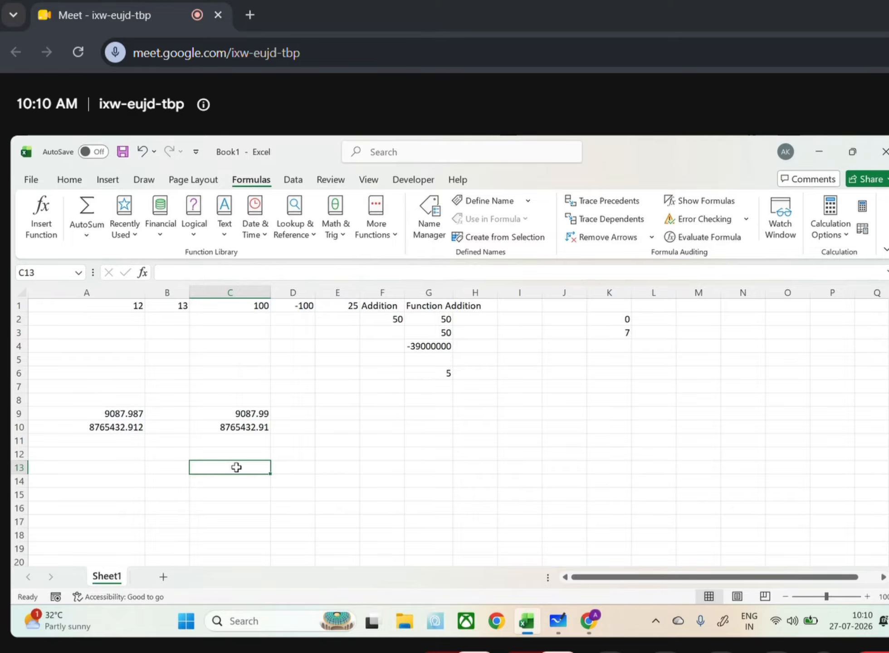
Change the last decimal of the number in A10 so it reads 8765432.919.
left_click(138, 426)
double_click(137, 426)
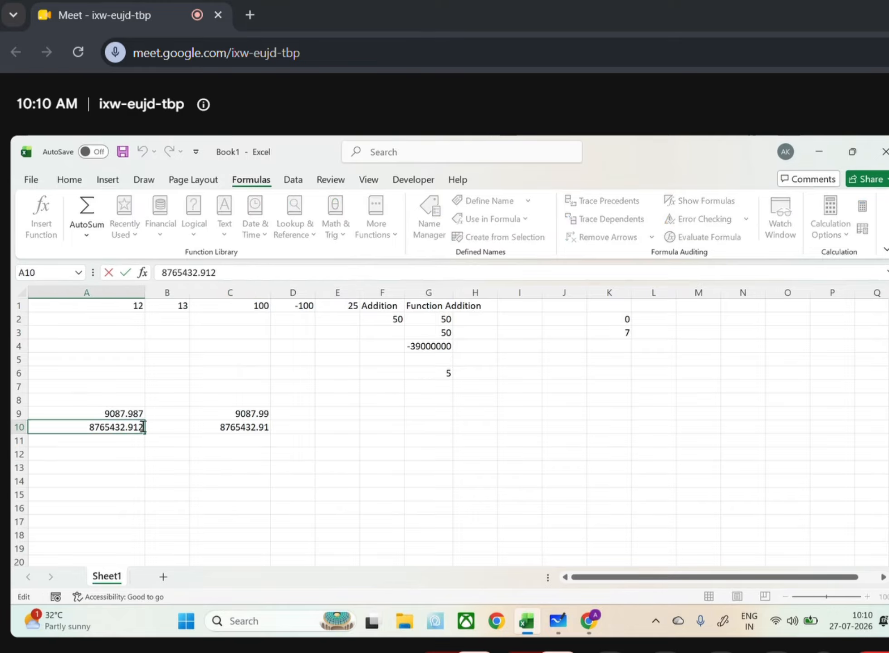
key("BackSpace")
type("9")
key("Return")
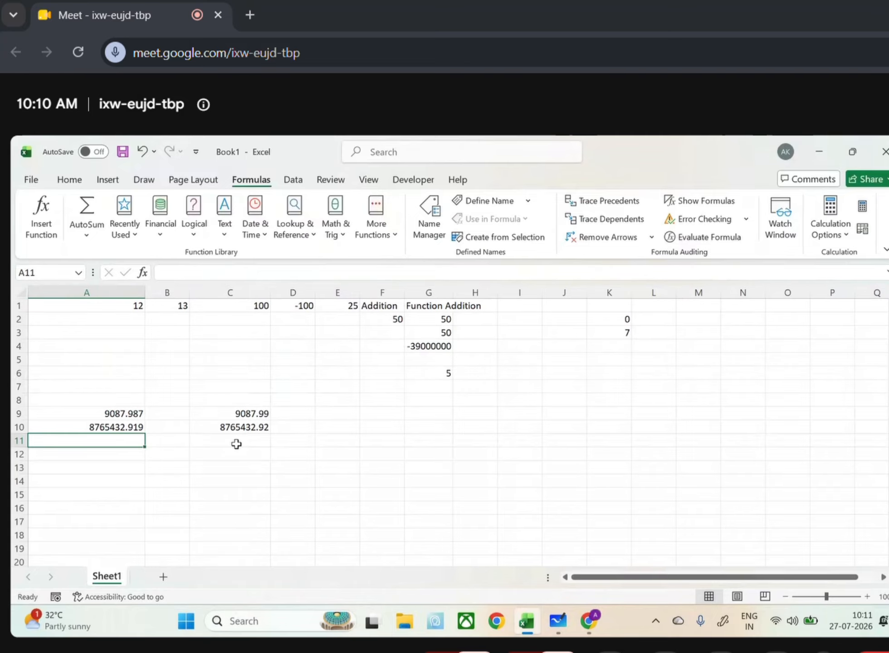
Enter a ROUNDDOWN formula in C13 for A10 with 2 decimal places and compare it with the ROUND formula in C10.
left_click(236, 466)
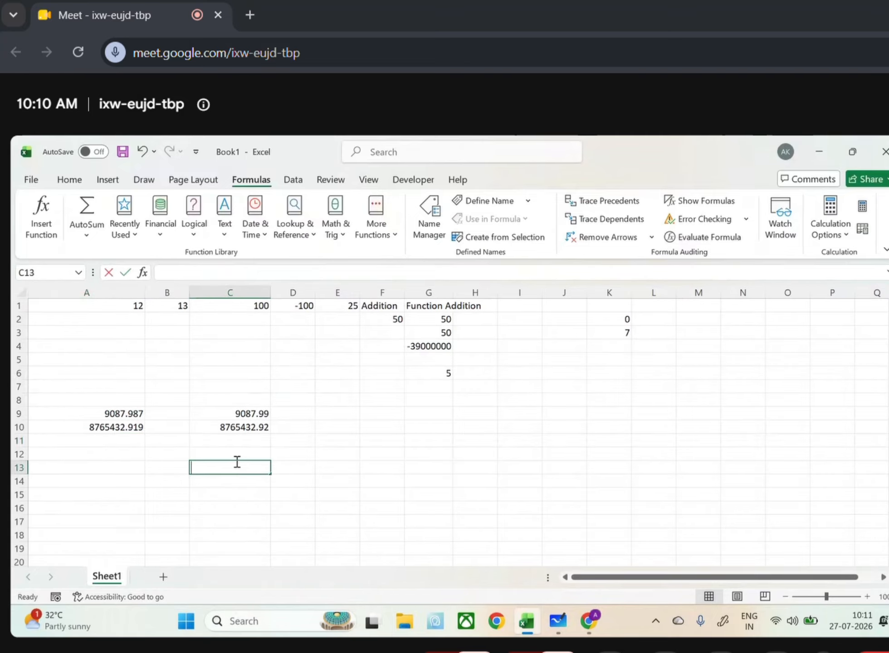
type("=round")
key("Down")
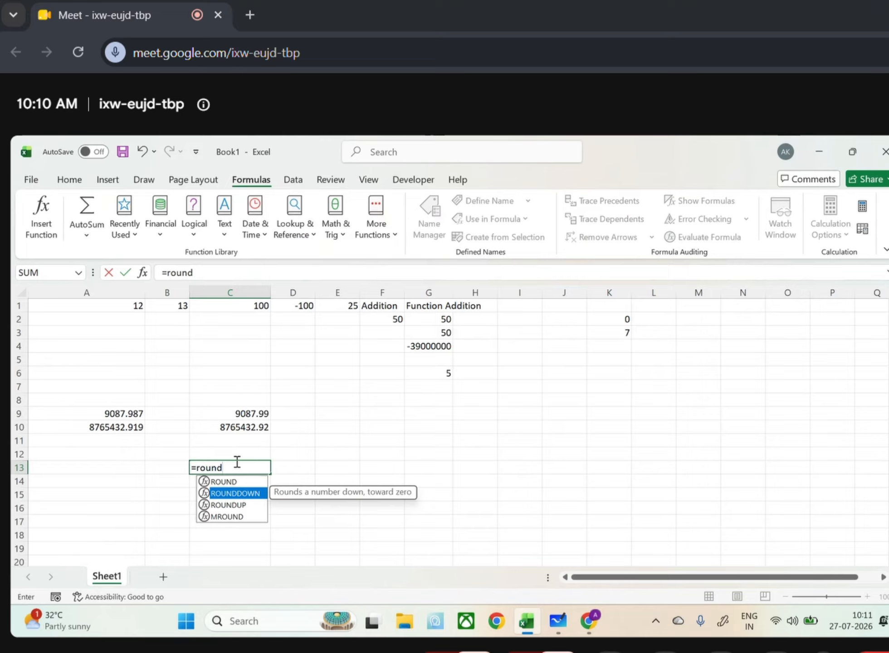
key("Tab")
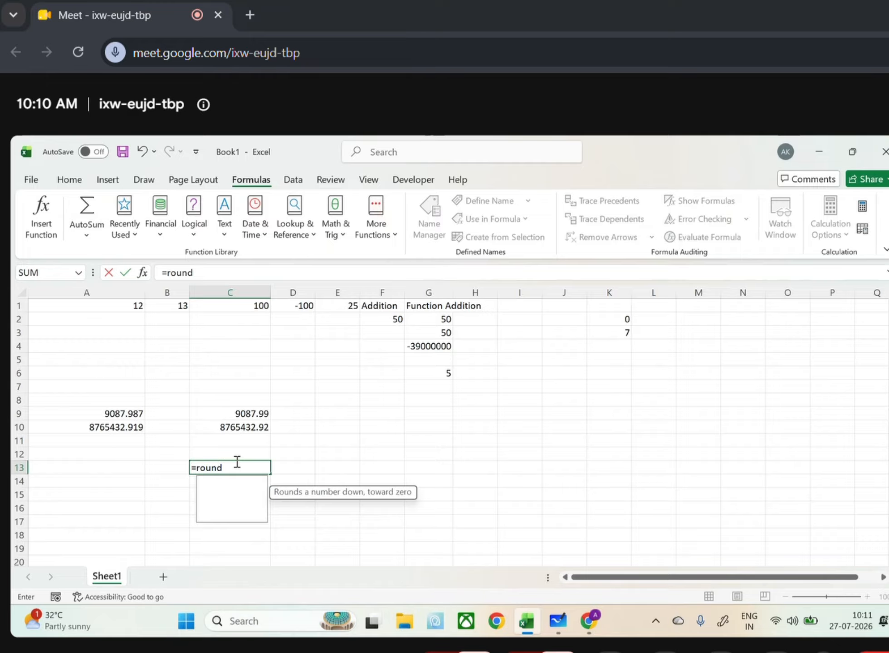
left_click(107, 428)
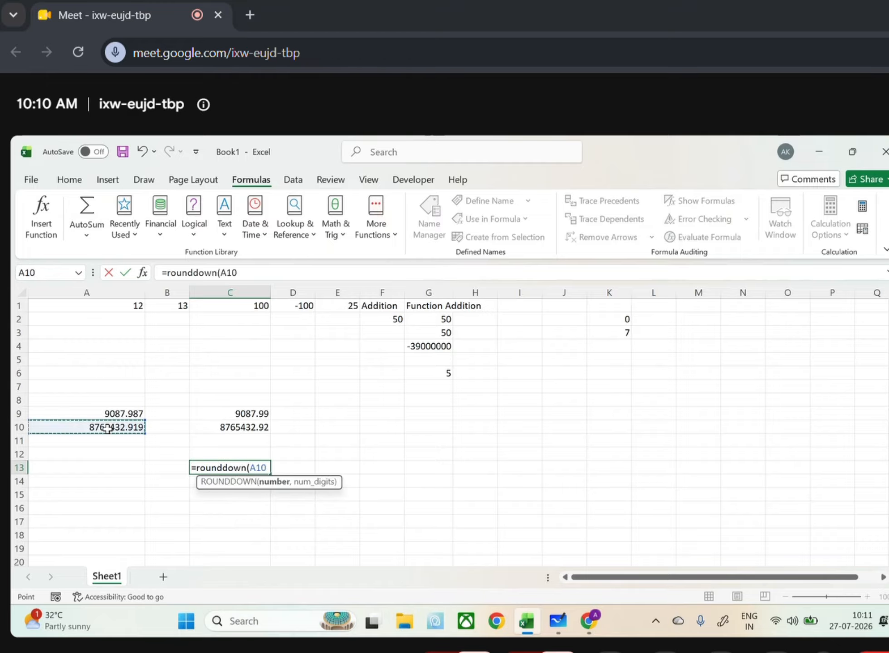
type(",2")
key("Return")
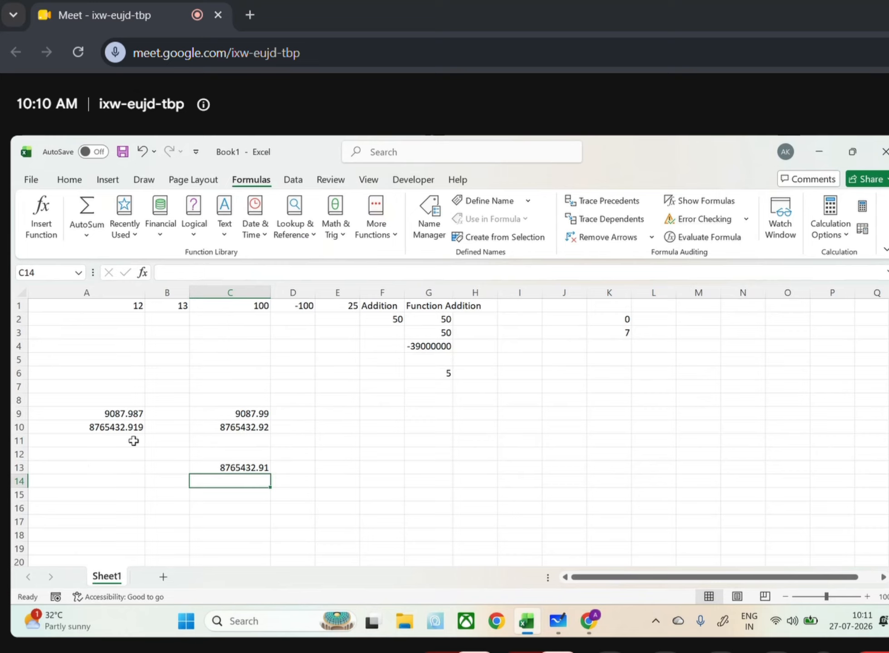
left_click(134, 426)
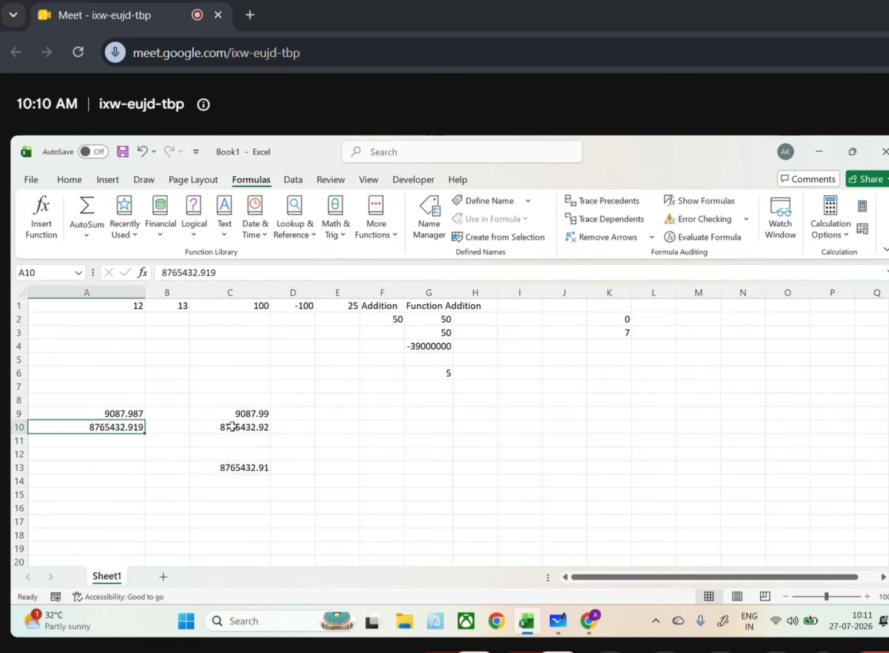
left_click(239, 426)
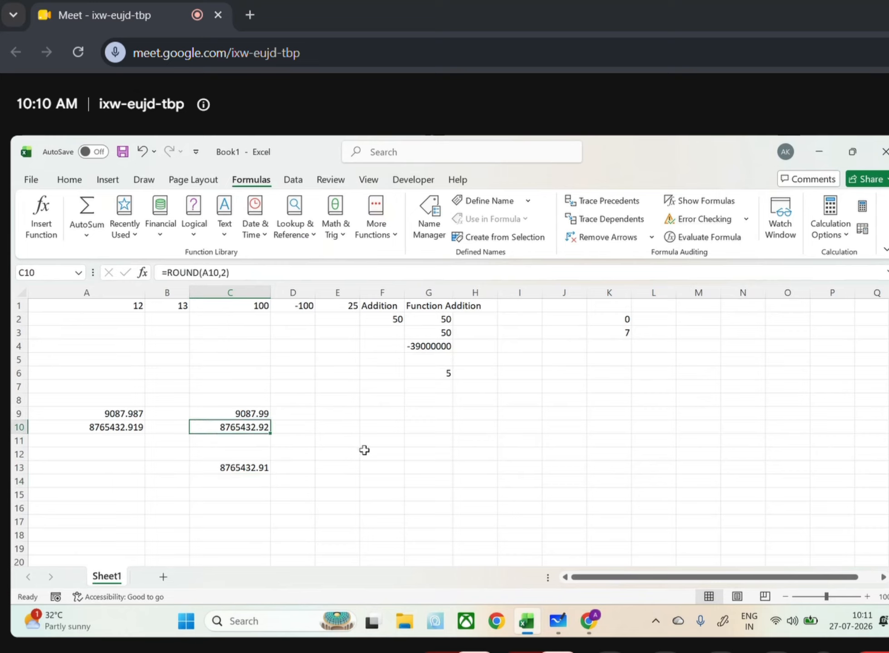
left_click(252, 470)
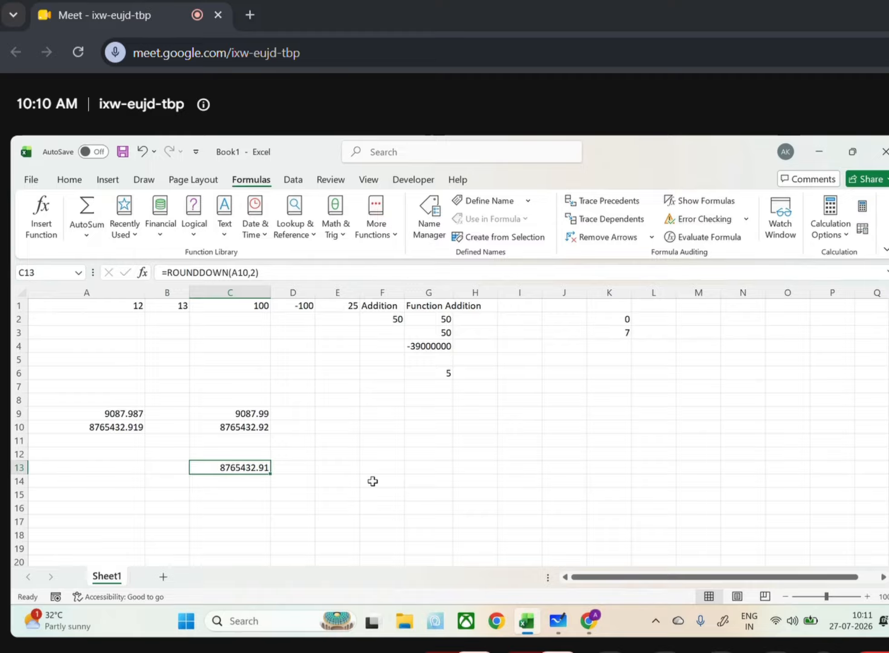
Enter a ROUNDUP formula in C14 that rounds the number in A9 up to 2 decimal places.
left_click(239, 484)
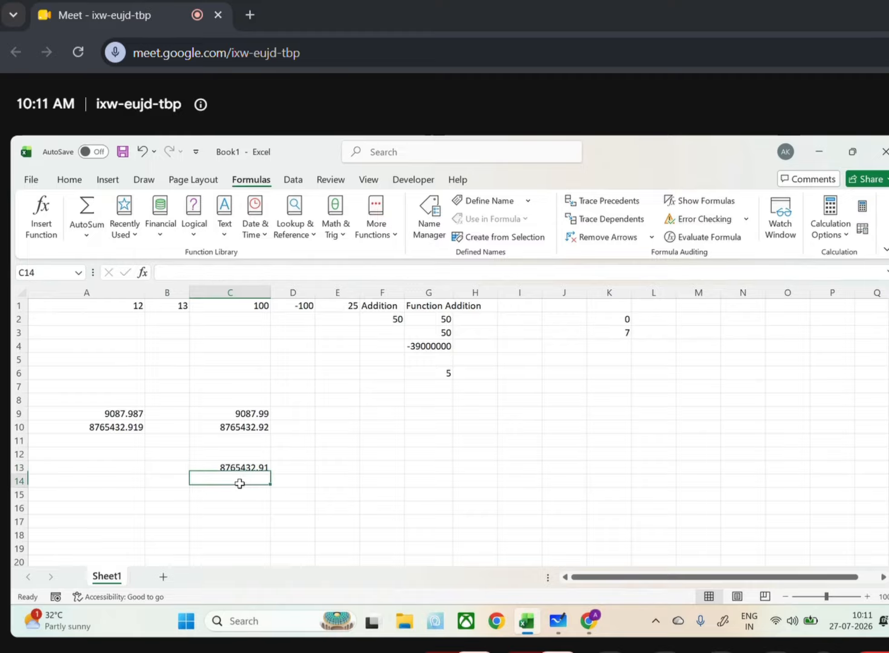
type("=rounduo")
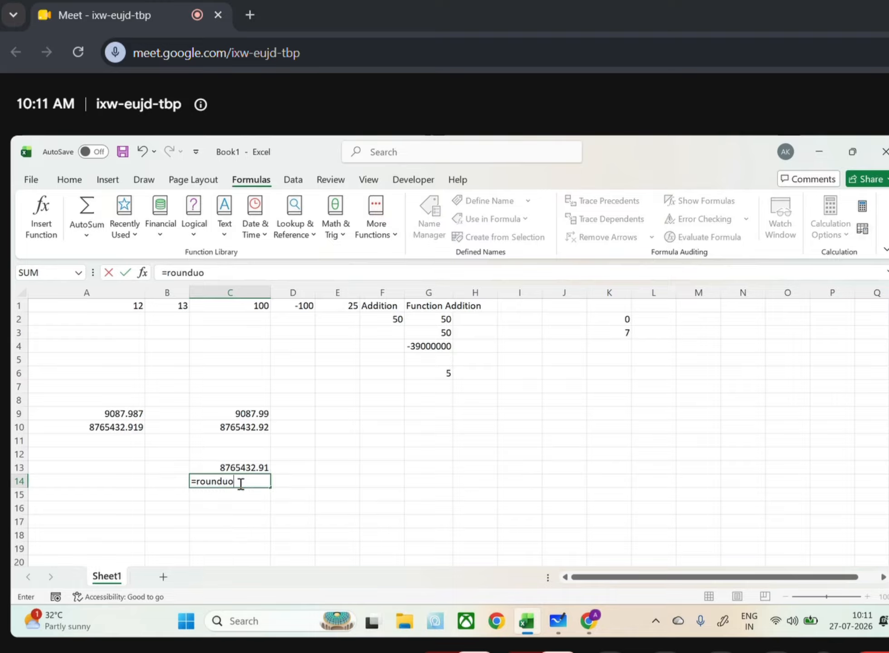
key("BackSpace")
type("p(")
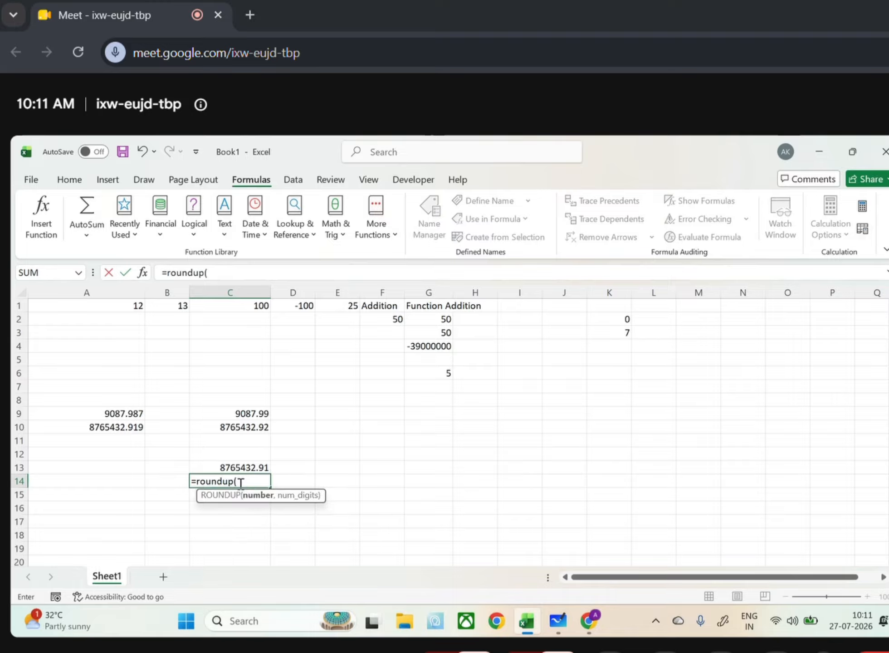
left_click(100, 414)
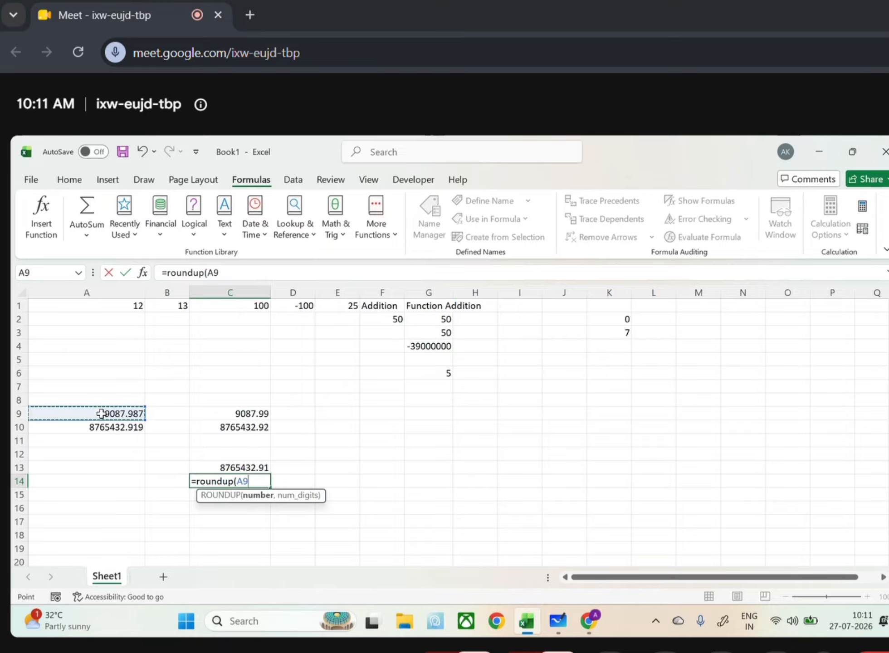
type(",2)")
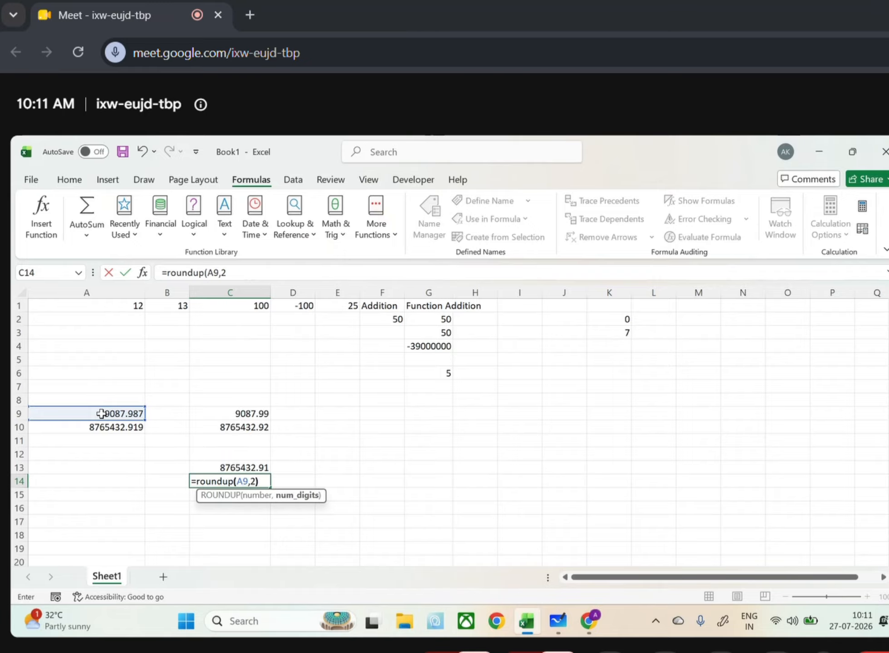
key("Return")
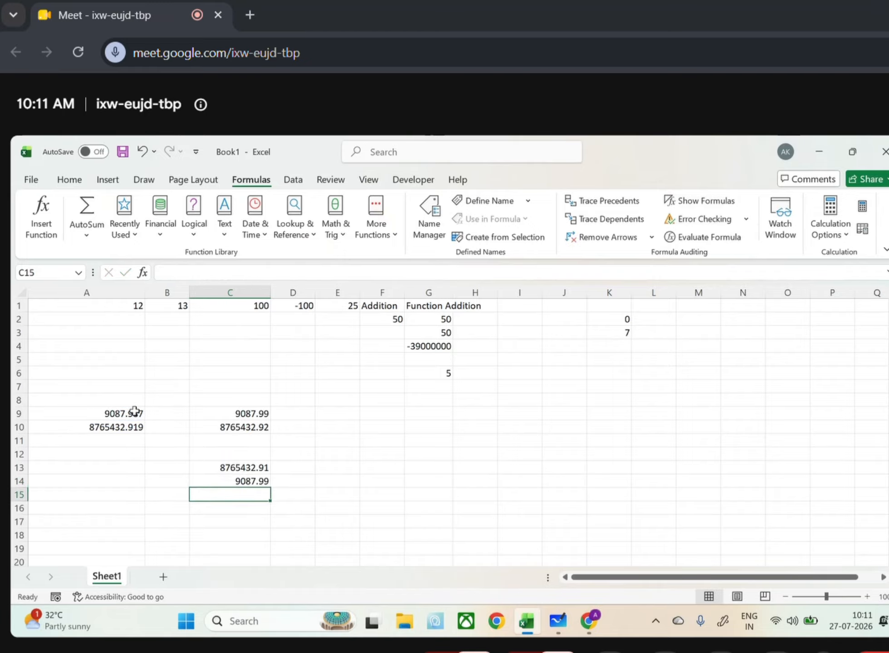
Change the number in A9 to 9087.981 and check the ROUNDUP formula in C14.
double_click(133, 414)
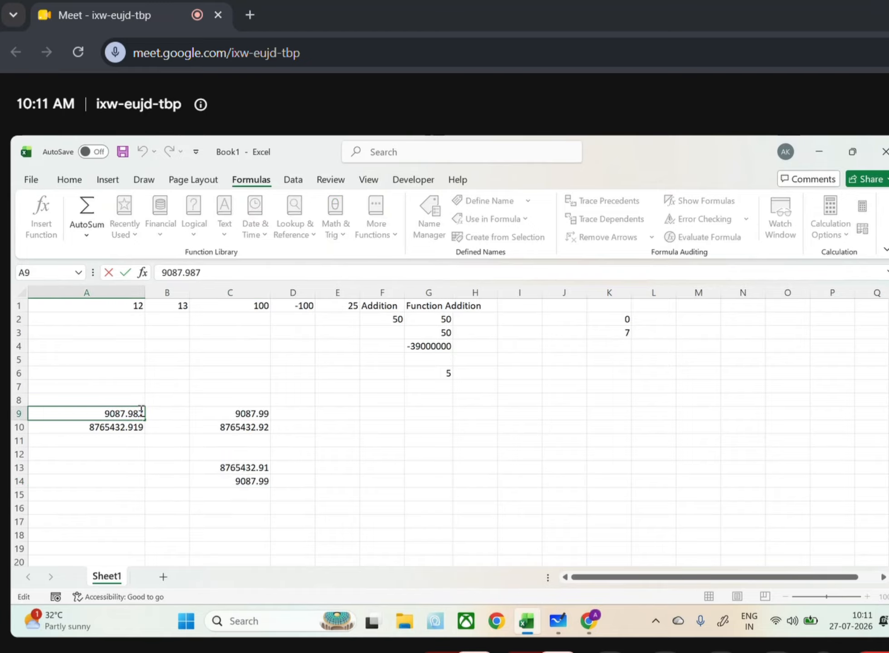
key("BackSpace")
type("1")
key("Return")
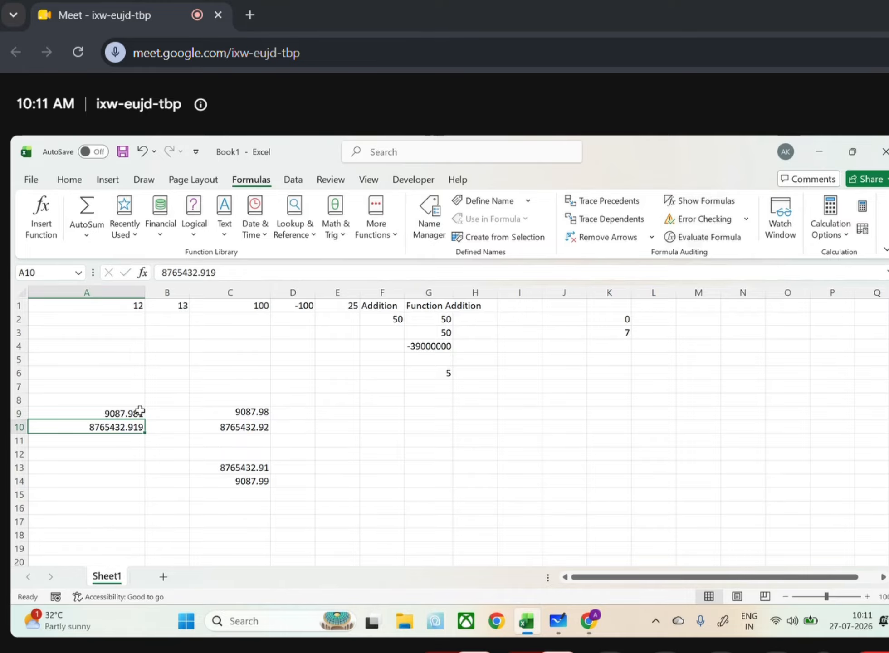
left_click(203, 543)
left_click(238, 477)
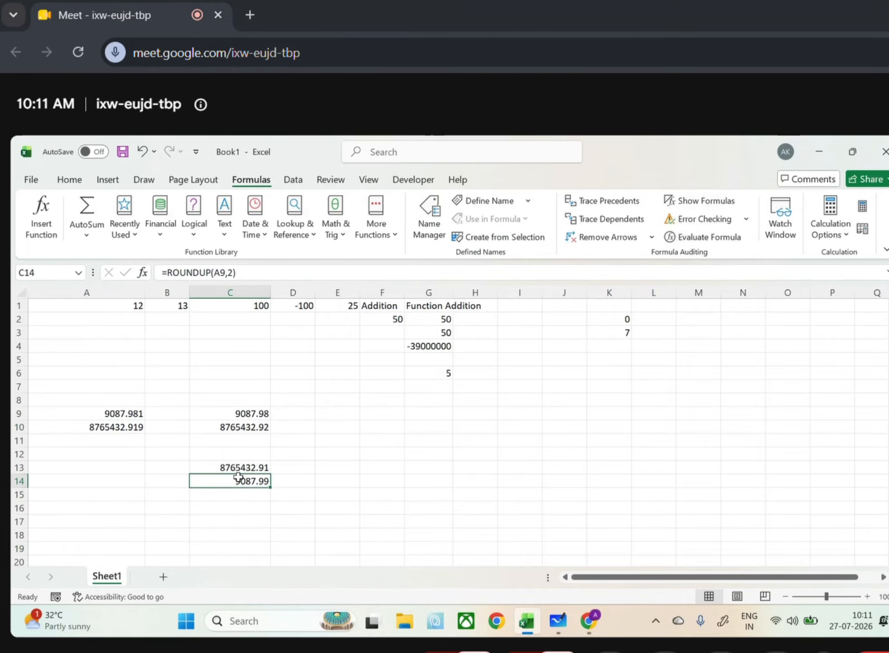
Add the column heading "Number" in cell J11.
scroll(559, 490, "right", 2)
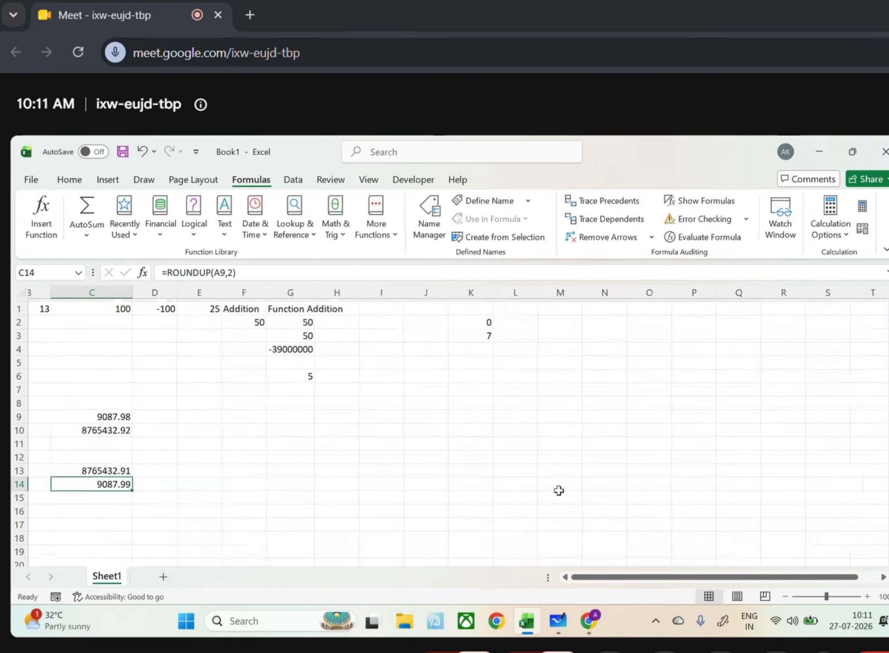
left_click(404, 439)
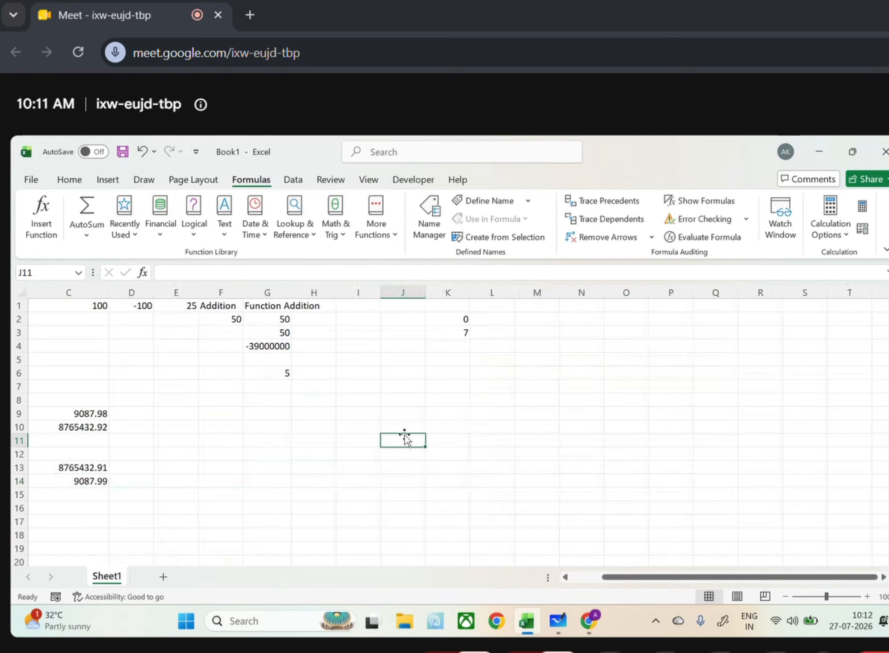
type("Numer")
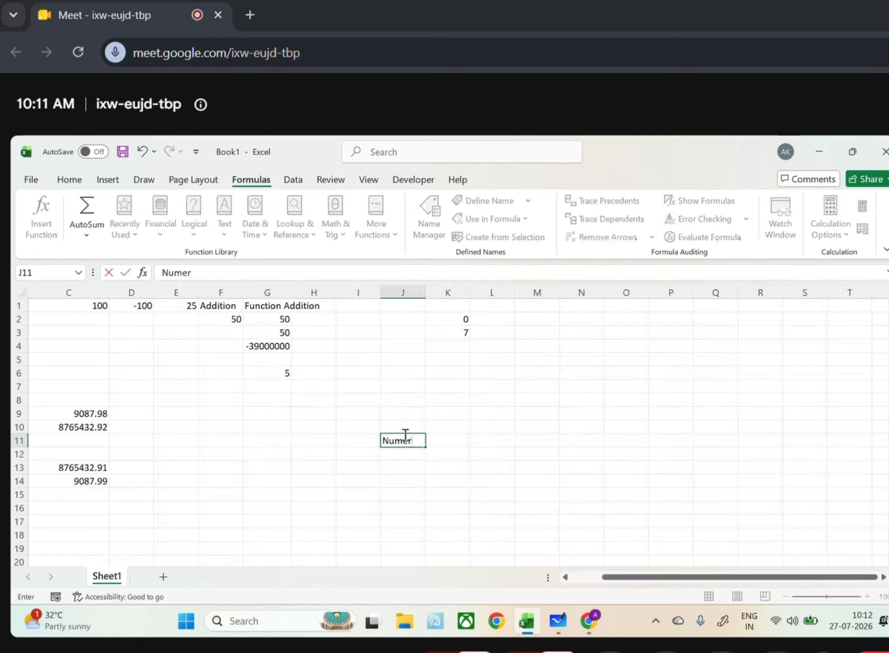
key("Return")
double_click(415, 444)
type("b")
key("Return")
Enter the numbers 87.987 in J12 and 34.912 in J13 under the Number heading.
type("8")
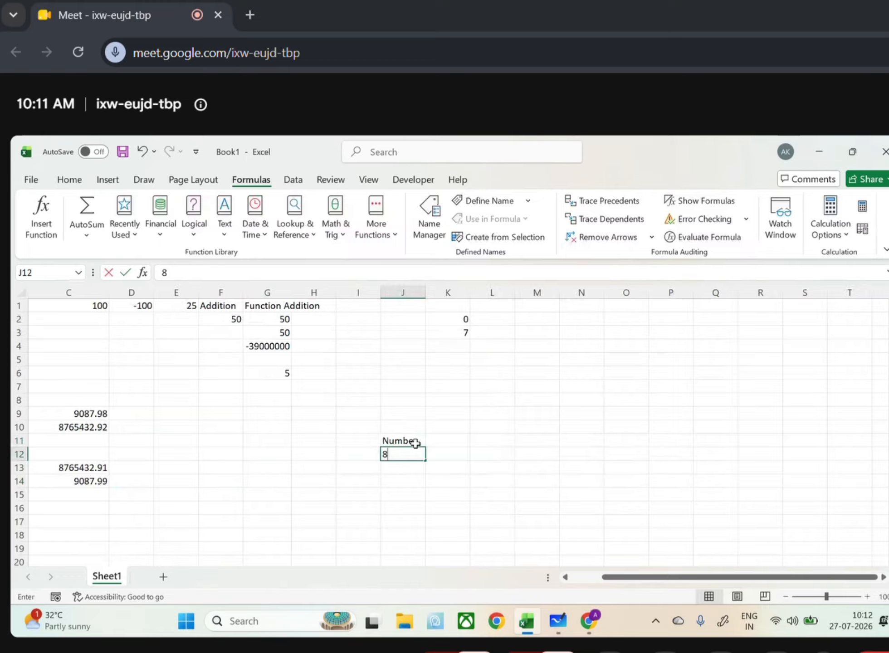
type("7.9")
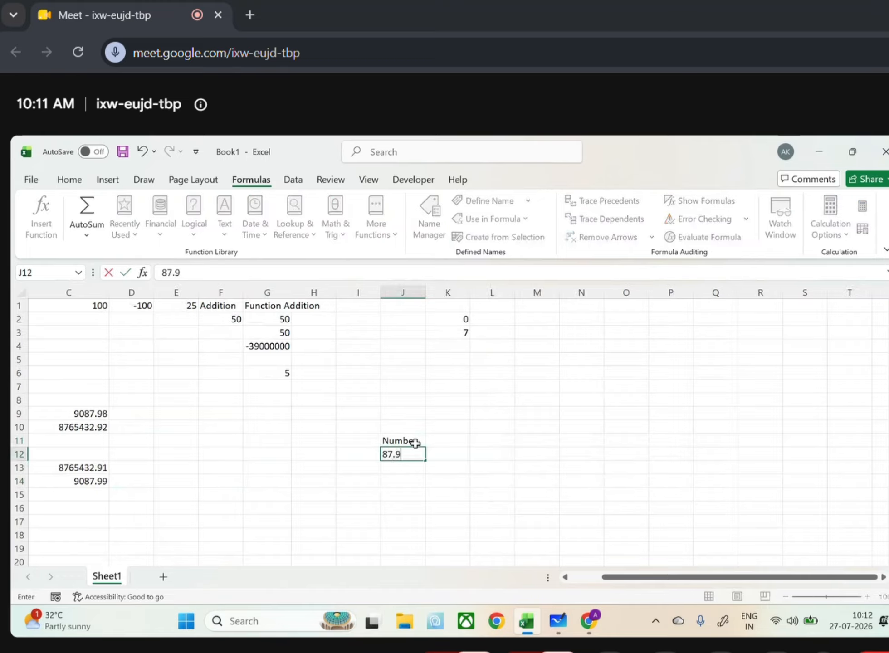
type("87")
key("Return")
type("34.91")
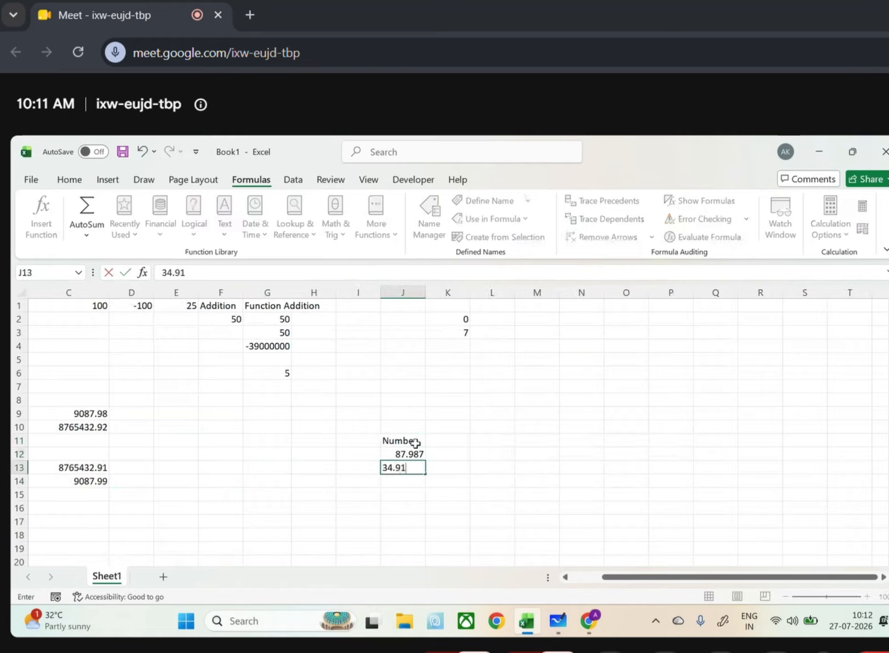
type("2")
key("Return")
Add the heading "Round" in K11 and enter a ROUND formula in K12 for J12 with 2 decimal places.
left_click(446, 436)
type("Round")
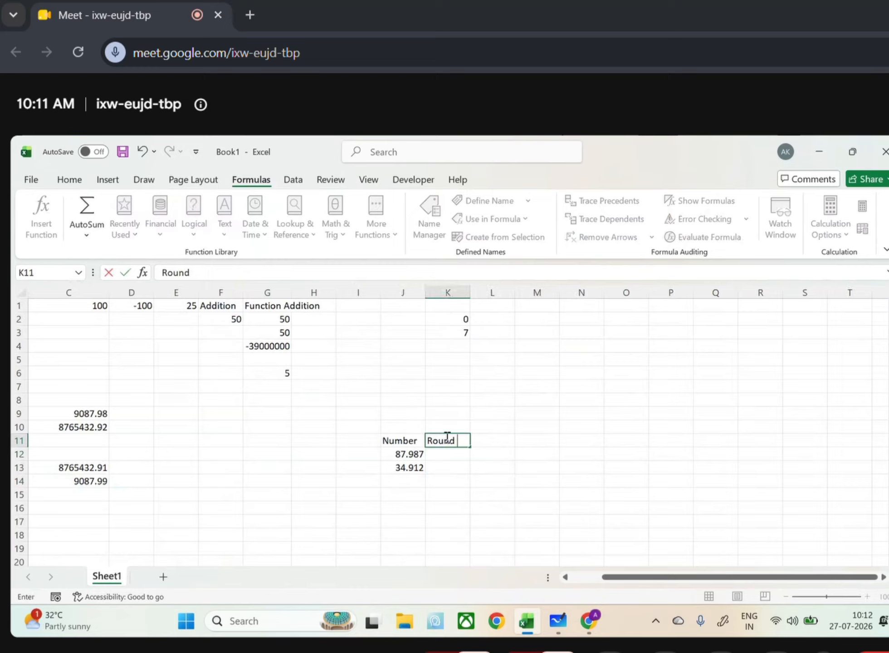
key("Return")
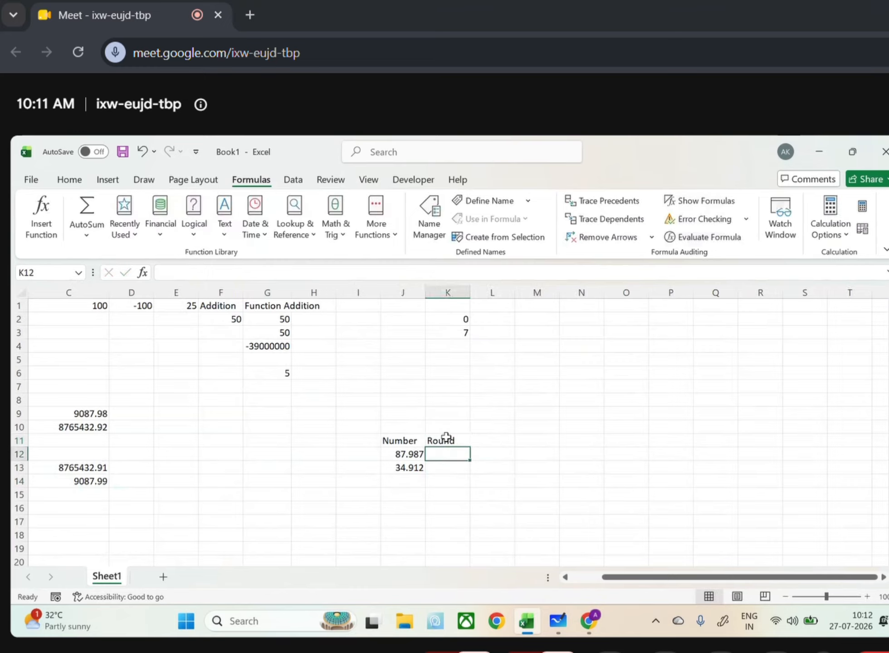
type("=r")
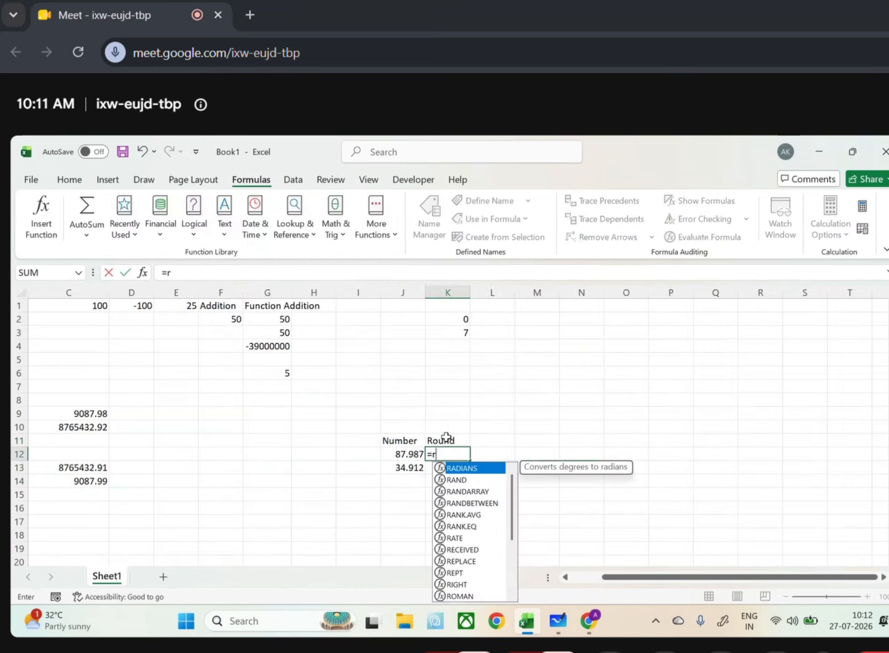
type("ound(")
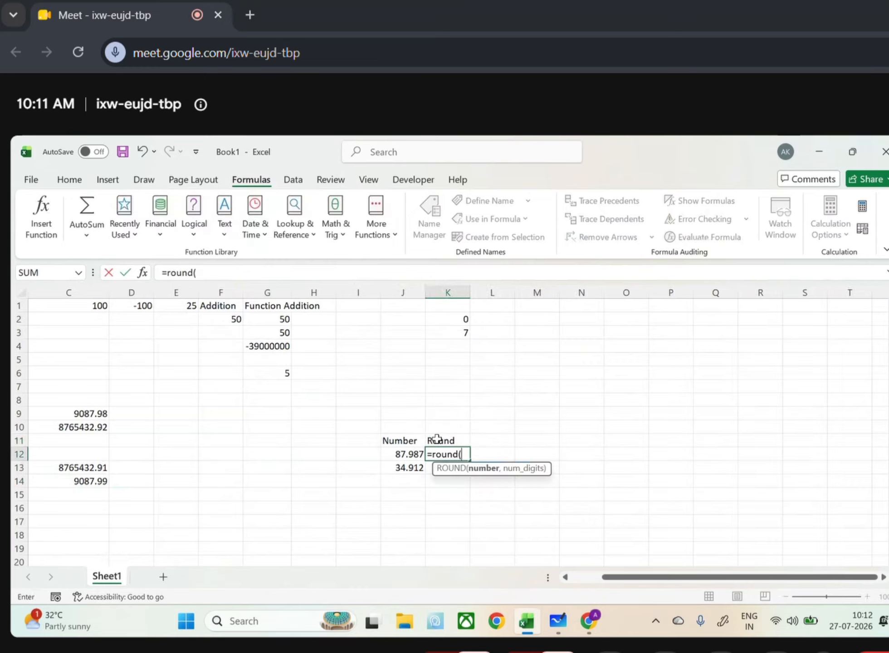
left_click(406, 455)
type(",2")
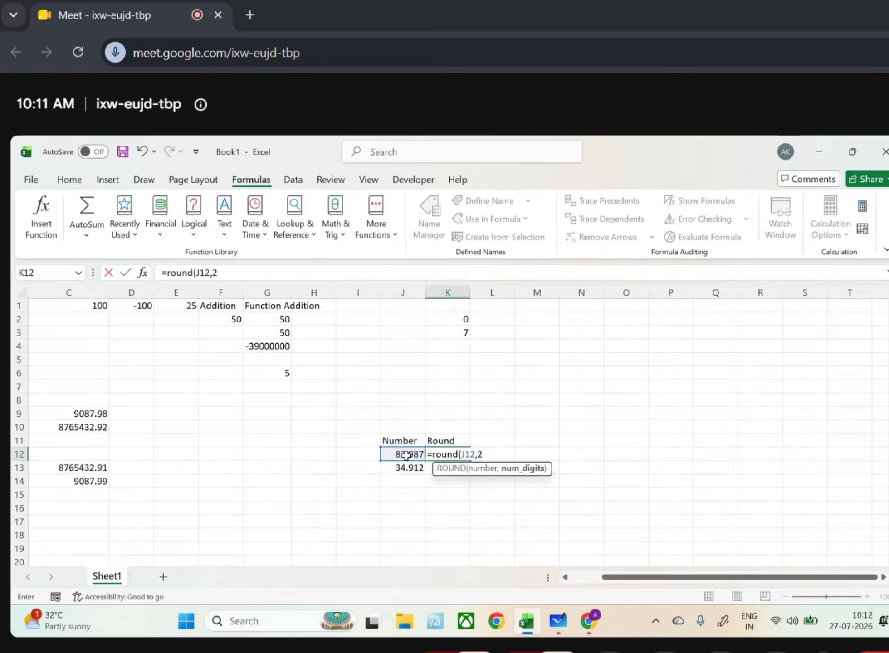
key("Return")
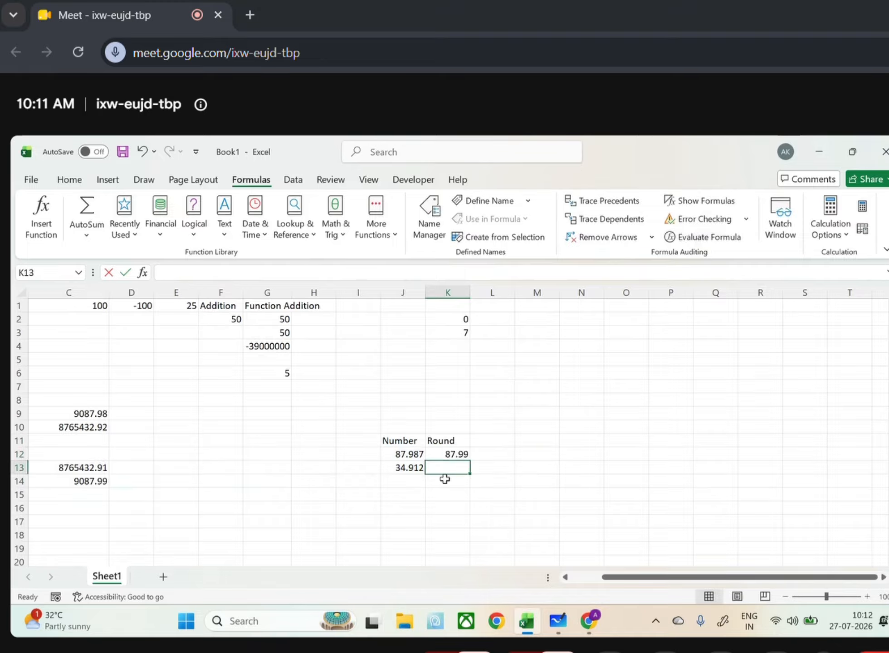
Enter a ROUND formula in K13 that rounds the number in J13 to 2 decimal places.
type("=round(")
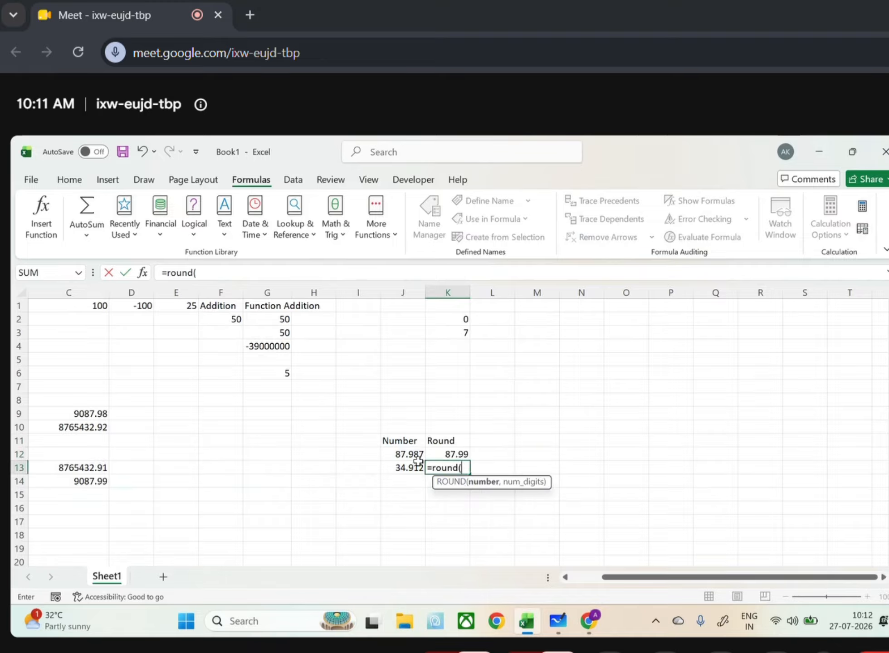
left_click(408, 467)
type(",2)")
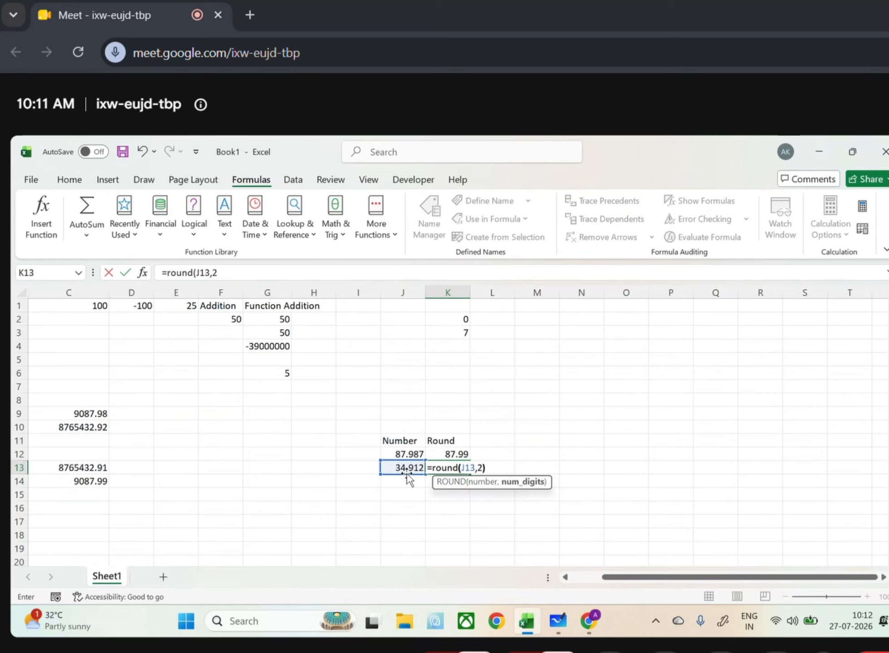
key("Return")
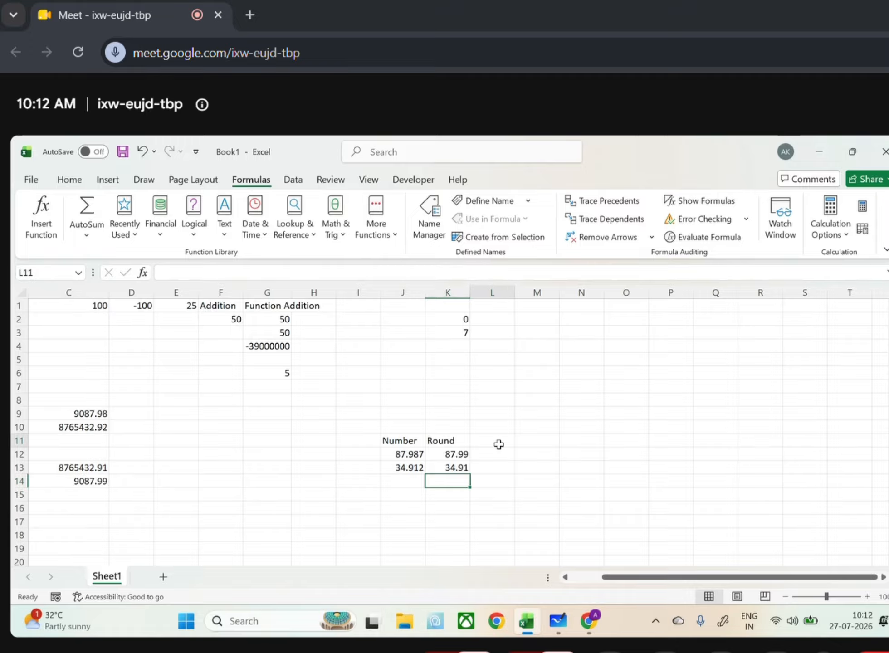
Add the heading "RoundDown" in L11 and enter a ROUNDDOWN formula in L12 for J12 with 1 decimal place.
double_click(498, 444)
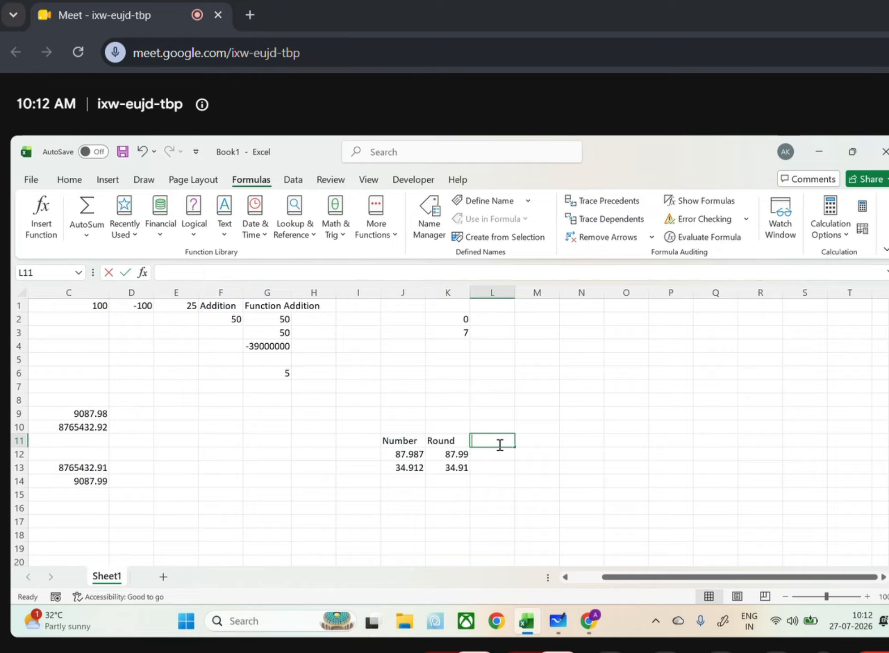
type("RoundDown")
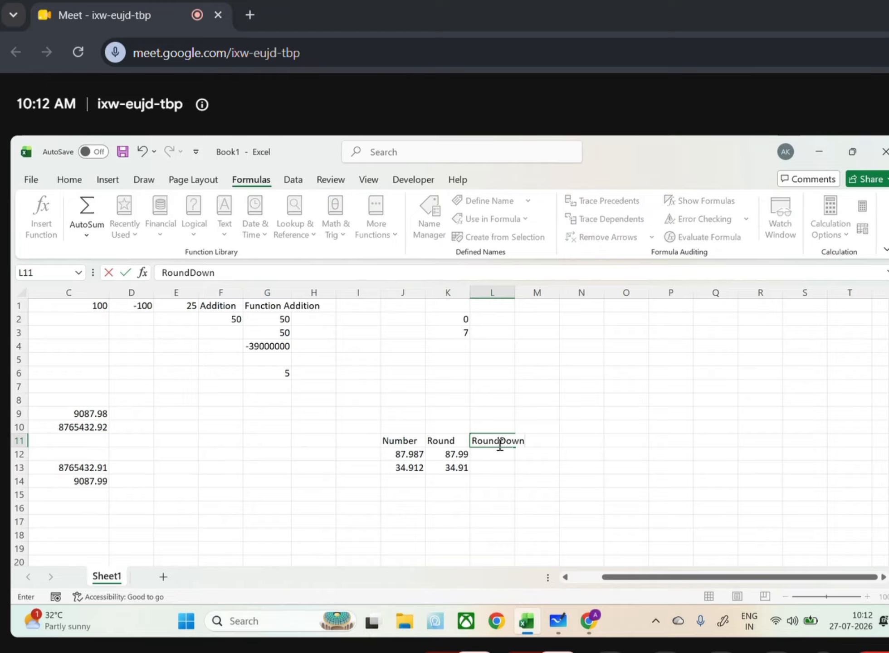
key("Return")
type("=rounddown(")
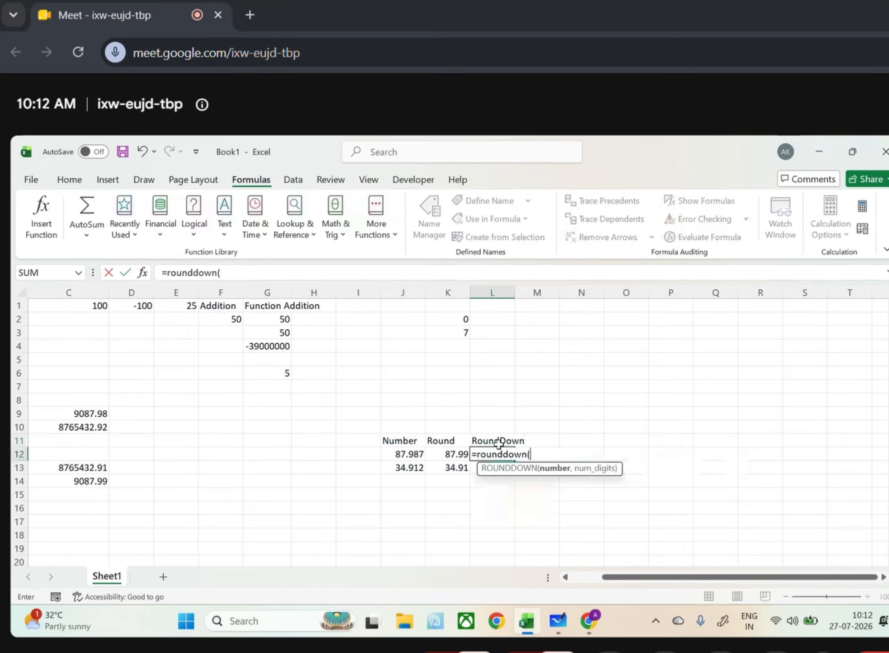
left_click(395, 453)
type(",1")
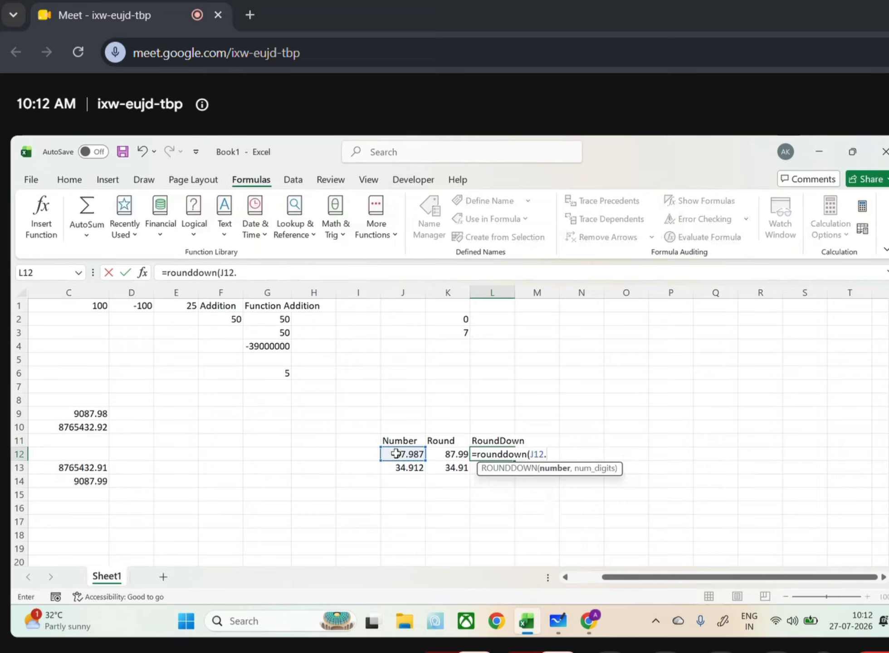
type(")")
key("Return")
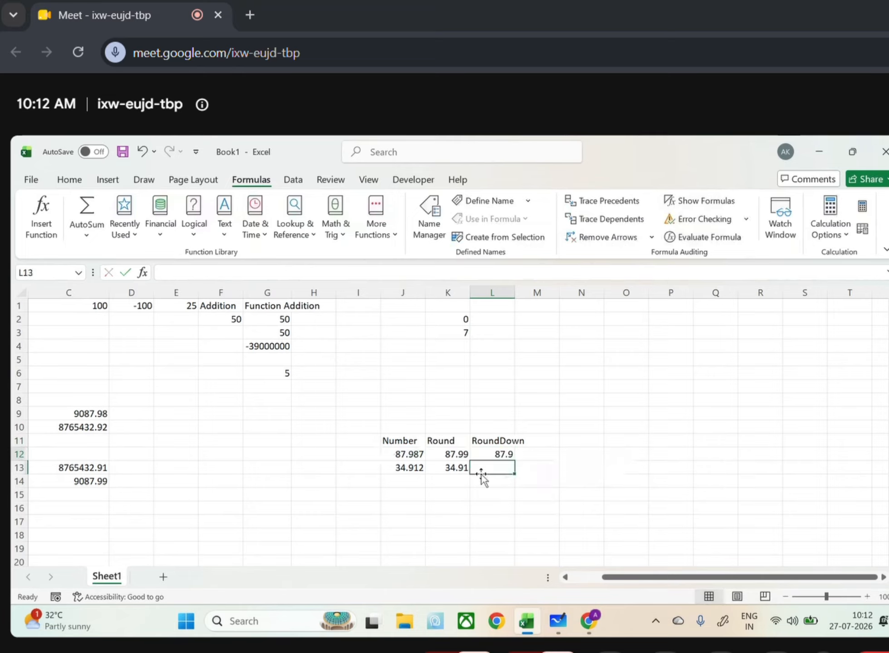
Widen column L to fit its heading and enter a ROUNDDOWN formula in L13 for J13 with 2 decimal places.
left_click_drag(514, 292, 534, 287)
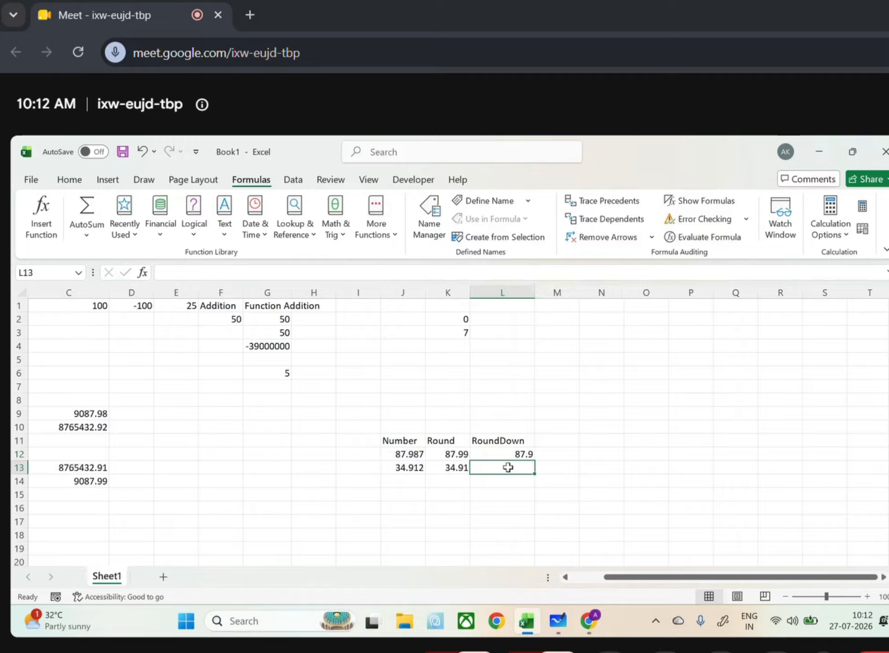
type("=rounddown(")
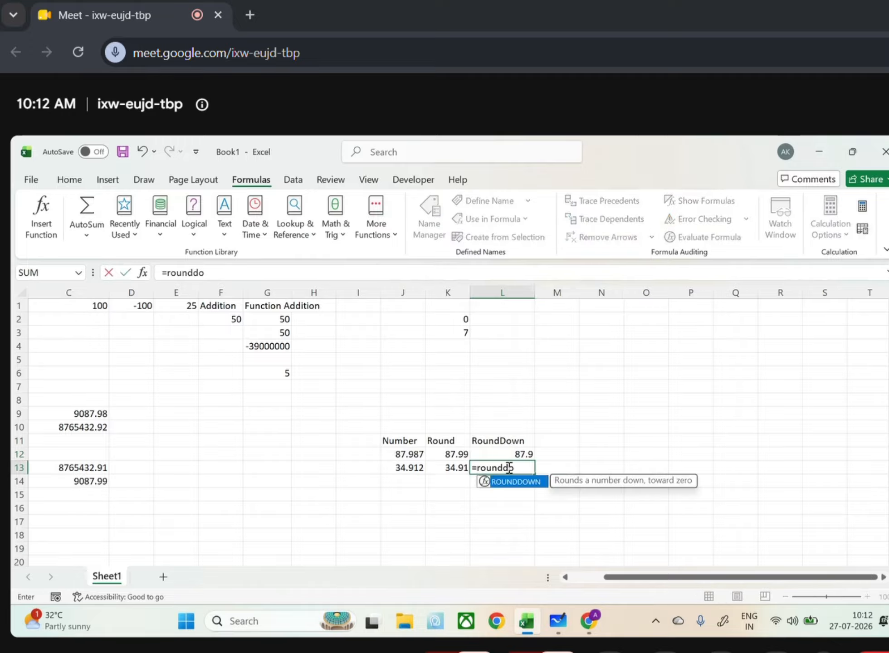
left_click(409, 466)
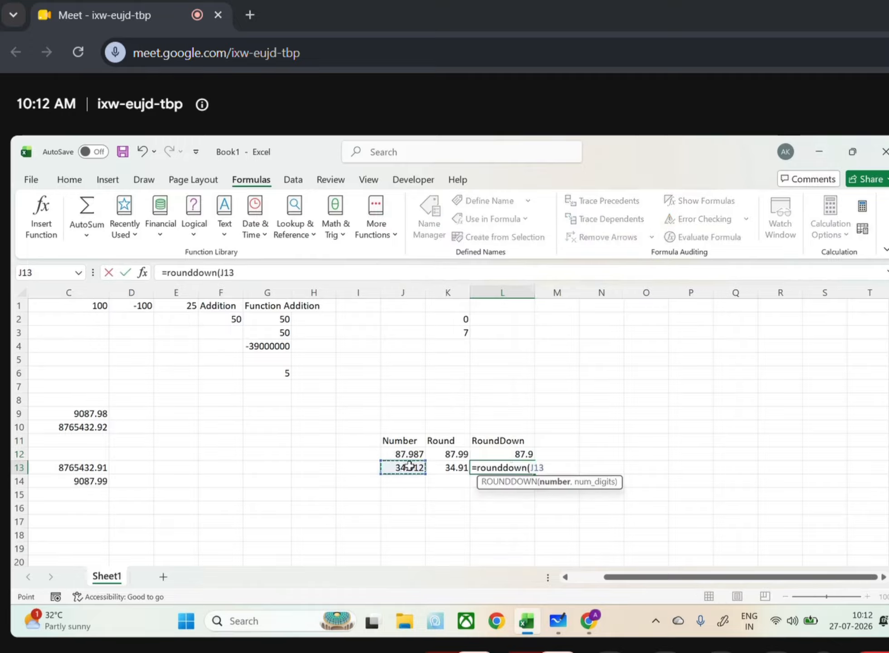
type(",2")
key("Return")
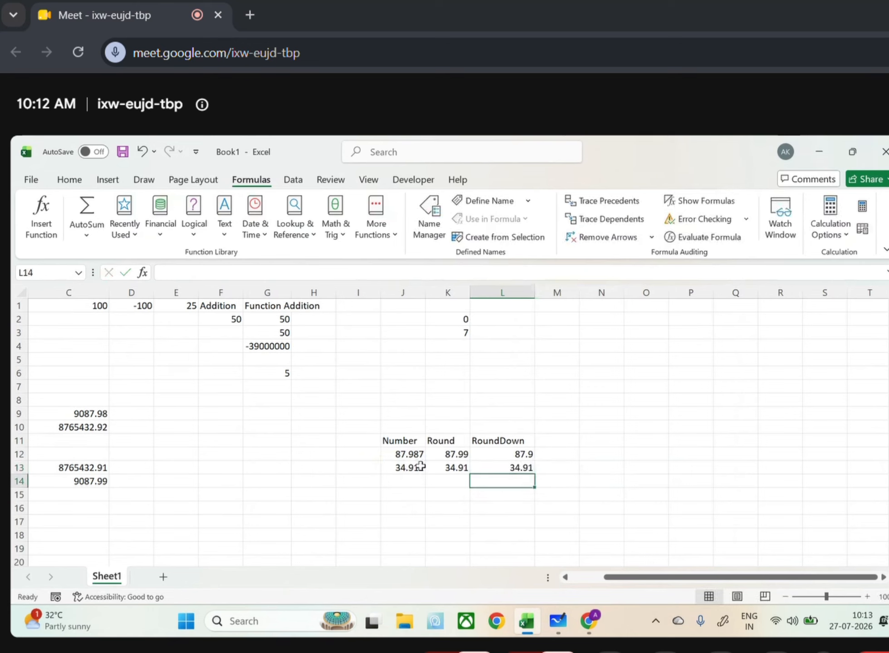
Compare the number in J12 with its ROUND and ROUNDDOWN formulas, and check the ROUNDDOWN formula in L13.
left_click(419, 455)
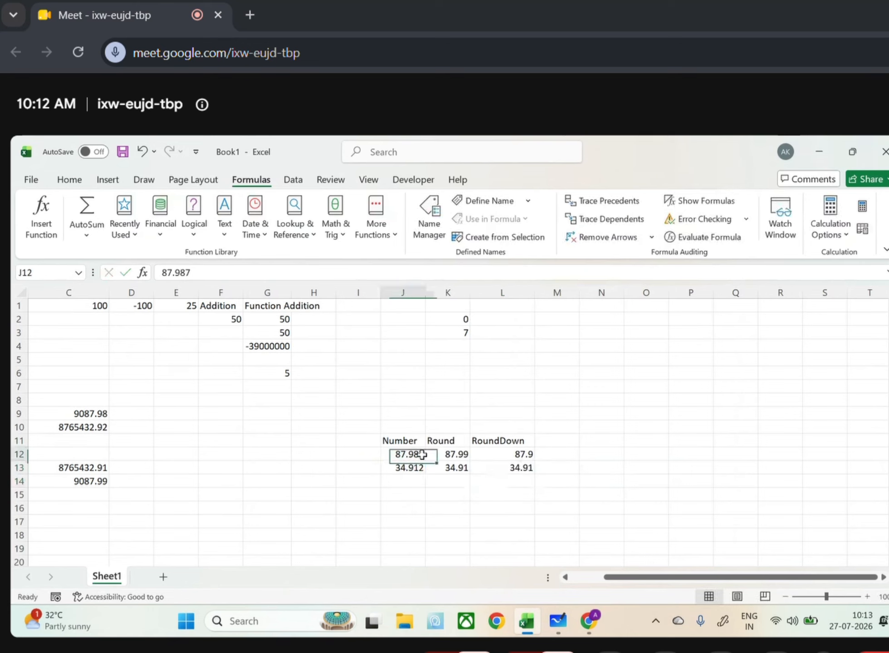
left_click(456, 455)
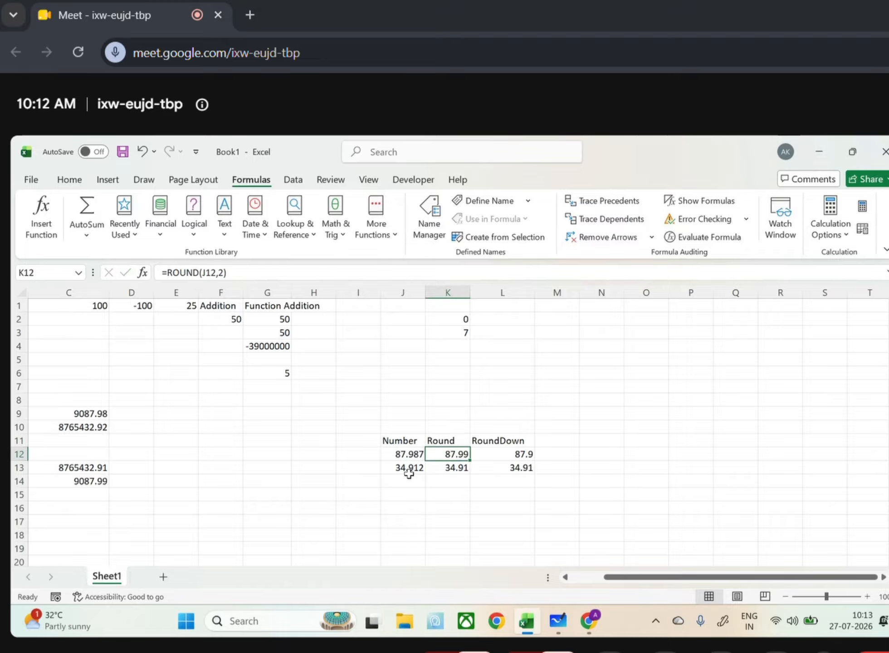
left_click(515, 455)
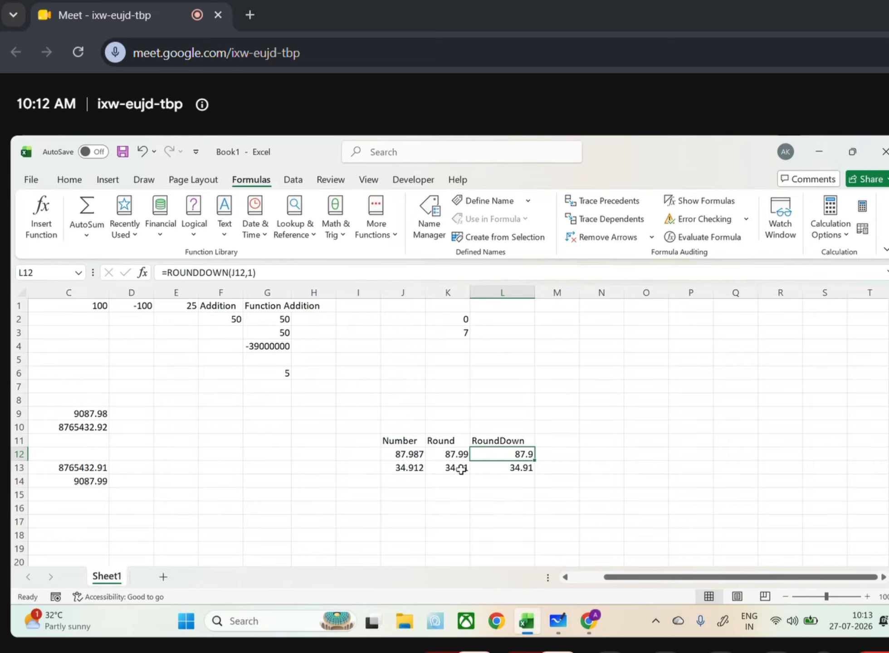
left_click(486, 469)
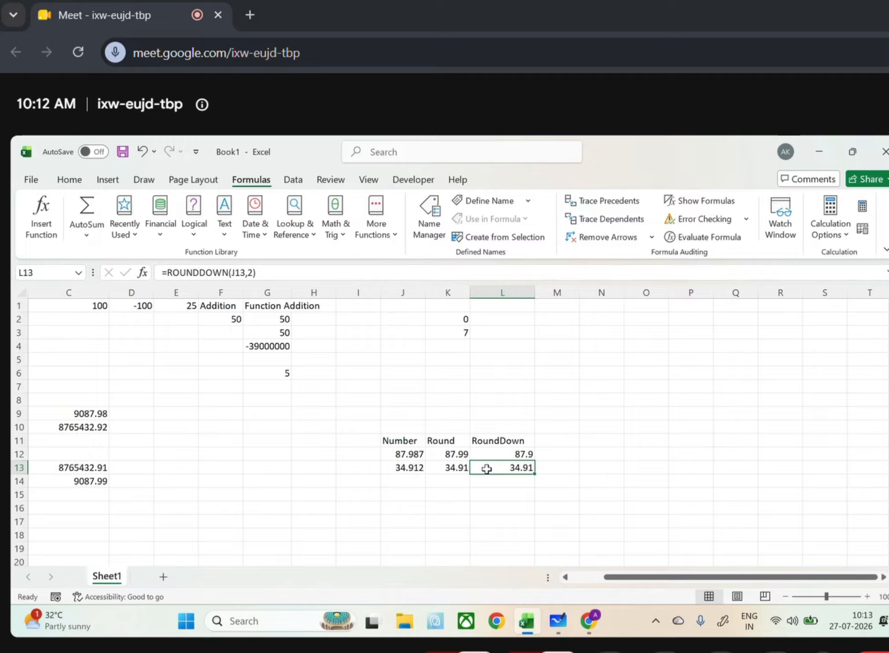
Add the heading "roundup" in M11 and enter a ROUNDUP formula in M12 for J12 with 2 decimal places.
double_click(545, 438)
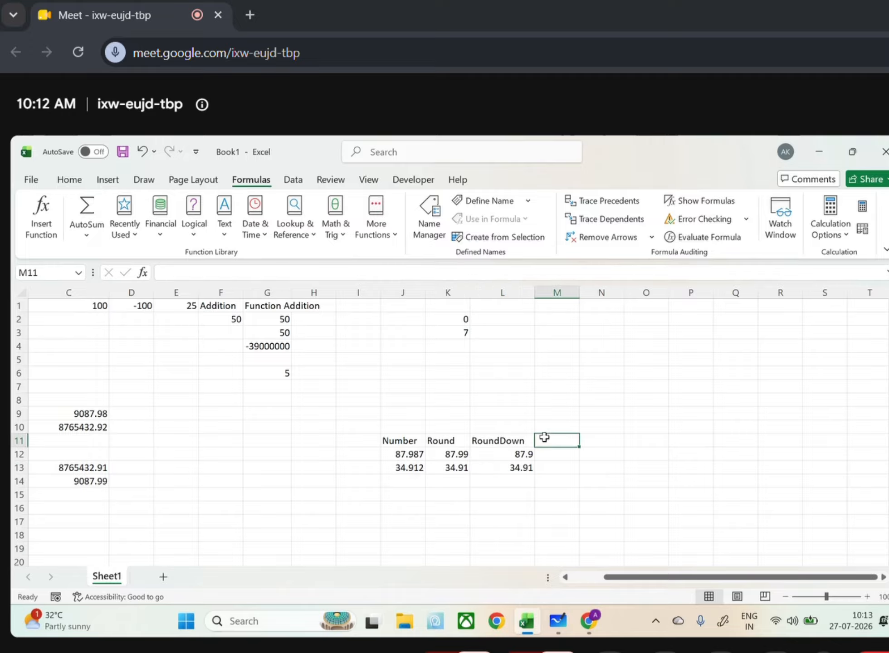
type("roundu")
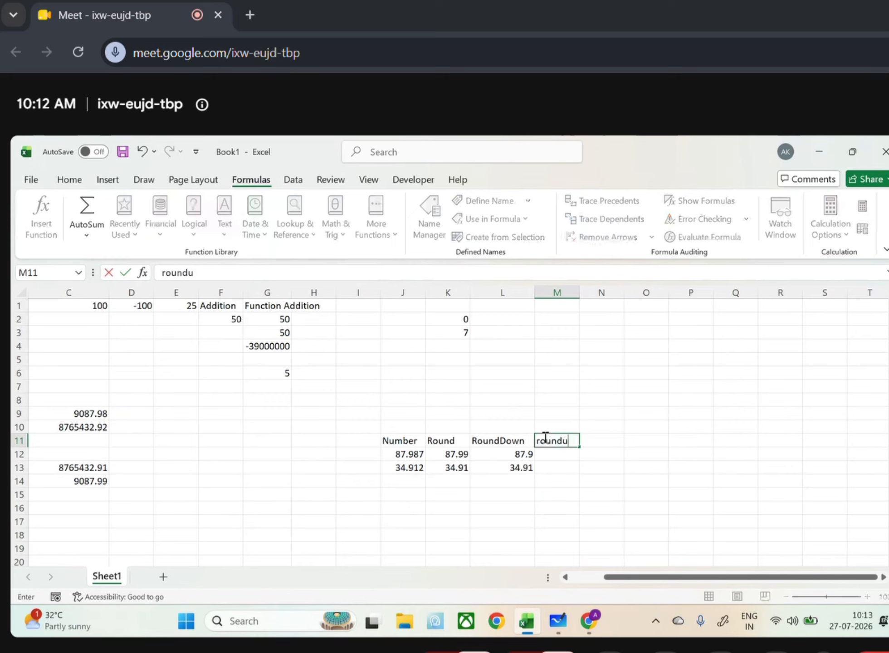
type("p")
key("Return")
type("=roundu")
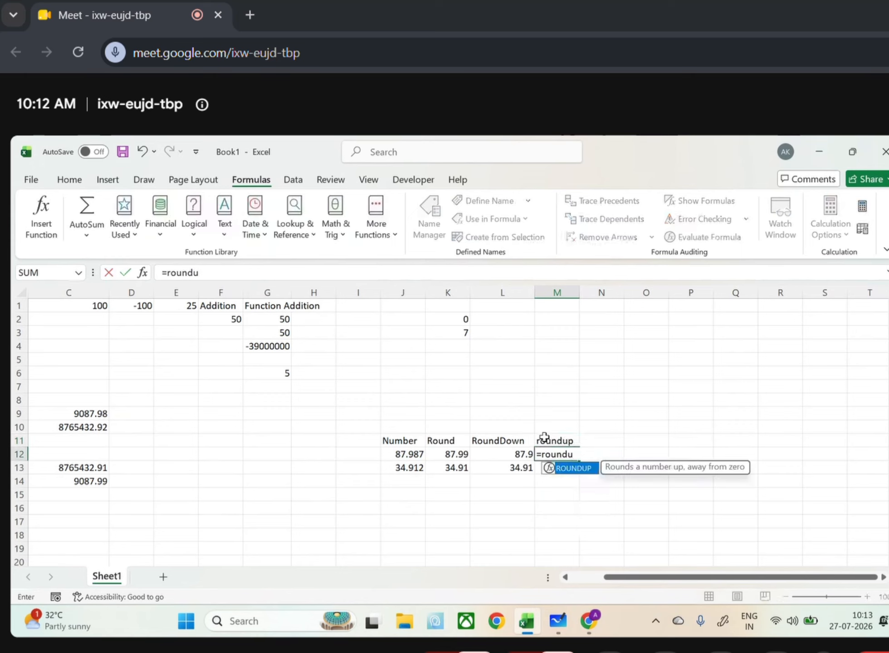
type("p(")
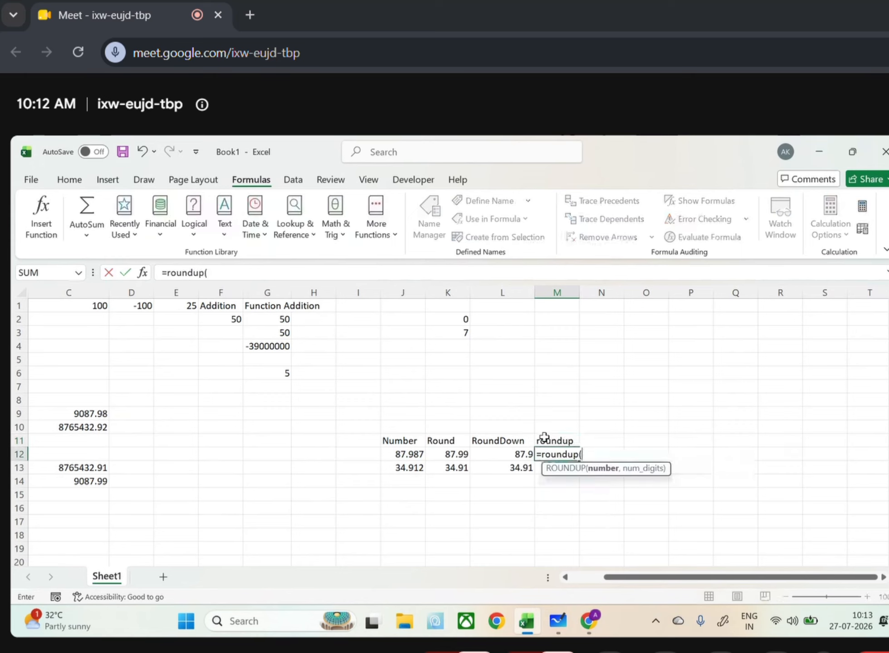
left_click(413, 450)
type(",2)")
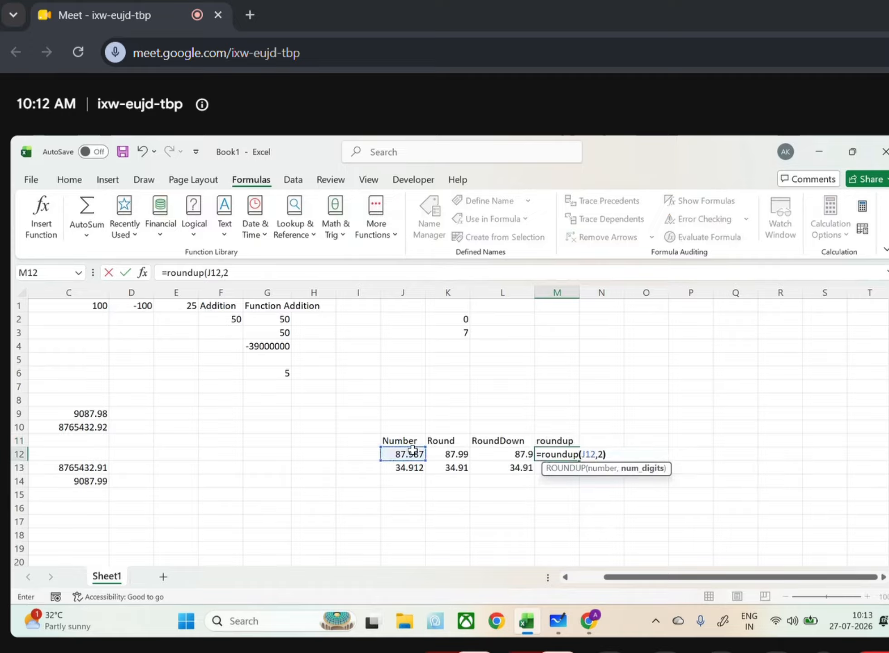
key("Return")
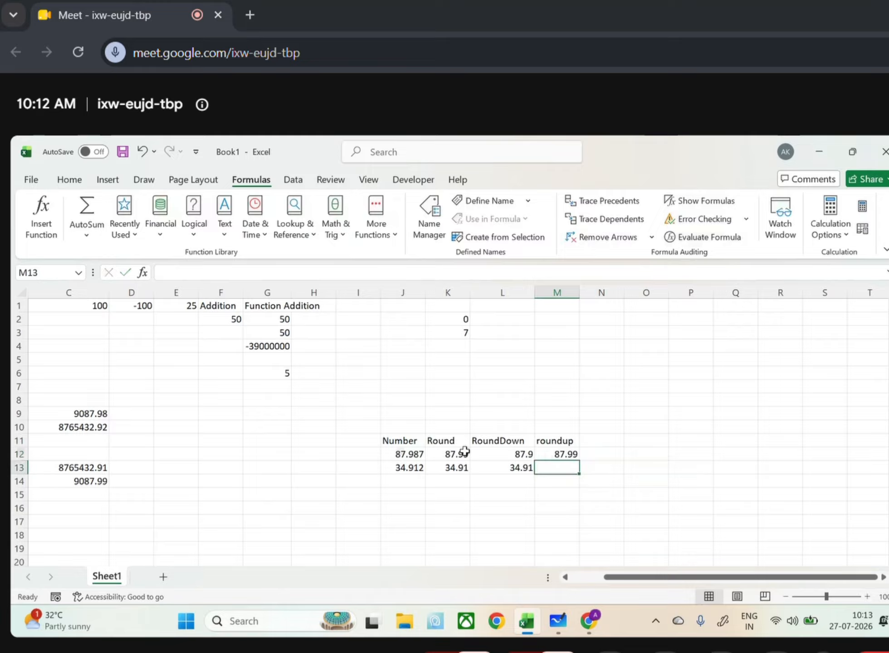
Fill the ROUNDUP formula from M12 down to M13.
left_click(558, 453)
left_click_drag(579, 460, 582, 477)
left_click(607, 512)
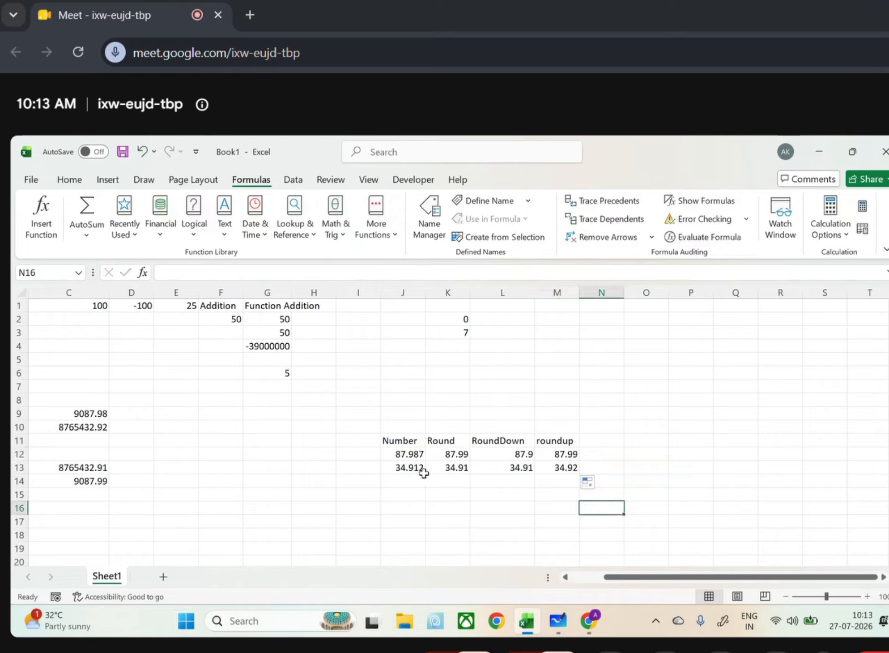
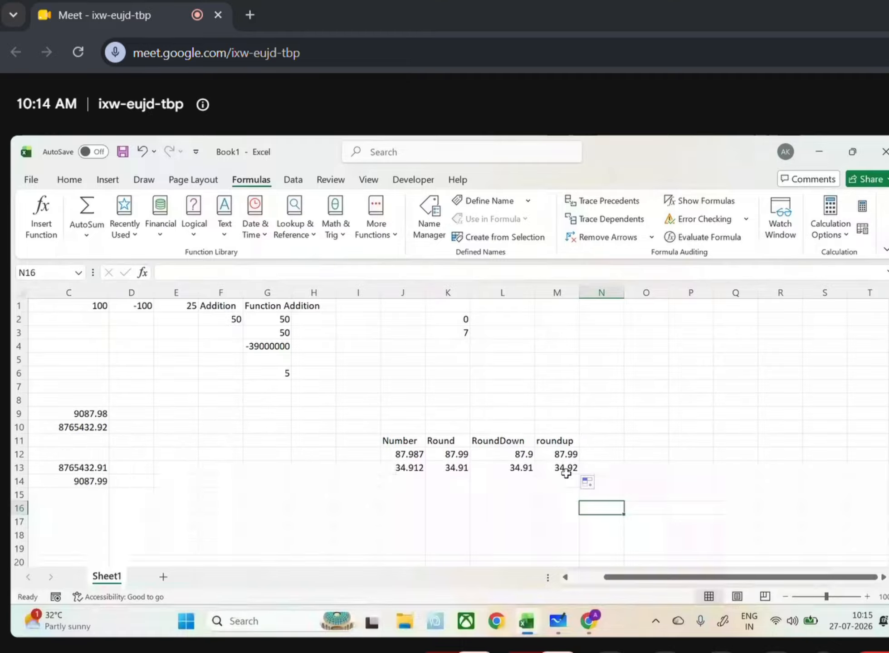
Add the heading "int" in N11 and enter an INT formula in N12 for the number in J12.
left_click(594, 440)
type("in")
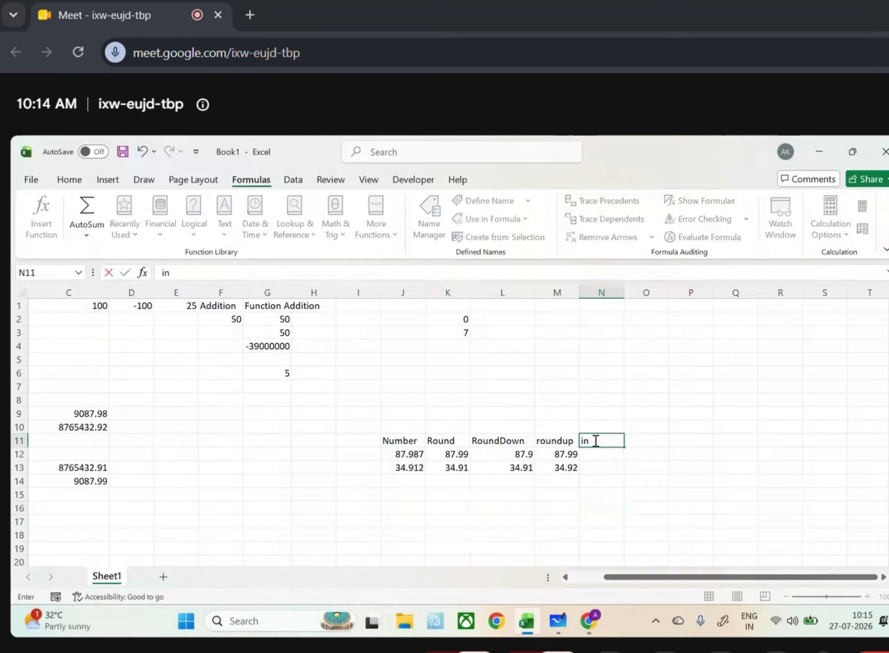
type("t")
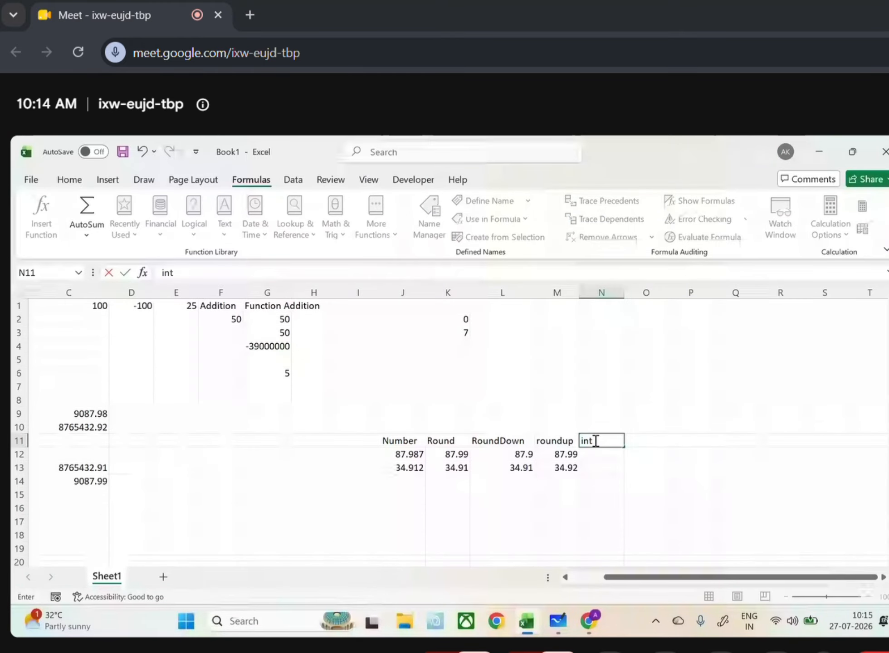
key("Return")
type("=int(")
left_click(399, 455)
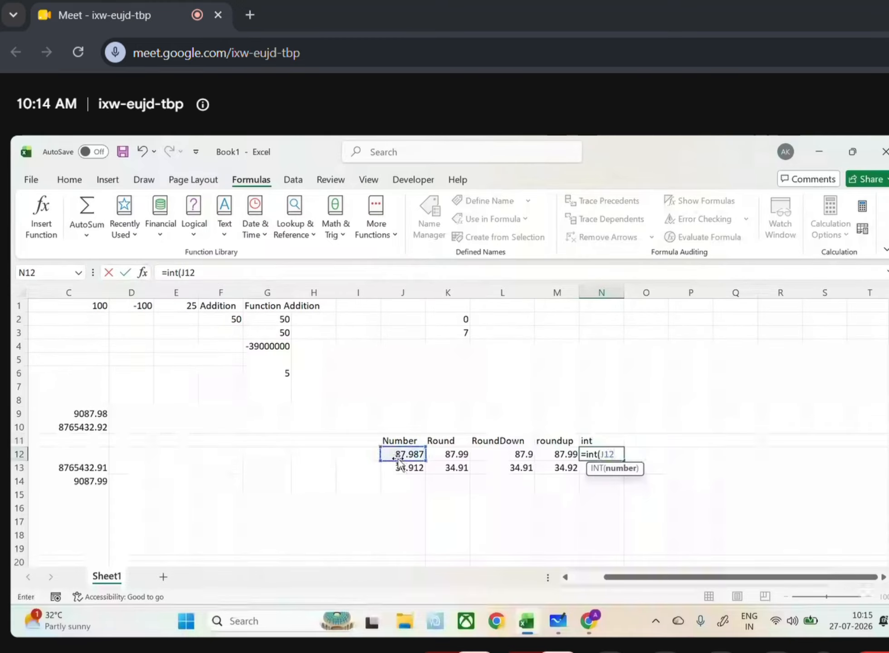
key("Return")
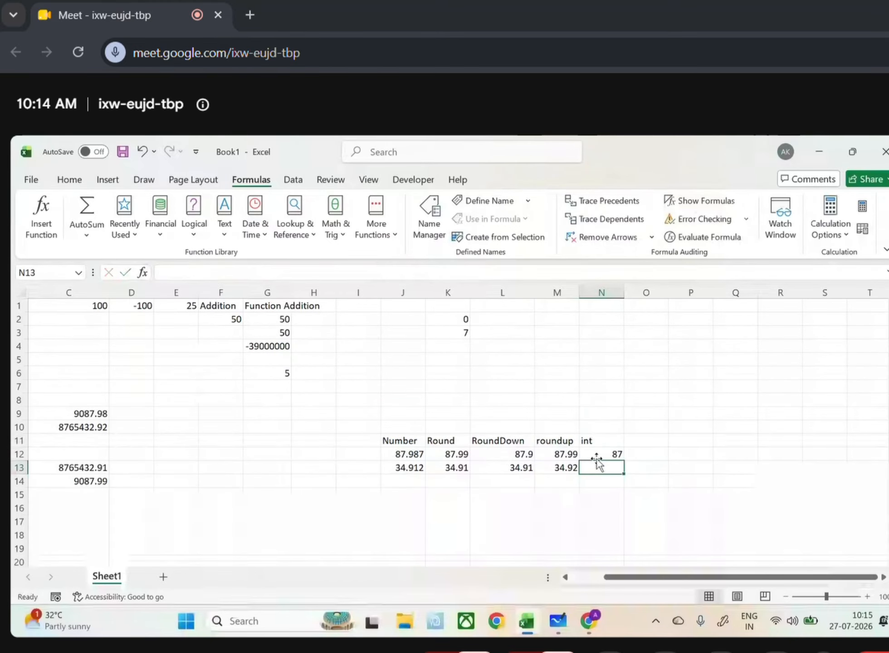
Fill the INT formula from N12 down to N13.
left_click(600, 453)
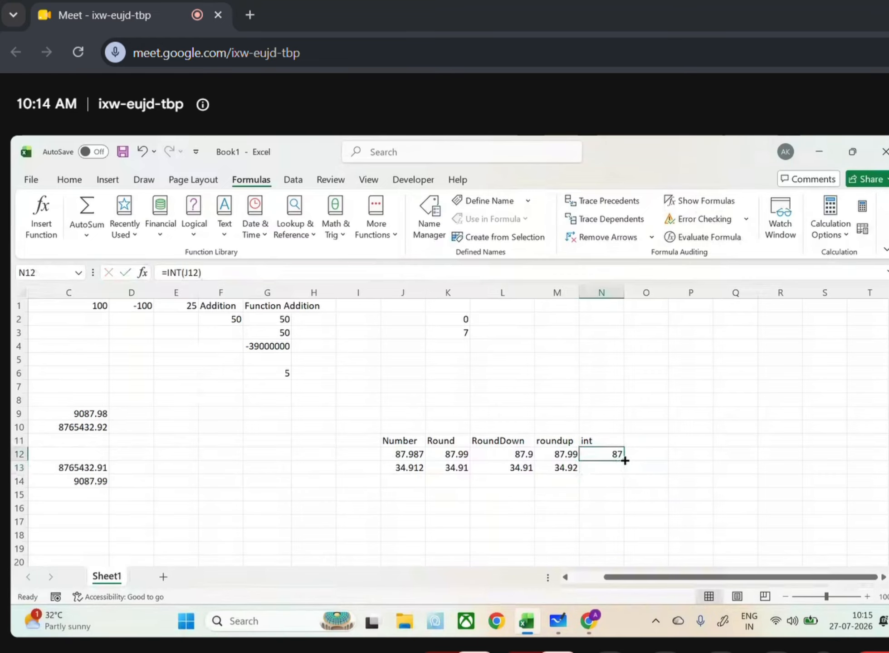
double_click(625, 460)
left_click(671, 477)
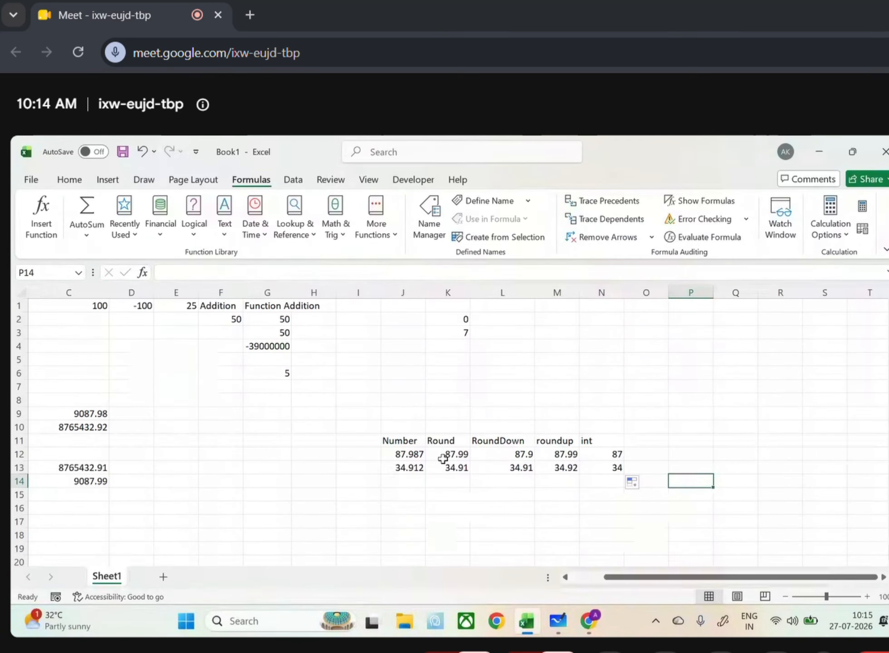
left_click(420, 454)
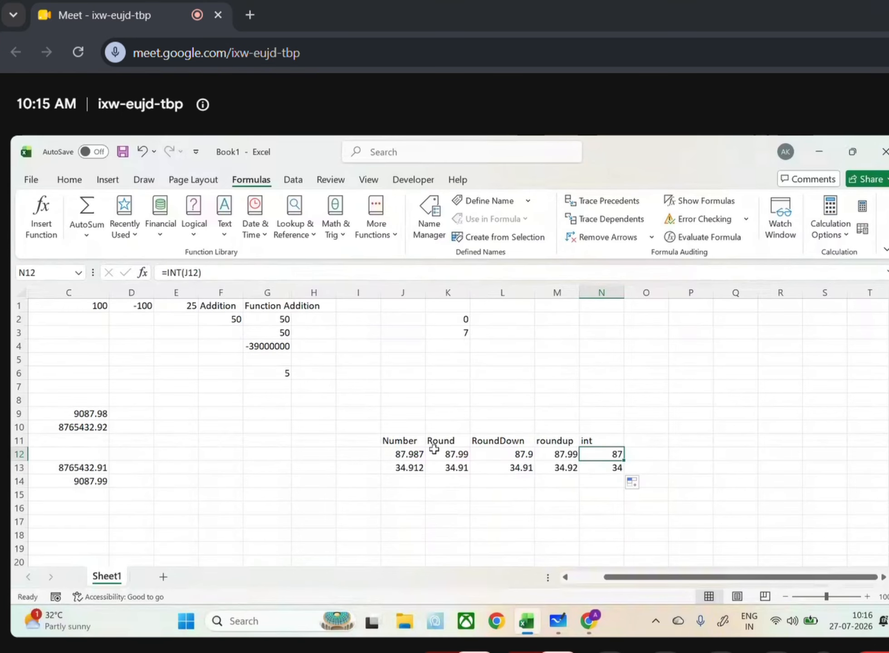
left_click(655, 438)
type("a")
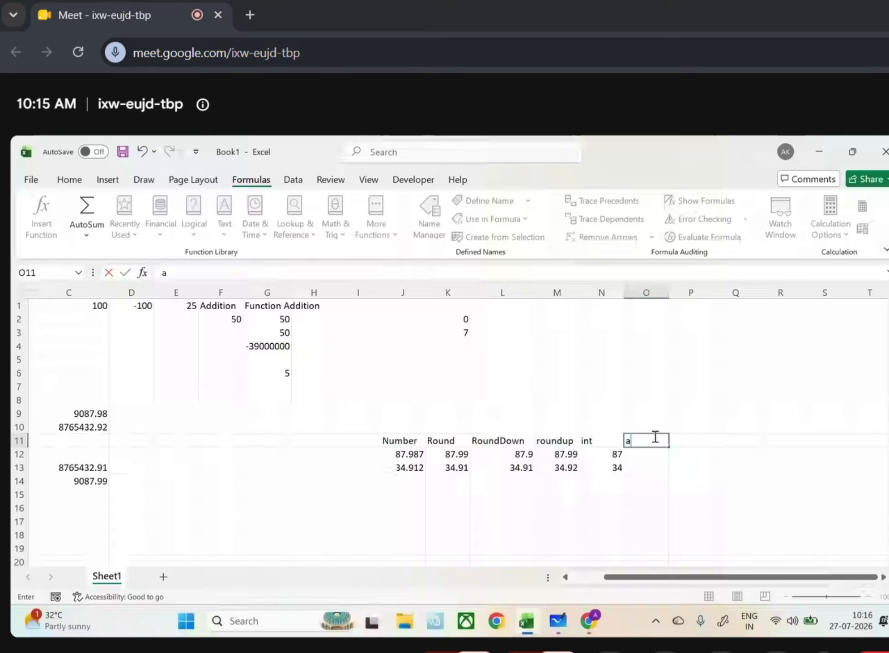
type("bs")
key("ctrl+Return")
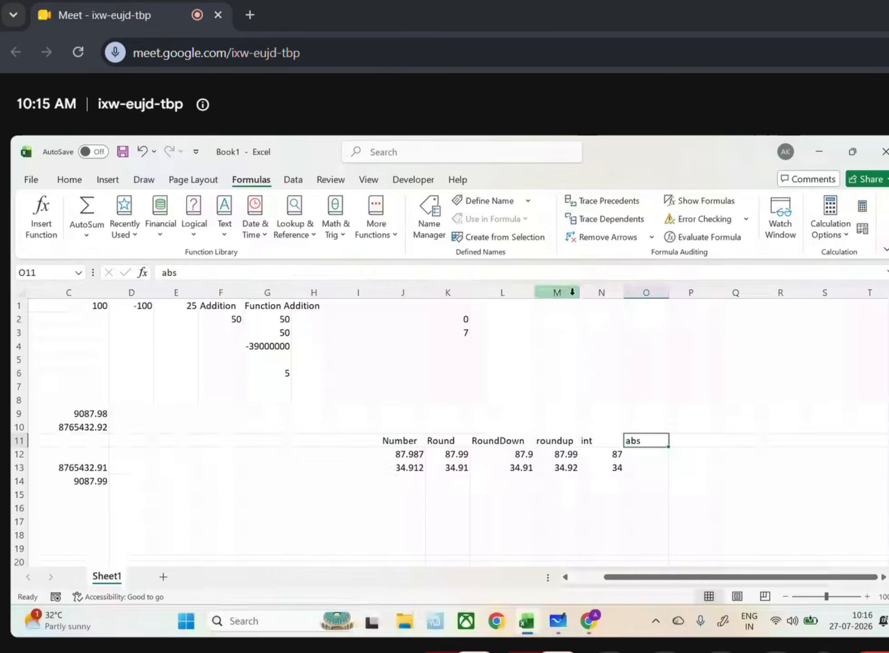
key("BackSpace")
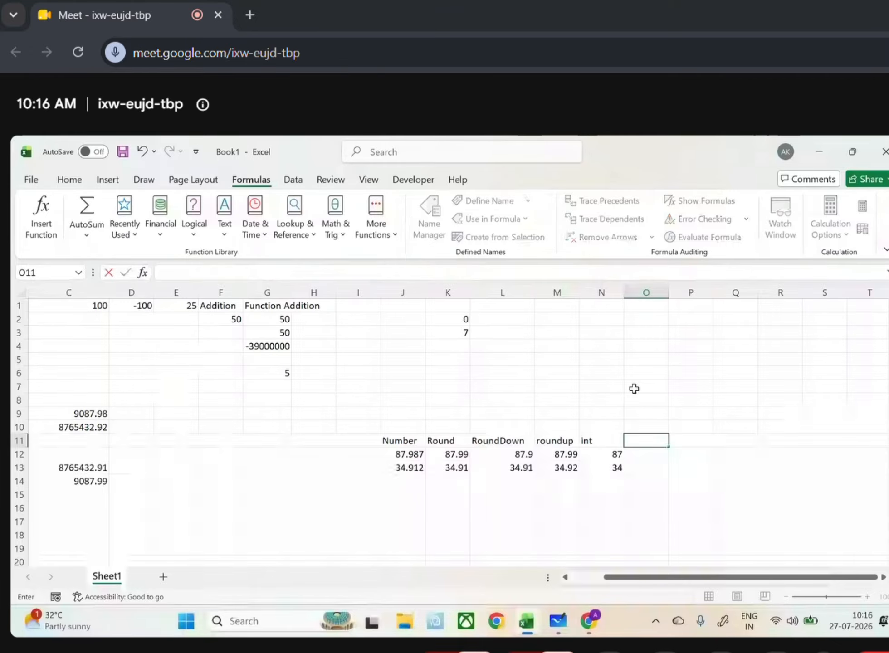
Enter -10, 99, -10.9 and -19.98 in N1:N4, and fill an ABS formula for them from O1 down to O4.
left_click(602, 307)
type("-10")
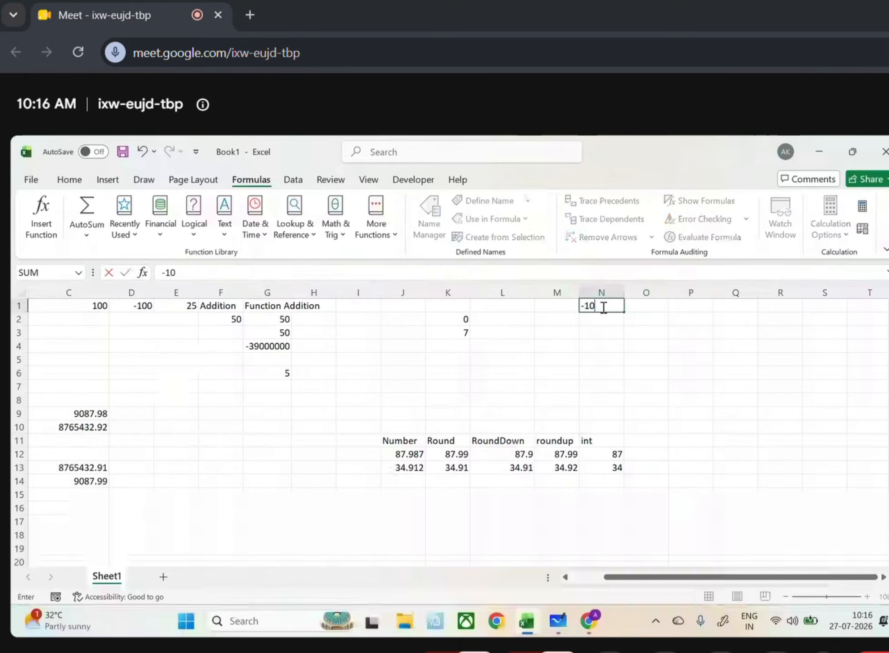
key("Return")
type("99")
key("Return")
type("-10.9")
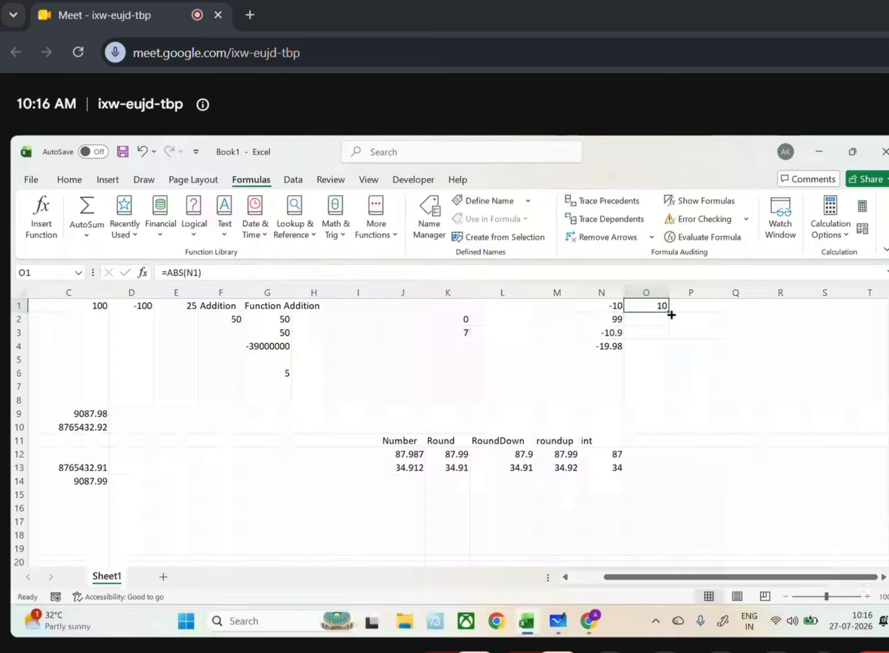
left_click_drag(671, 315, 670, 348)
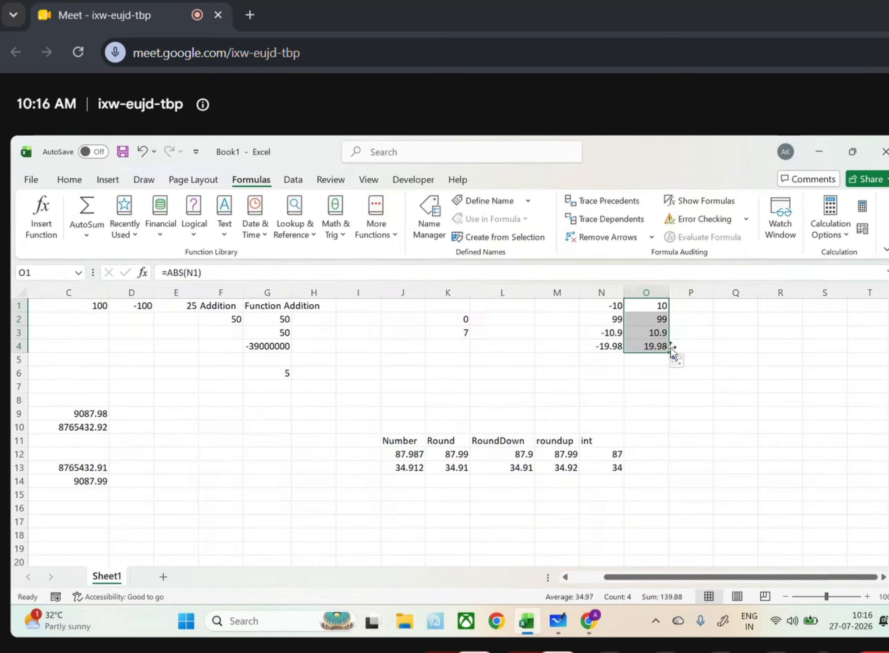
Show the open Chrome windows to switch to the Google Meet call.
left_click(588, 632)
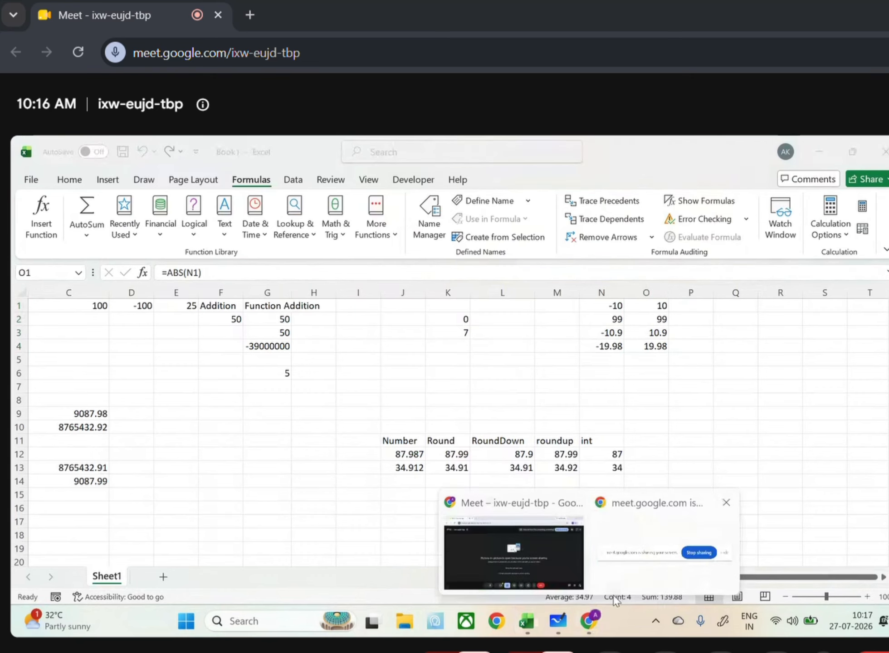
Switch to Microsoft Whiteboard and handwrite list items 6 "roundup" and 7 "rounddown" below Round.
left_click(558, 621)
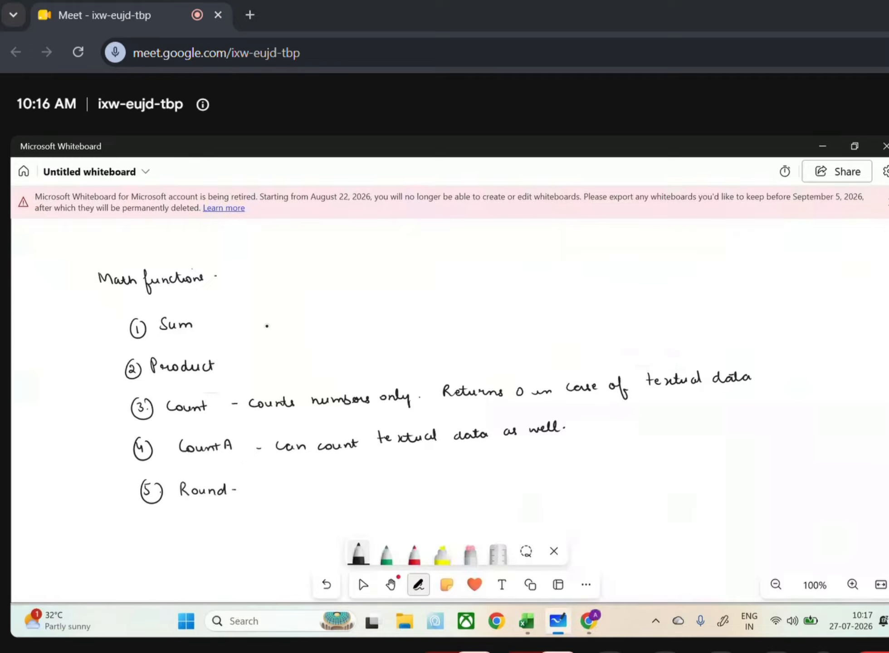
mouse_move(144, 516)
left_mouse_down()
mouse_move(147, 528)
mouse_move(235, 526)
mouse_move(218, 523)
left_mouse_up()
left_click_drag(244, 525, 250, 525)
left_click_drag(162, 548, 164, 561)
left_click_drag(182, 553, 264, 559)
Handwrite list items 8 "abs", 9 "mod" and 10 "sqrt" in a second column beside the Round items.
mouse_move(443, 464)
left_mouse_down()
mouse_move(442, 474)
mouse_move(452, 467)
mouse_move(477, 477)
left_mouse_up()
mouse_move(478, 466)
left_mouse_down()
mouse_move(487, 479)
mouse_move(447, 507)
left_mouse_up()
left_click_drag(440, 492, 493, 504)
left_click_drag(504, 503, 457, 534)
left_click_drag(461, 521, 466, 530)
left_click(493, 526)
mouse_move(462, 517)
left_mouse_down()
mouse_move(470, 534)
mouse_move(499, 534)
left_mouse_up()
left_click_drag(502, 529, 513, 528)
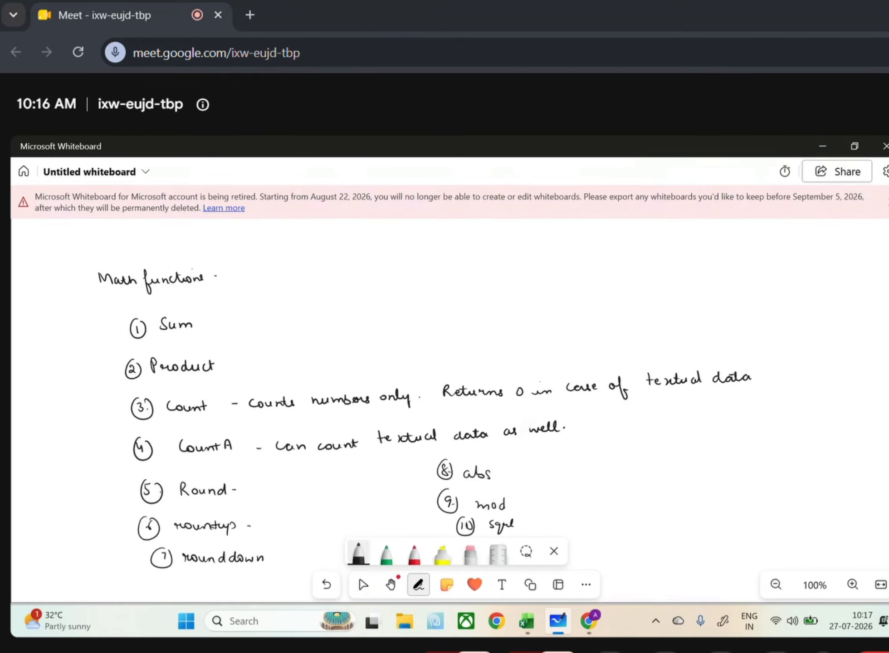
left_click(363, 584)
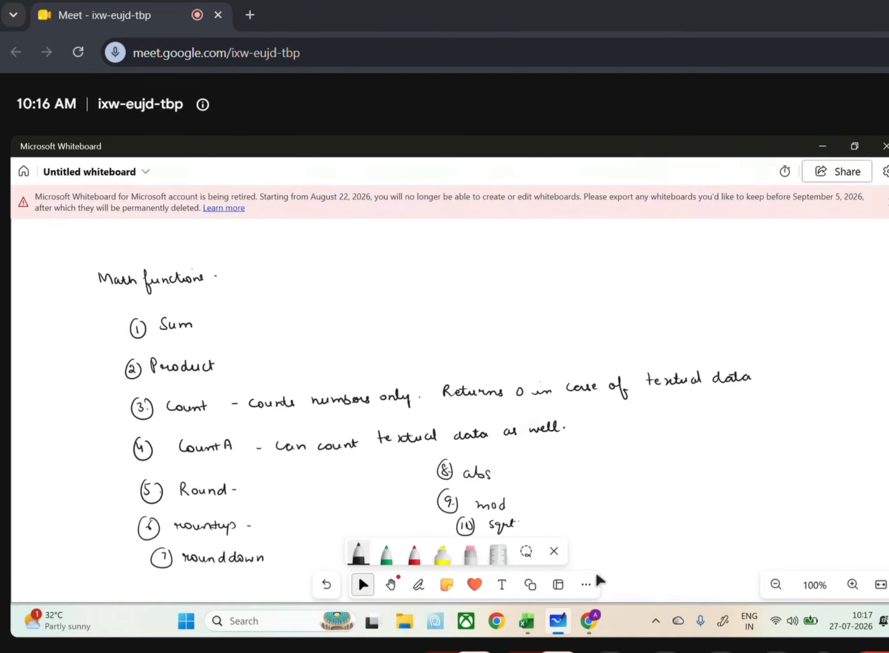
Switch to the Book1 workbook in Excel and enter "mod - returns remainder when two numbers are divided" in cell S1.
left_click(527, 628)
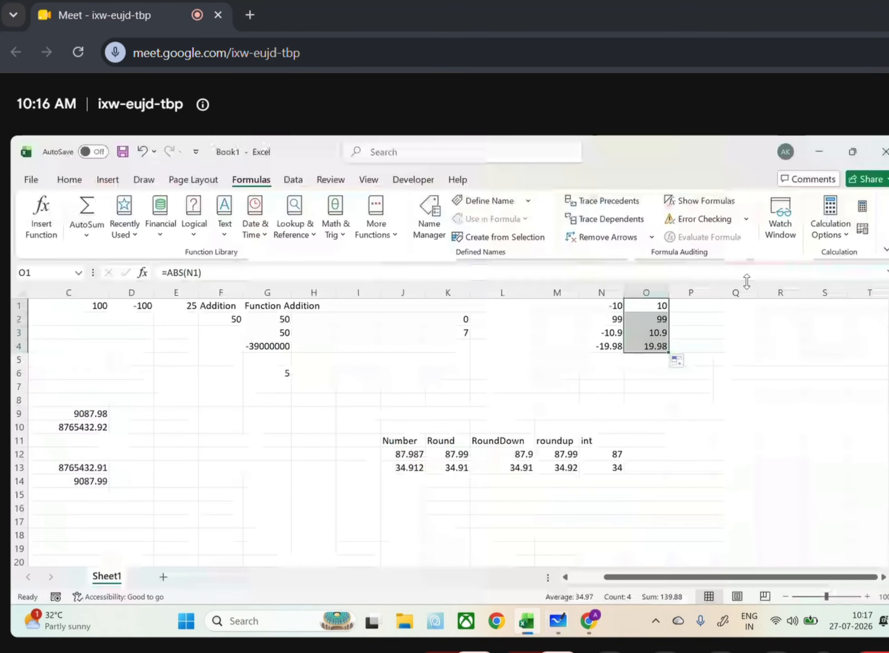
left_click(696, 305)
scroll(664, 319, "right", 3)
left_click(658, 307)
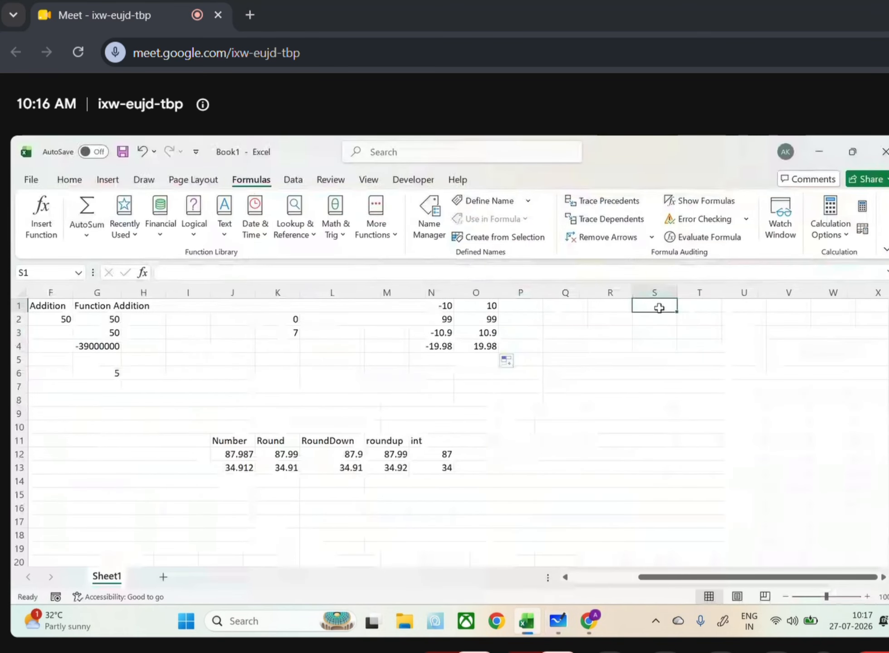
type("mod")
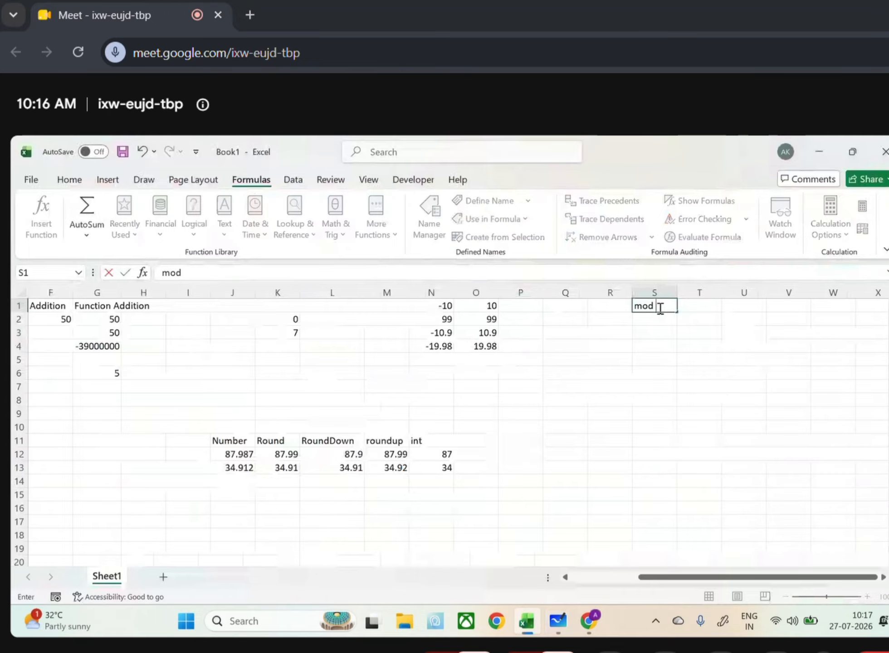
type(" - returns")
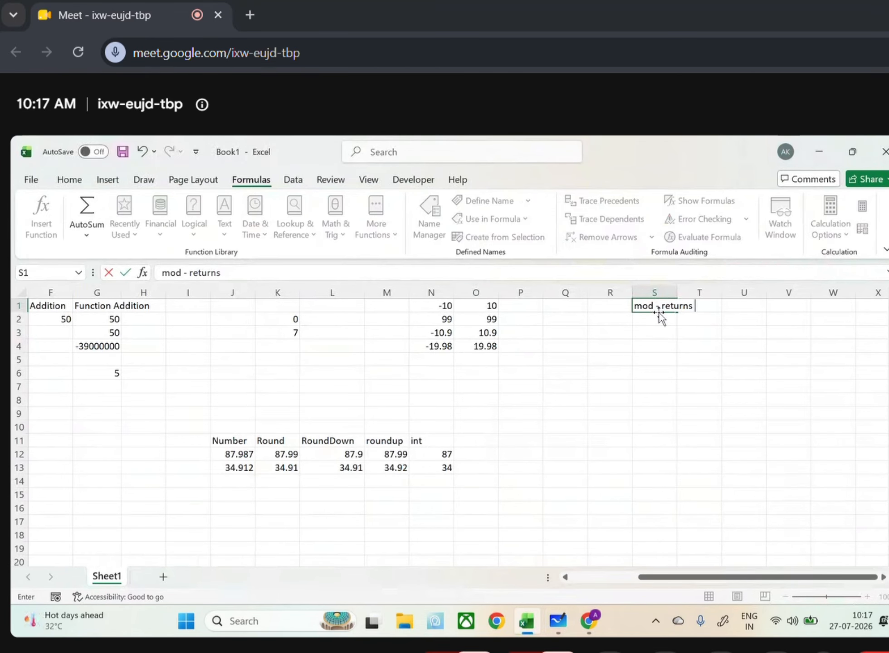
type("remainder when")
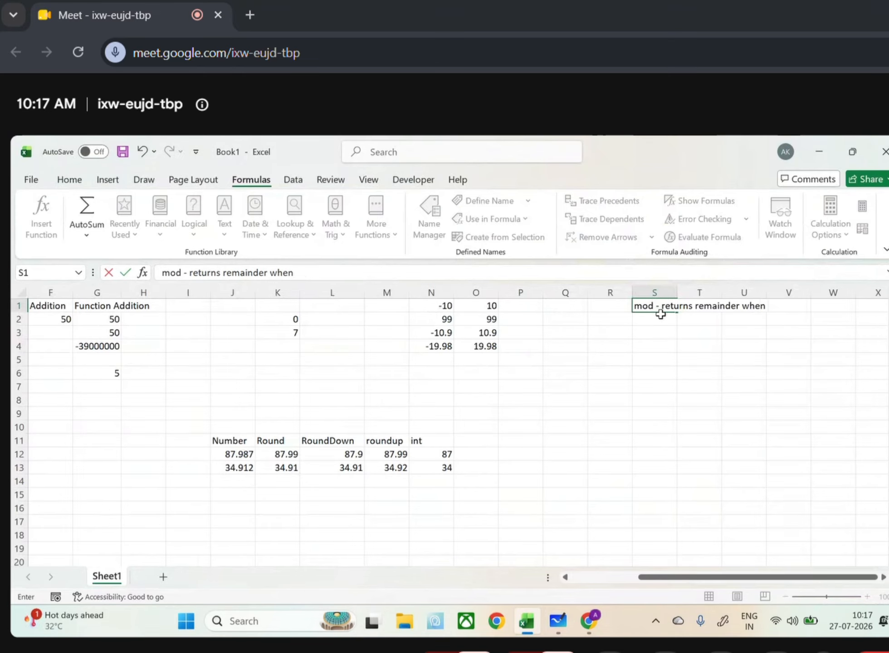
type(" two numbers re dii")
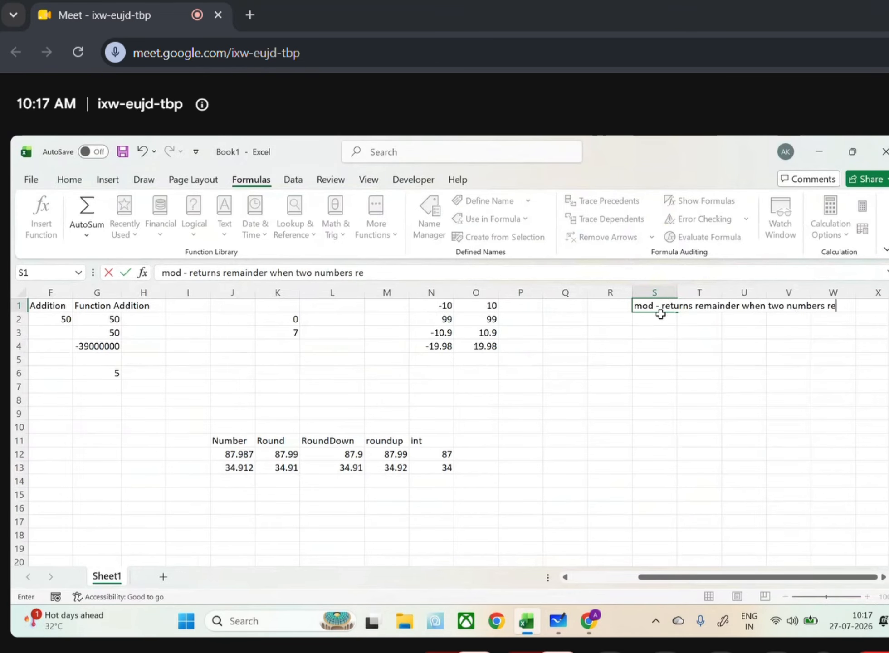
key("BackSpace")
key("BackSpace")
key("BackSpace")
key("BackSpace")
key("BackSpace")
key("BackSpace")
type("are divided")
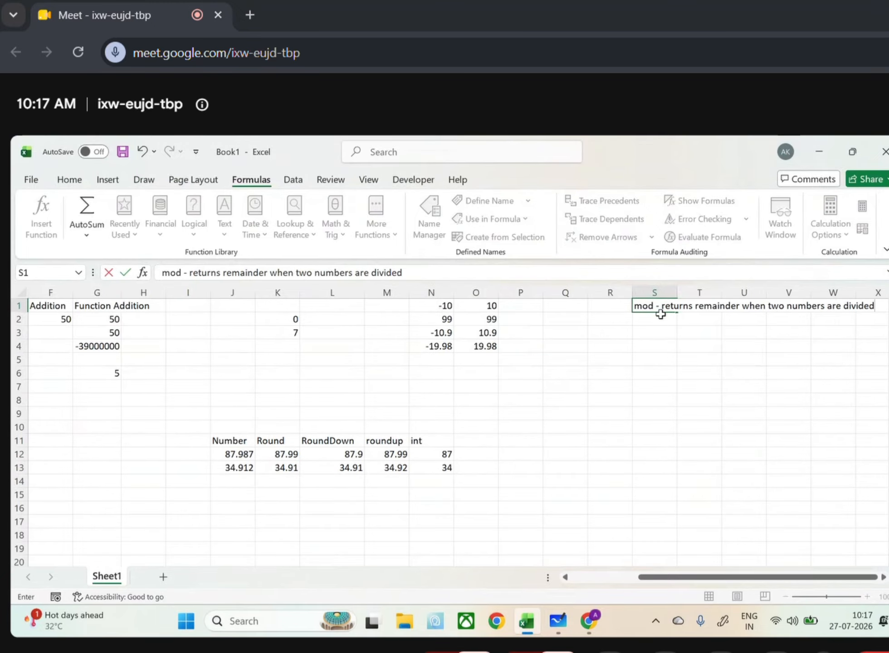
key("Return")
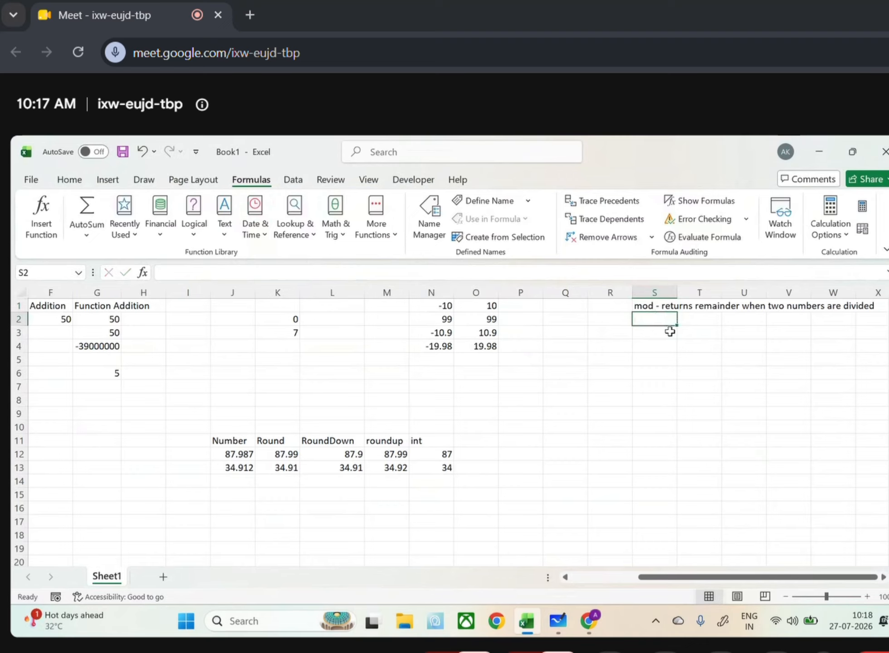
Enter the formula =MOD(10,3) in cell S2 below the mod note.
left_click(614, 318)
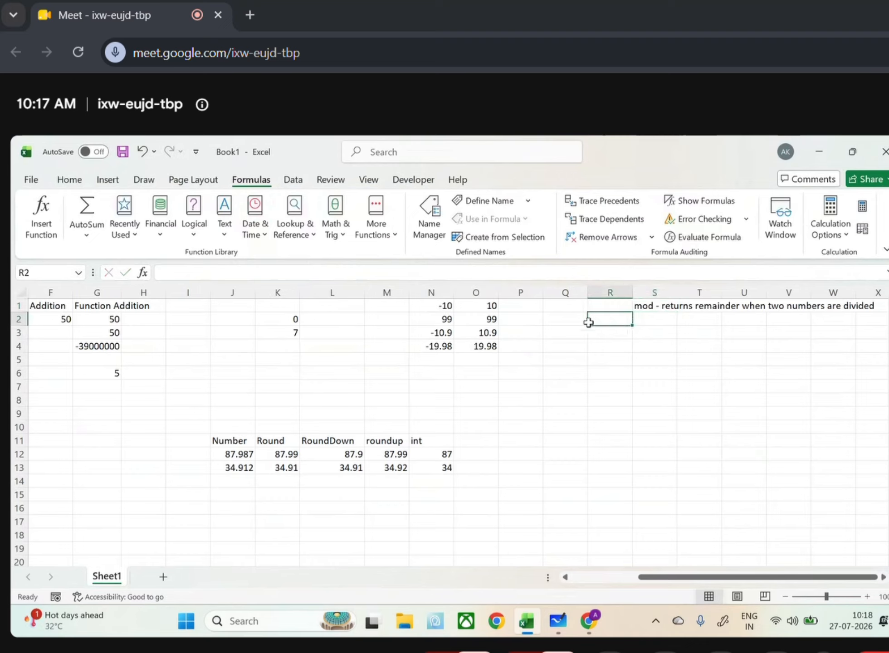
left_click(659, 320)
type("=m")
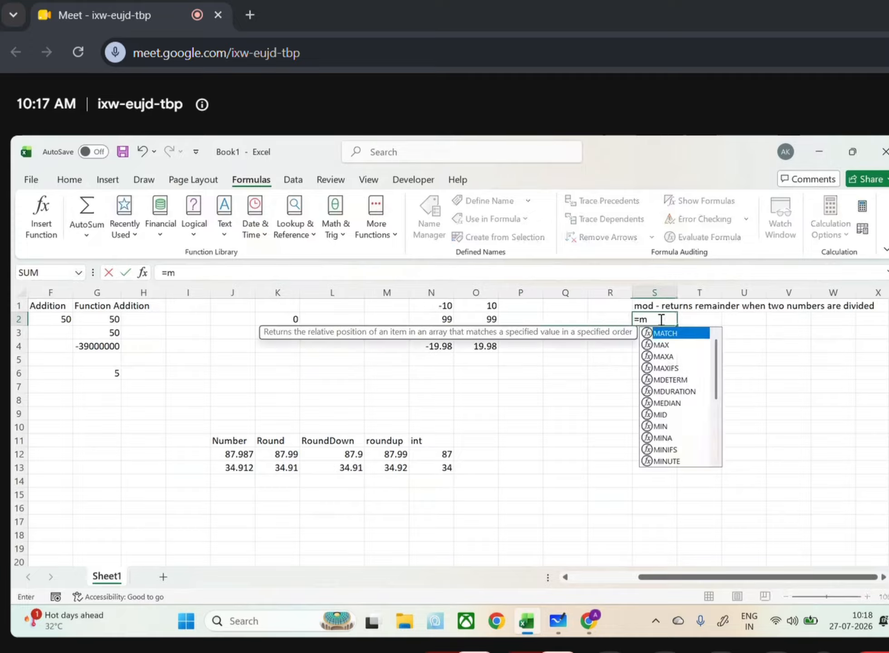
type("od(10,3")
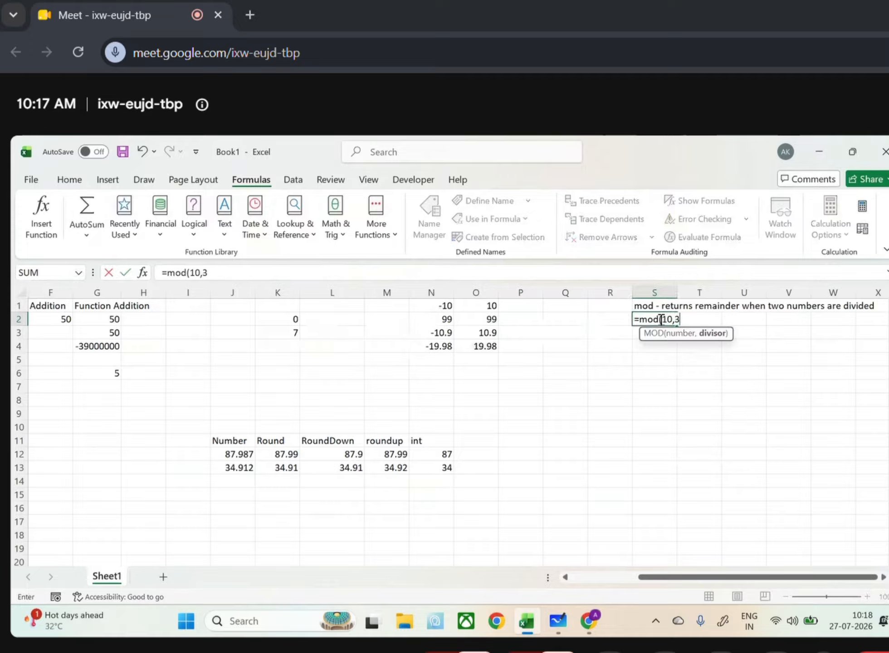
key("Return")
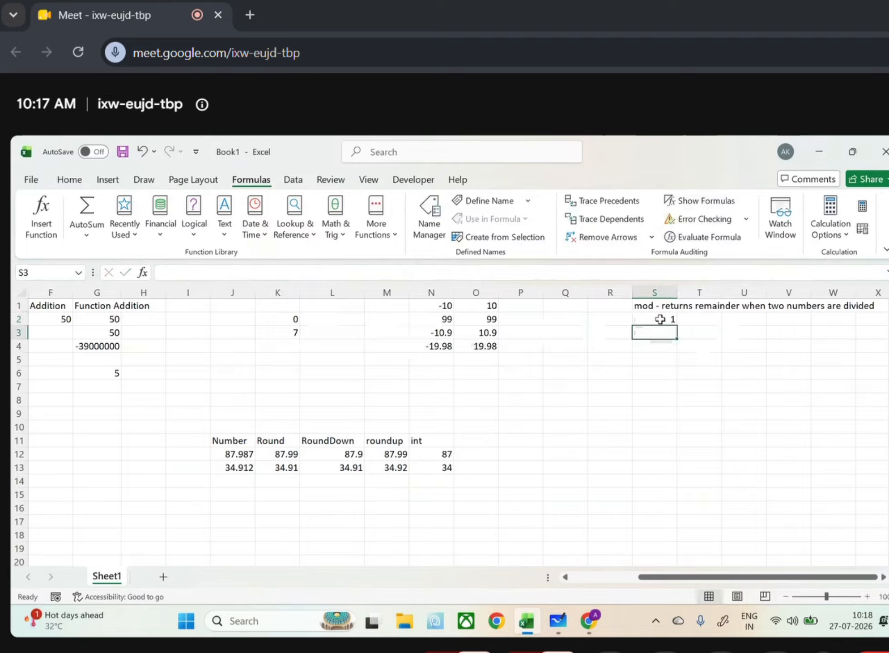
Replace the formula in cell S2 with =MOD(100,4).
left_click(659, 319)
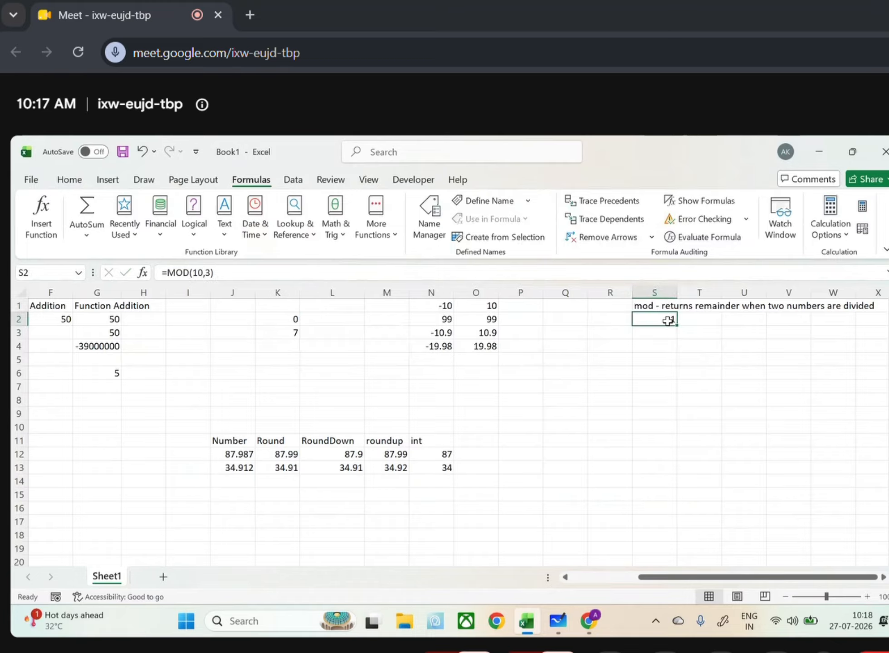
type("=mod(")
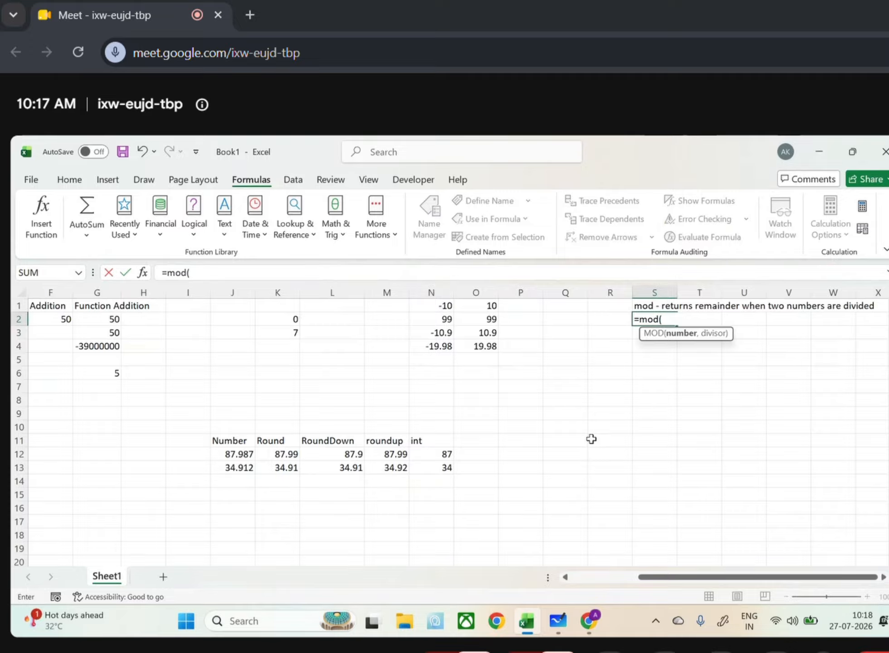
type("100,")
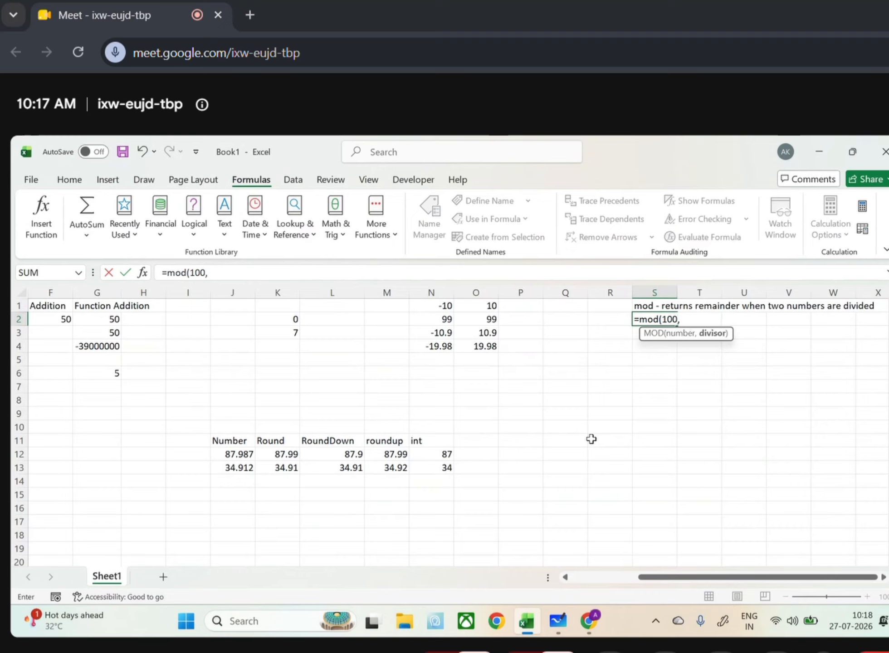
type("4")
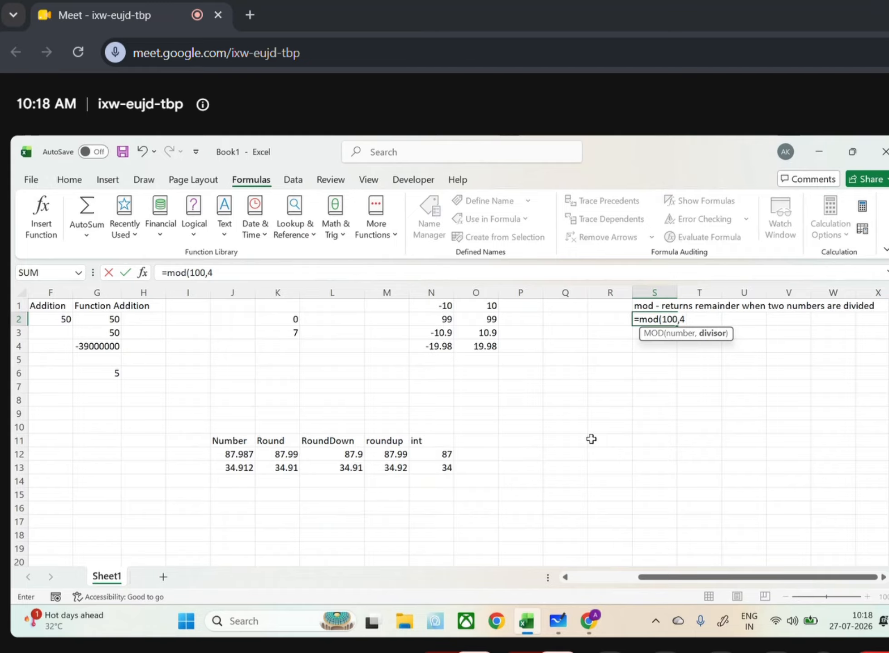
key("Return")
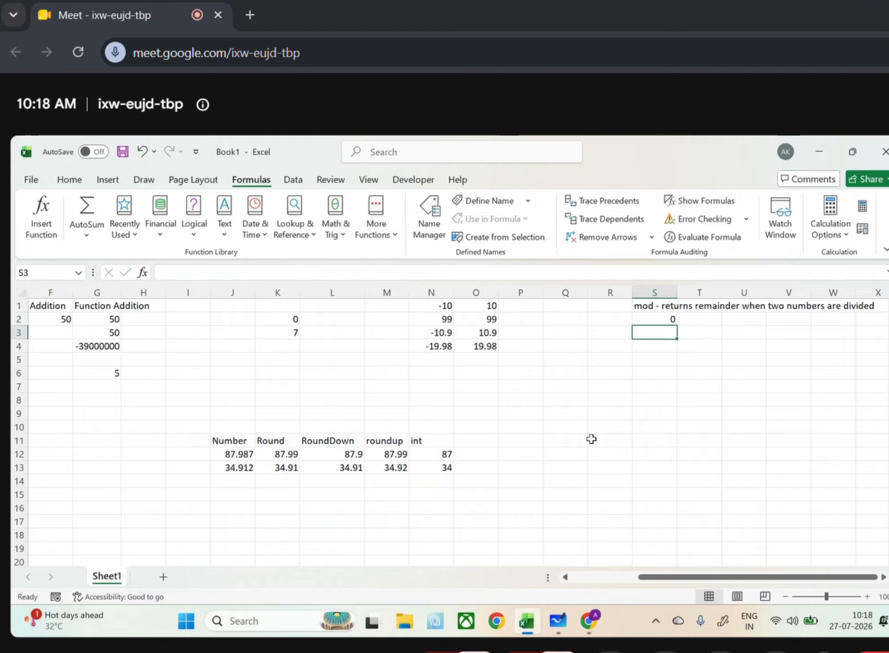
Change the divisor of the MOD formula in cell S2 to 3.
double_click(660, 318)
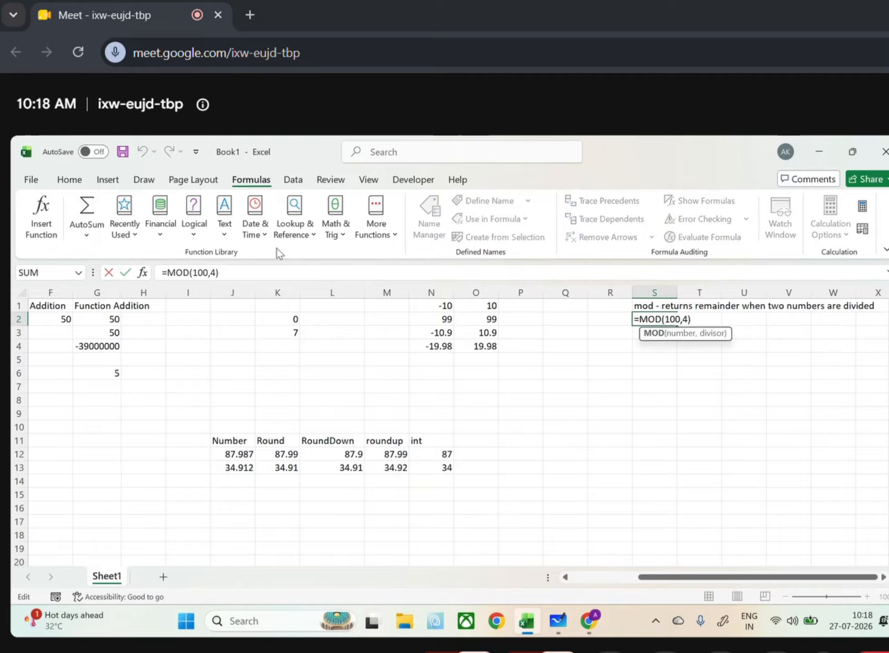
left_click(214, 272)
key("BackSpace")
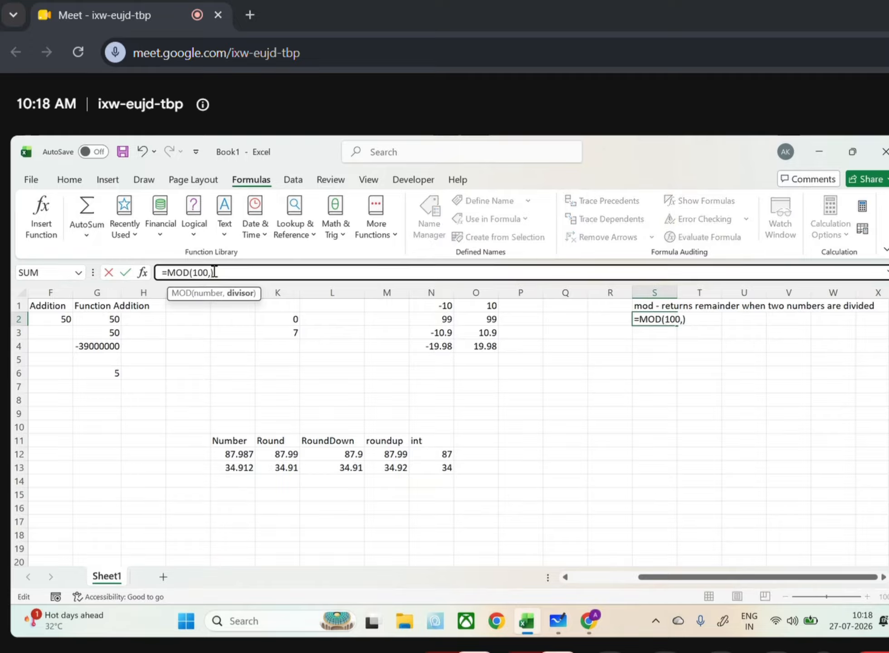
key("BackSpace")
key("BackSpace")
type(",3")
key("Return")
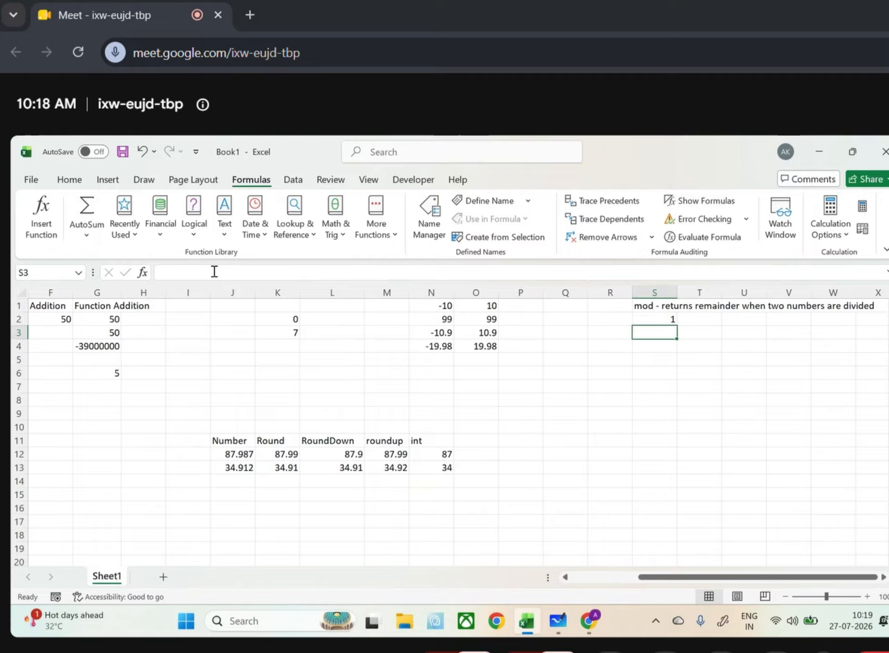
Look through the list of available Math & Trig functions.
left_click(335, 236)
scroll(361, 394, "down", 2)
scroll(360, 397, "down", 2)
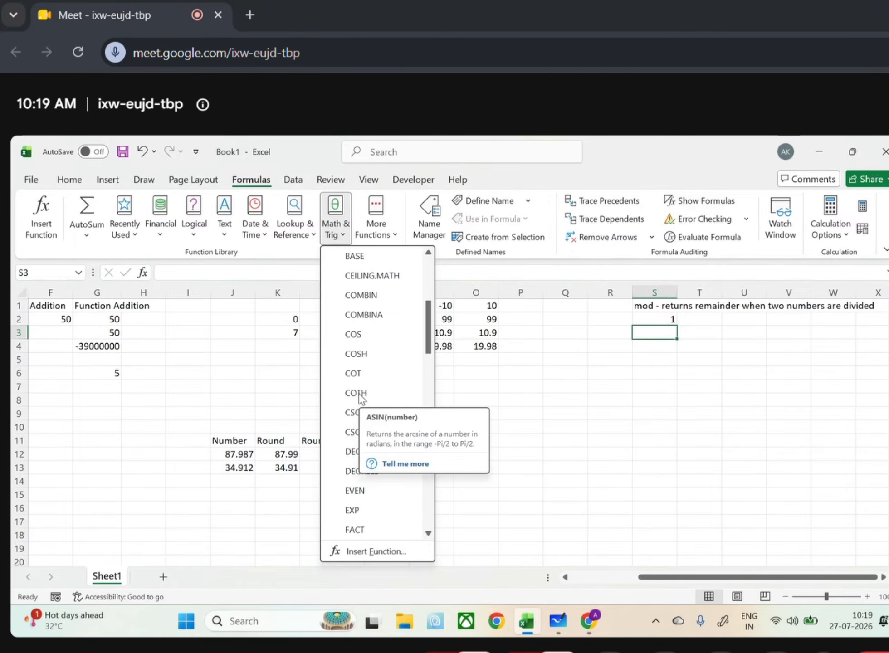
scroll(361, 394, "down", 15)
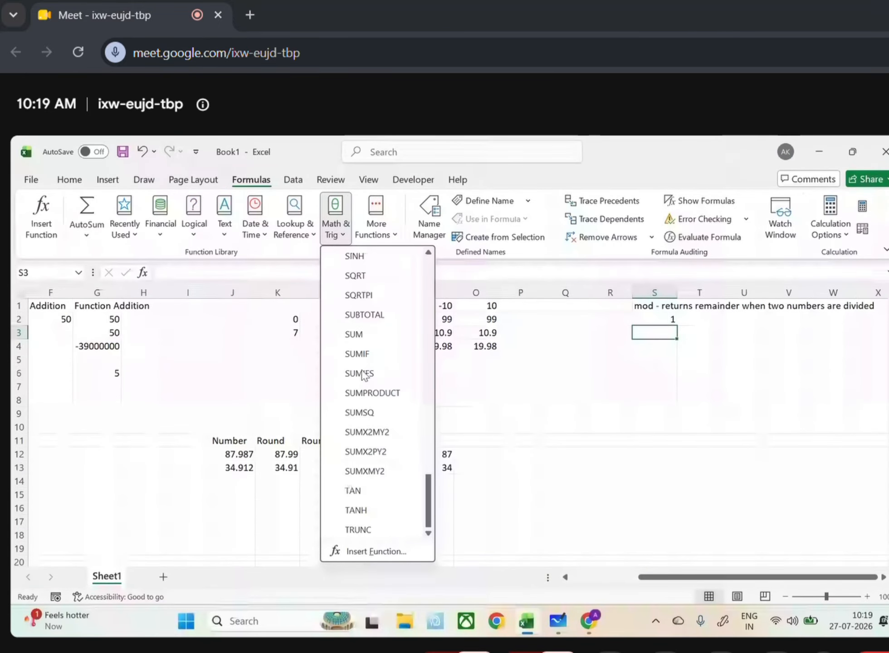
scroll(371, 453, "up", 15)
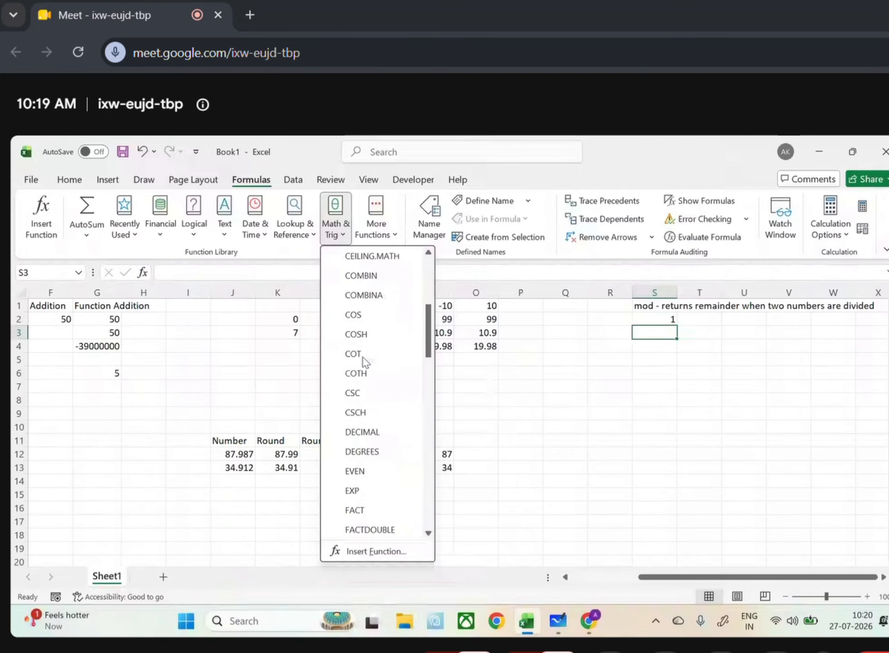
scroll(363, 361, "up", 2)
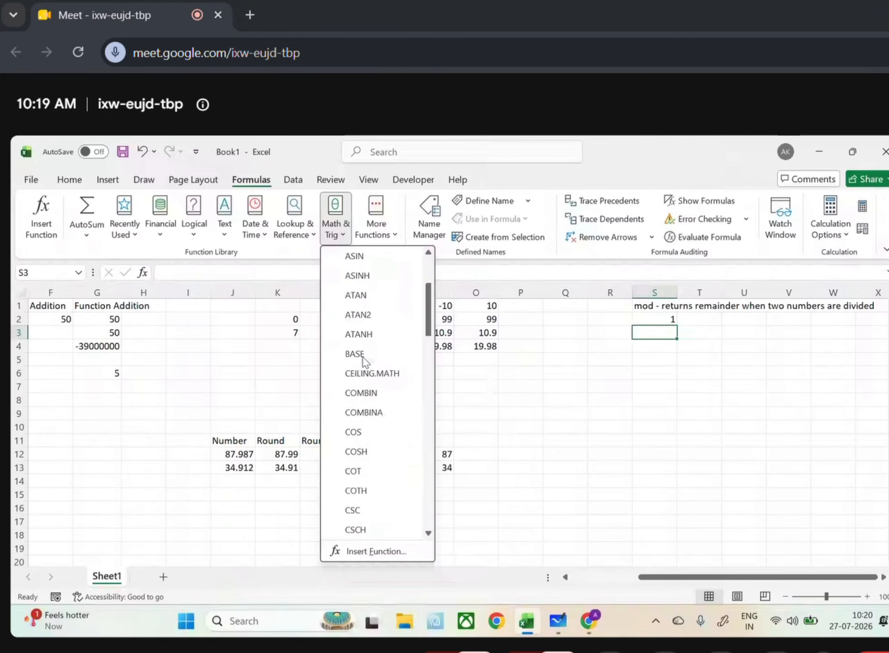
scroll(362, 361, "up", 1)
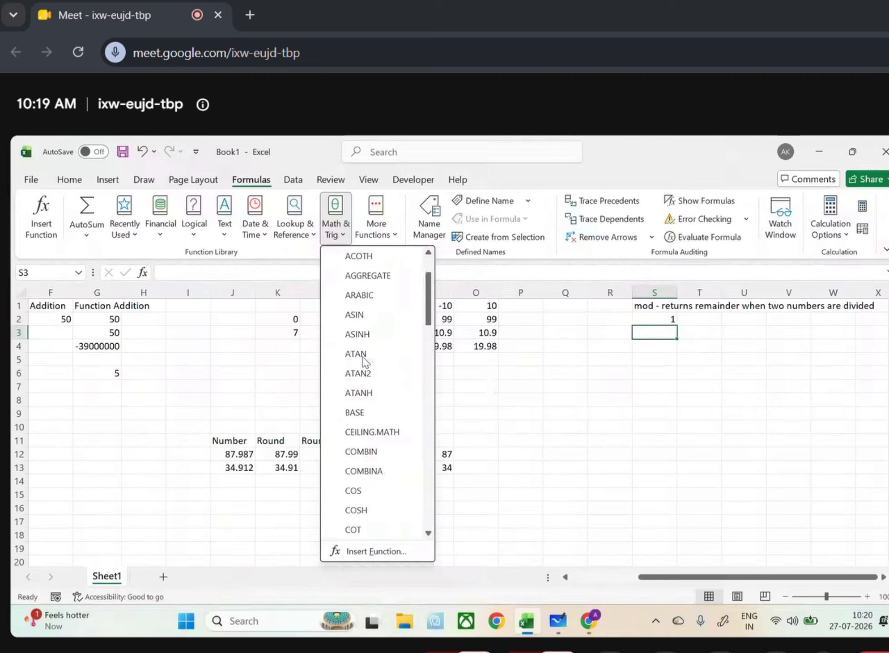
scroll(357, 288, "down", 15)
Calculate the square root of 144 in cell S5 with the SQRT function.
left_click(671, 359)
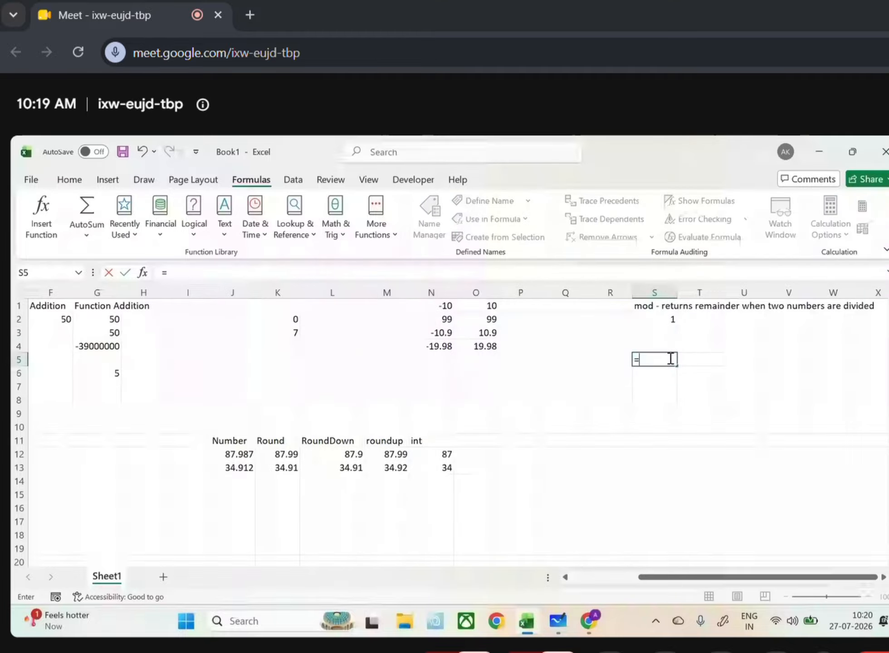
type("=sqrt(1")
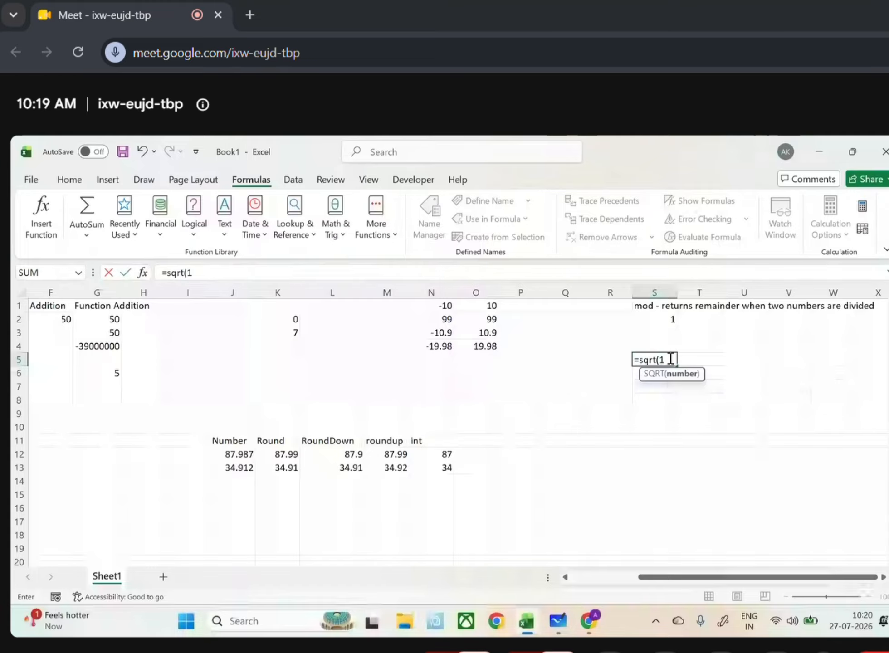
type("44")
key("Return")
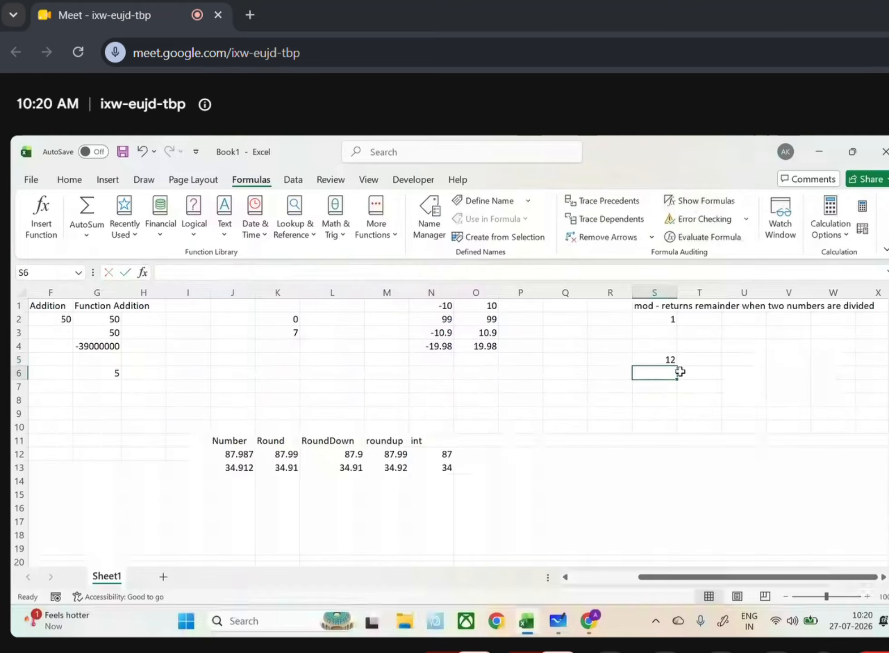
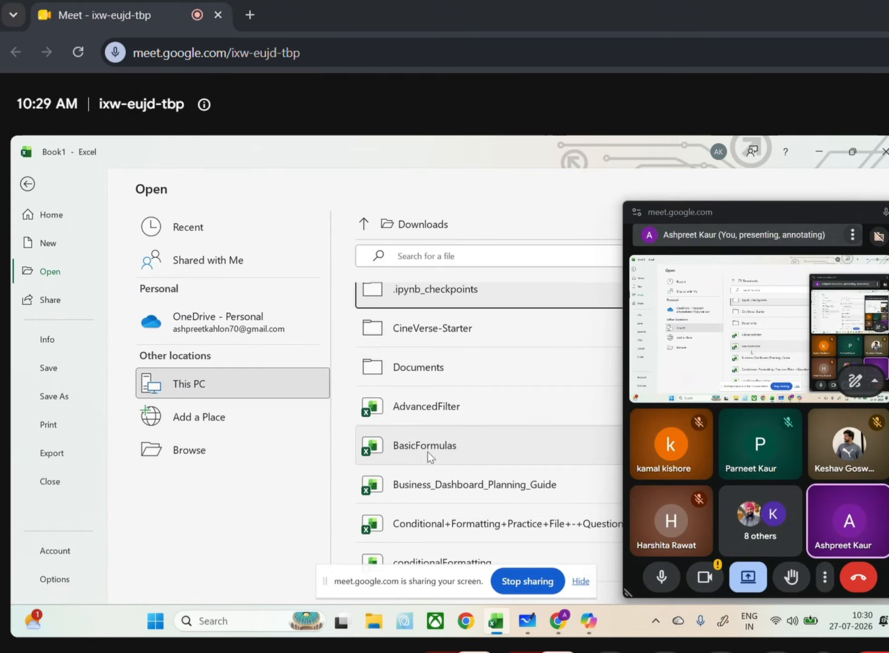
Open the BasicFormulas workbook from Downloads and dismiss the Meet screen-sharing notice and floating call window.
left_click(427, 451)
left_click(580, 584)
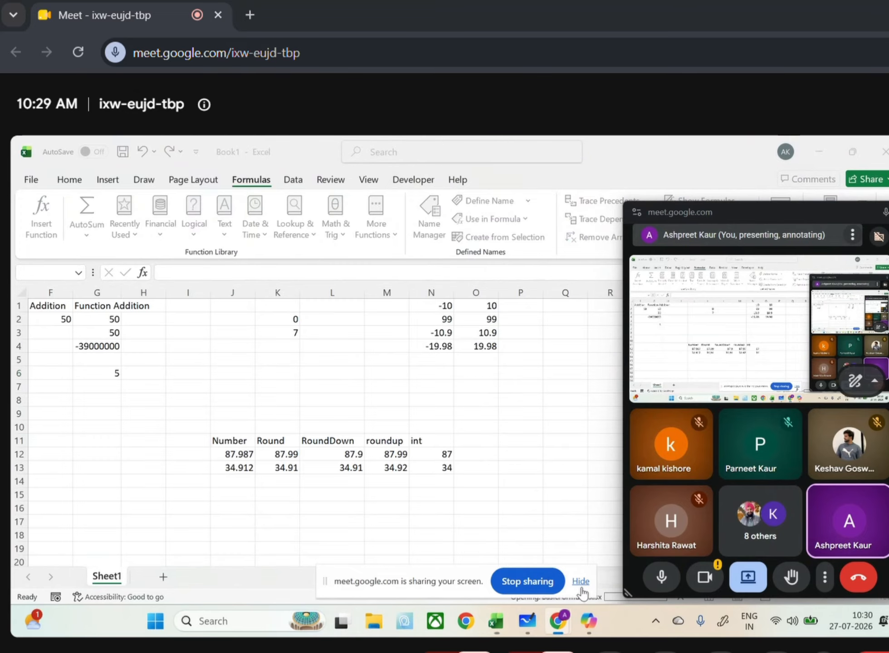
left_click(885, 212)
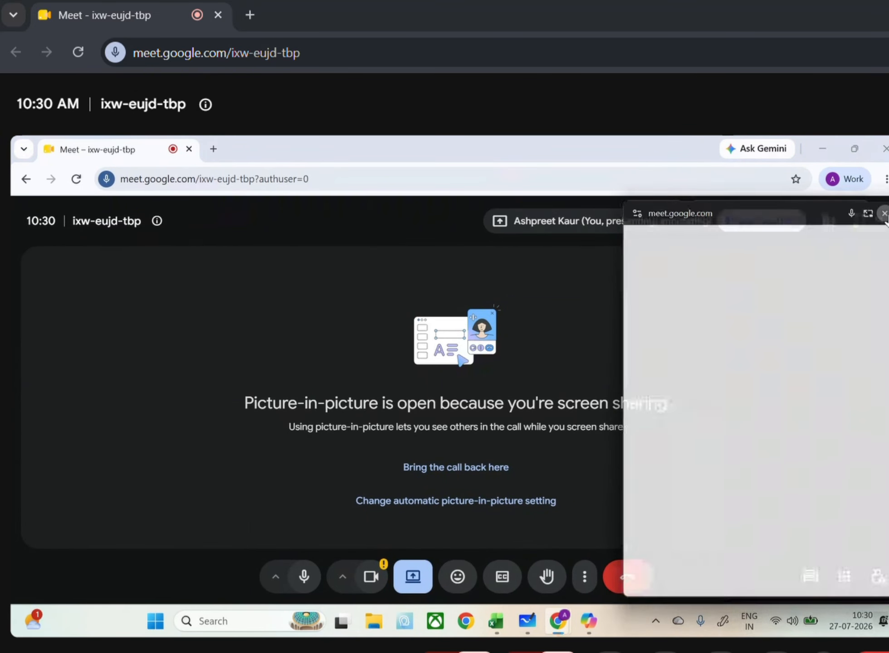
mouse_move(498, 615)
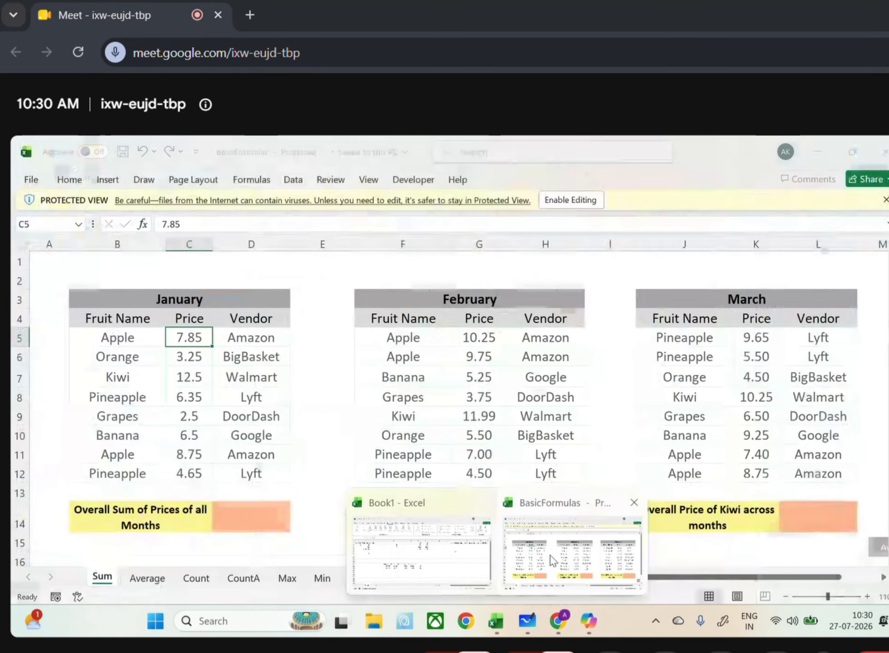
Switch to the Average sheet of the BasicFormulas workbook and enable editing.
left_click(550, 555)
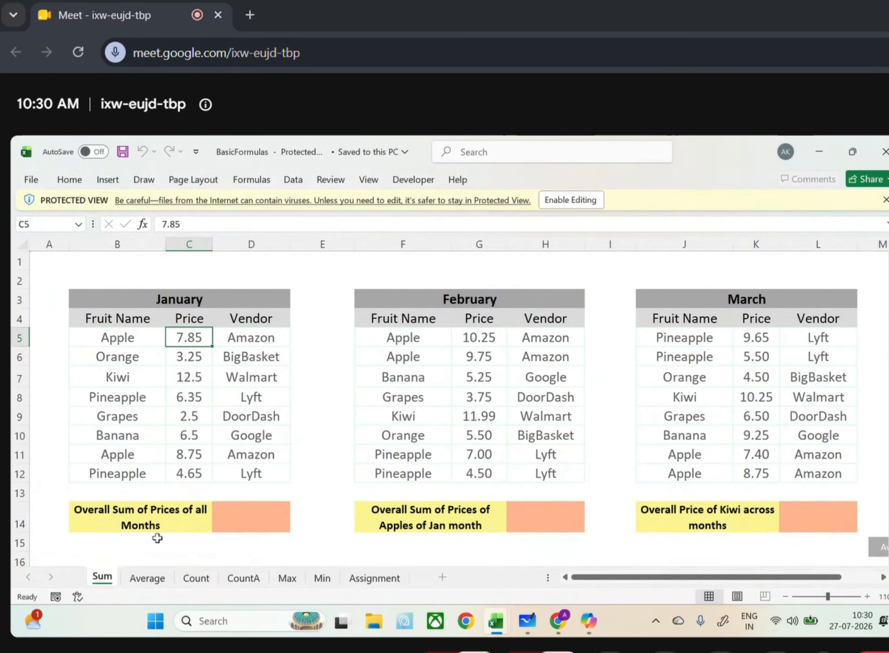
left_click(144, 578)
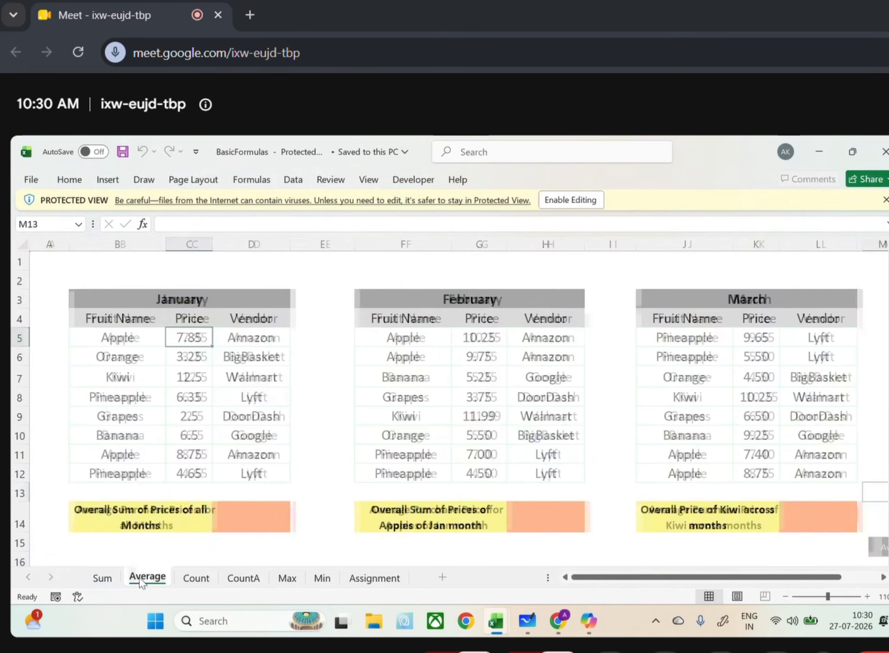
left_click(246, 516)
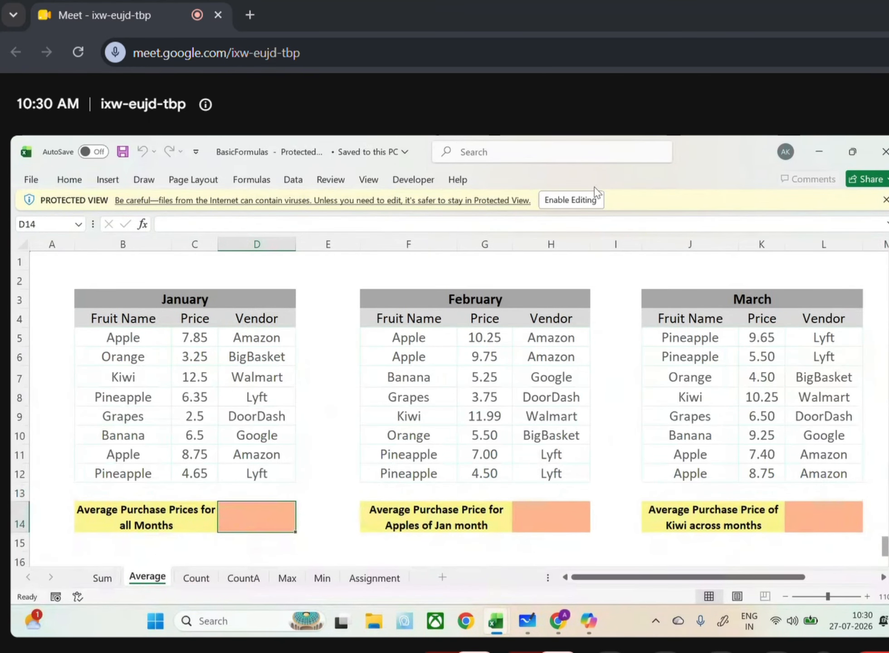
left_click(582, 201)
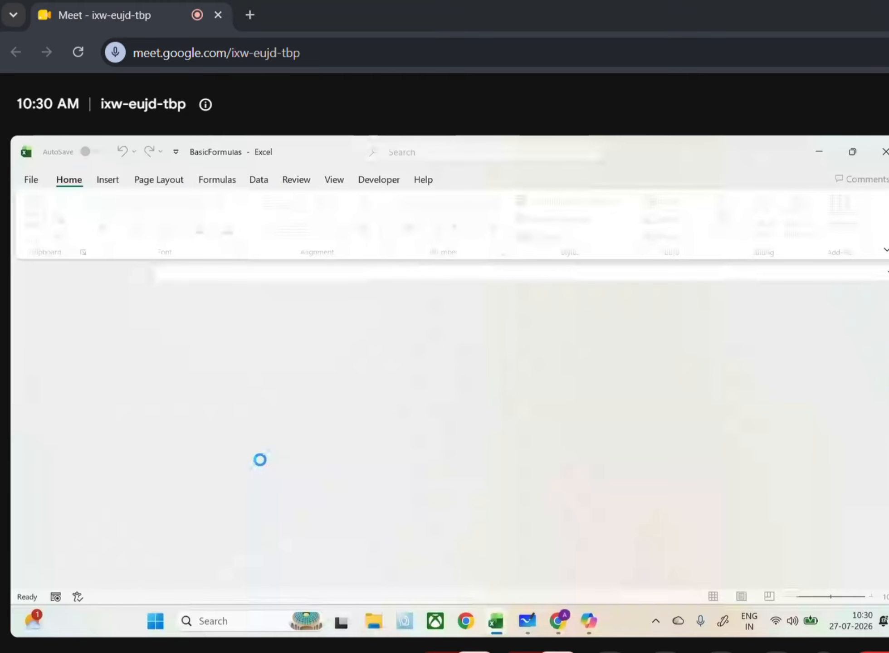
Calculate the average purchase price for all months in cell D14 with AVERAGE over C5:C12, G5:G12 and K5:K12.
type("=average")
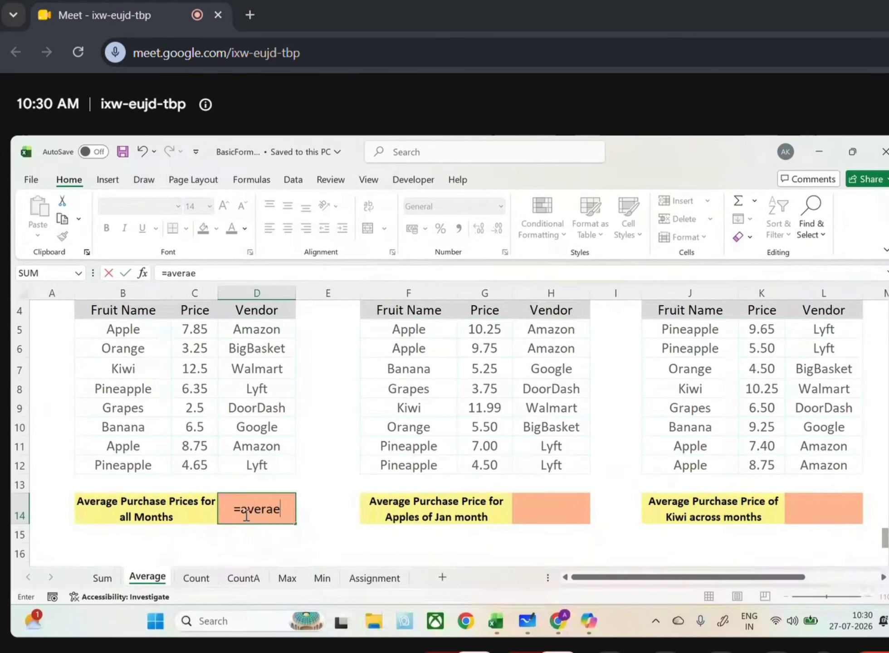
key("BackSpace")
type("ge(")
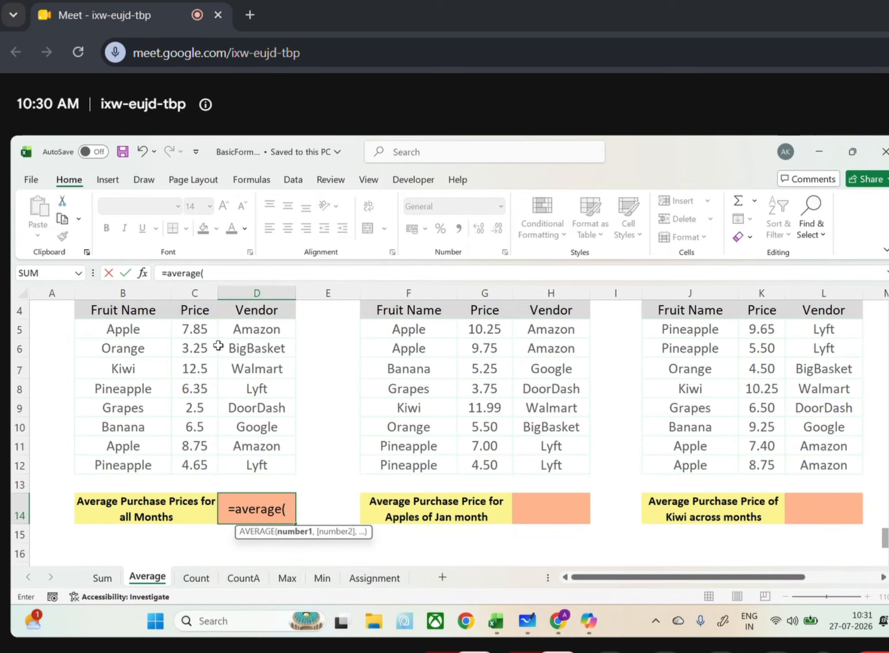
left_click_drag(214, 327, 216, 462)
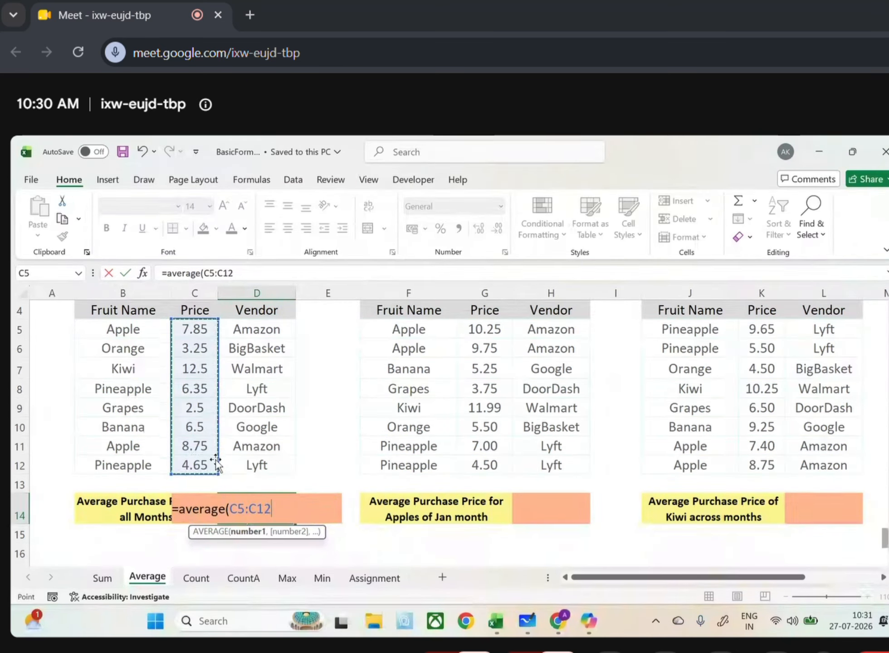
type(",")
left_click_drag(481, 327, 488, 466)
type(",")
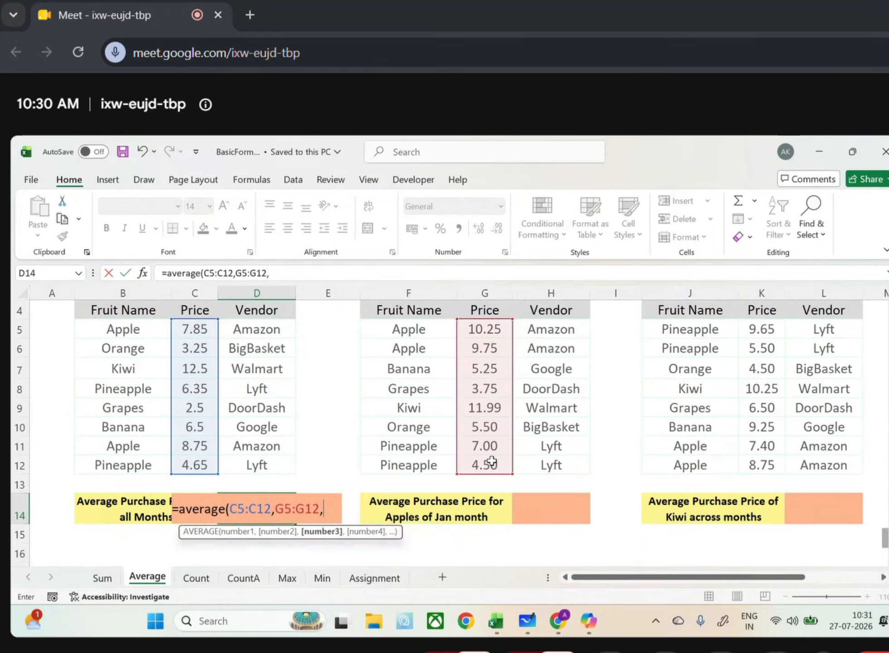
left_click_drag(761, 326, 773, 461)
type(")")
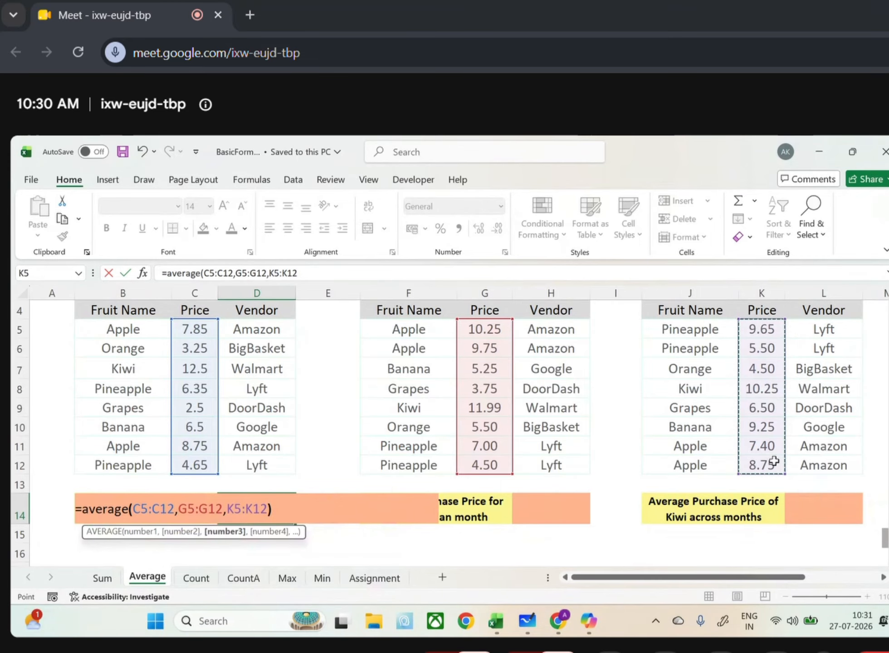
key("Return")
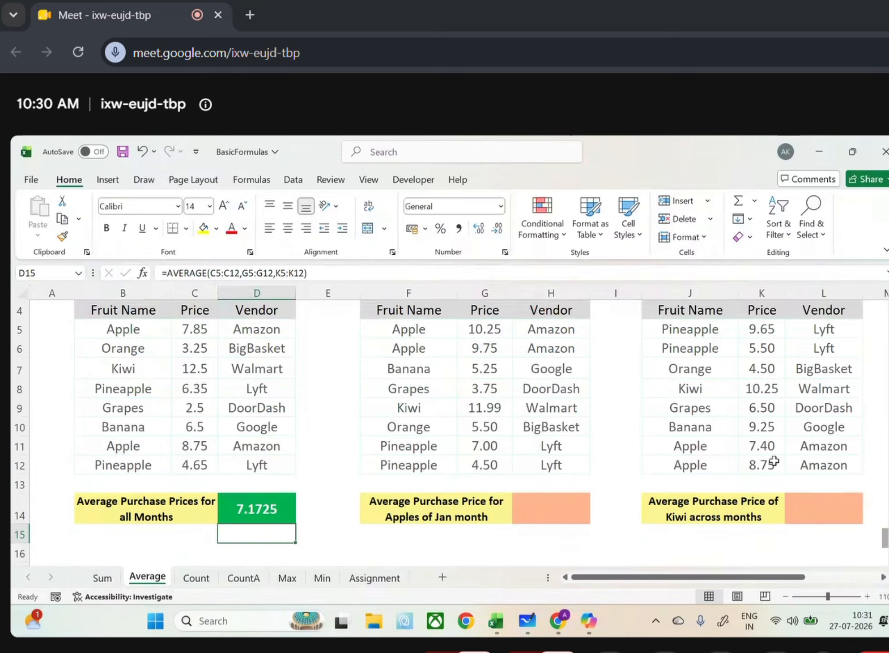
Calculate the average purchase price for January's apples in cell H14 with AVERAGE of C5 and C11.
left_click(533, 505)
type("=")
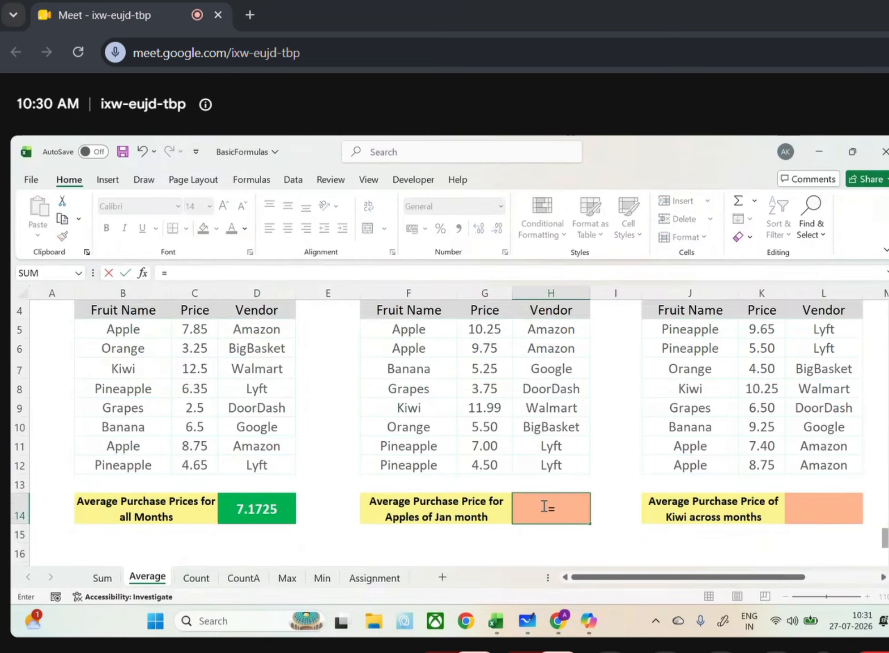
type("average")
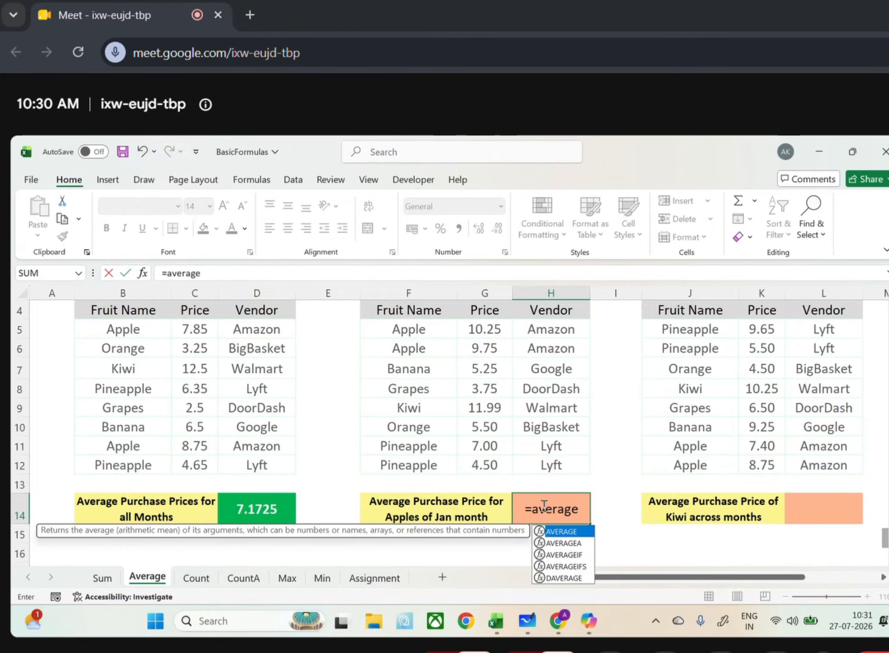
type("(")
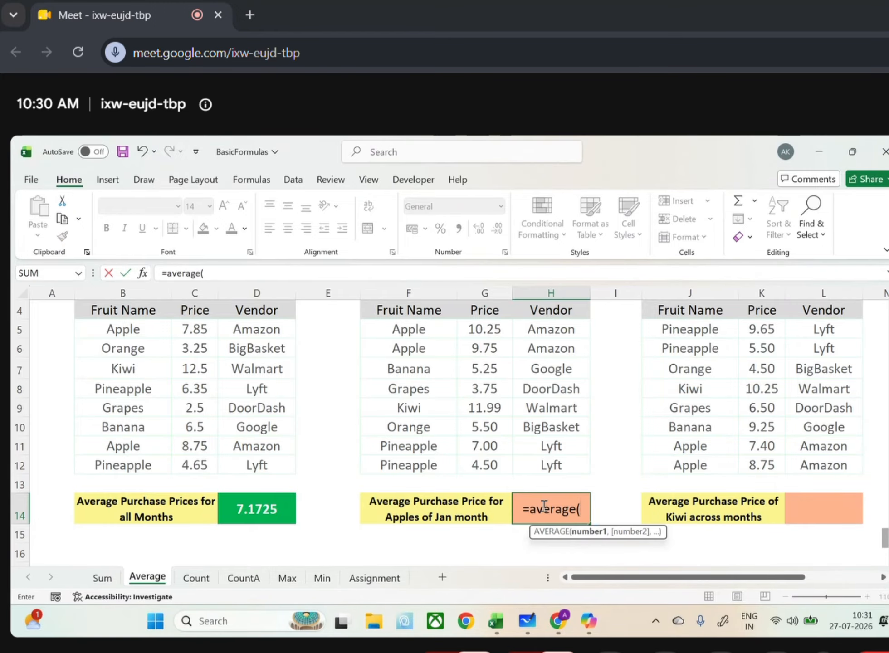
left_click(195, 323)
scroll(209, 375, "up", 1)
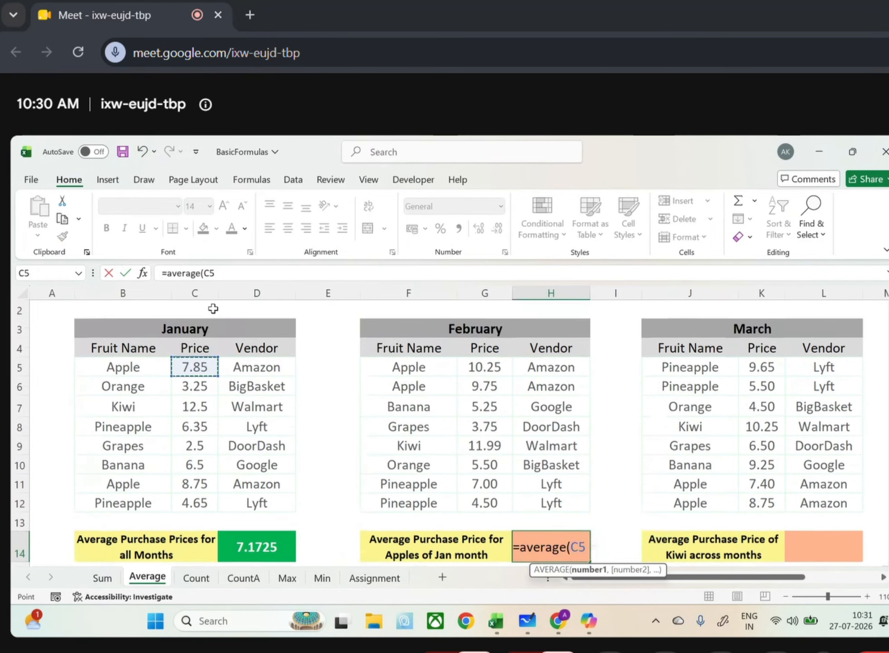
type(",")
left_click(183, 483)
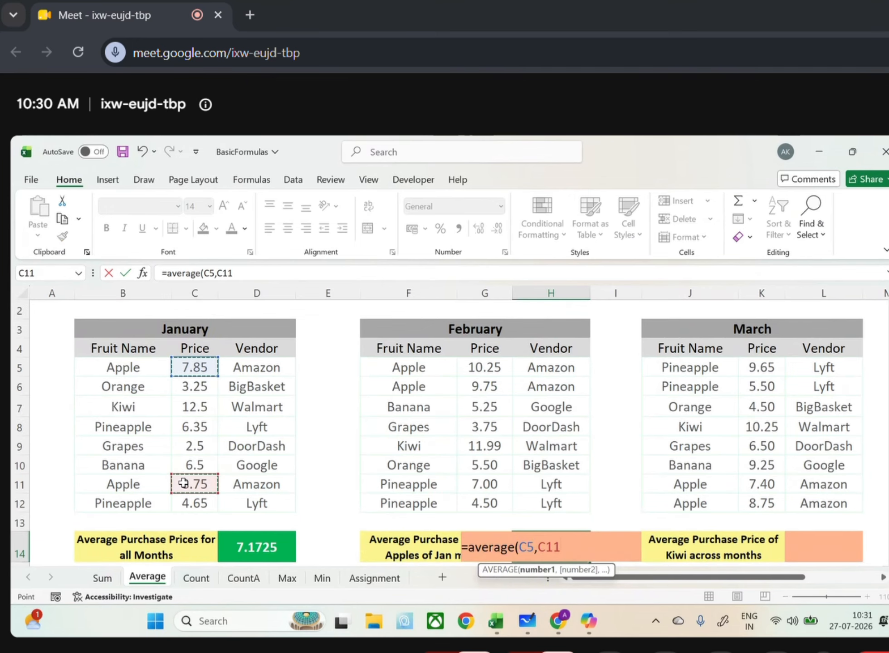
type(")")
key("Return")
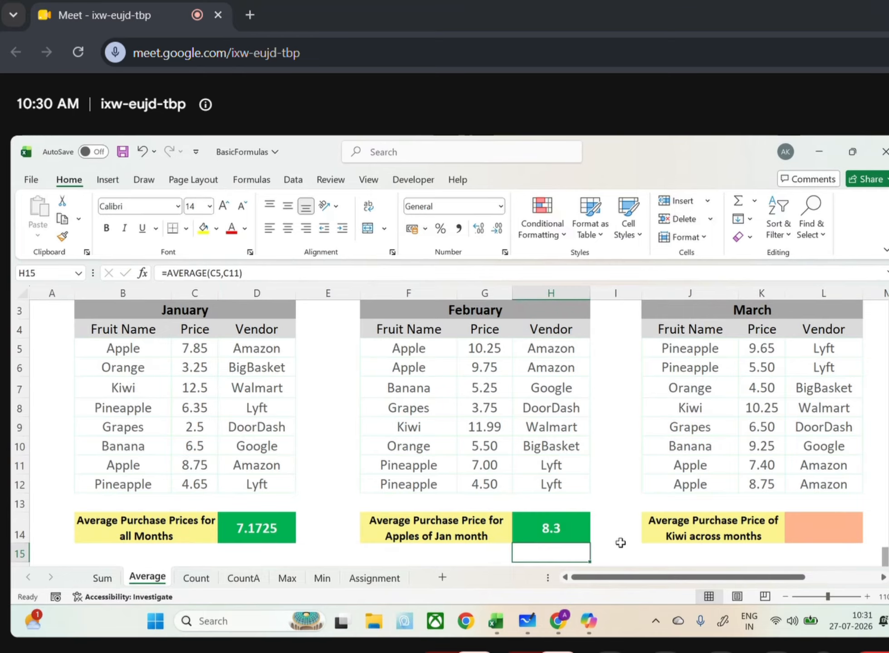
Calculate the average purchase price of Kiwi across months in cell L14 with AVERAGE of C7, G9 and K8.
left_click(797, 530)
type("=")
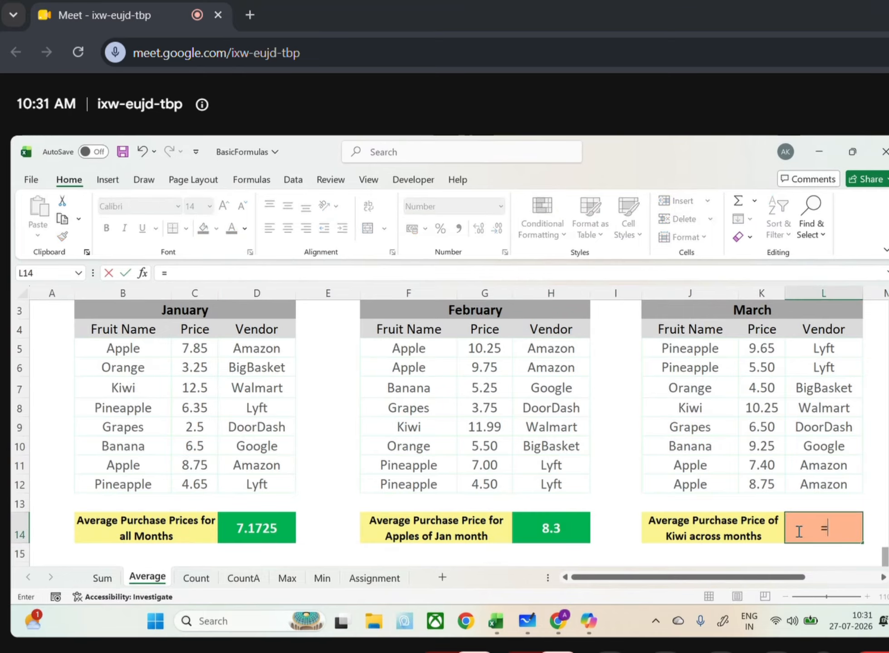
type("average")
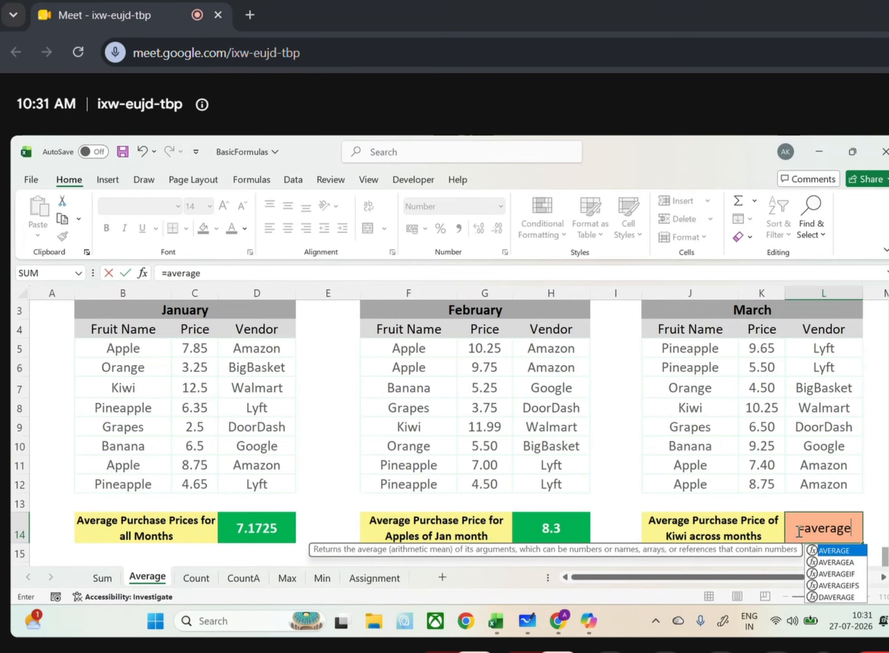
type("(")
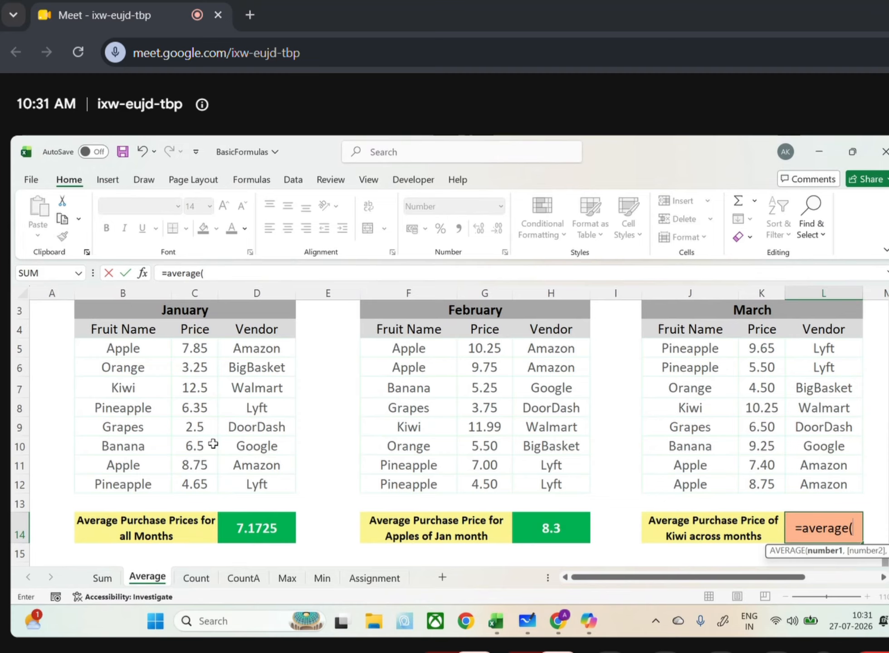
left_click(197, 393)
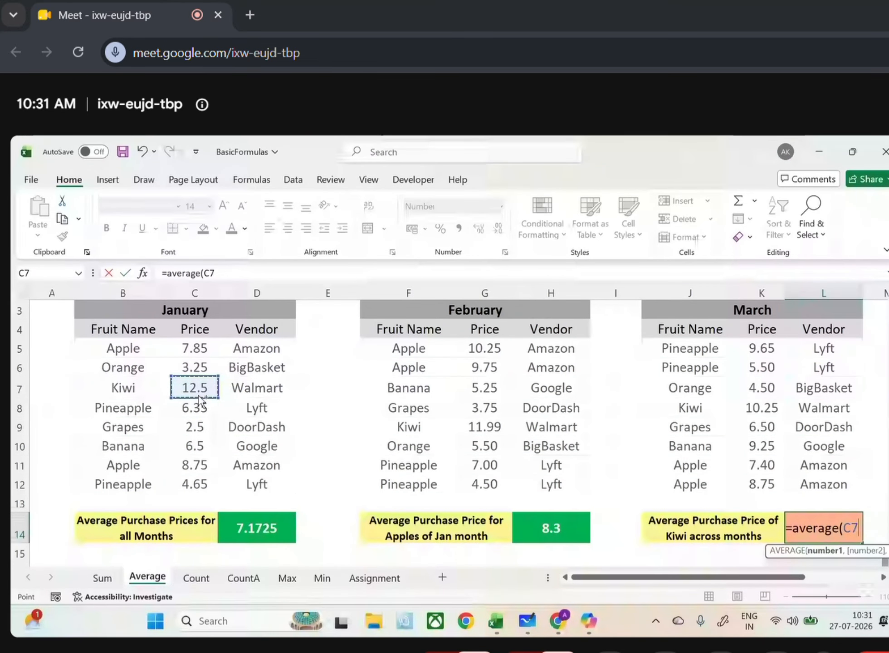
type(",")
left_click(481, 426)
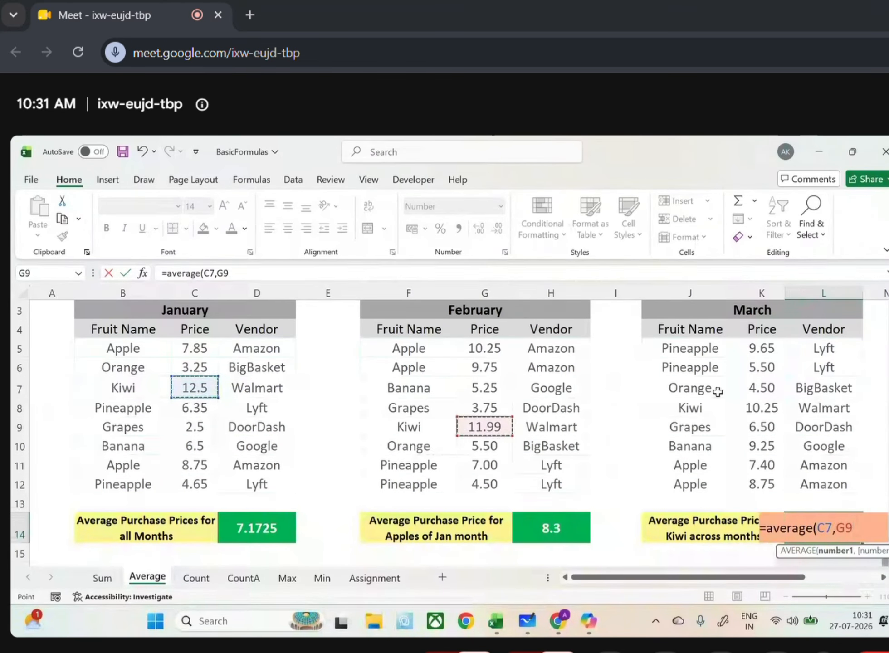
type(",")
left_click(750, 408)
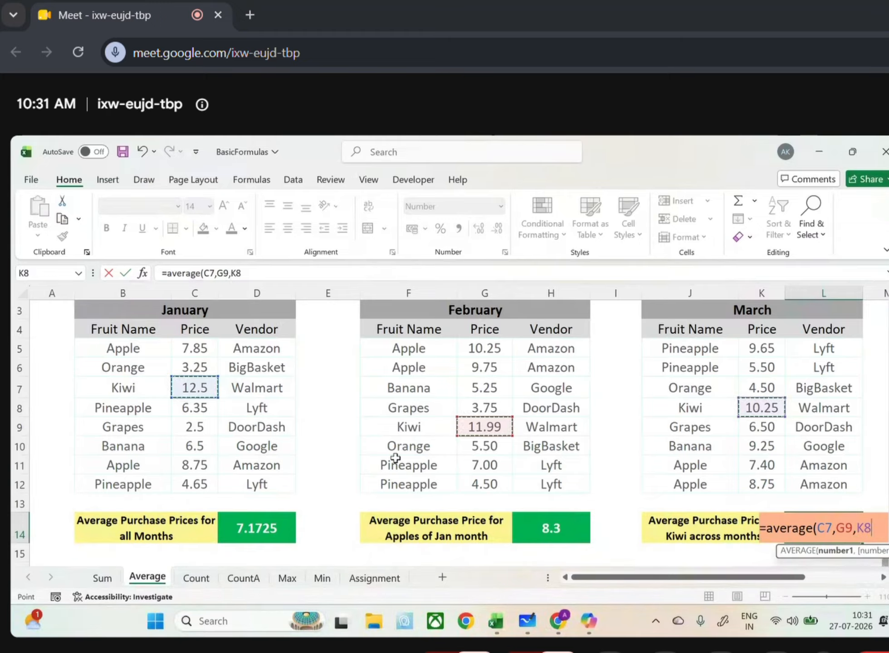
type("_")
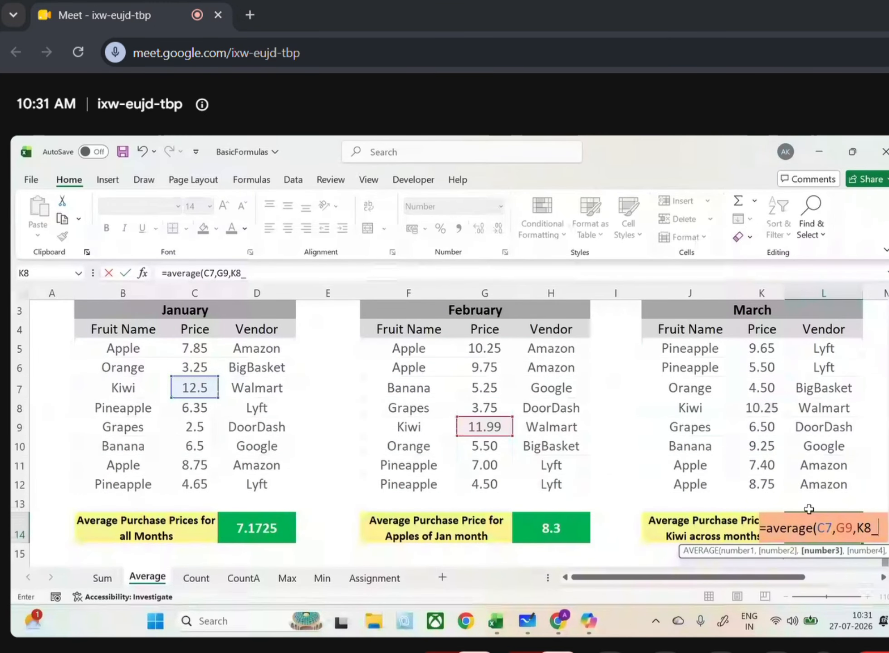
key("BackSpace")
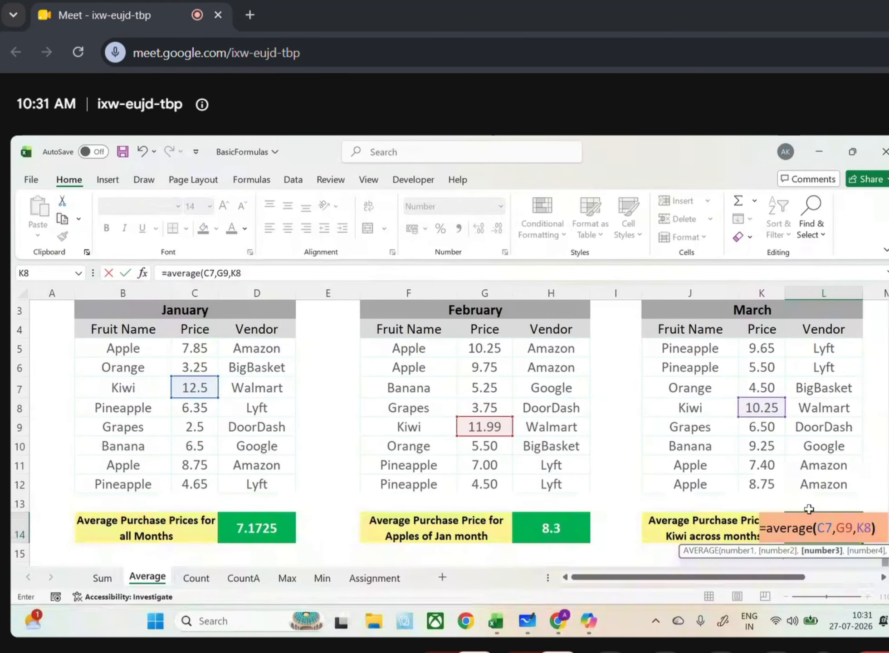
key("Return")
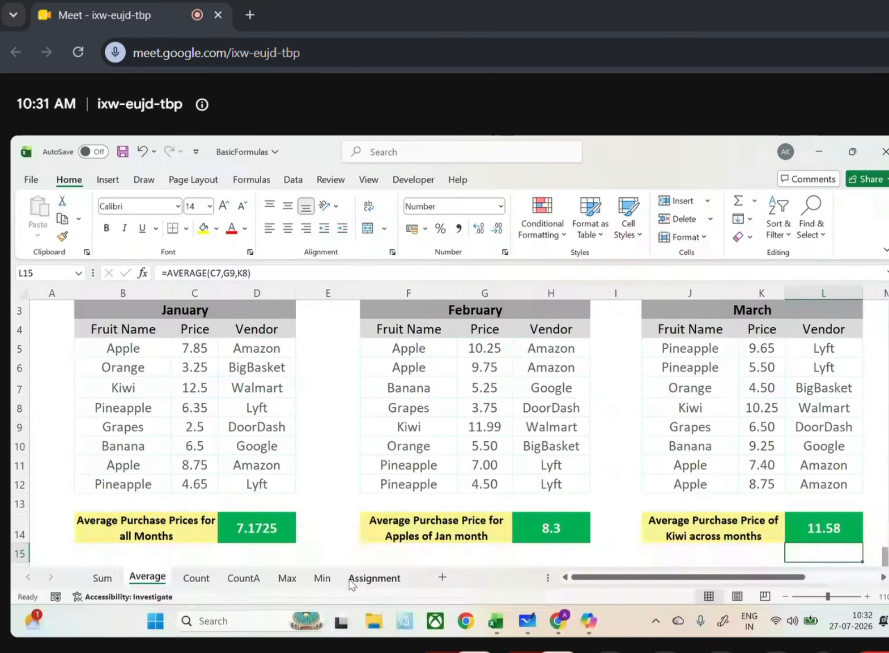
Examine the questions on the CountA and Max sheets and the January fruit names in B4:B11 of CountA.
left_click(243, 587)
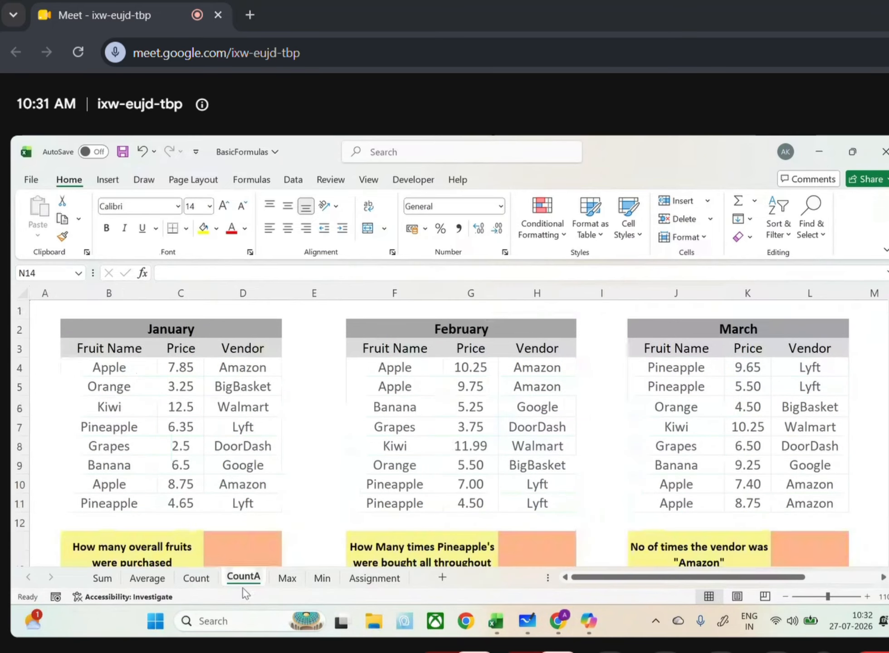
left_click(295, 579)
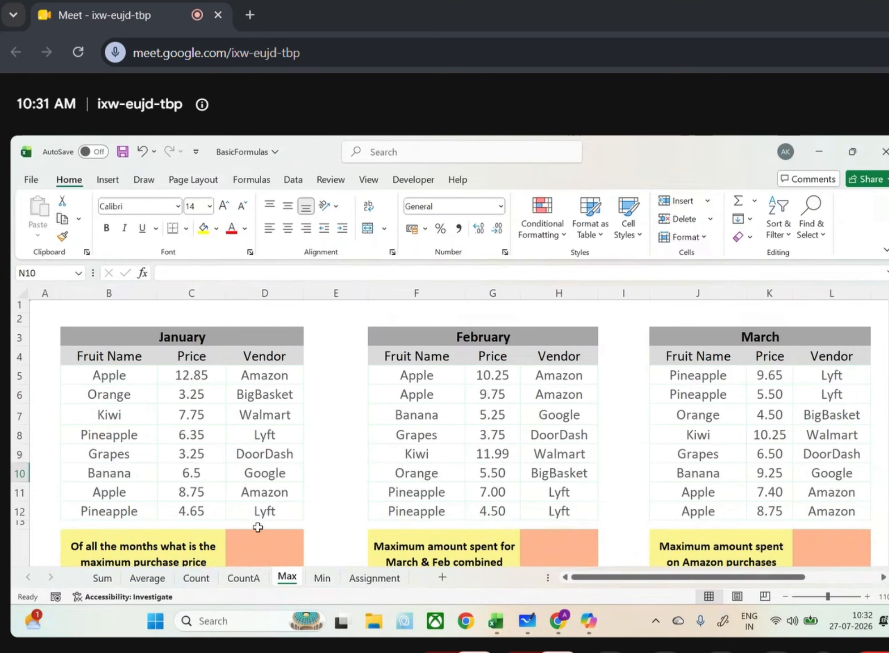
left_click(234, 586)
scroll(258, 534, "down", 1)
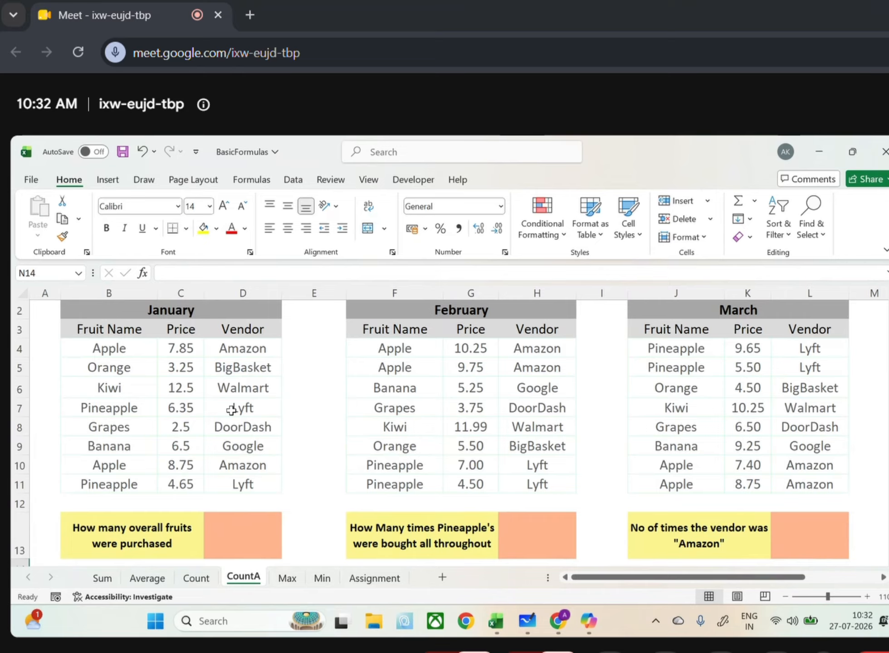
left_click(242, 515)
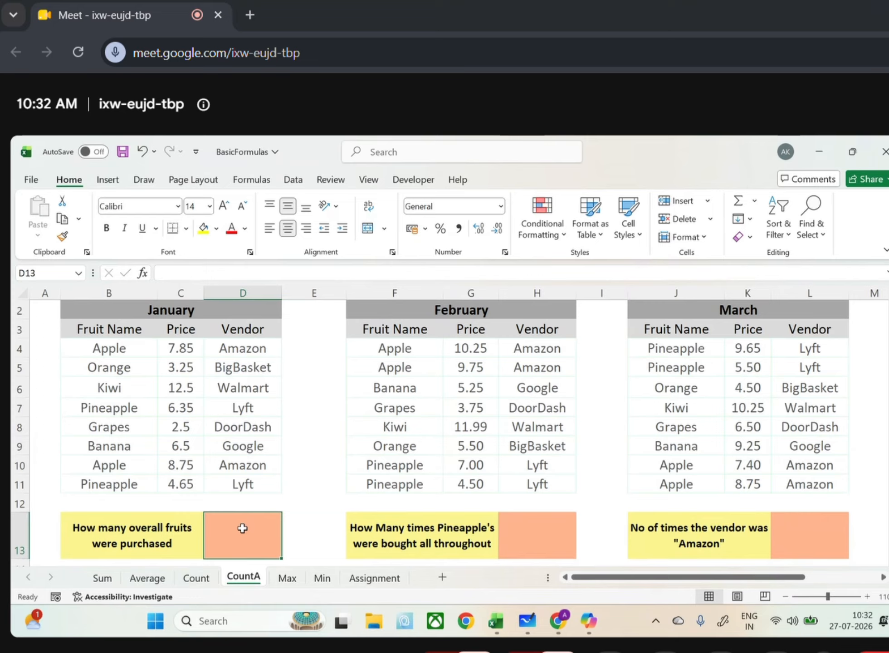
left_click(114, 465)
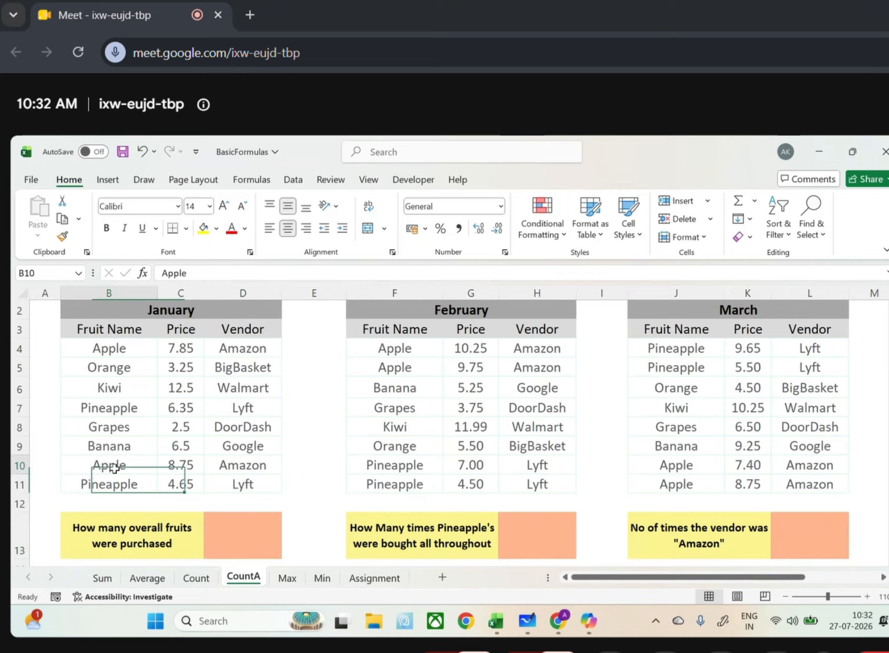
left_click(116, 350)
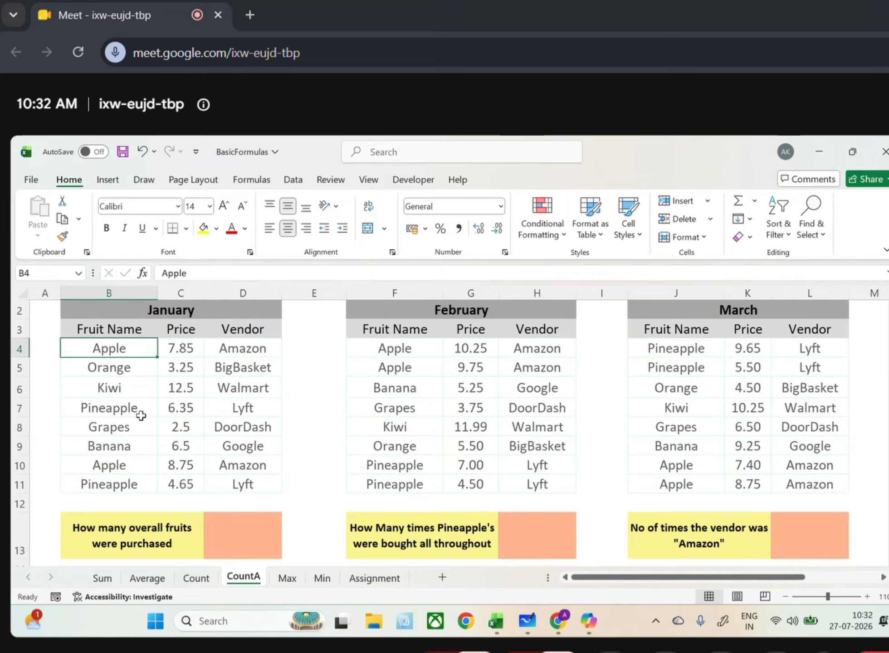
left_click_drag(116, 350, 129, 486)
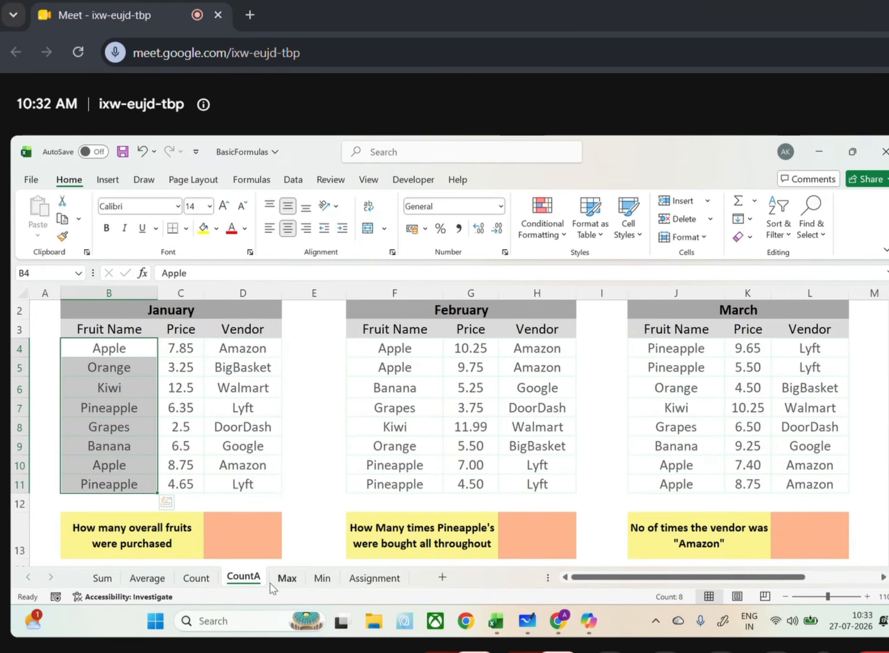
On the Max sheet, find the maximum purchase price of all months in cell D14 with MAX over C5:C12, G5:G12 and K5:K12.
left_click(283, 579)
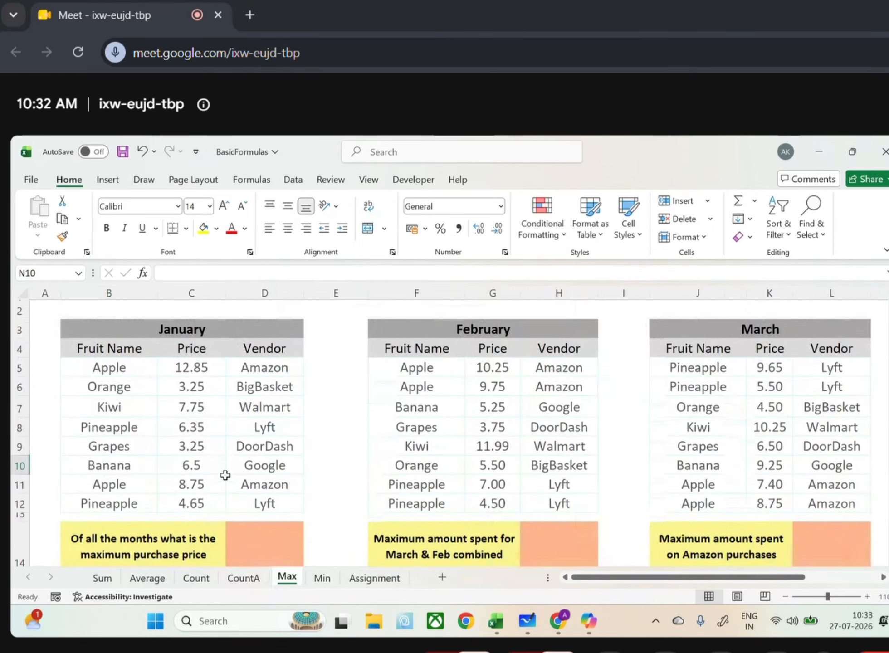
left_click(252, 539)
type("=")
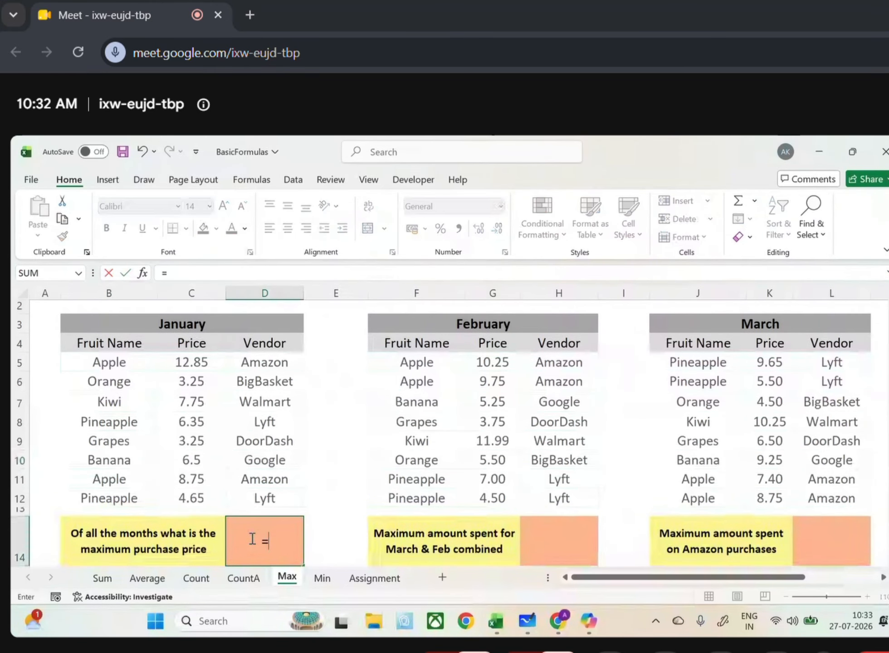
type("max(")
left_click(180, 366)
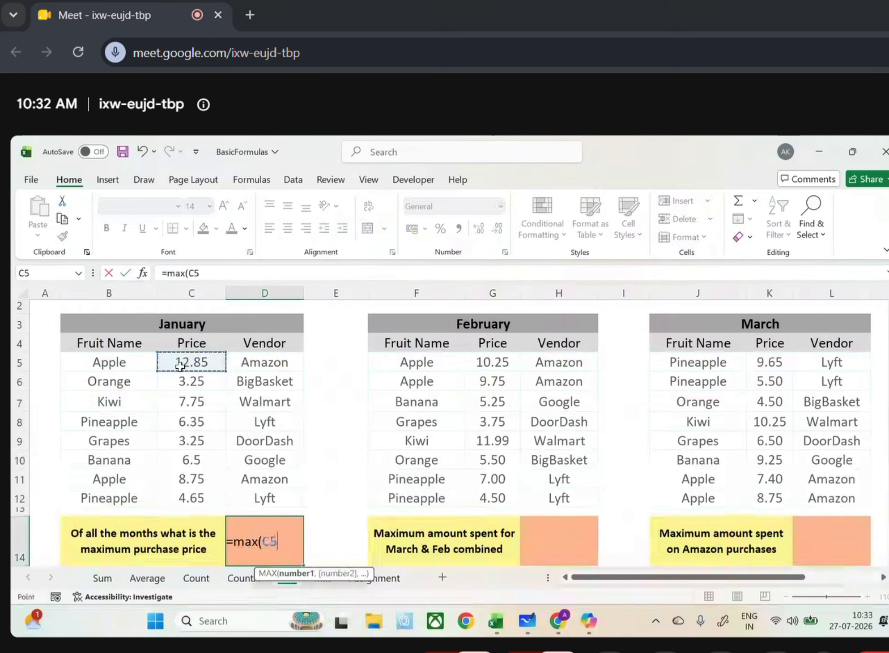
left_click_drag(180, 366, 192, 496)
type(",")
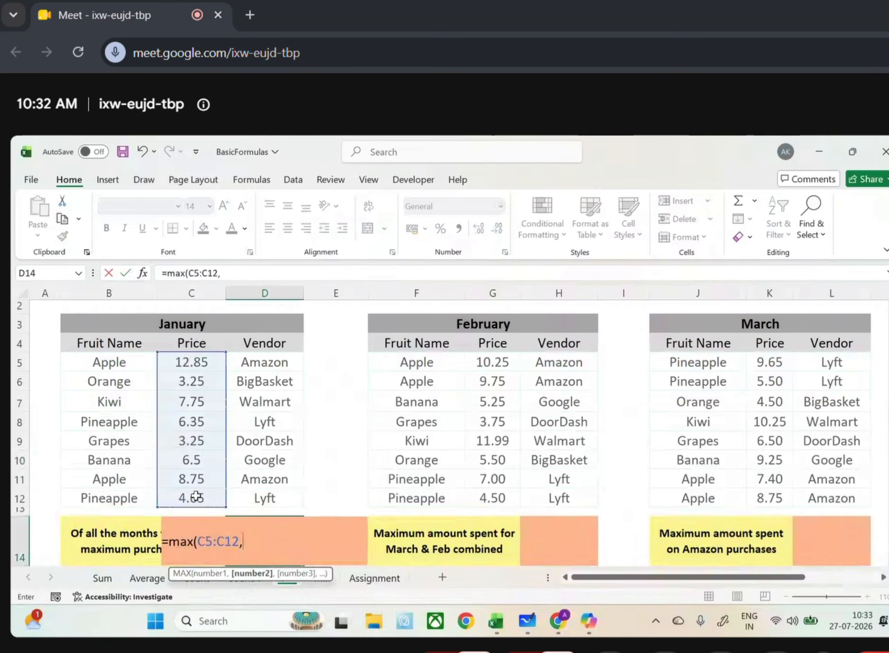
left_click_drag(478, 363, 489, 493)
type(",")
left_click_drag(766, 363, 766, 499)
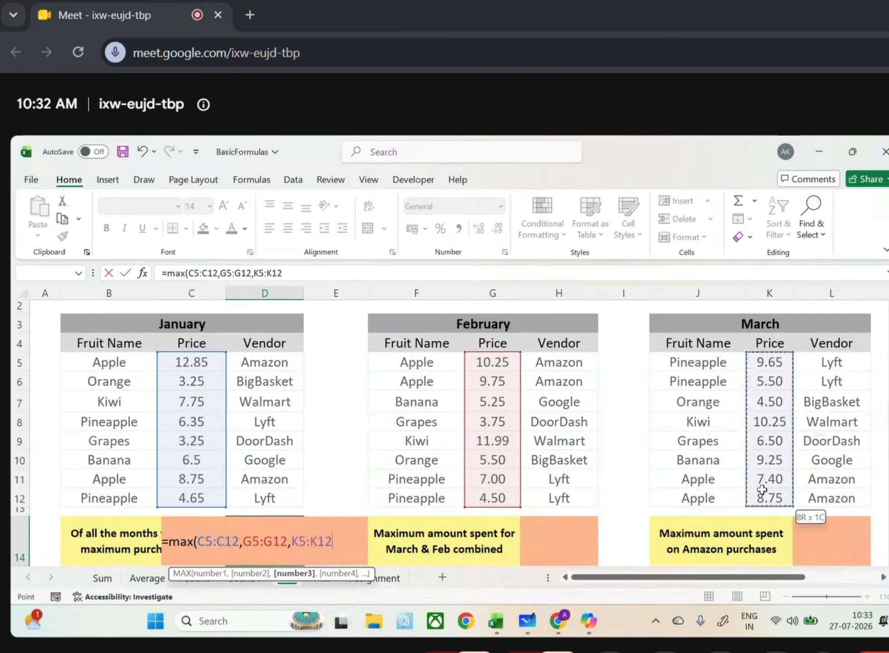
left_click(383, 272)
type(")")
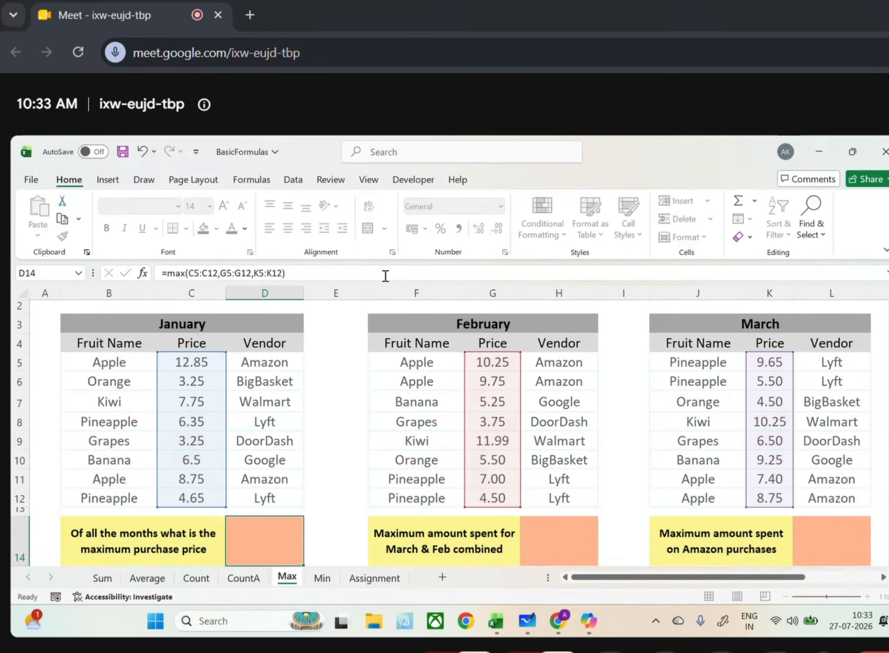
key("Return")
Find the maximum amount spent for March and February combined in cell H14 with MAX over G5:G12 and K5:K12.
scroll(181, 460, "up", 1)
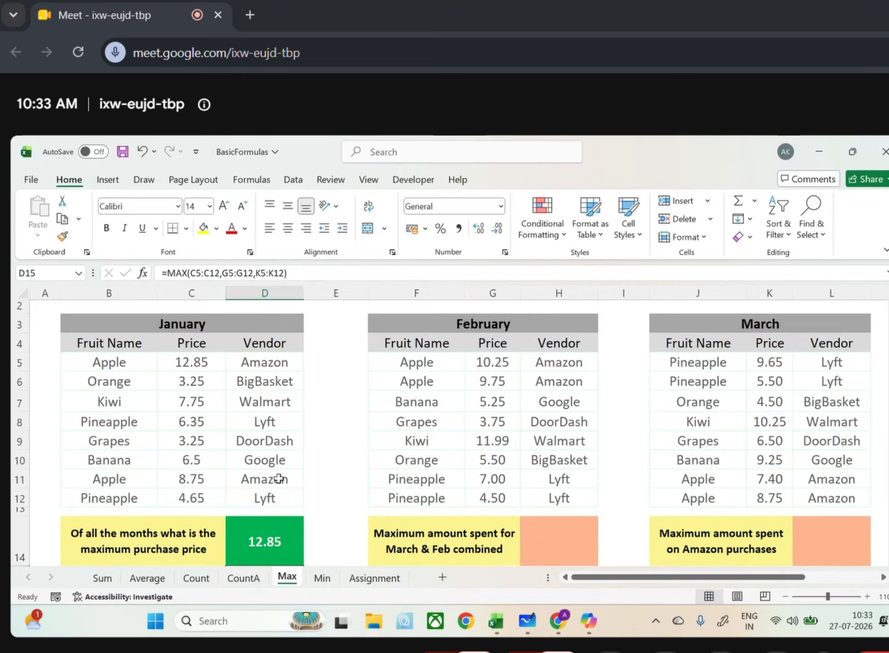
left_click(561, 527)
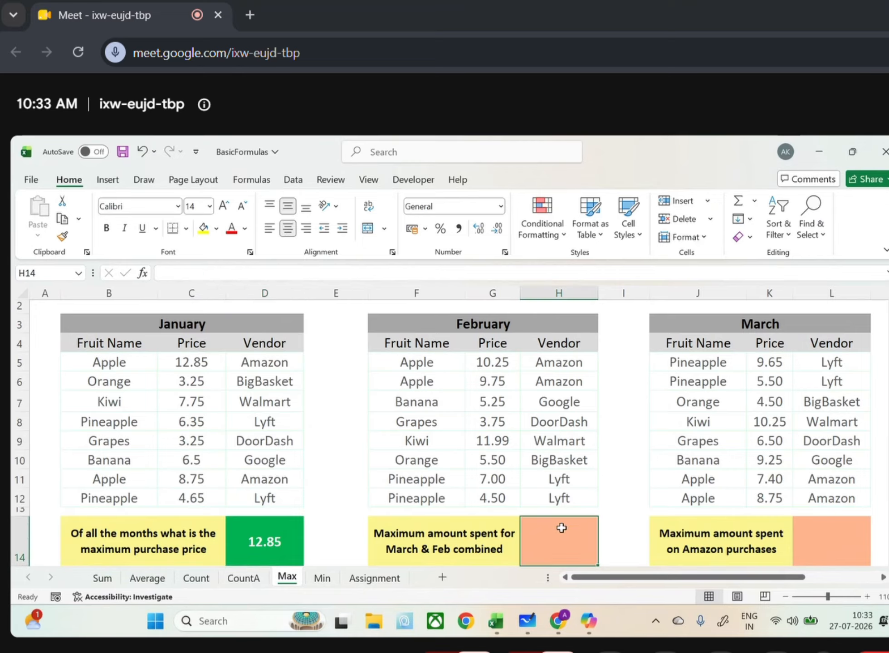
type("=max(")
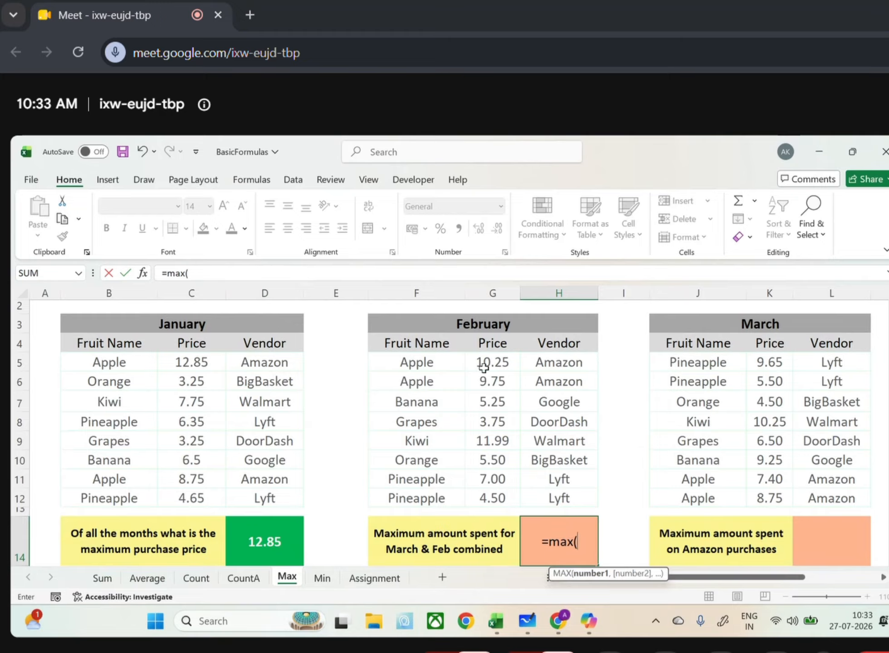
left_click_drag(486, 363, 493, 482)
type(",")
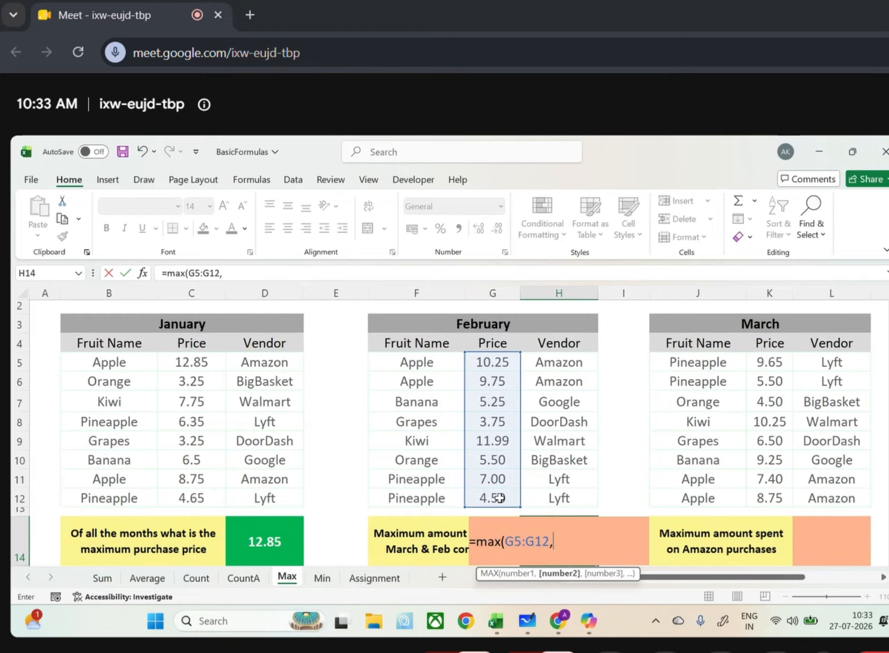
left_click_drag(766, 363, 766, 497)
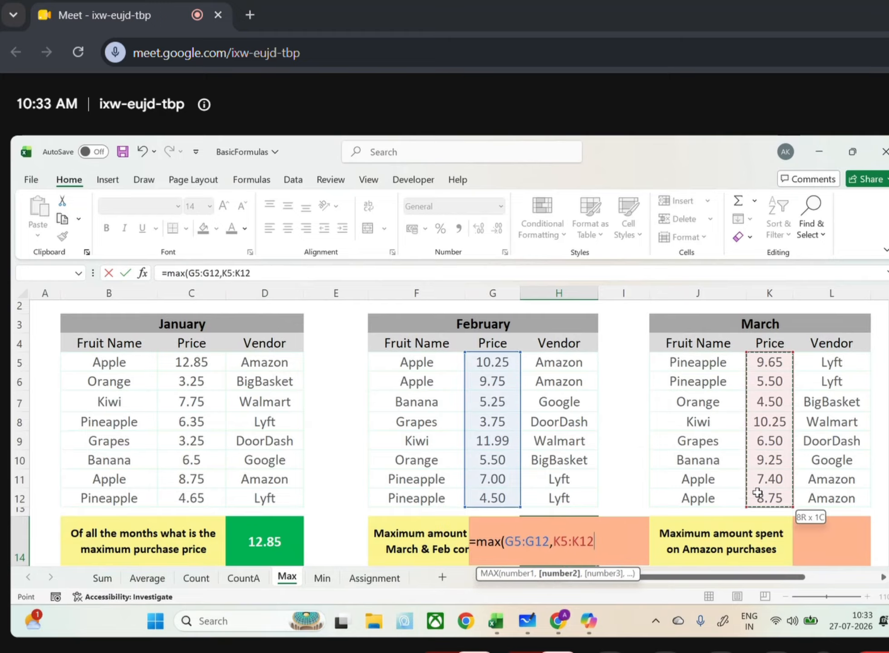
type(")")
key("Return")
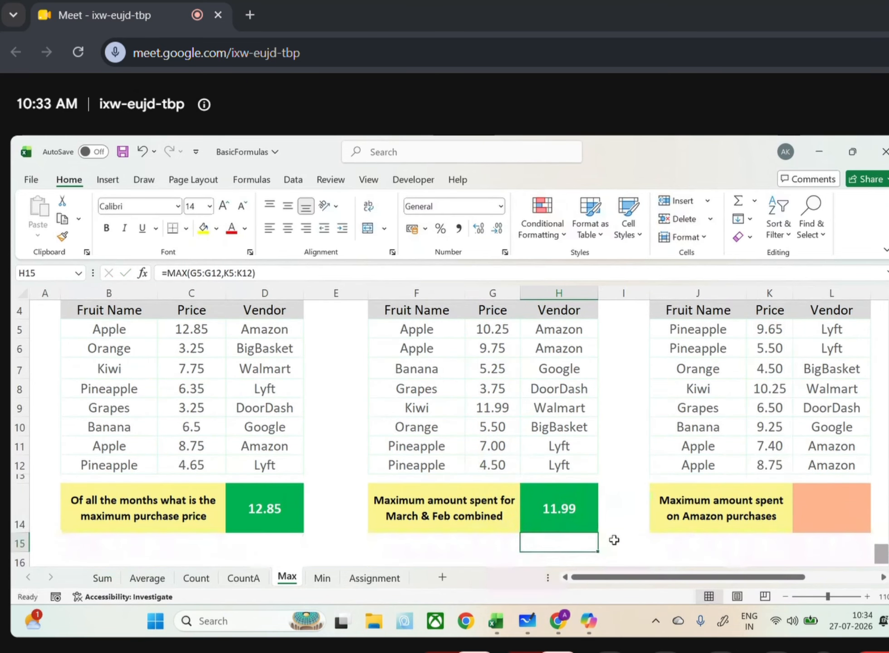
Find the maximum amount spent on Amazon purchases in cell L14 with MAX of C5, C11, G5, G6 and K11:K12.
scroll(614, 540, "up", 1)
scroll(614, 540, "up", 1)
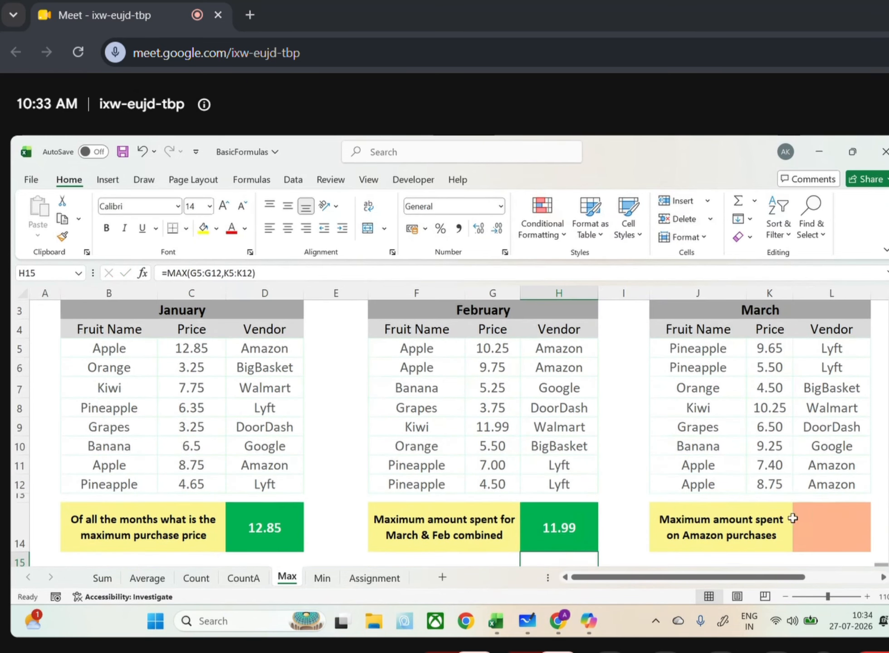
left_click(820, 528)
type("=")
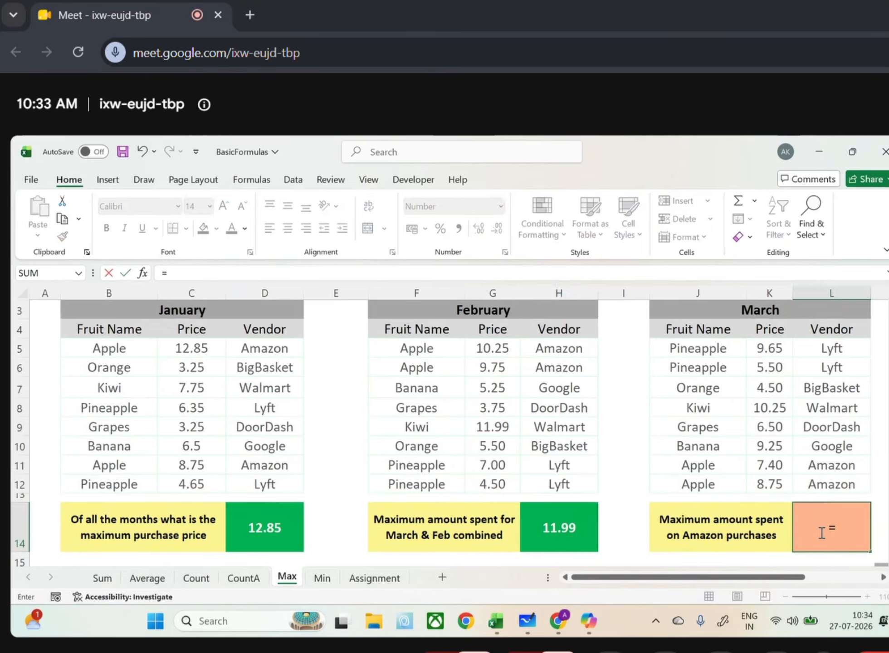
type("max(")
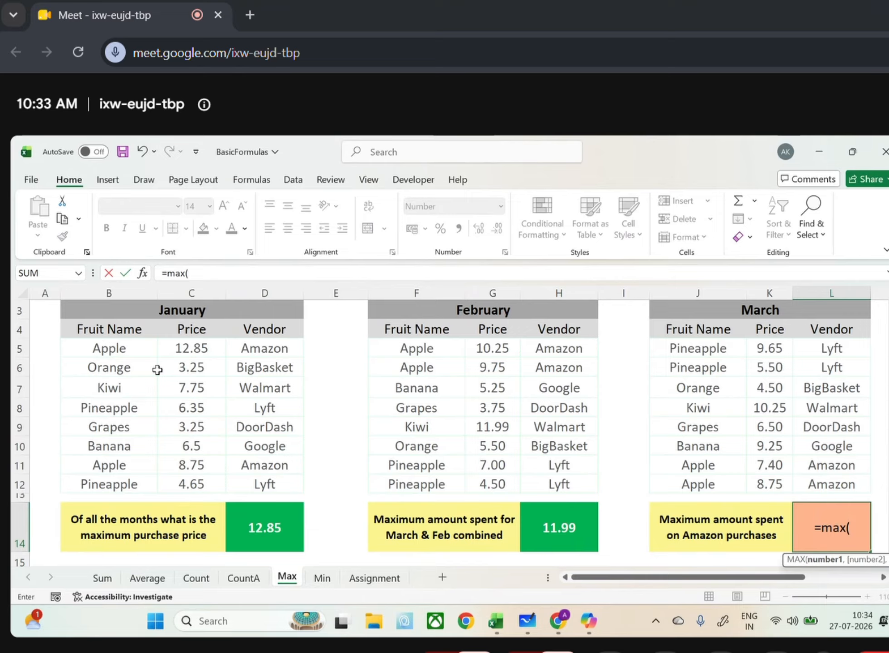
left_click(181, 346)
type(",")
left_click(195, 467)
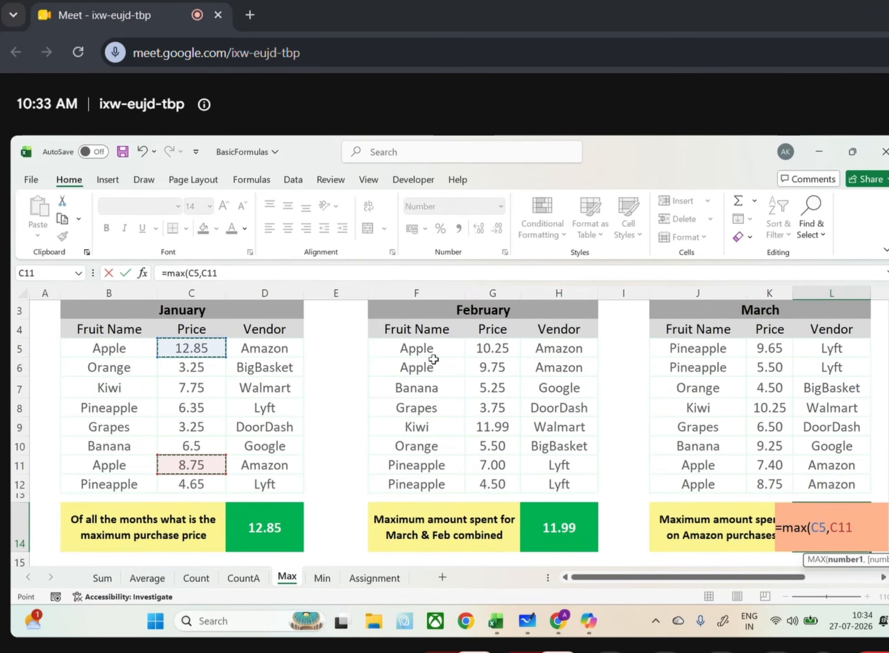
type(",")
left_click(492, 348)
type(",")
left_click(492, 367)
type(",")
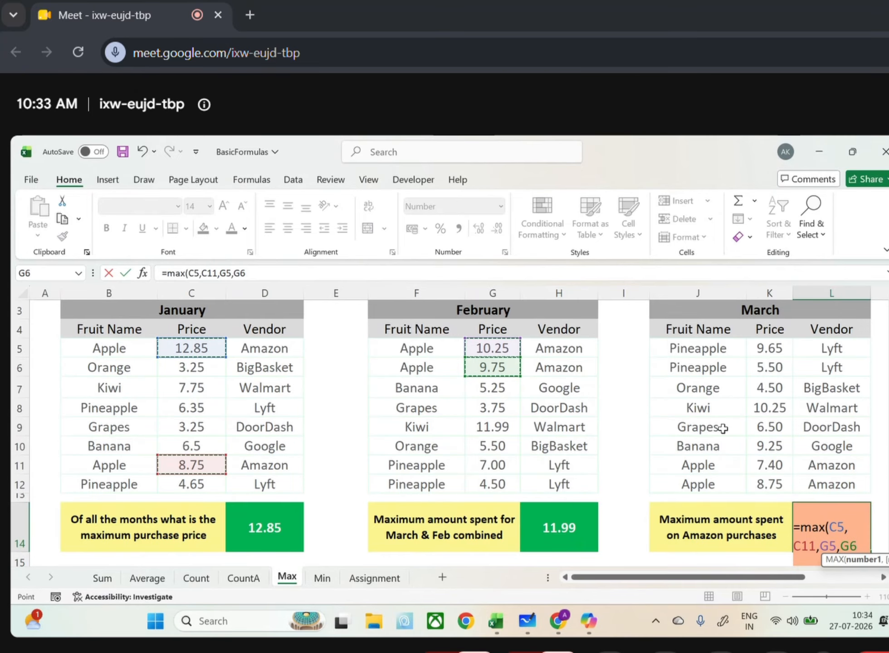
left_click(760, 472)
left_click_drag(760, 473, 759, 482)
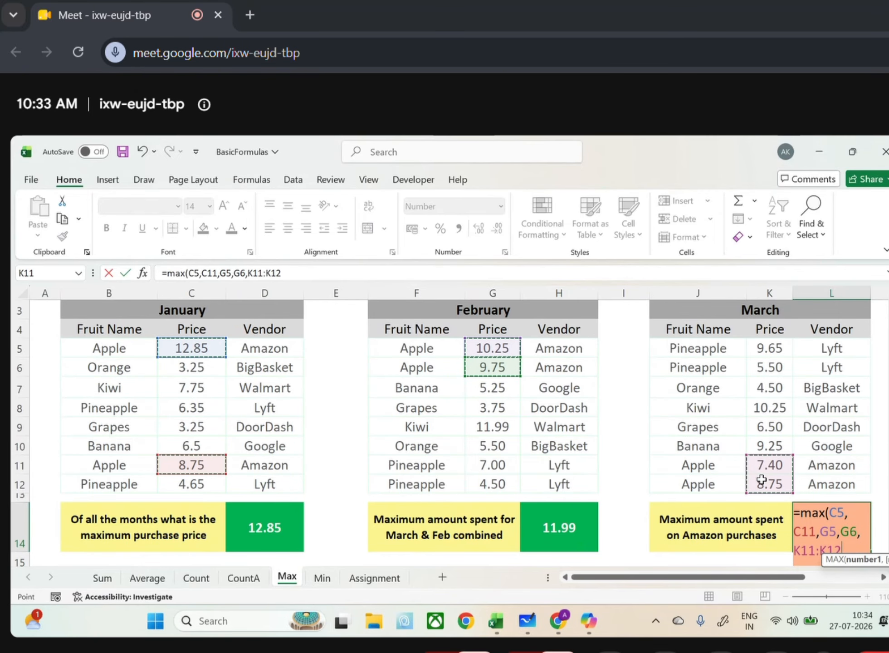
key("Return")
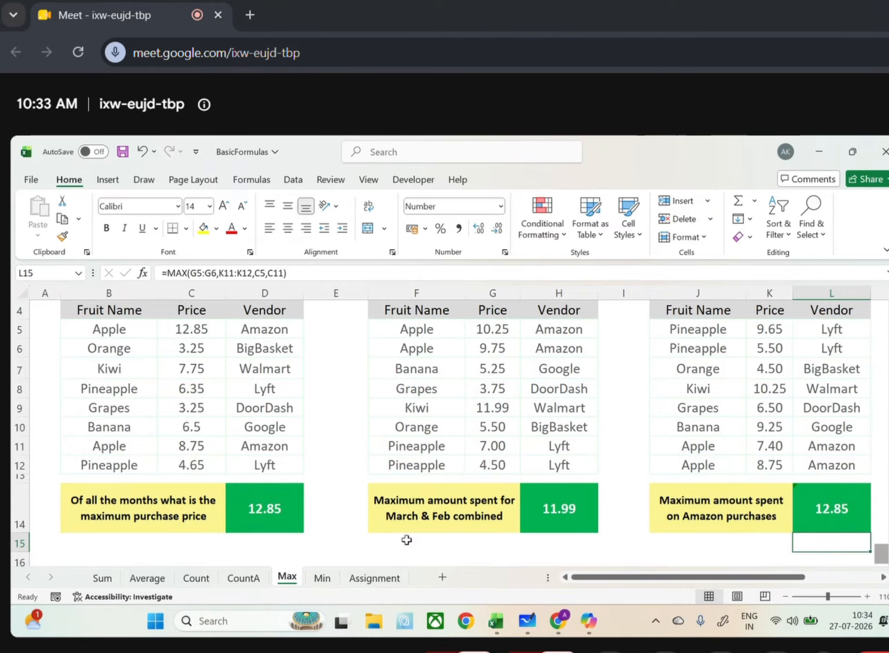
Examine the questions on the Min sheet and the questions and customer contact data on the Assignment sheet.
left_click(323, 578)
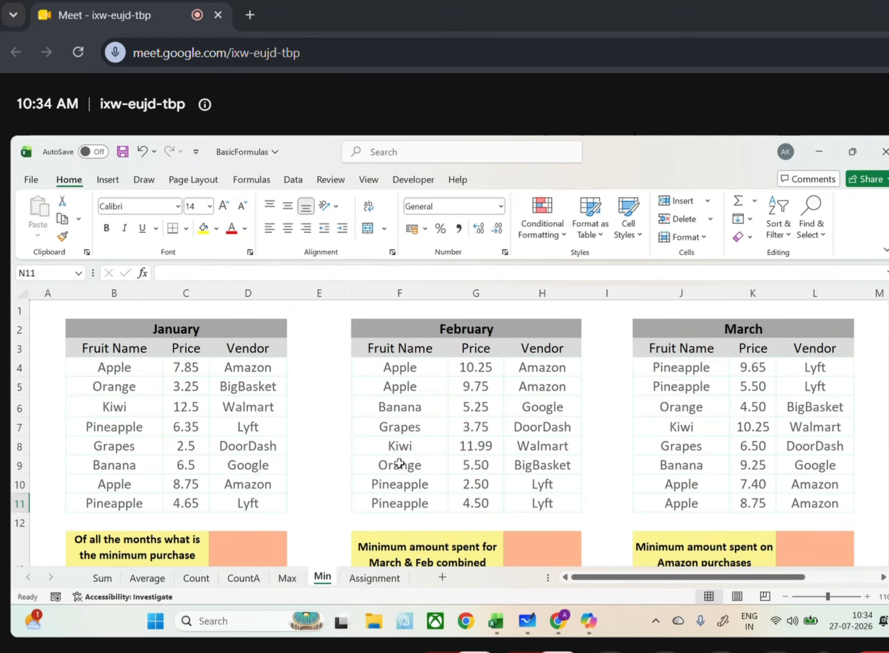
left_click(388, 578)
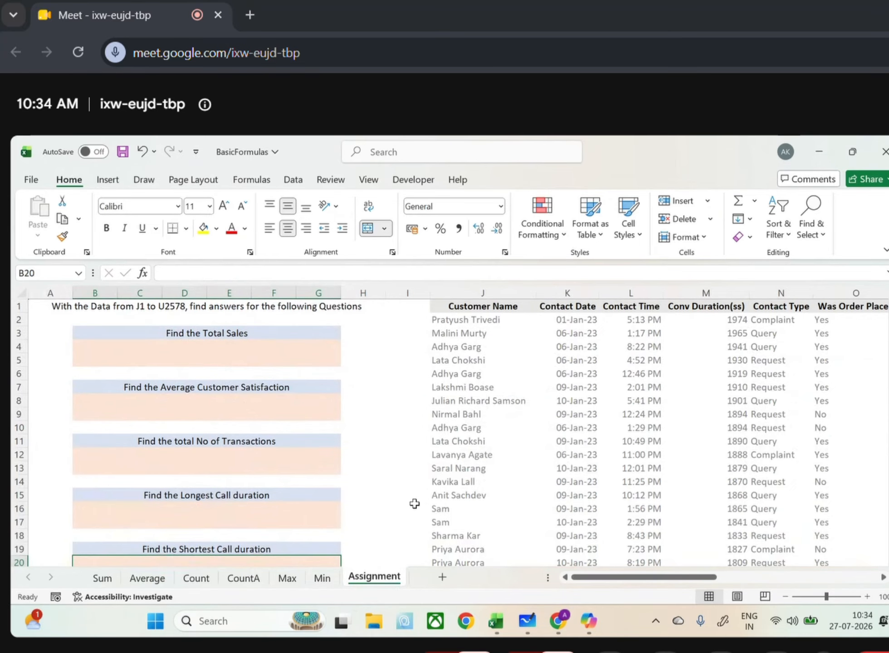
scroll(413, 502, "right", 3)
scroll(412, 502, "left", 3)
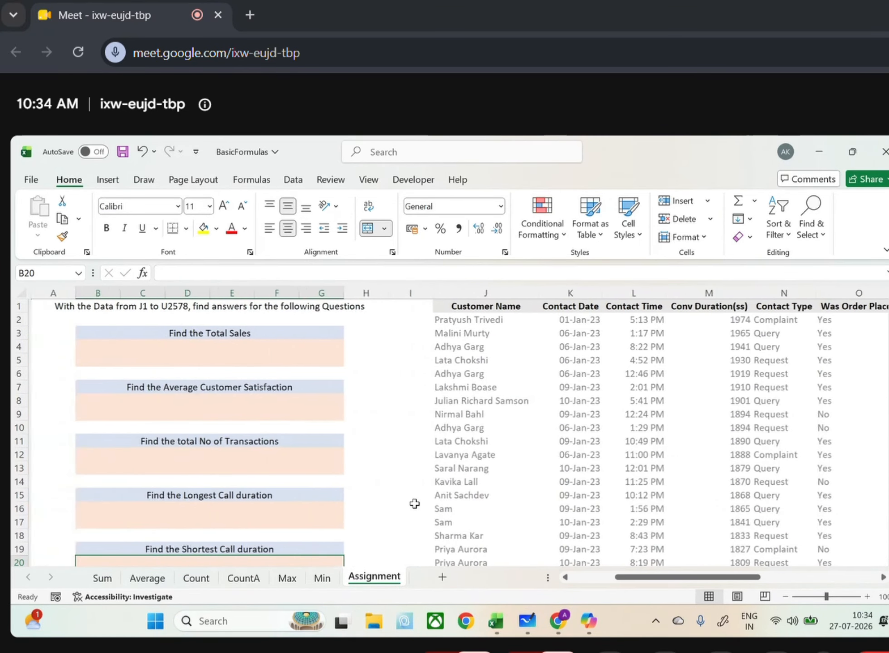
left_click(331, 580)
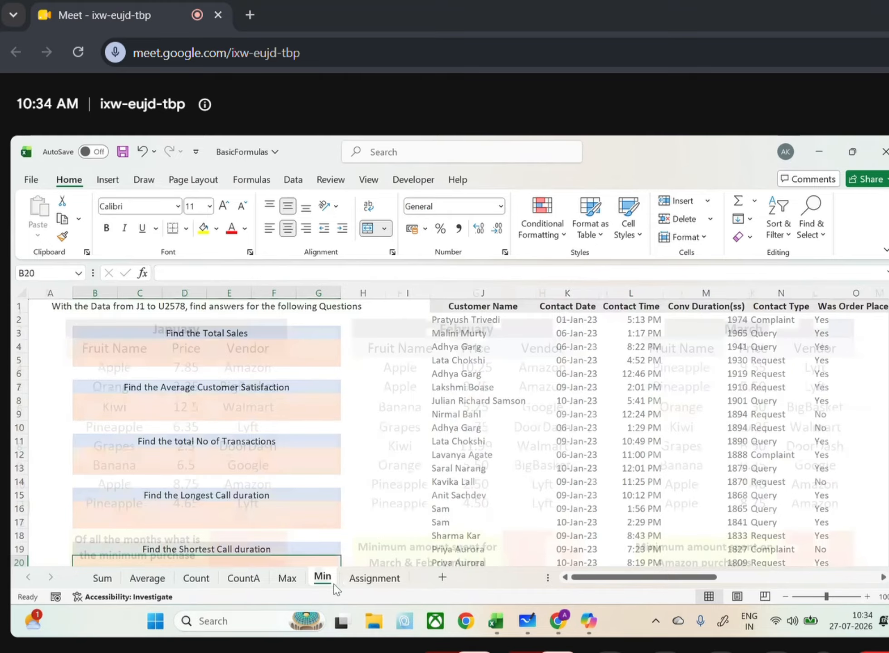
left_click(374, 578)
scroll(399, 476, "down", 3)
scroll(399, 476, "up", 3)
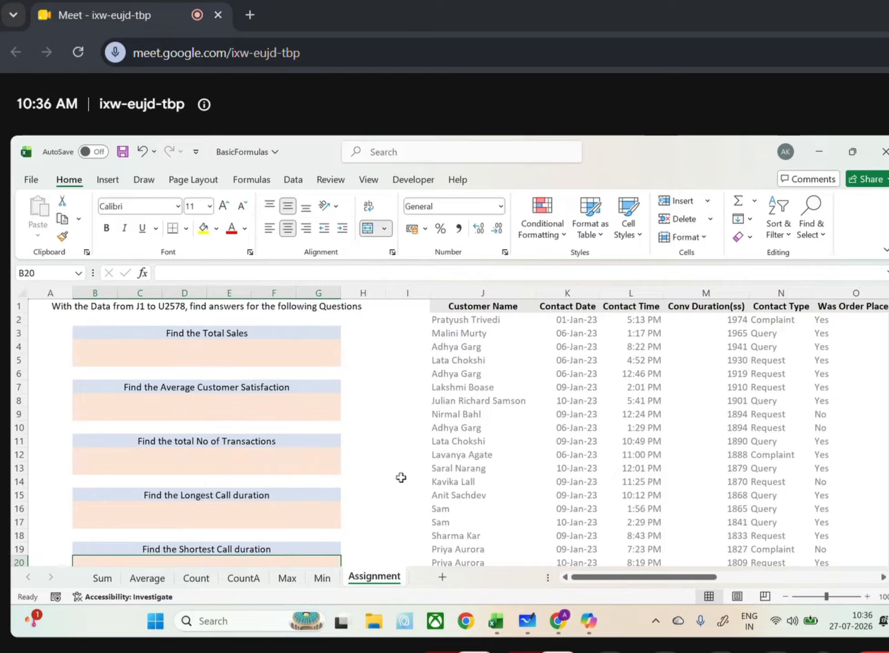
On the Assignment sheet, calculate the total sales in cell B4 with SUM over the Sale Amount values U2:U2578.
left_click(248, 353)
type("=")
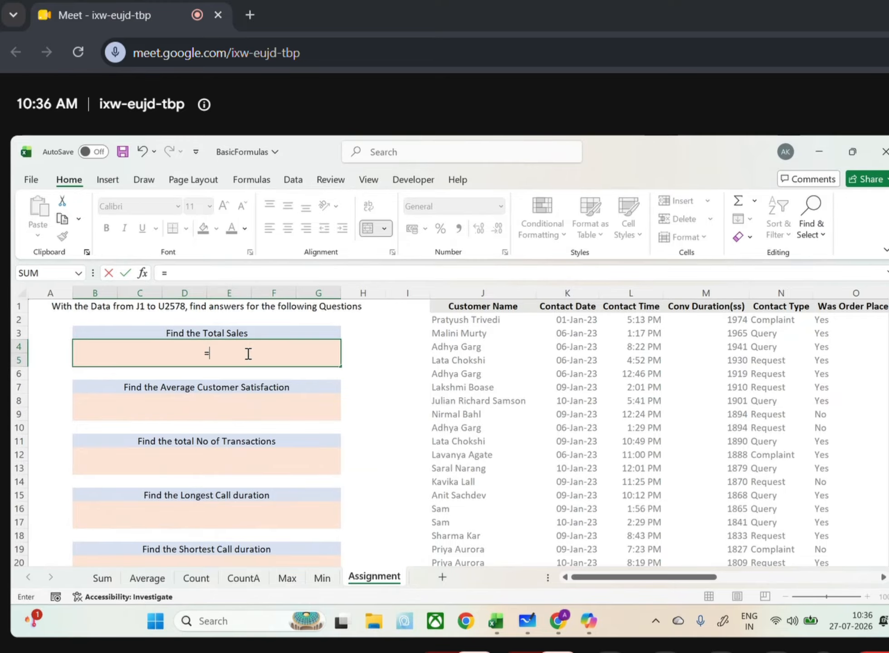
type("sum(")
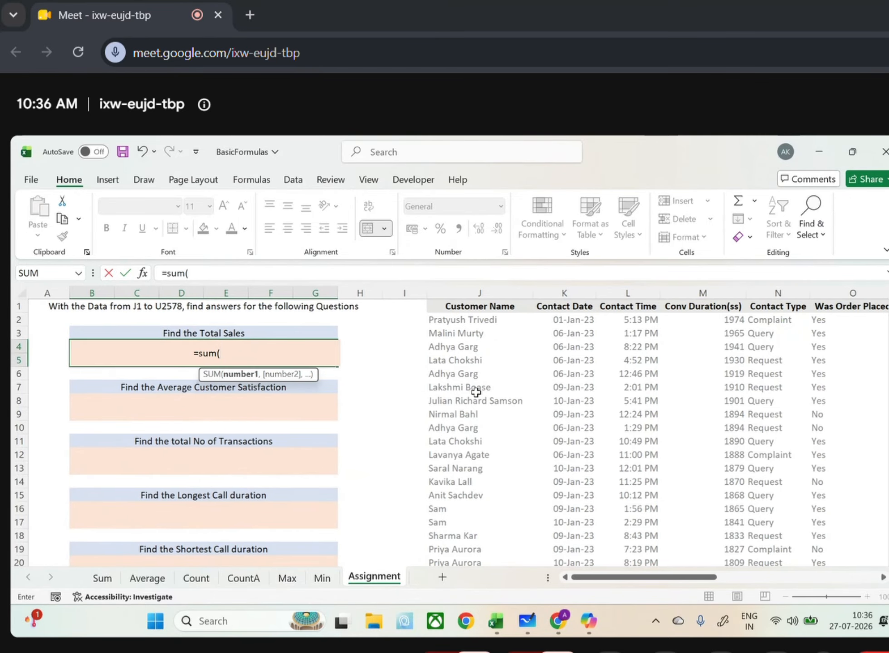
scroll(476, 392, "right", 4)
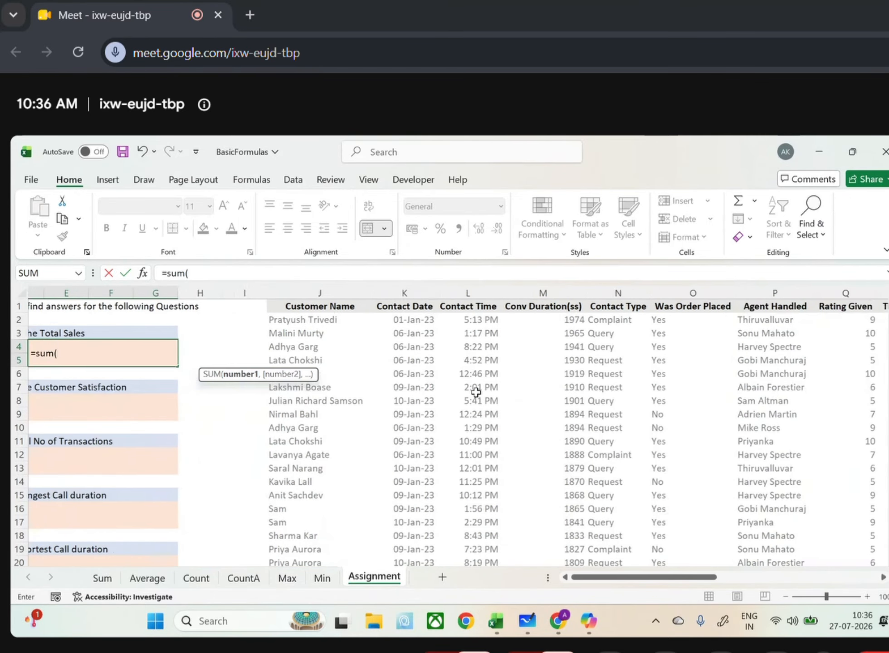
scroll(476, 392, "right", 3)
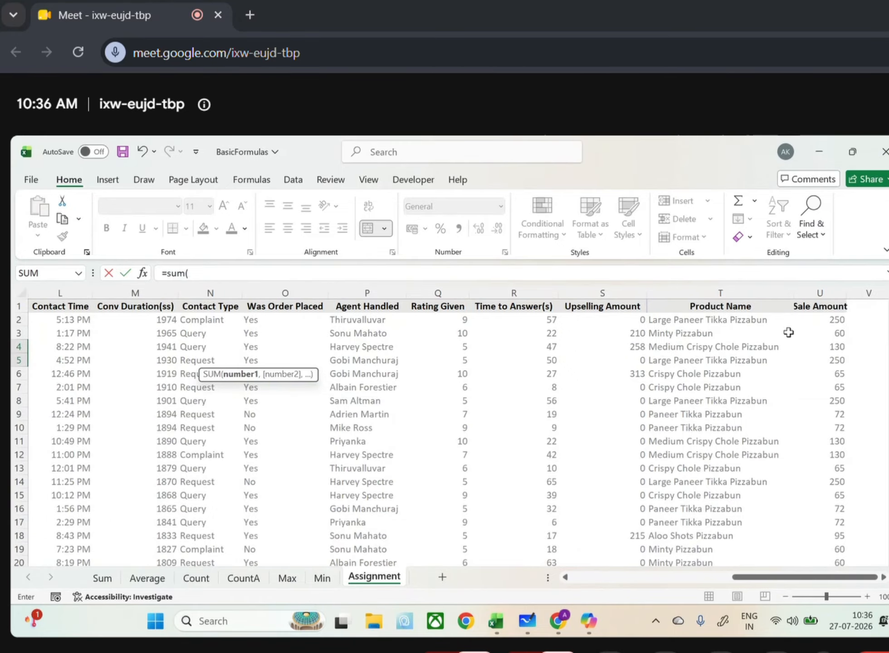
left_click(824, 318)
key("ctrl+shift+Down")
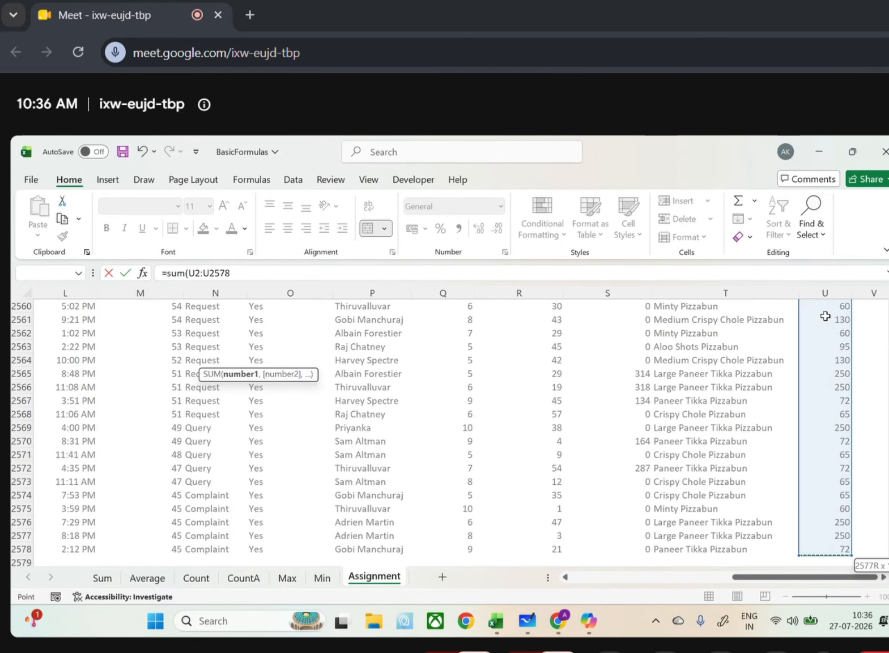
left_click(402, 278)
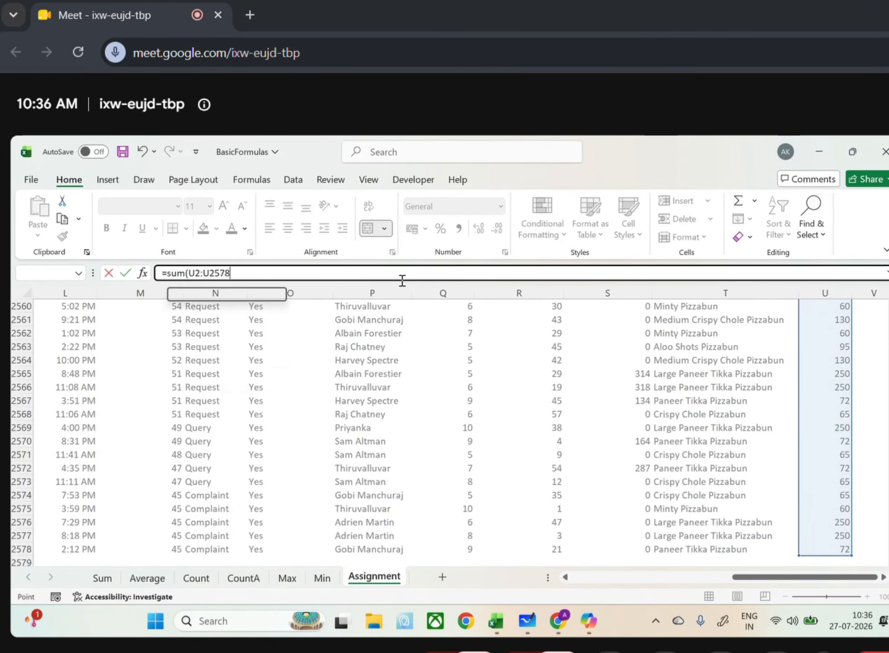
type(")")
key("Return")
Calculate the average customer satisfaction in cell B8 with AVERAGE over the Rating Given values Q2:Q2578, without an extra closing parenthesis.
scroll(93, 353, "up", 3)
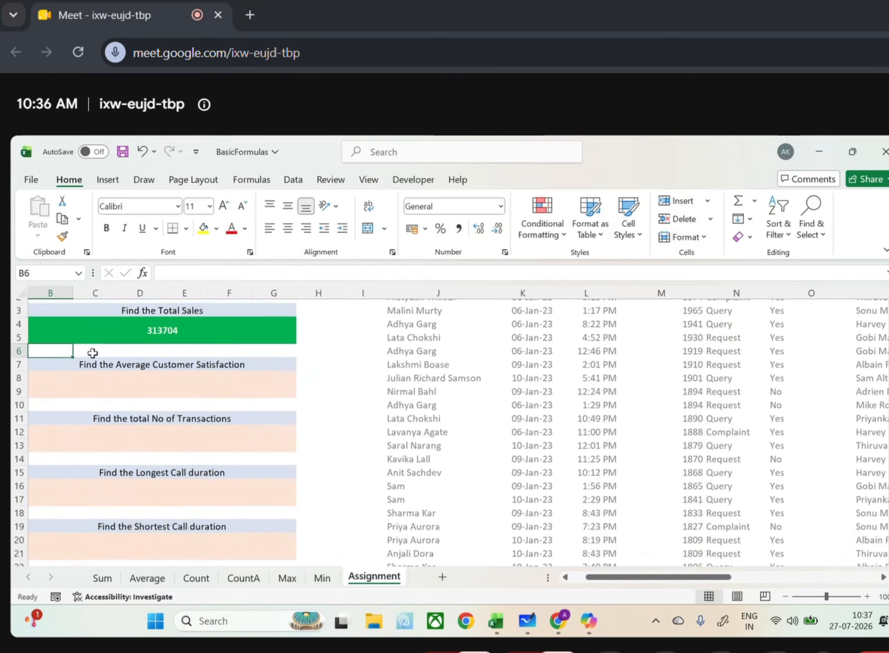
left_click(144, 414)
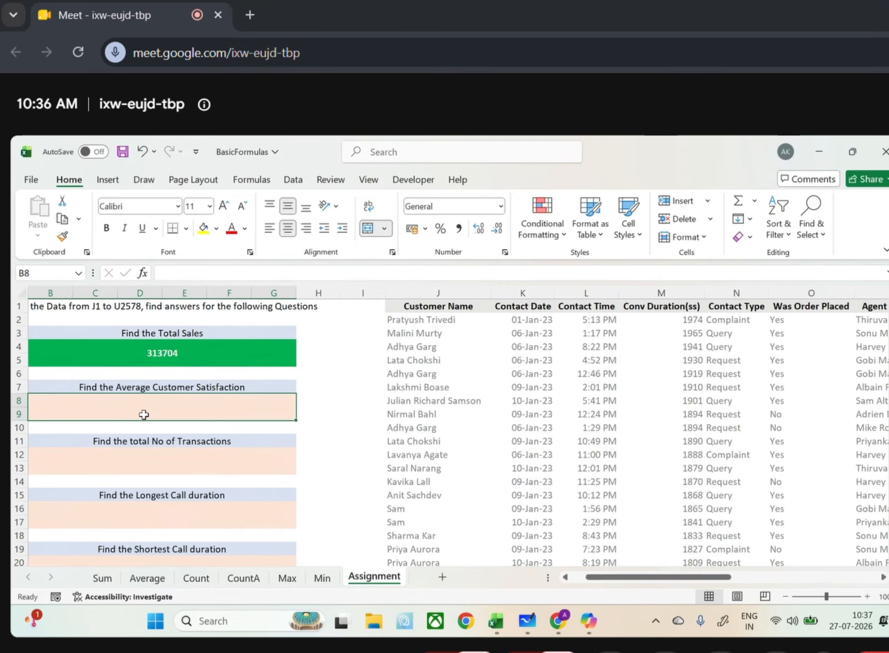
type("=av")
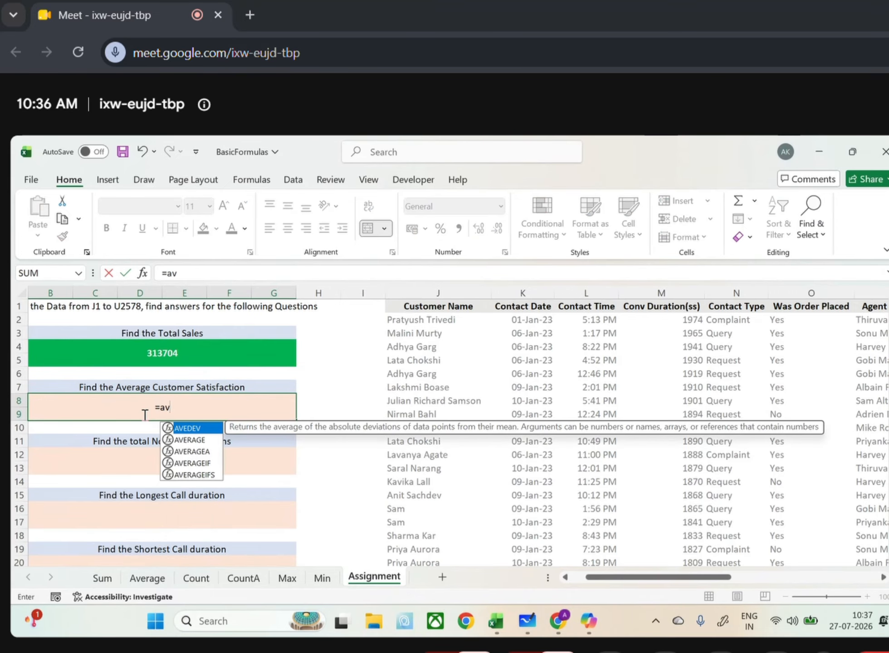
type("erage(")
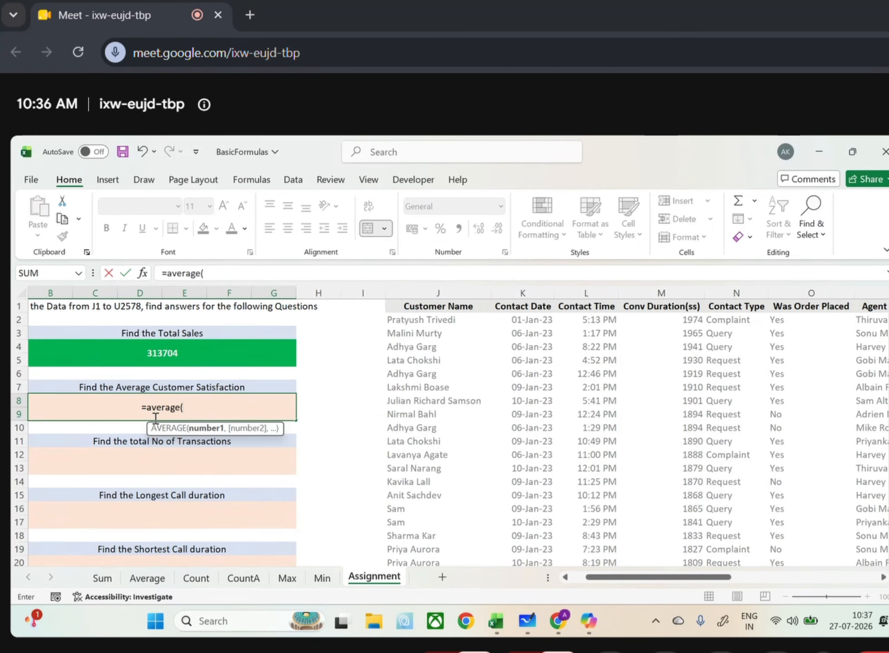
scroll(541, 377, "right", 5)
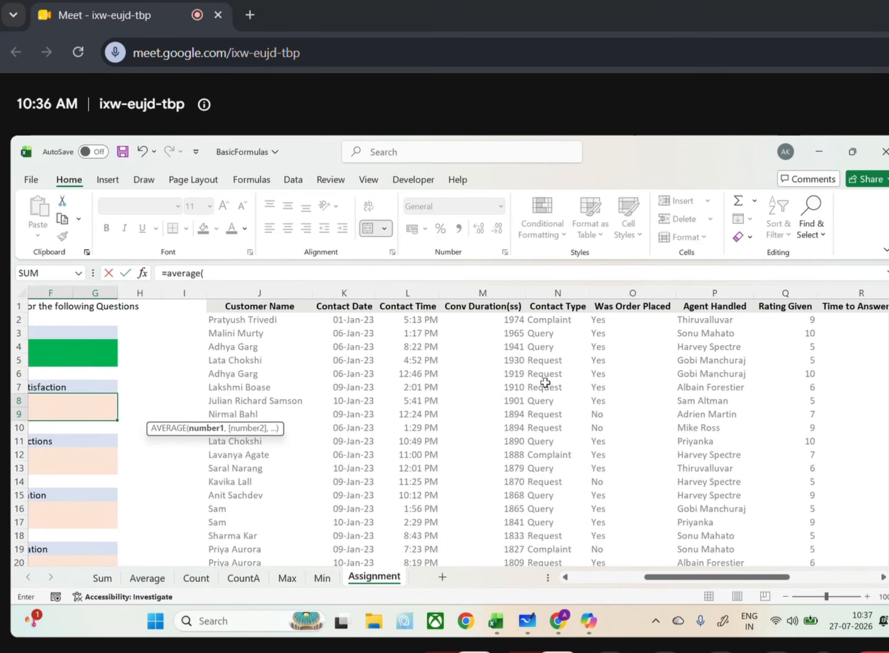
scroll(544, 382, "right", 4)
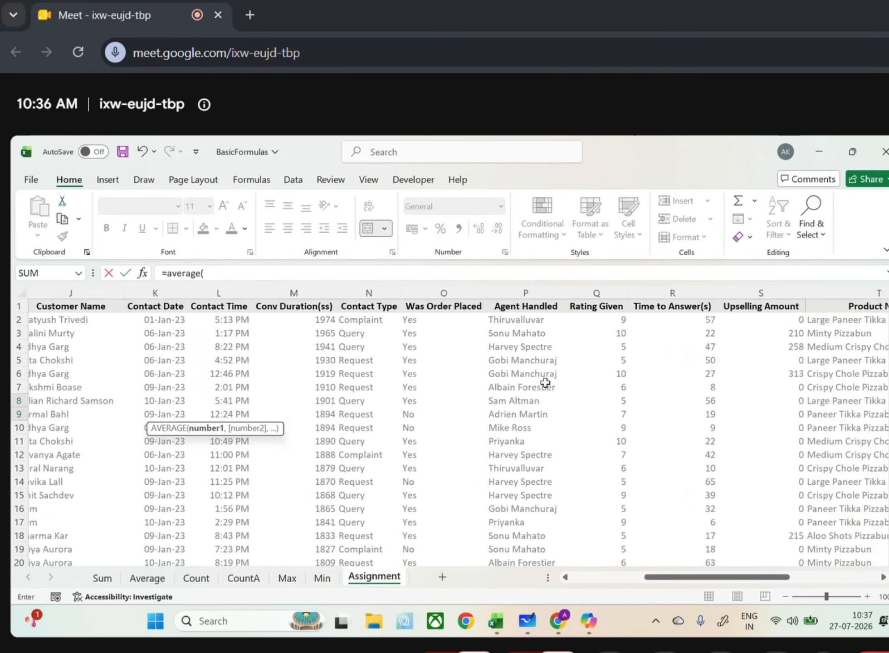
left_click(611, 320)
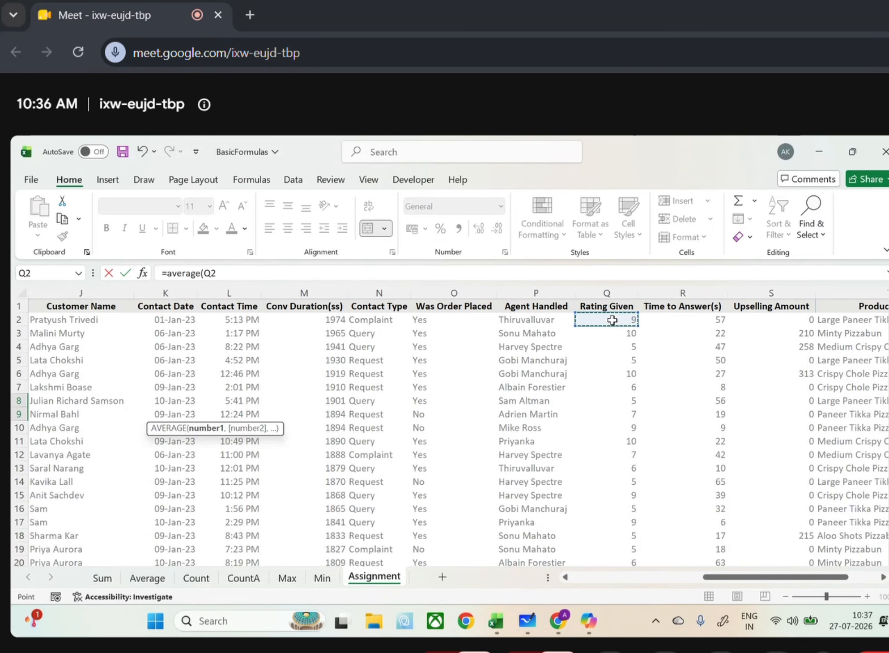
key("ctrl+shift+Down")
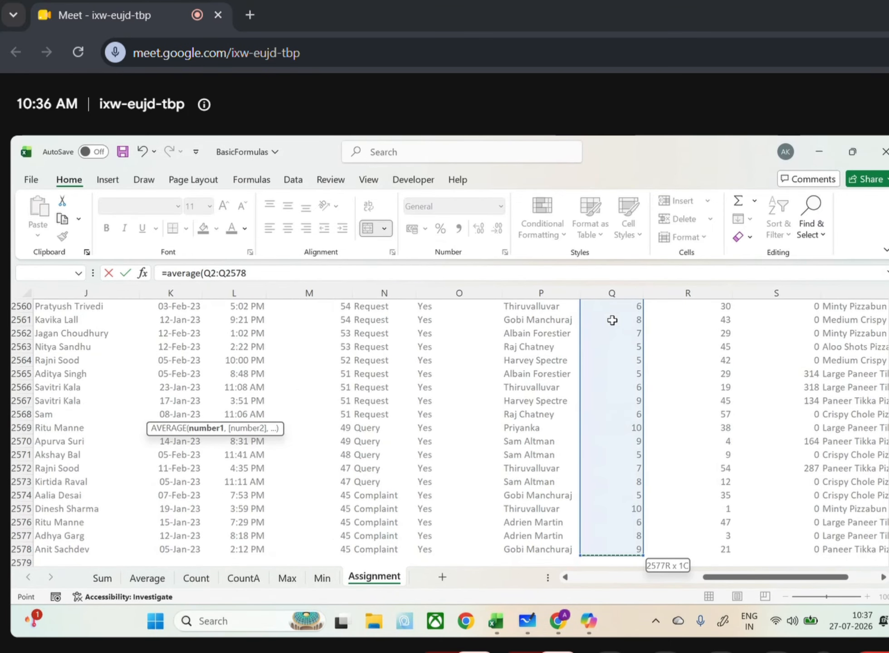
type(")")
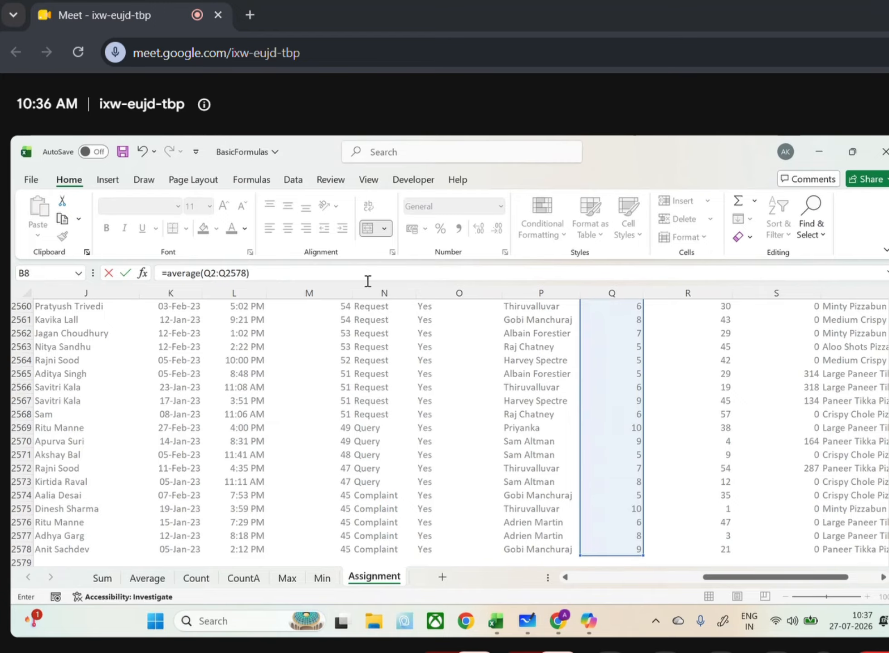
left_click(382, 267)
type(")")
key("Return")
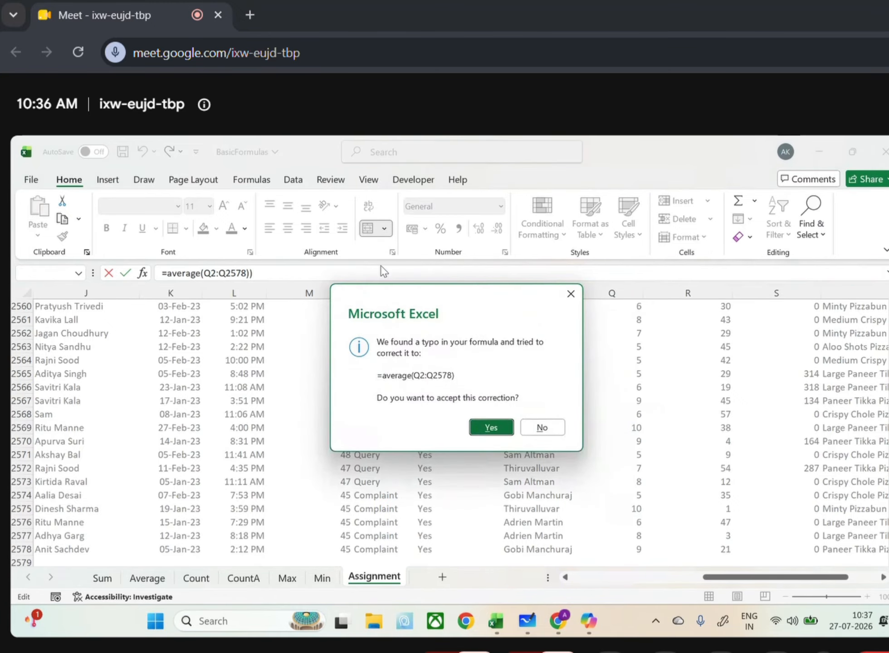
left_click(542, 426)
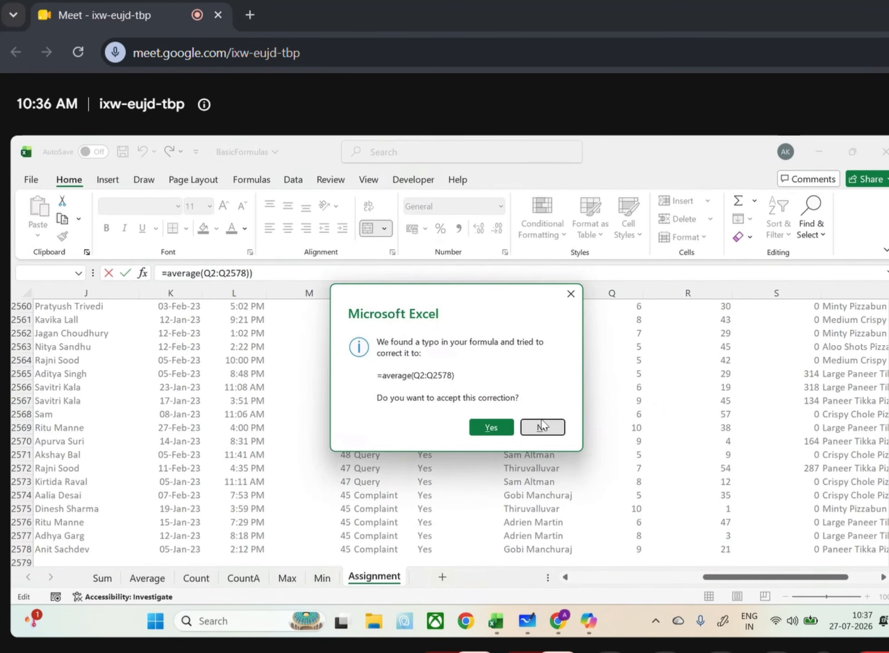
left_click(542, 454)
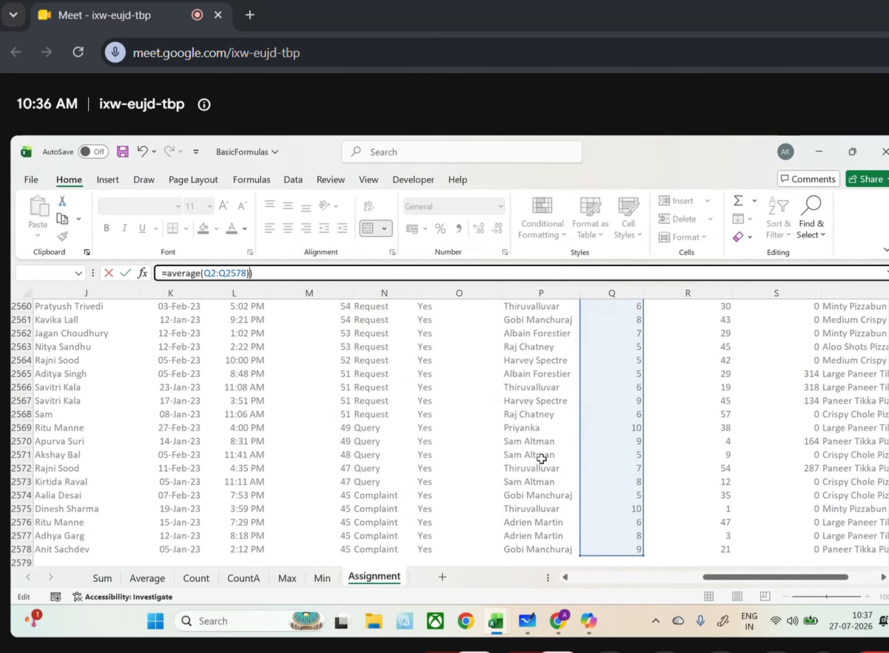
key("Escape")
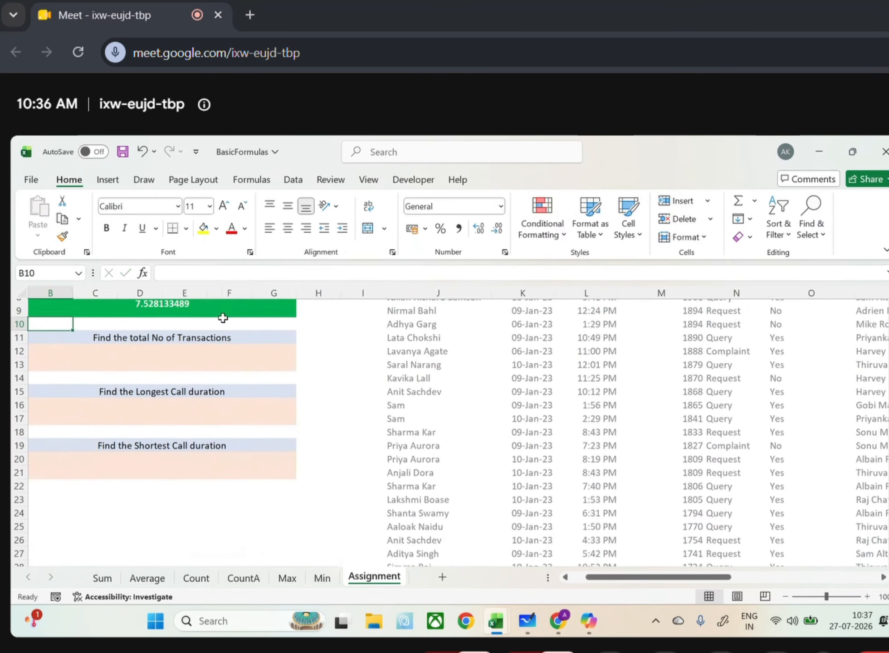
scroll(183, 396, "up", 2)
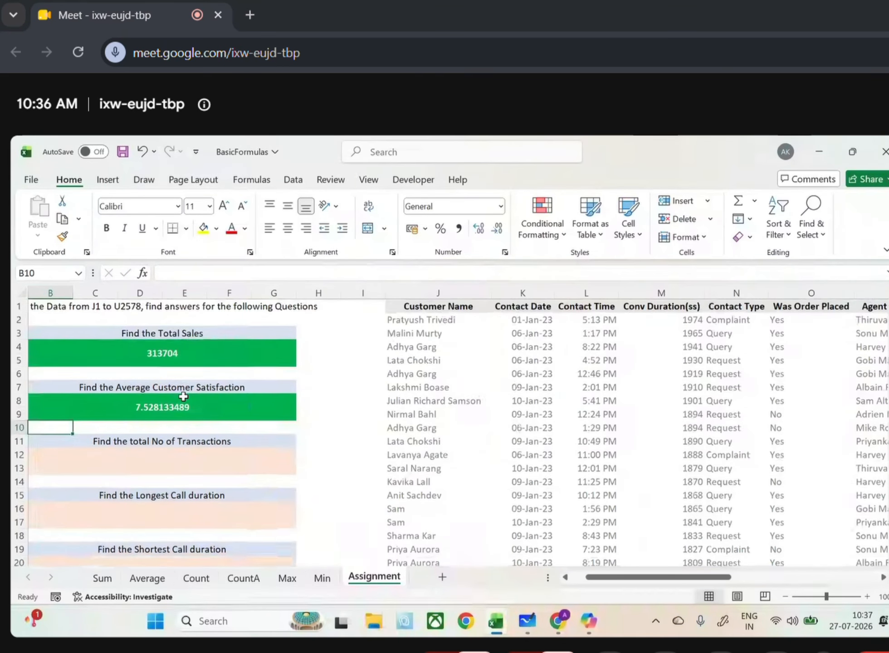
Re-enter the total sales formula in cell B4 as SUM over the Sale Amount values U2:U2578.
left_click(161, 413)
left_click(145, 455)
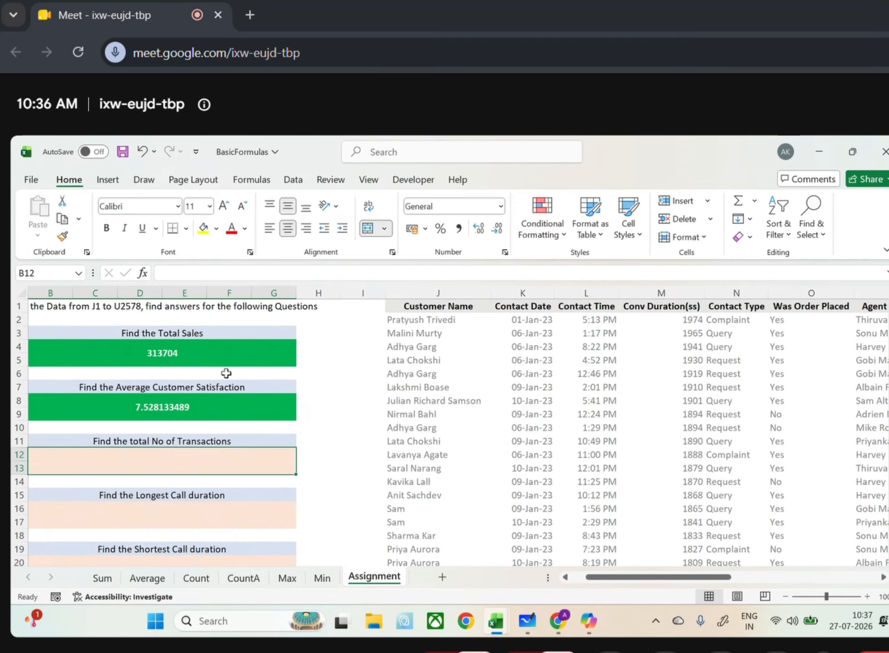
left_click(287, 346)
left_click(292, 273)
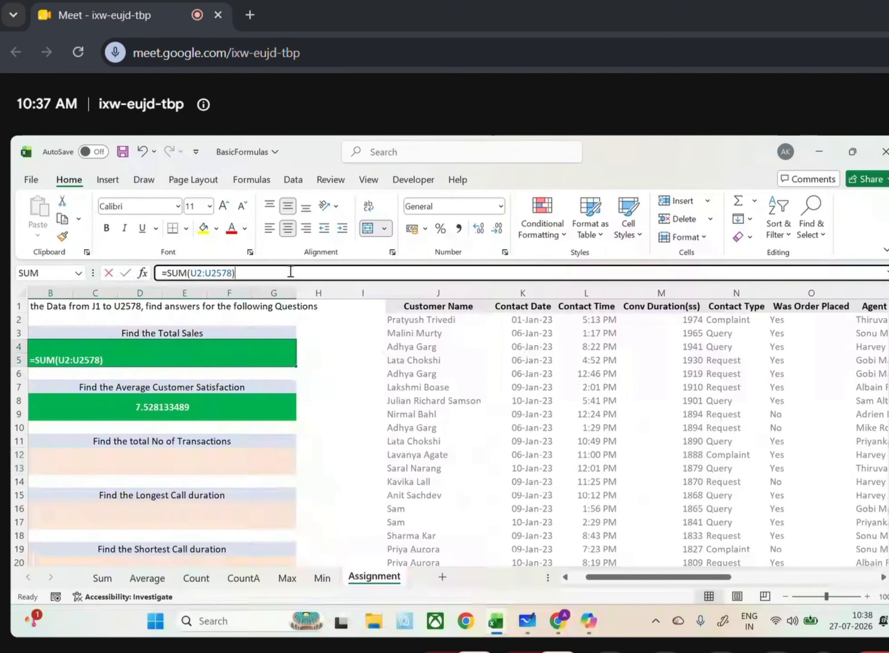
left_click_drag(292, 272, 169, 267)
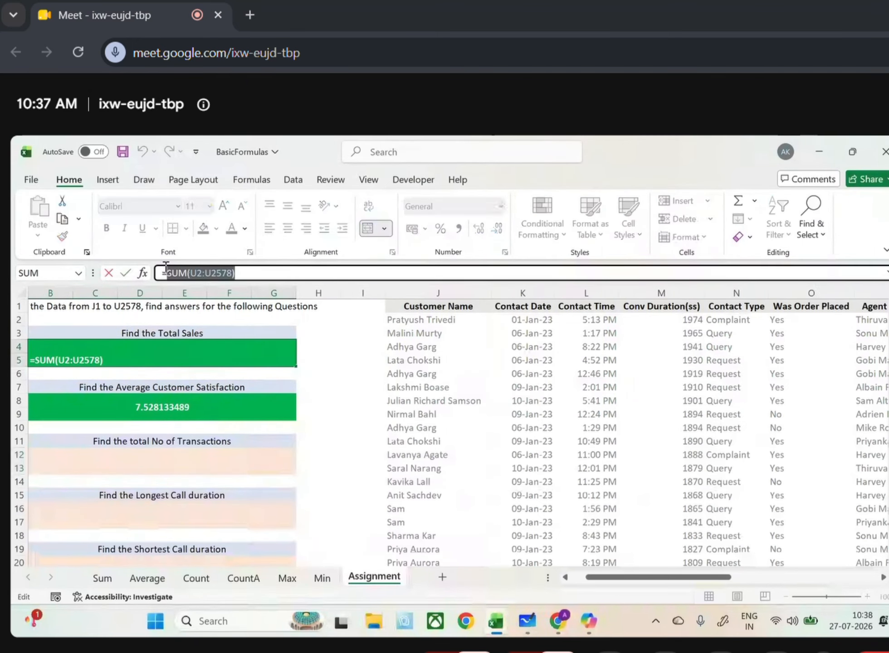
type("sum(")
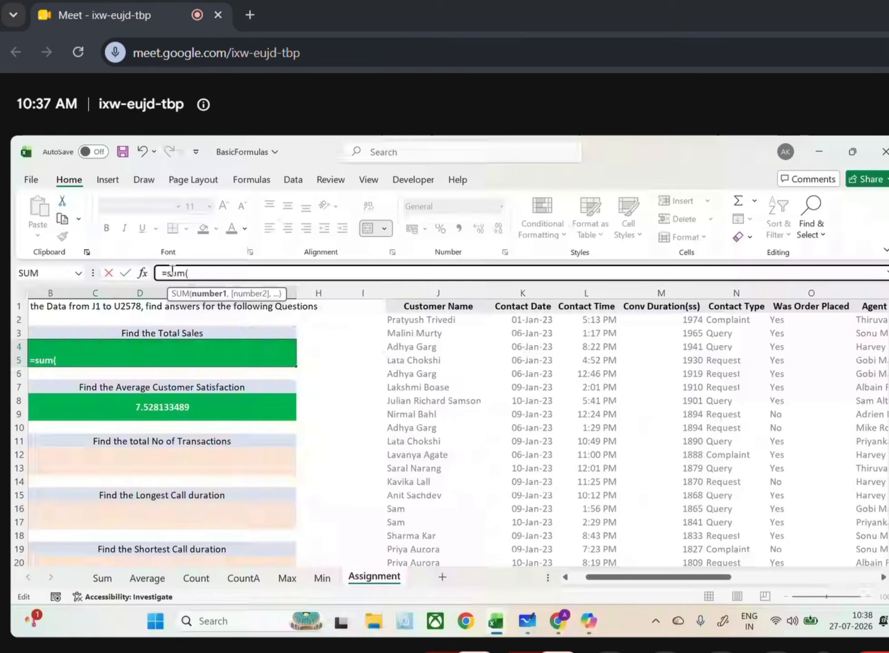
scroll(434, 414, "right", 5)
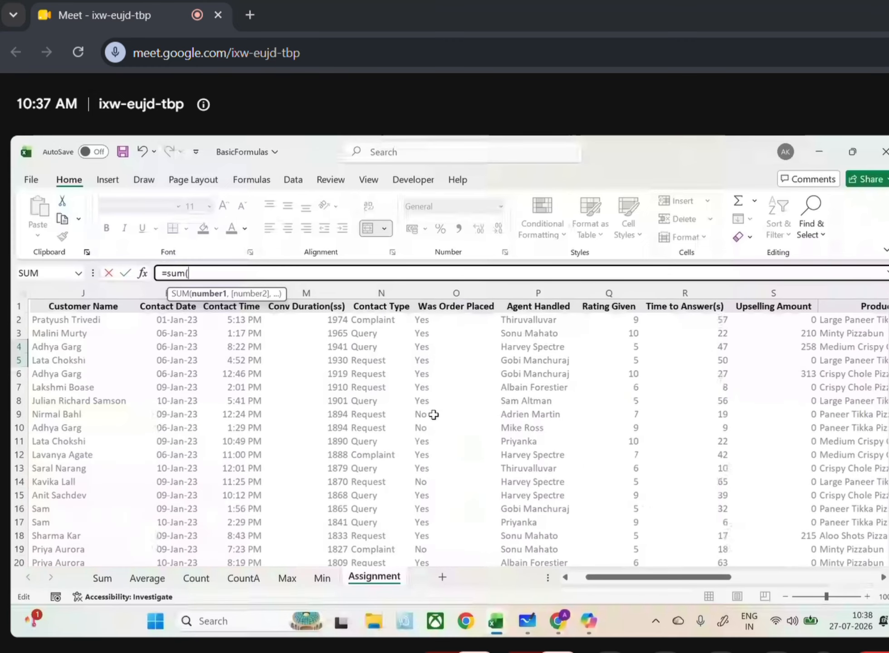
left_click(498, 314)
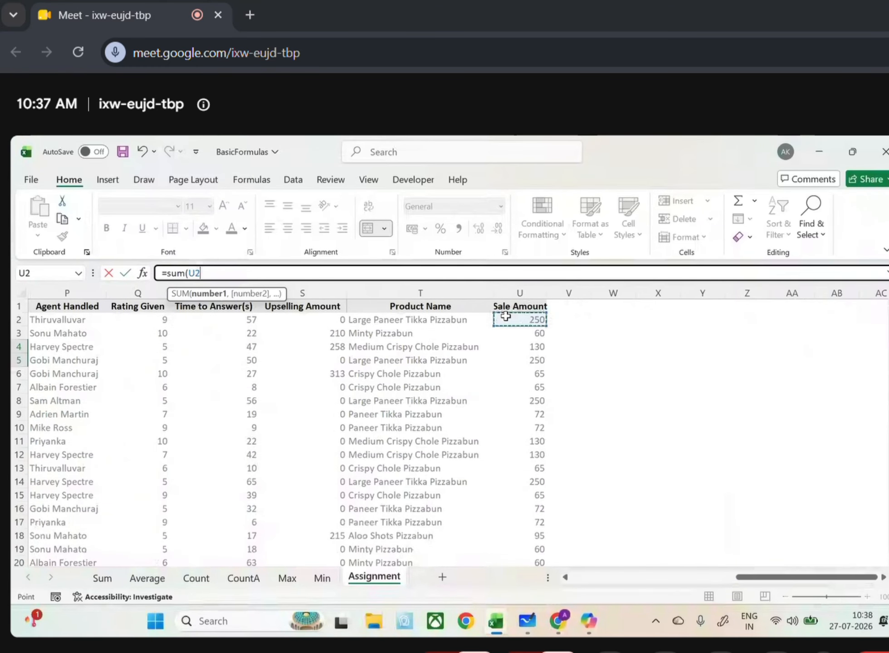
key("ctrl+shift+Down")
type(")")
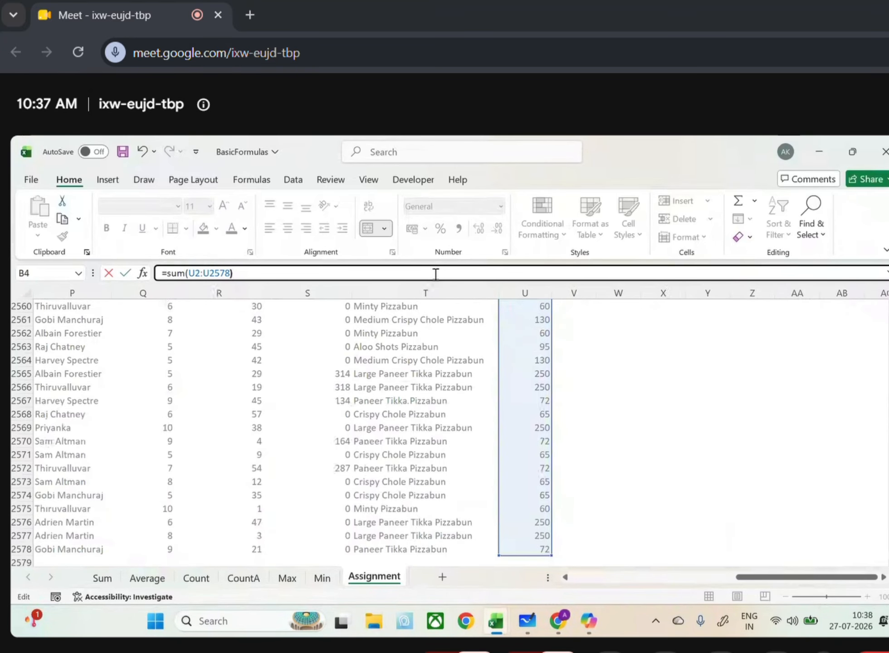
key("Return")
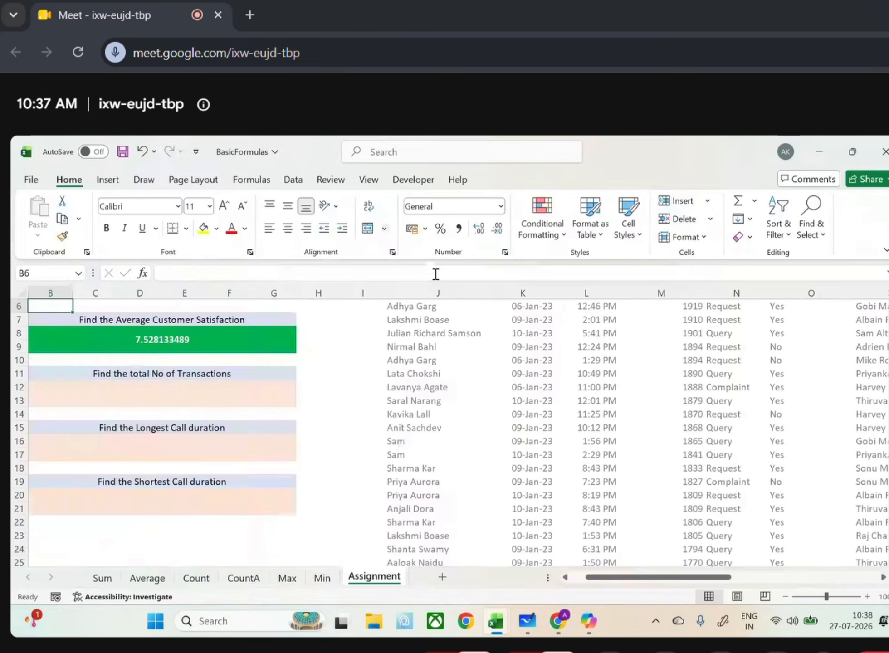
scroll(348, 383, "up", 2)
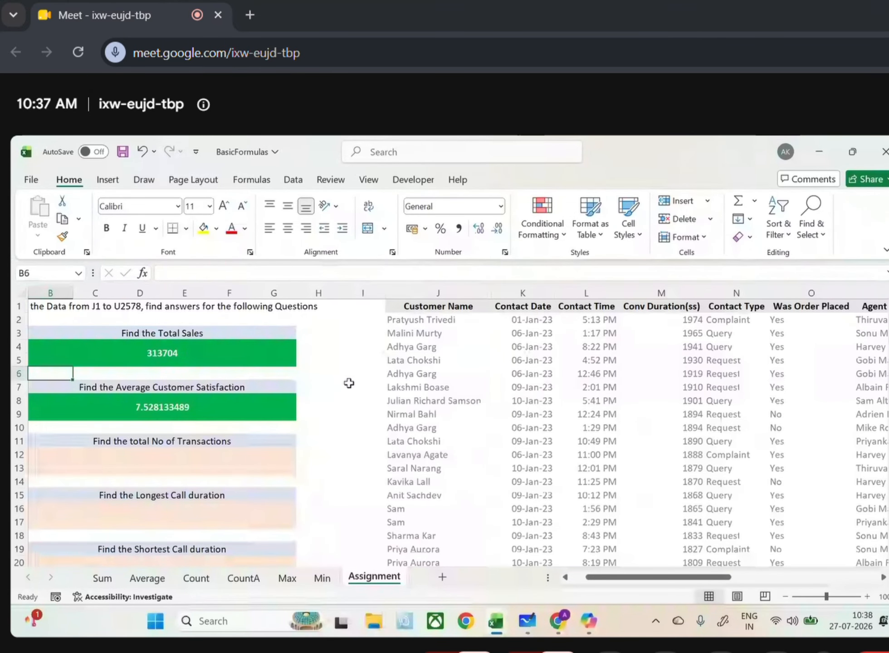
Select the Sale Amount values U2:U2578 and review the New Name definition for that range, closing it without creating the name.
scroll(349, 383, "right", 5)
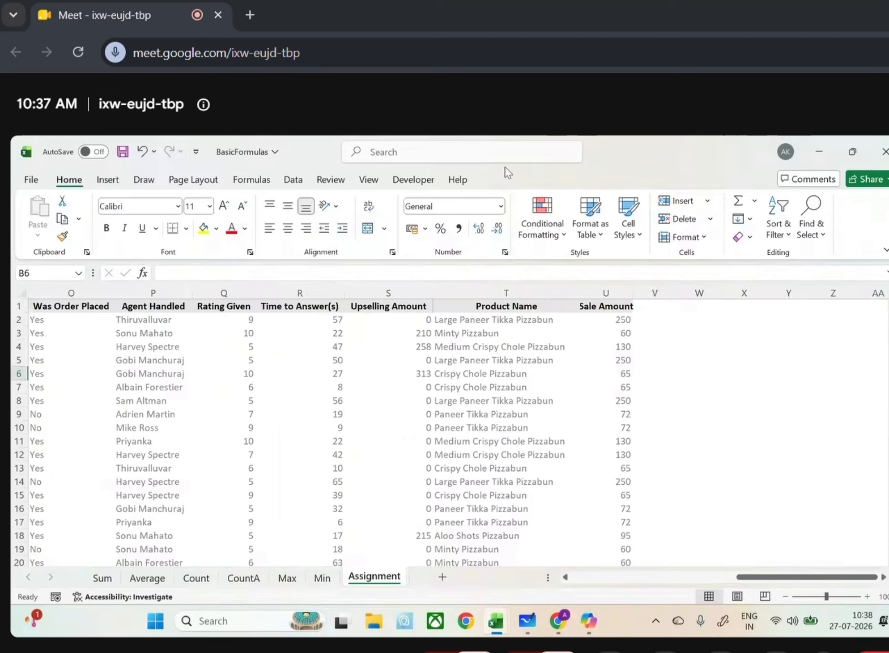
left_click(259, 186)
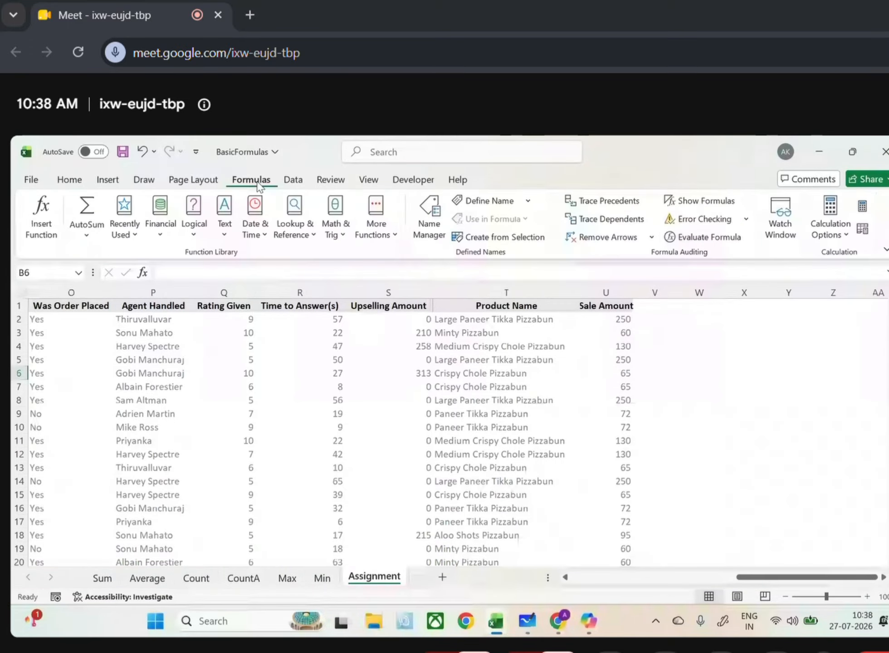
left_click(491, 200)
key("Escape")
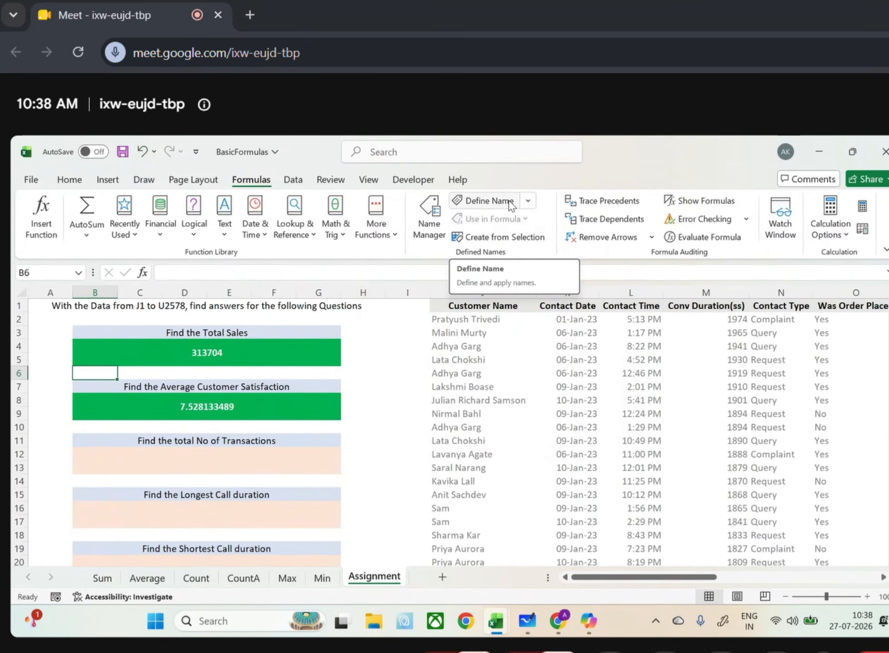
scroll(609, 322, "right", 6)
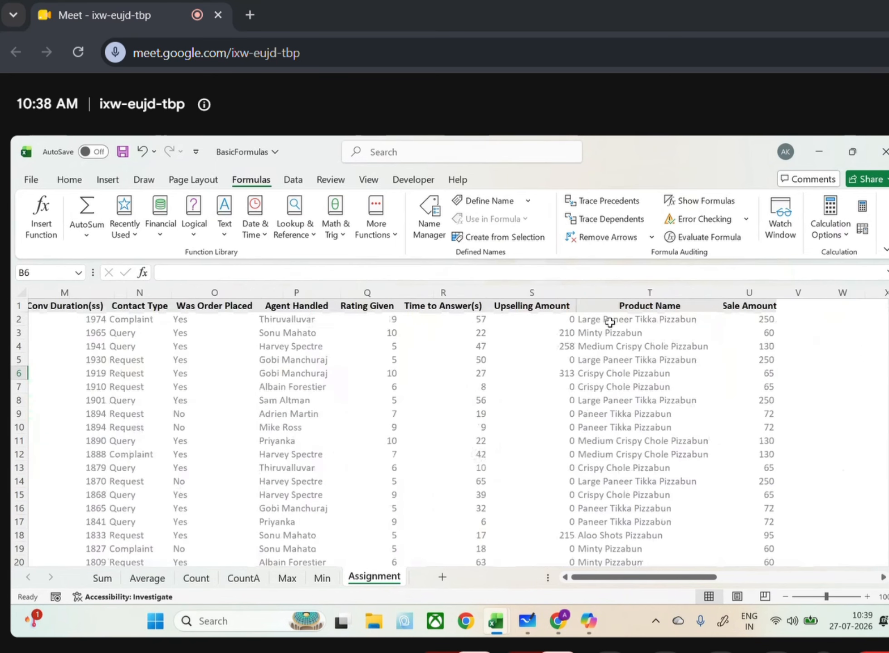
scroll(609, 322, "right", 3)
left_click(391, 320)
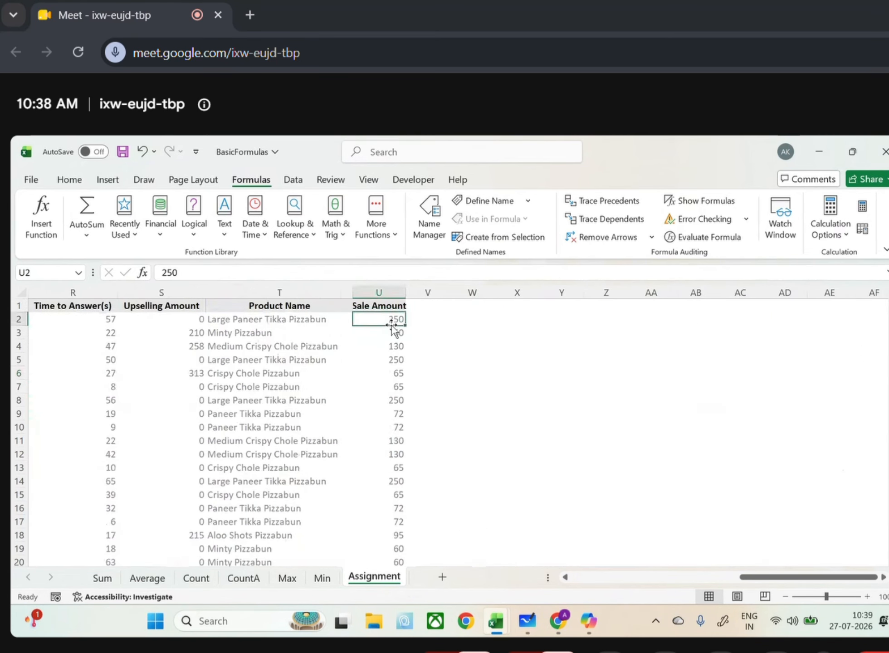
key("ctrl+shift+Down")
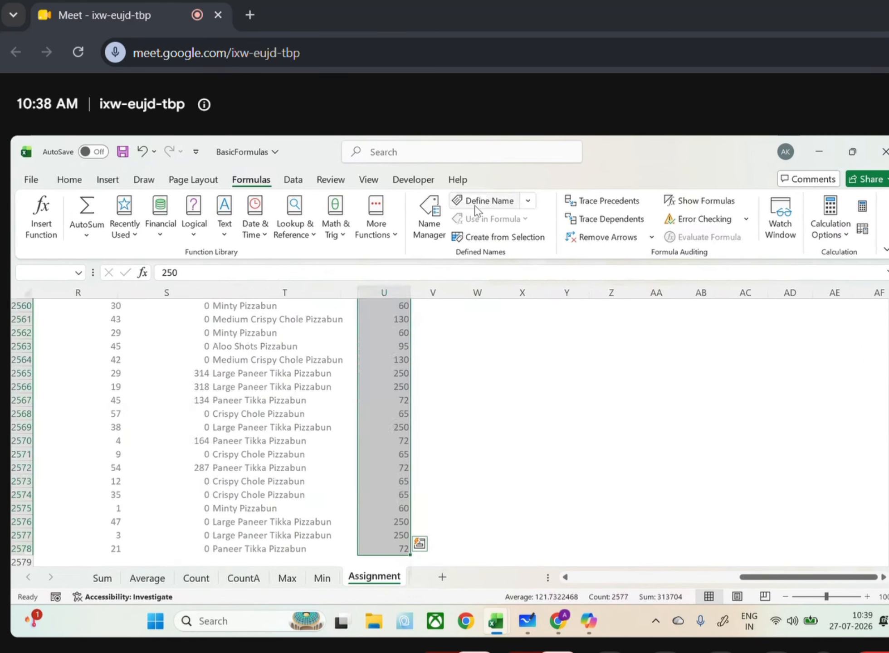
left_click(520, 201)
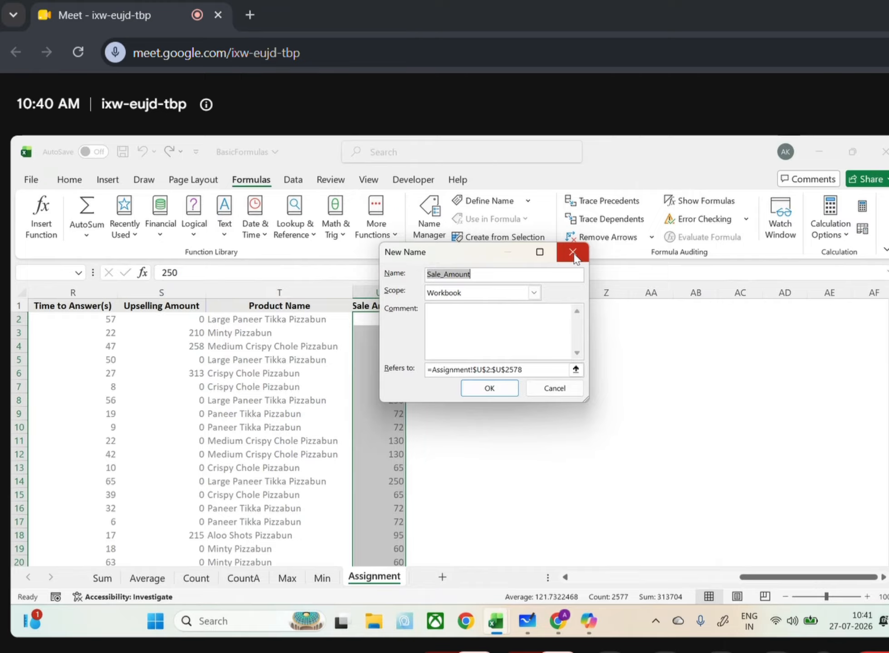
left_click(573, 253)
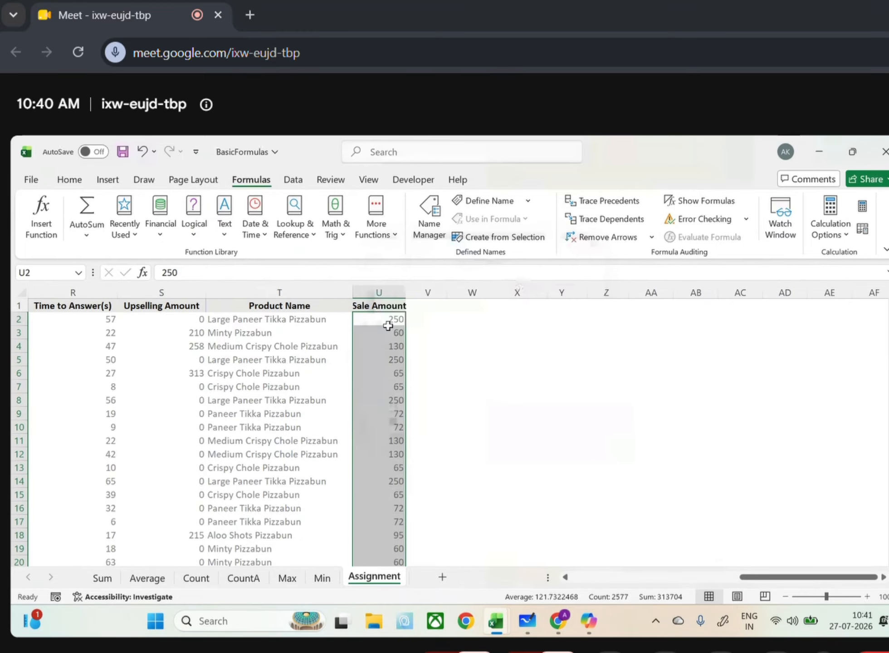
Define the name Sale_Amount with Workbook scope for the selected Sale Amount values U2:U2578.
left_click(527, 200)
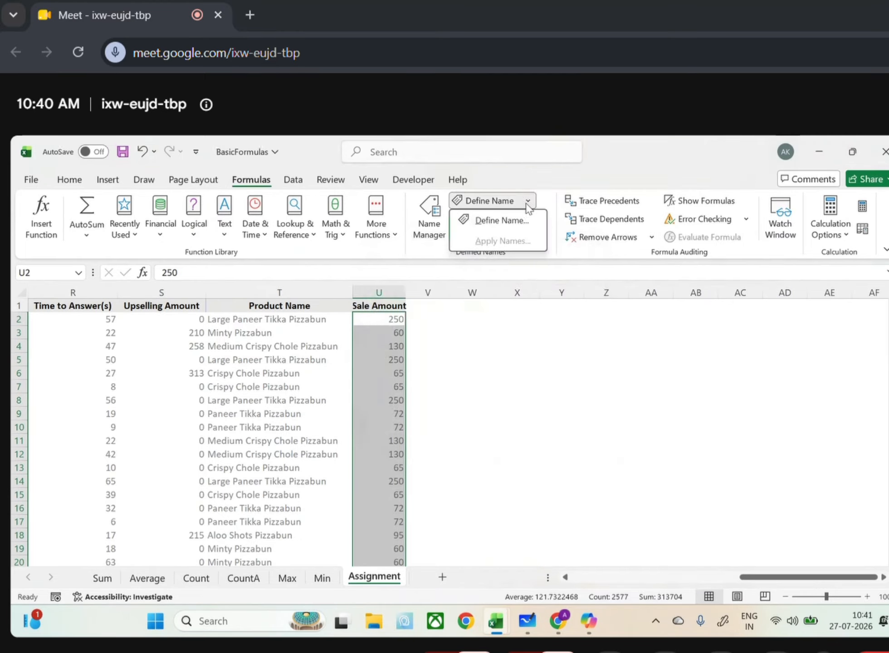
left_click(504, 221)
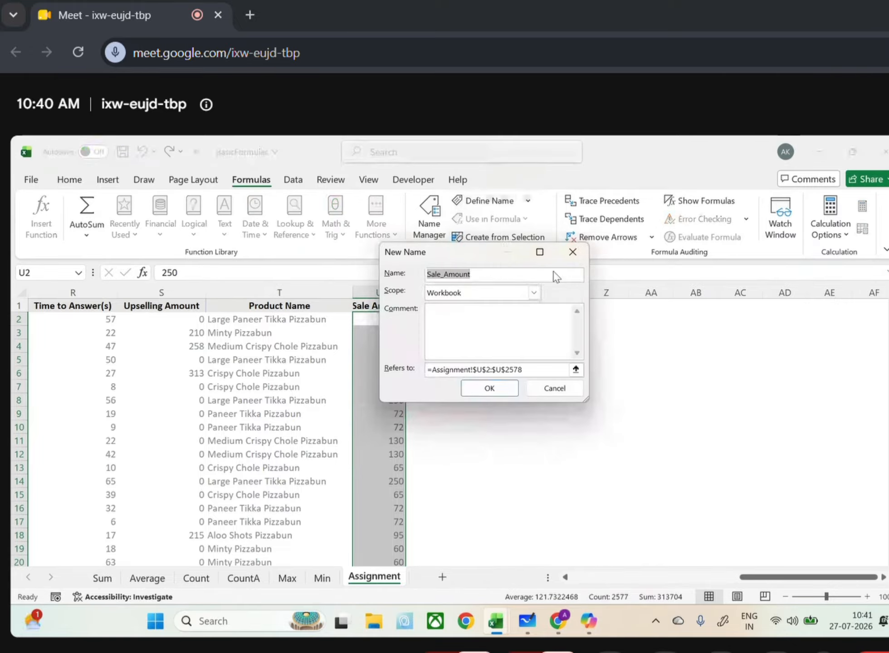
left_click_drag(446, 255, 564, 271)
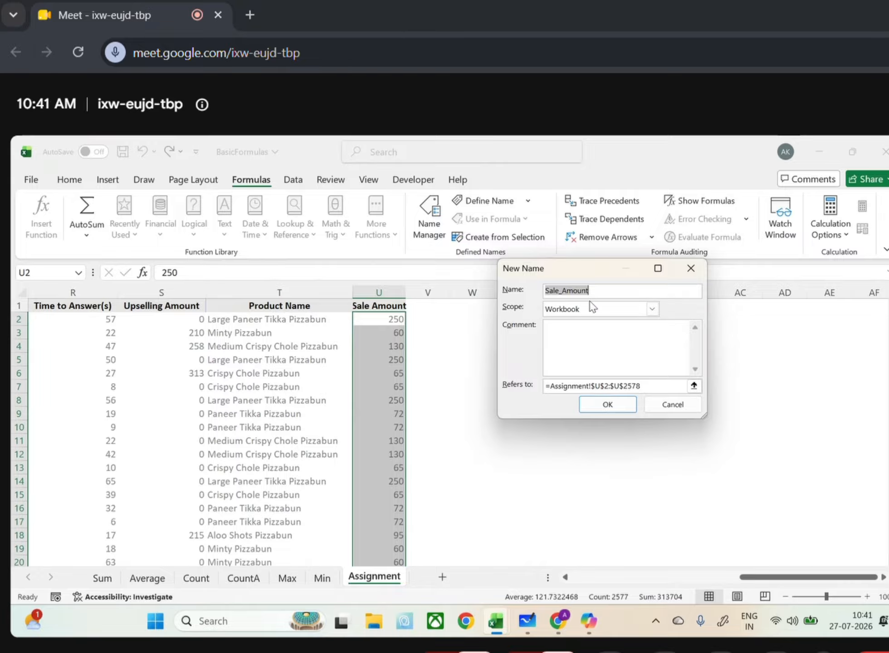
left_click(652, 309)
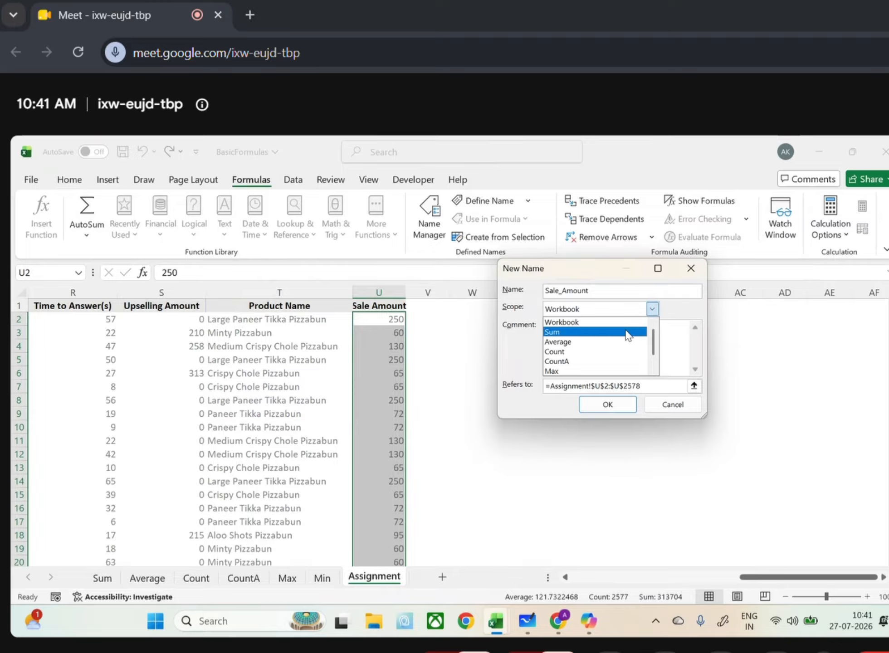
left_click(591, 322)
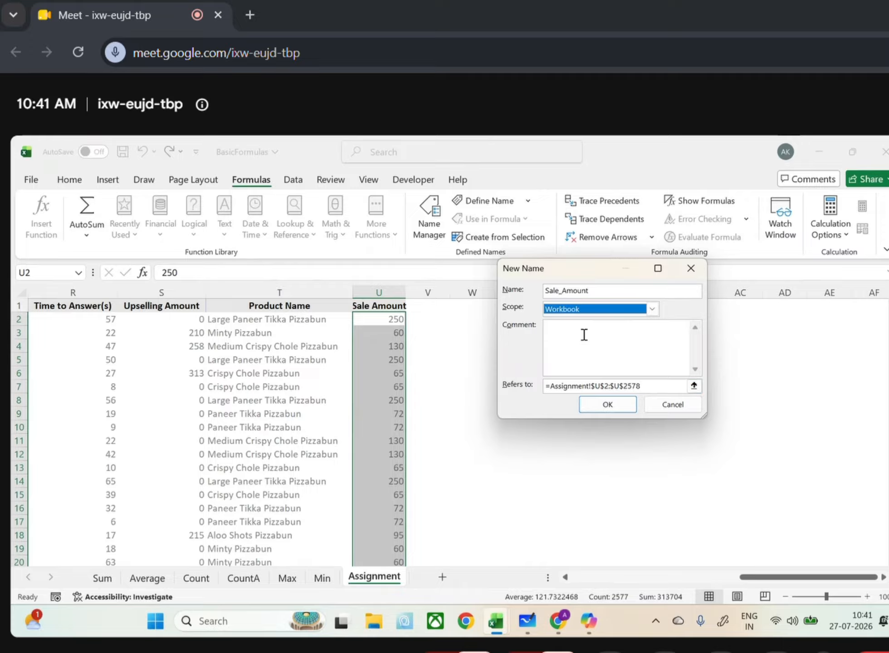
left_click(605, 410)
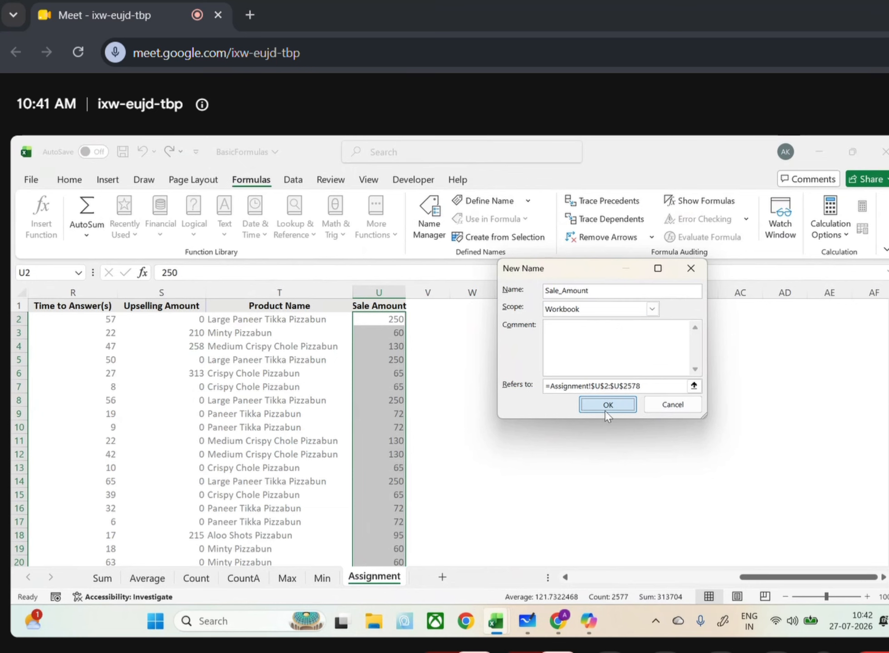
Replace the total sales formula in cell B4 with SUM over the named range Sale_Amount.
scroll(421, 422, "left", 5)
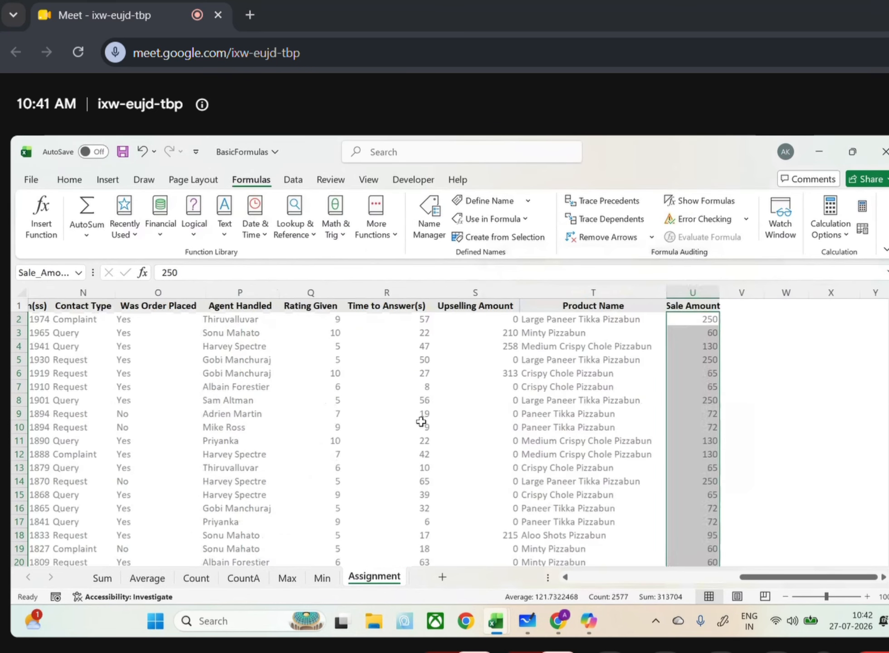
scroll(421, 421, "left", 2)
left_click(261, 358)
left_click(263, 273)
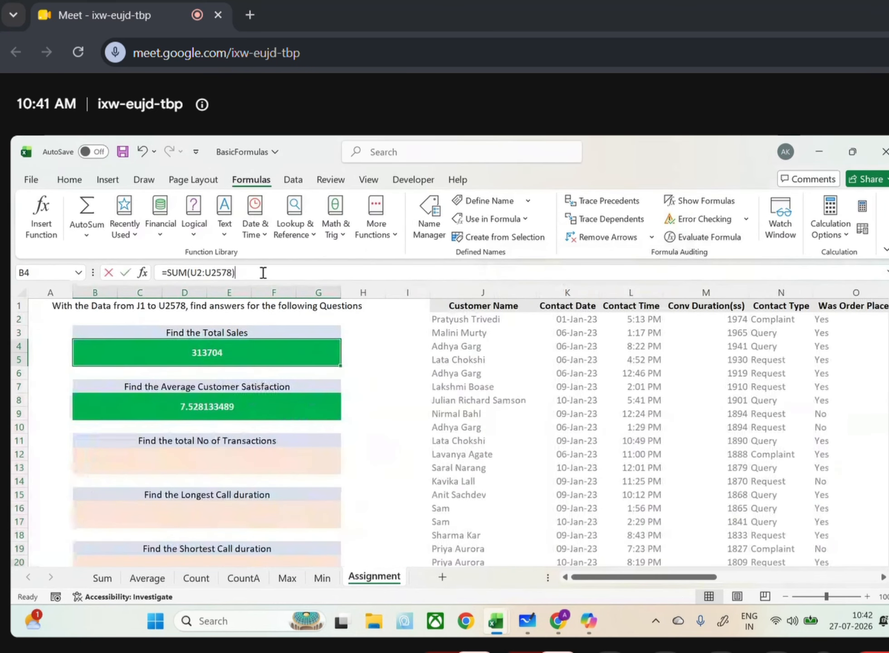
left_click_drag(263, 272, 162, 270)
type("=sum")
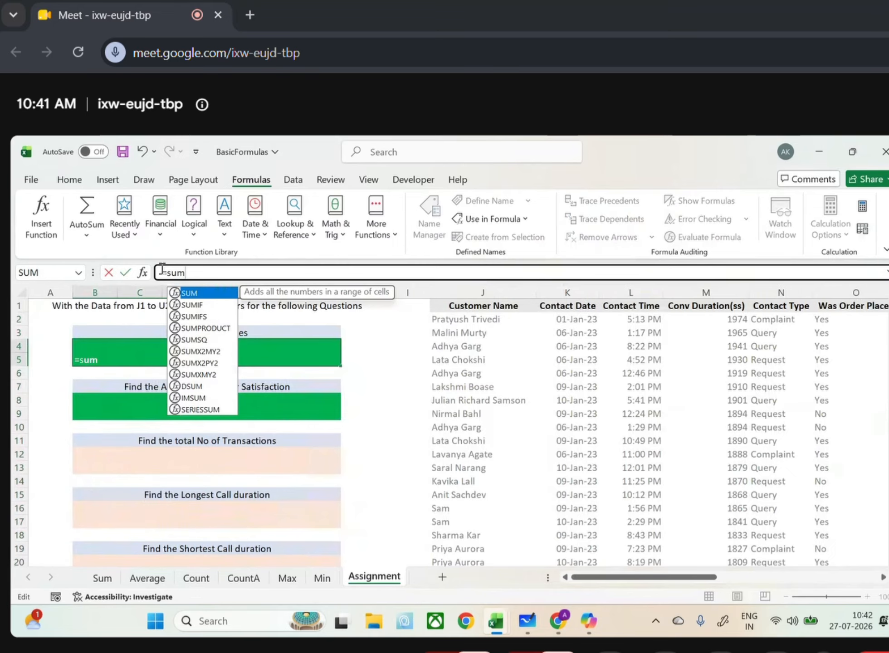
type("(sale")
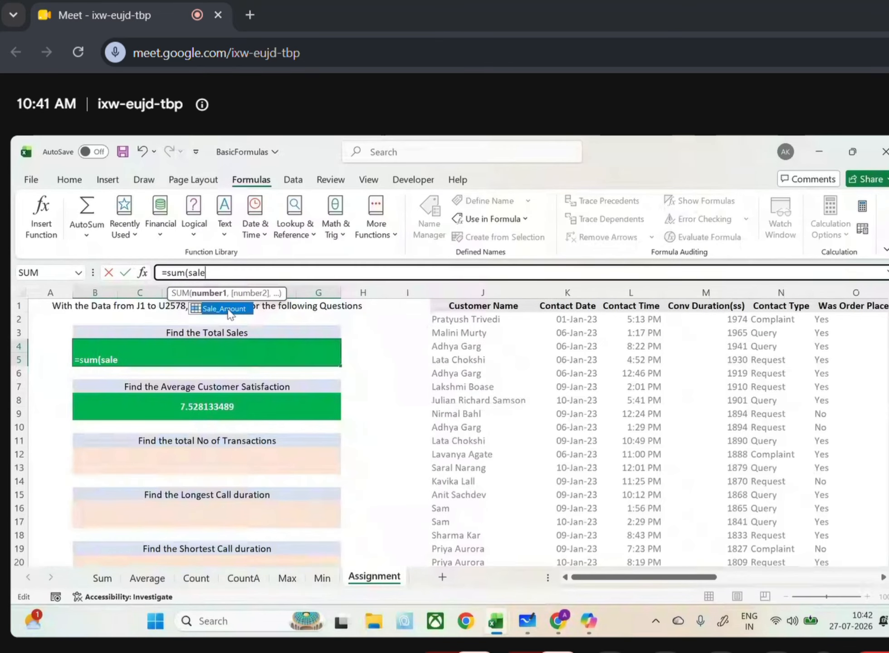
left_click(235, 279)
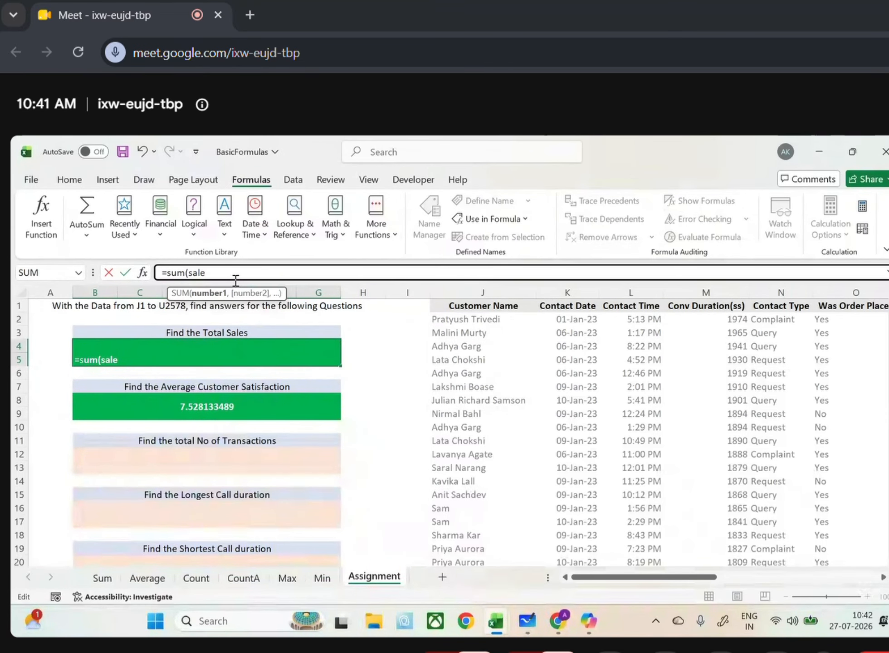
type("_amount")
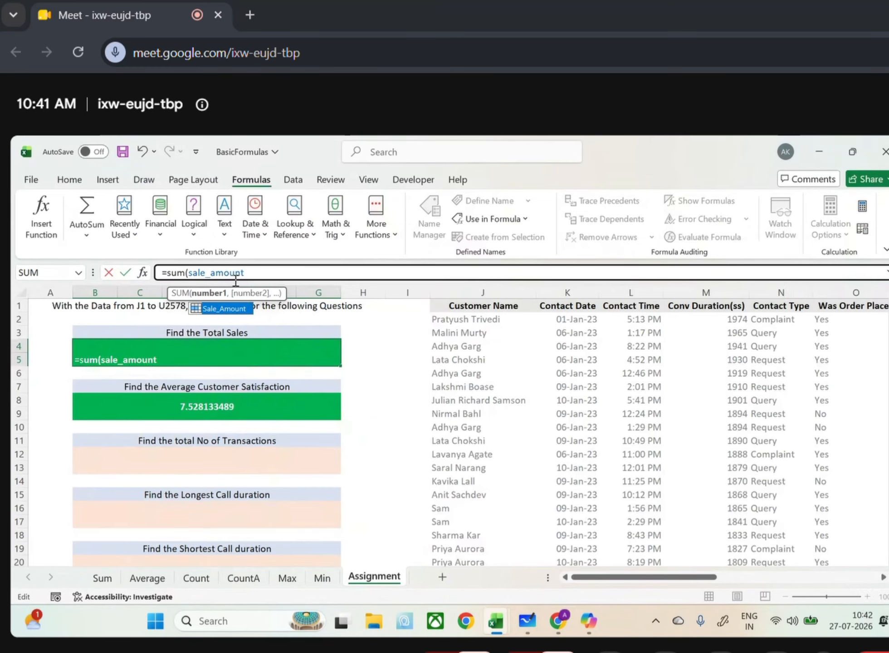
key("Return")
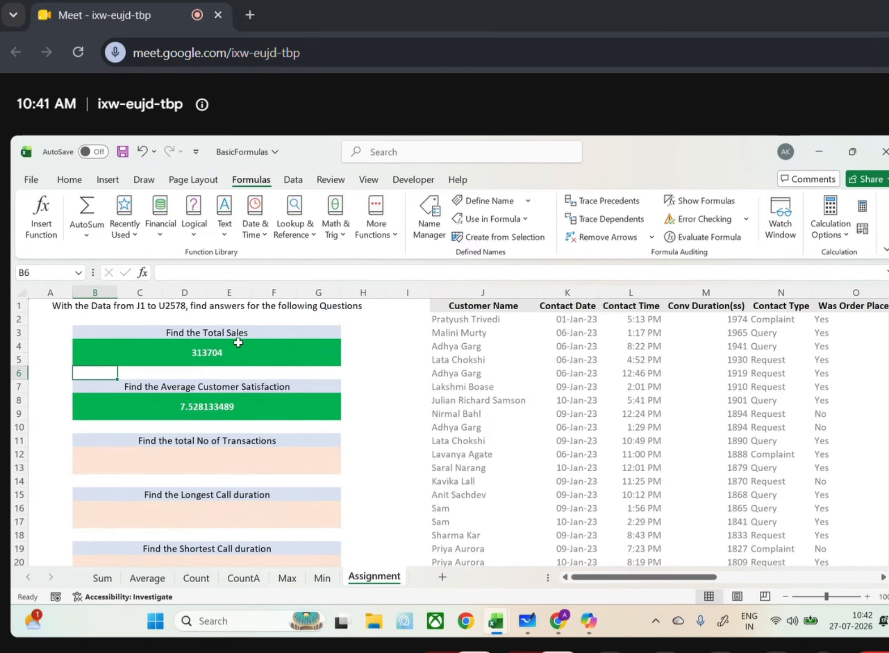
Review B4's formula and the options for using, defining and applying names and creating names from a selection, without applying any.
left_click(234, 359)
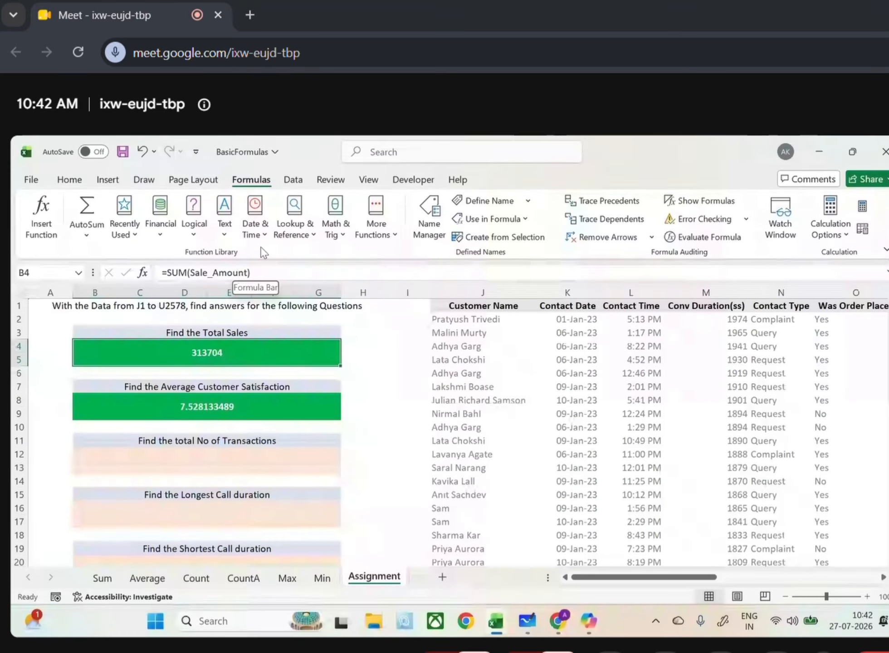
left_click(524, 220)
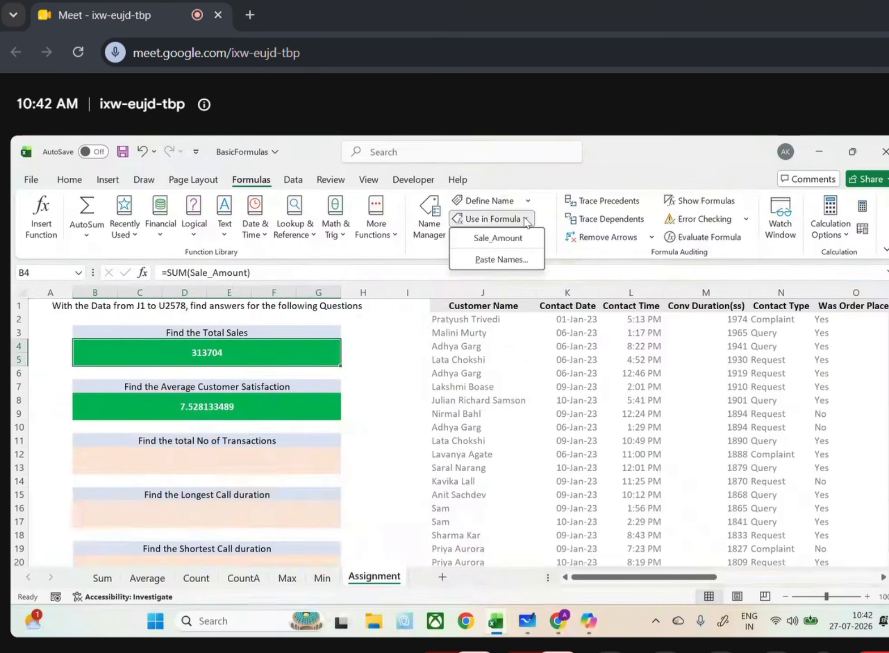
left_click(522, 205)
left_click(522, 205)
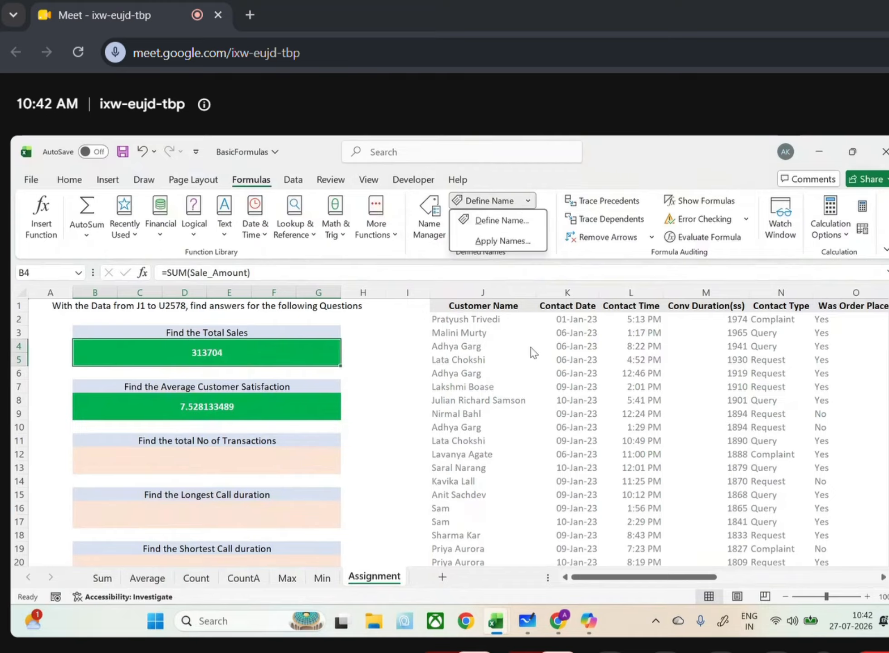
left_click(527, 342)
left_click(573, 319)
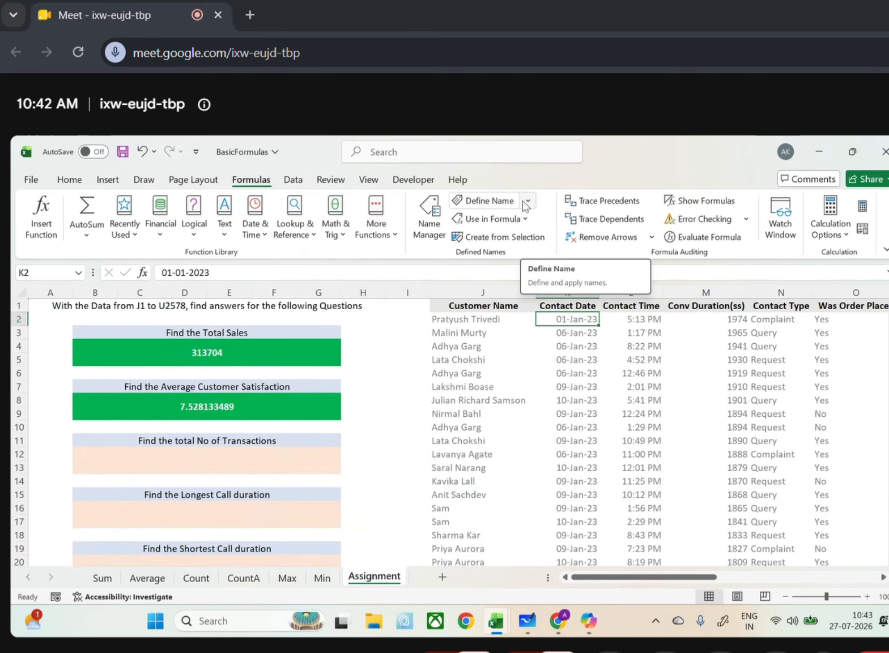
left_click(498, 373)
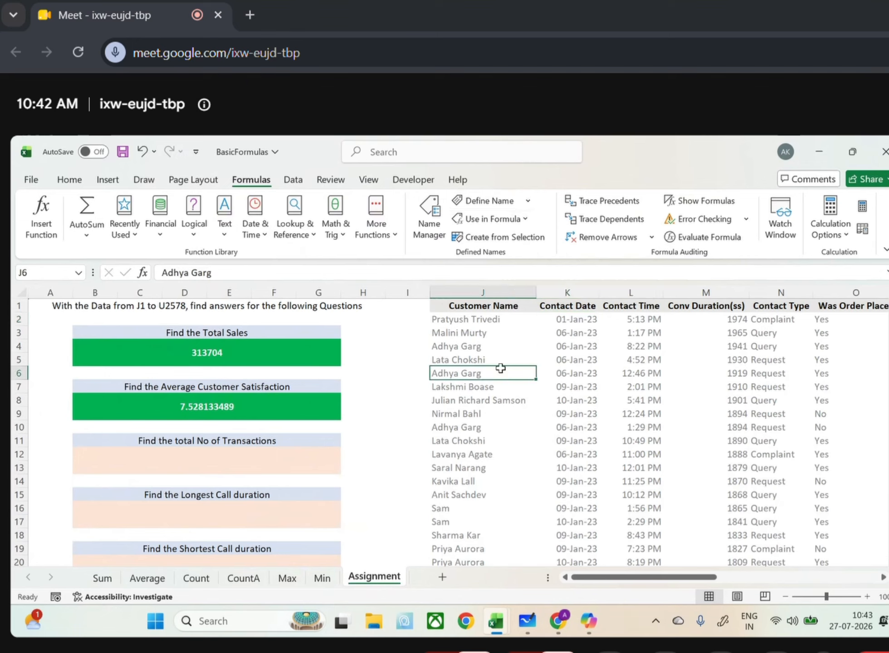
left_click(529, 220)
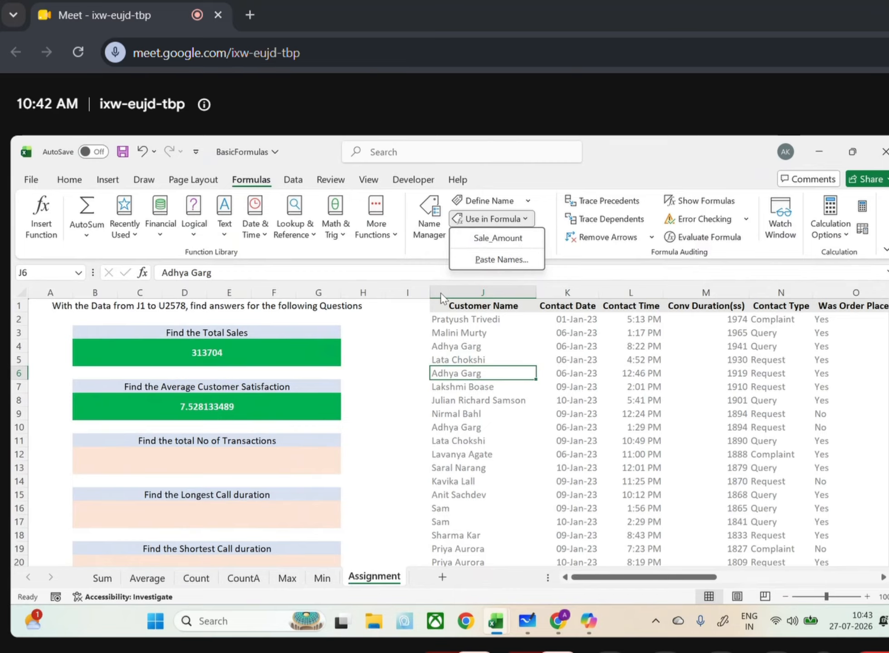
left_click(431, 274)
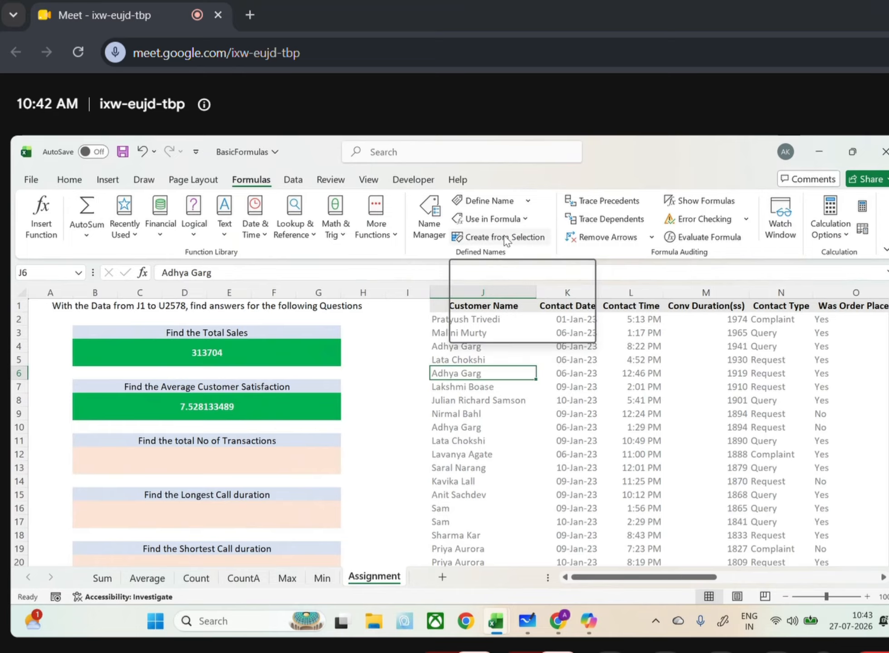
left_click(487, 238)
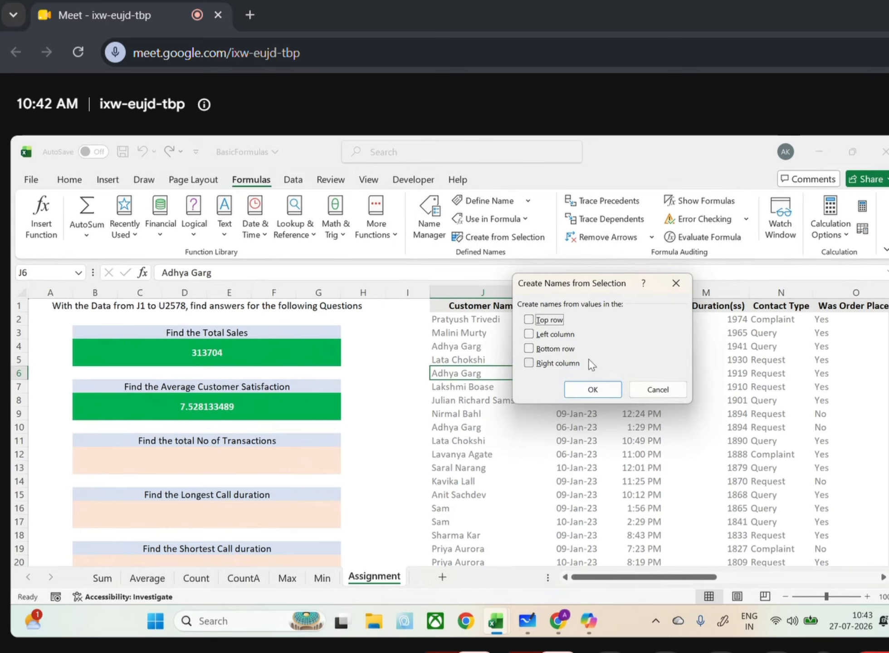
left_click(675, 283)
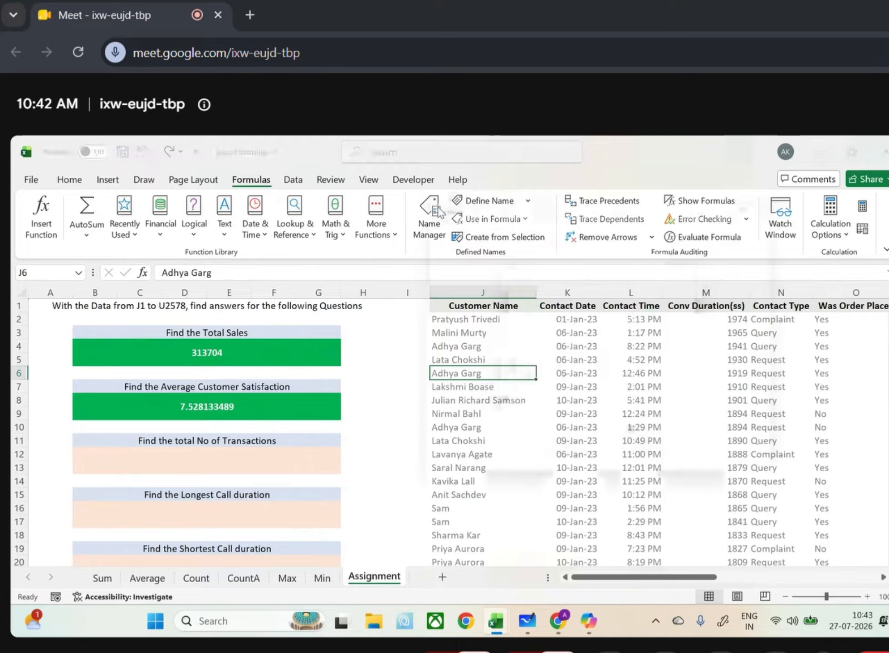
Review the Sale_Amount definition in the Name Manager without editing it, and delete that name.
left_click(428, 218)
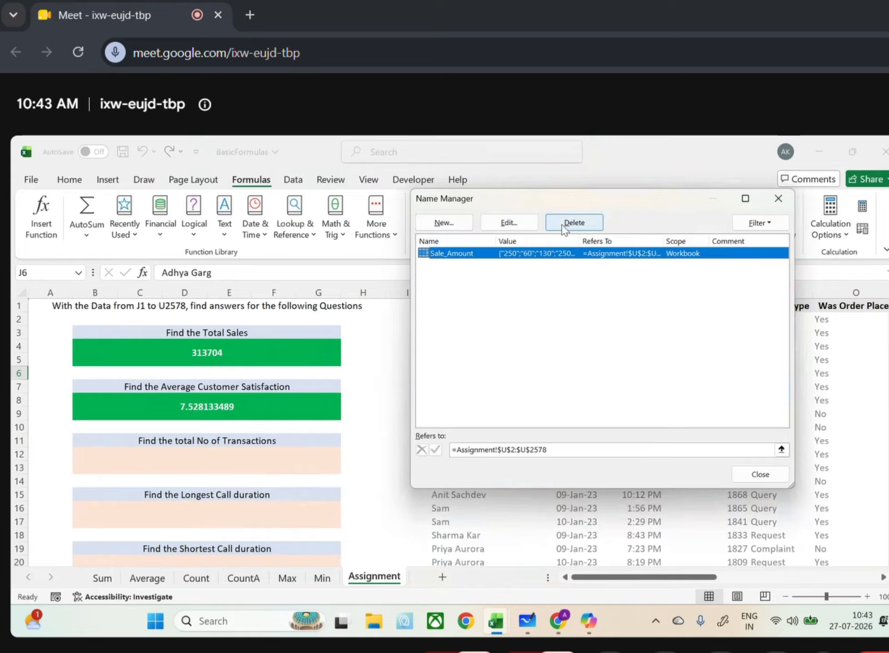
left_click(524, 227)
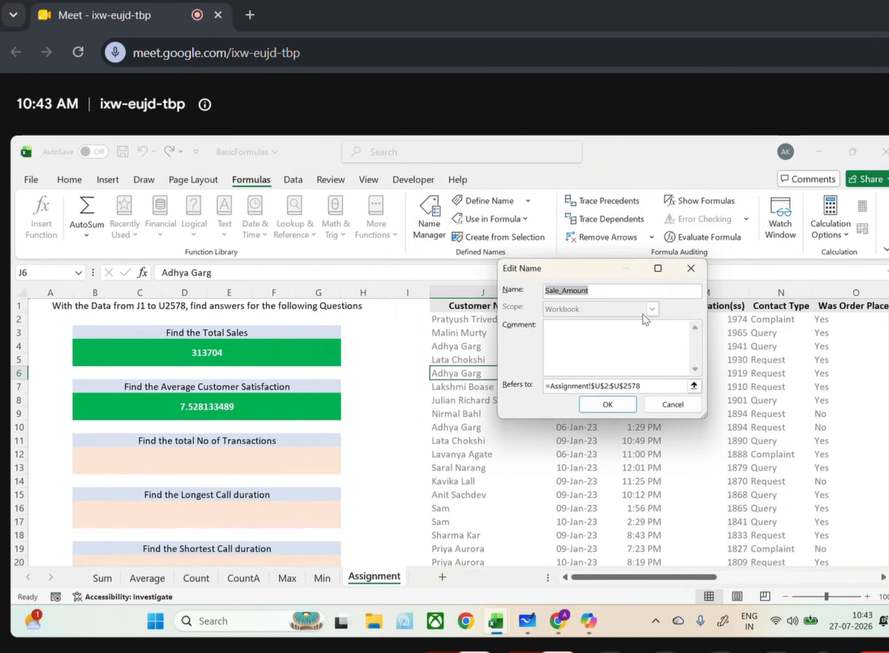
left_click(690, 272)
left_click(574, 223)
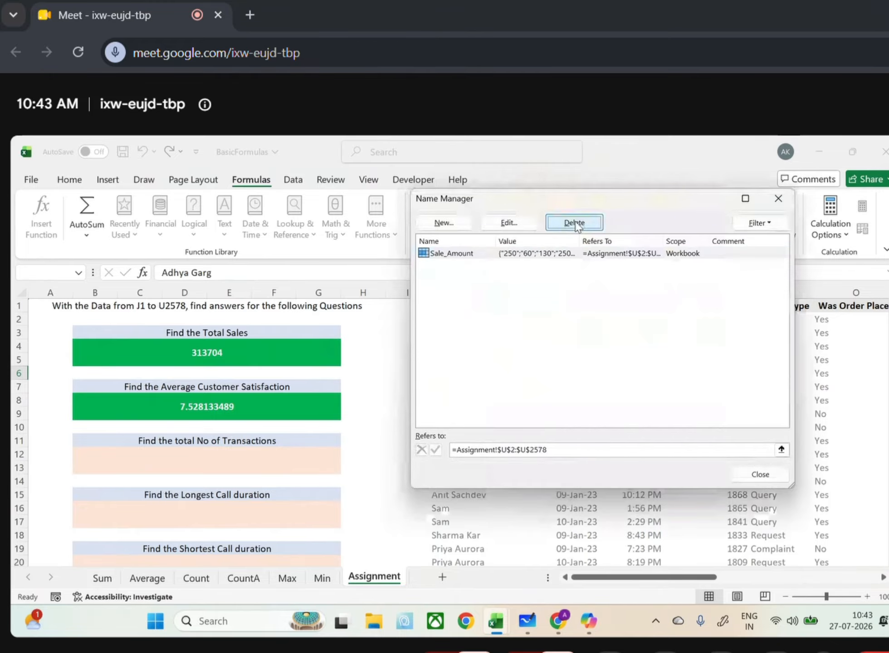
left_click(641, 376)
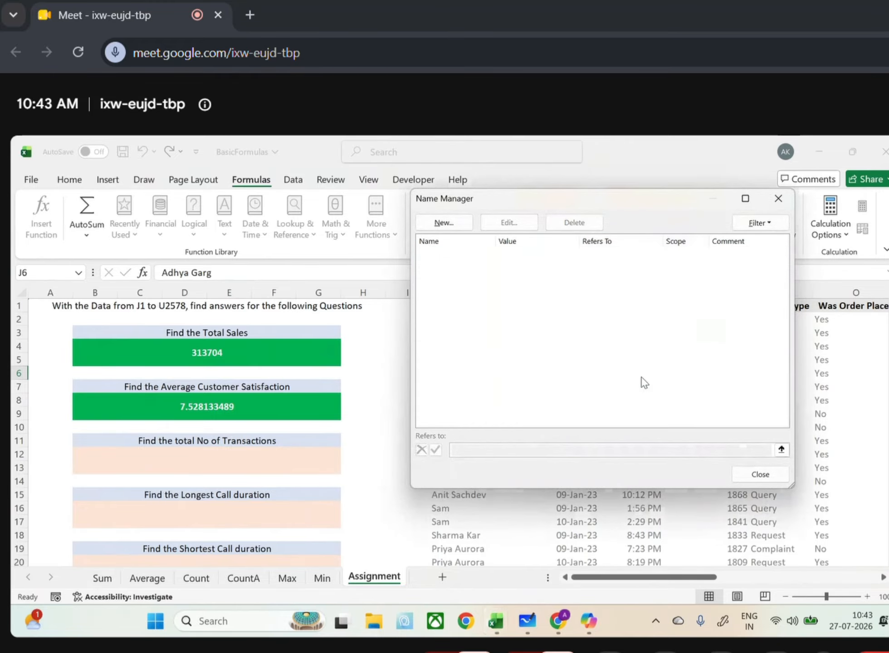
Review the scope choices for a new name on cell J6, cancel it and close the Name Manager.
left_click(447, 224)
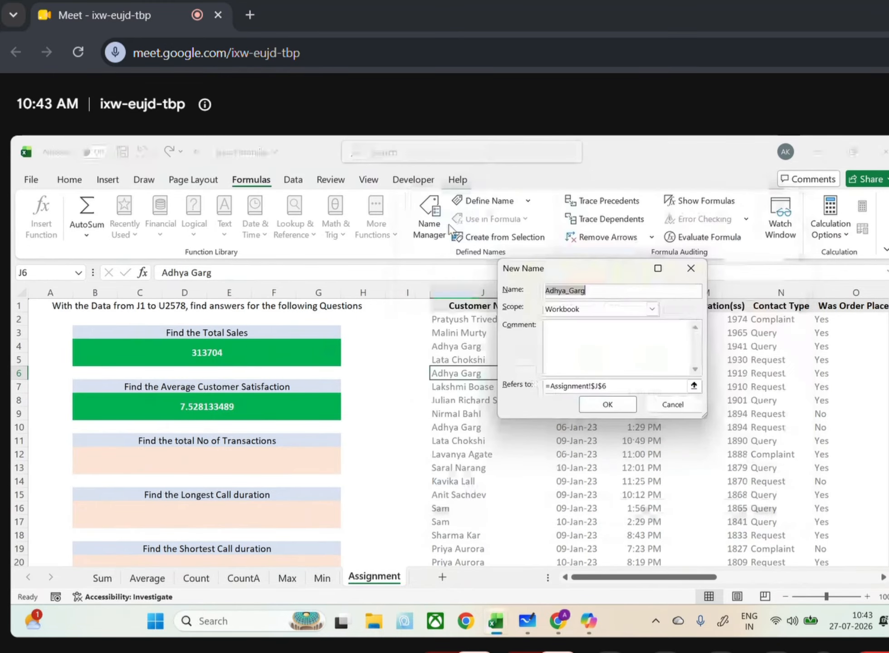
left_click(611, 313)
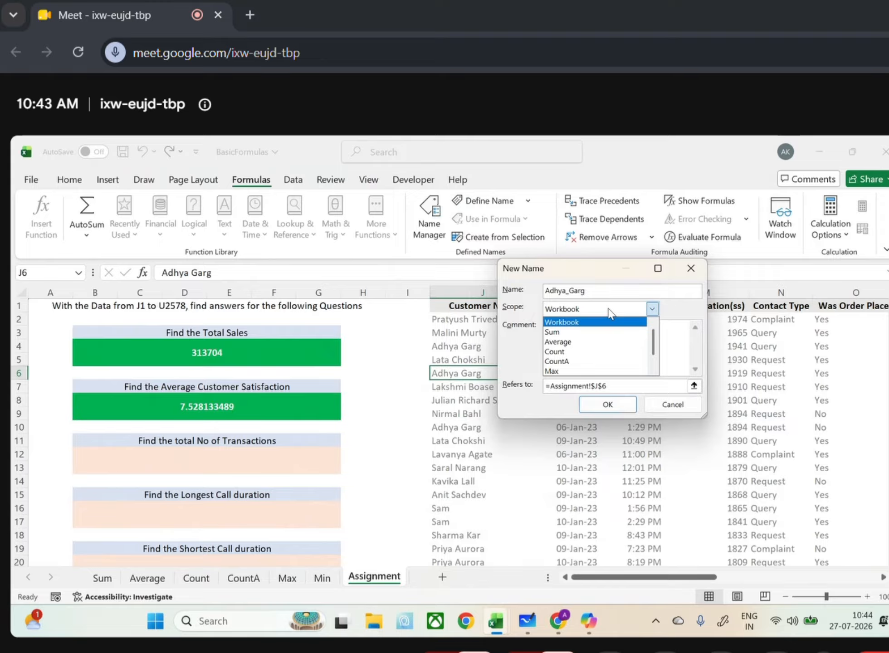
left_click(690, 270)
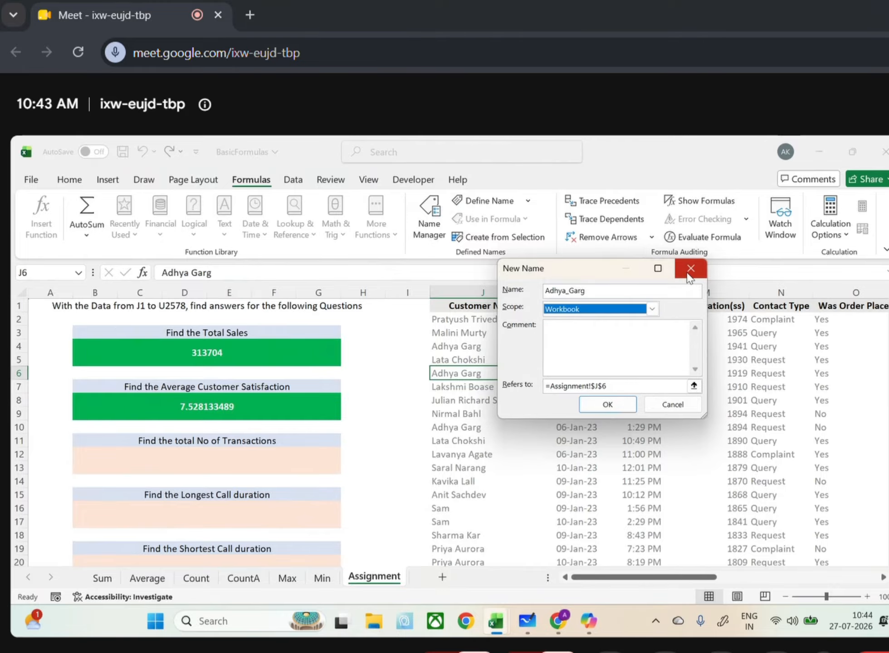
left_click(689, 270)
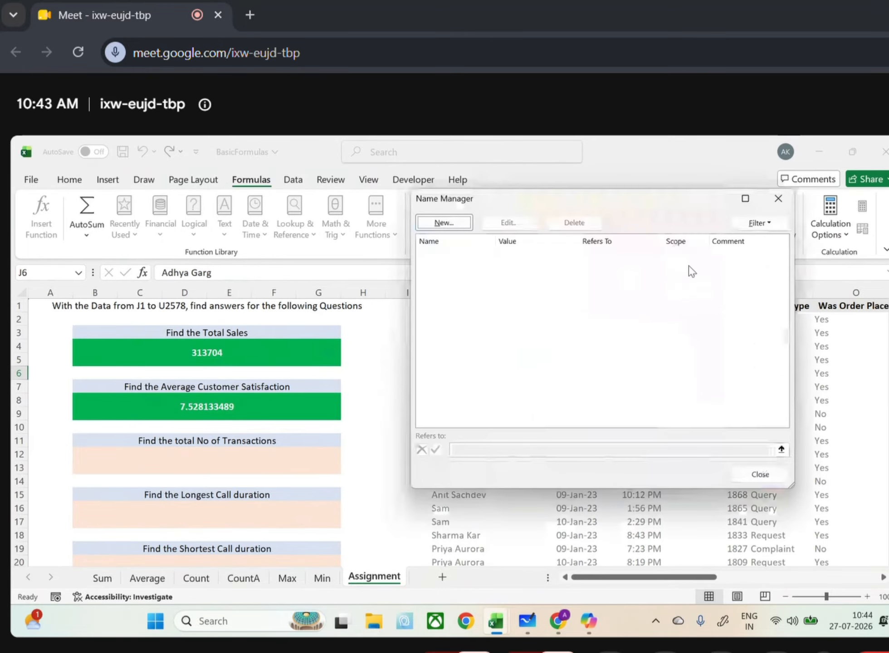
left_click(778, 199)
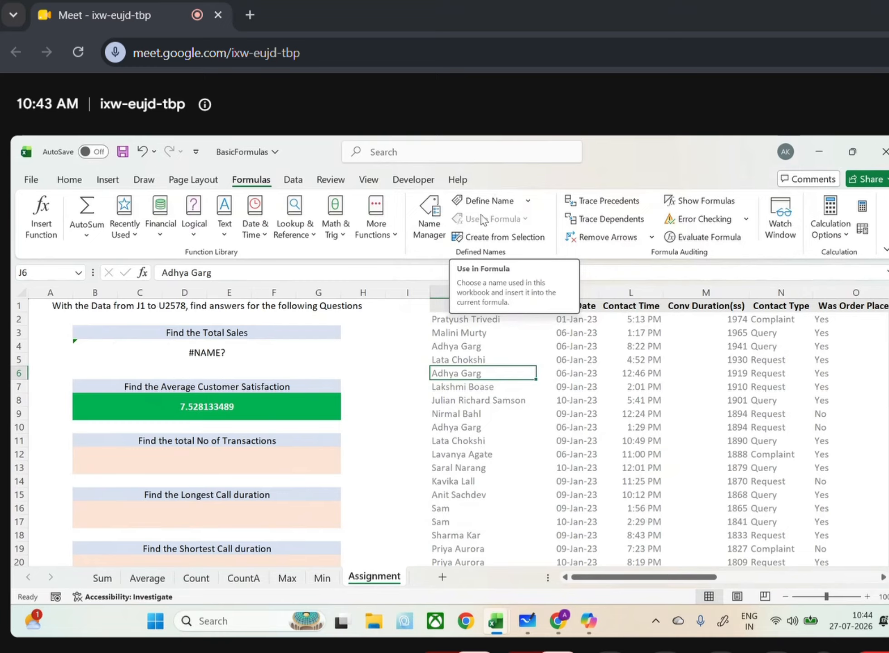
Clear the total sales formula from cell B4, leaving the answer cell empty.
left_click(231, 355)
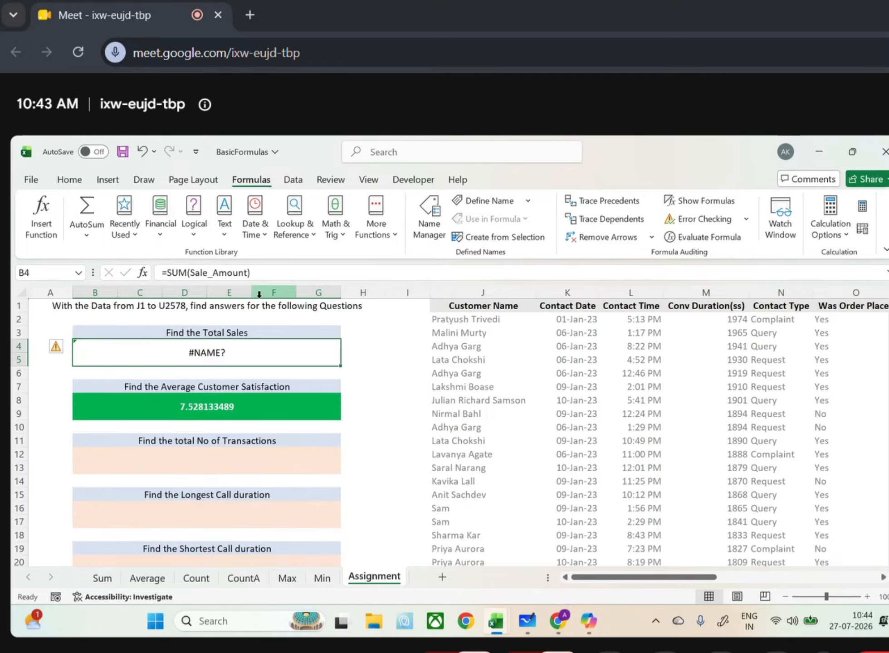
left_click_drag(268, 273, 164, 281)
key("BackSpace")
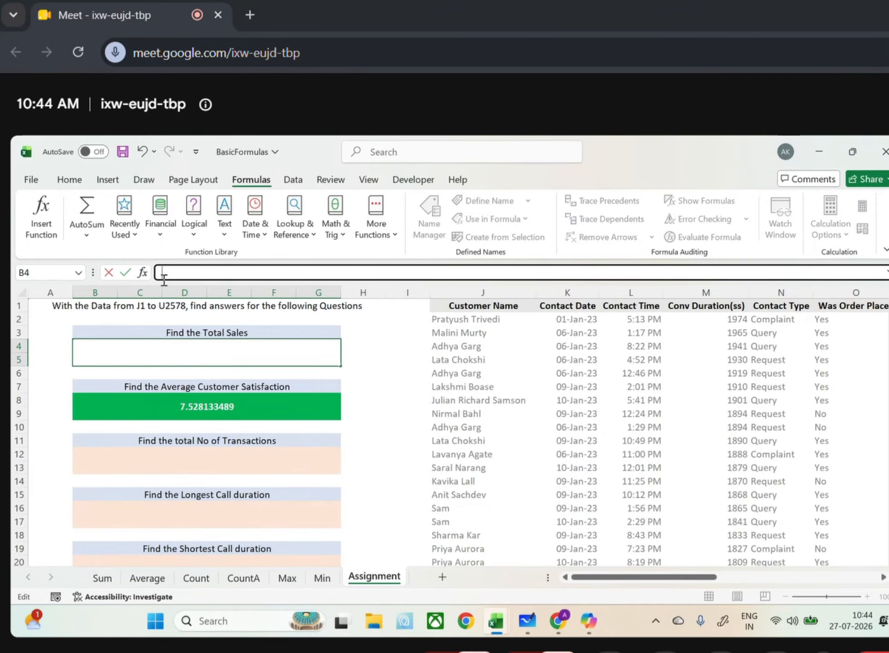
type("=u")
key("BackSpace")
key("BackSpace")
key("Return")
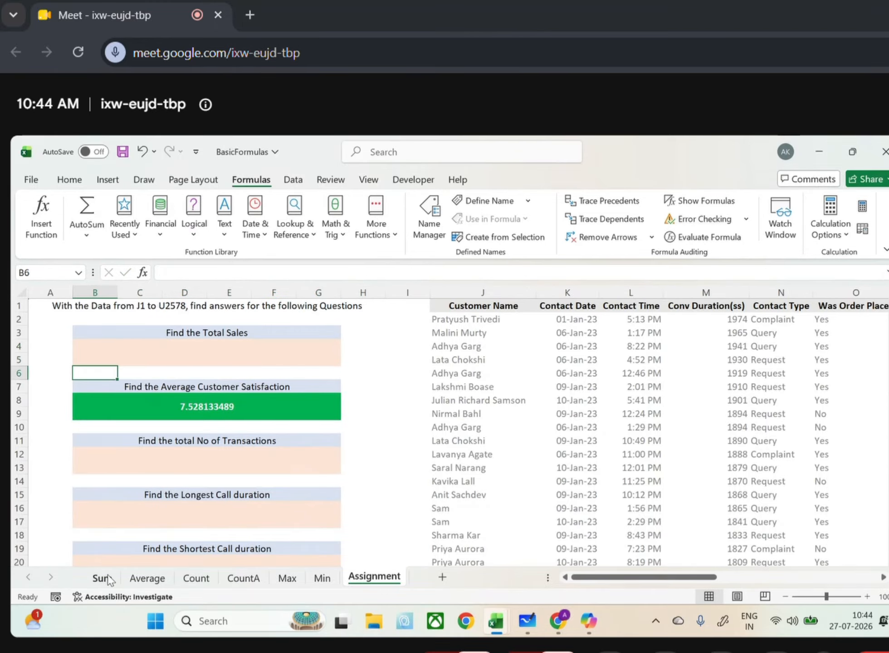
scroll(136, 512, "down", 2)
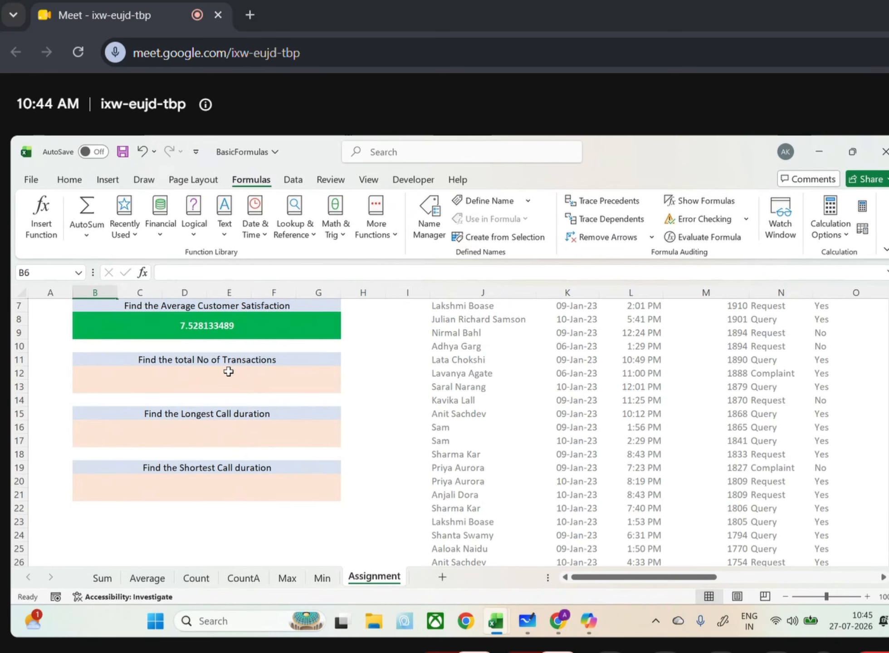
Examine the Assignment sheet's call data columns from Customer Name to Sale Amount, including Time to Answer(s) and Conv Duration(ss).
scroll(243, 419, "up", 2)
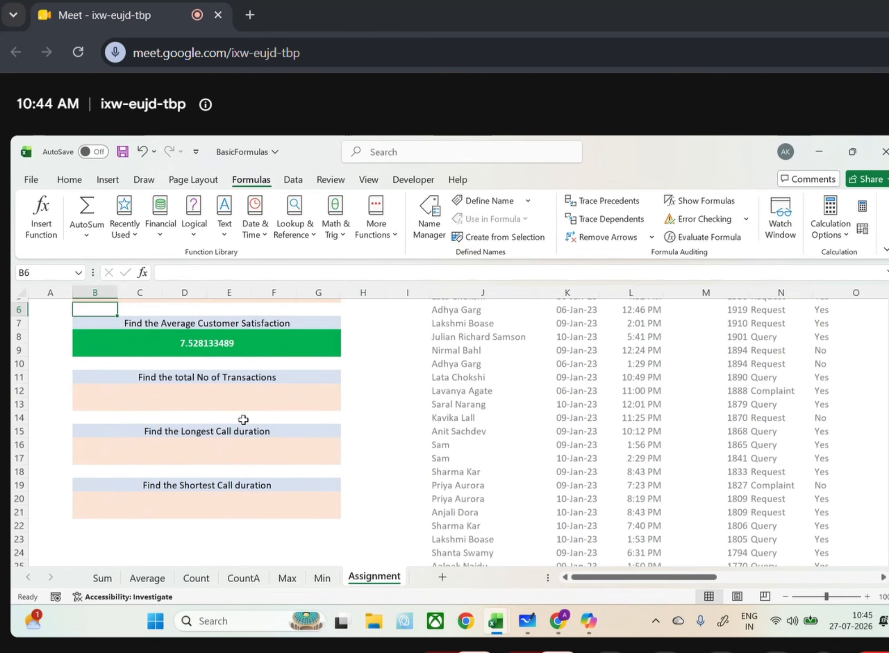
scroll(243, 420, "right", 6)
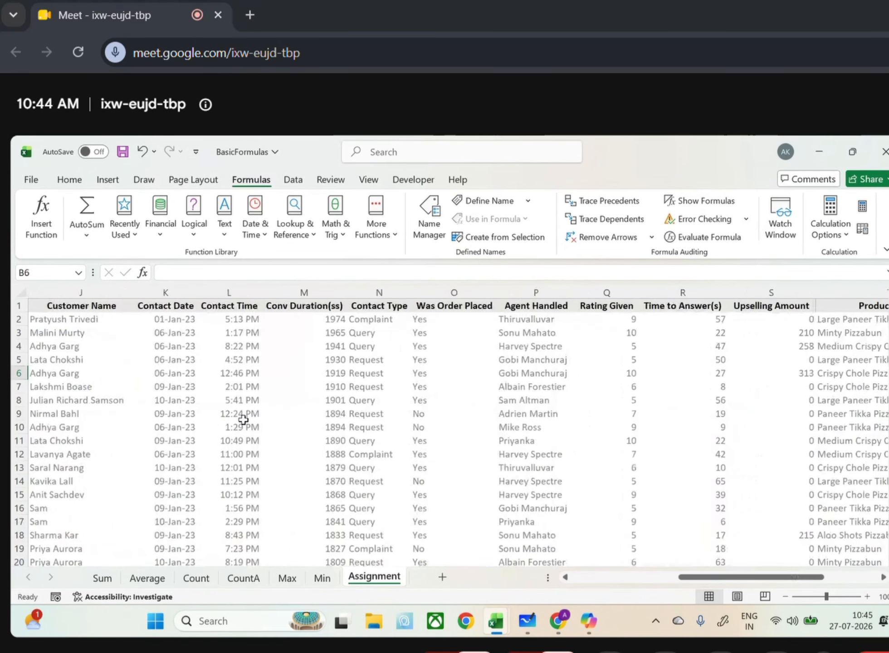
scroll(240, 417, "right", 2)
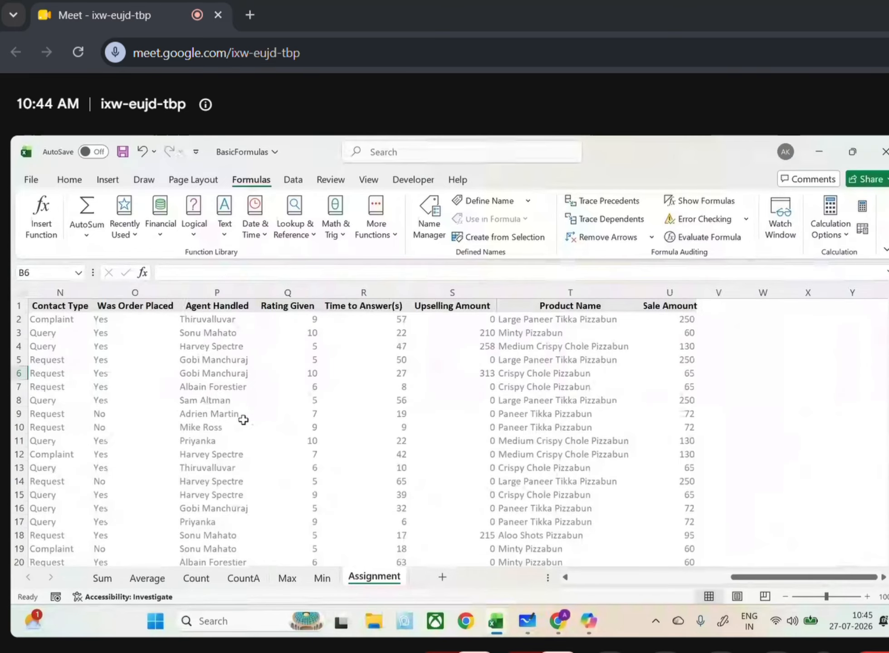
scroll(270, 394, "left", 1)
left_click(441, 321)
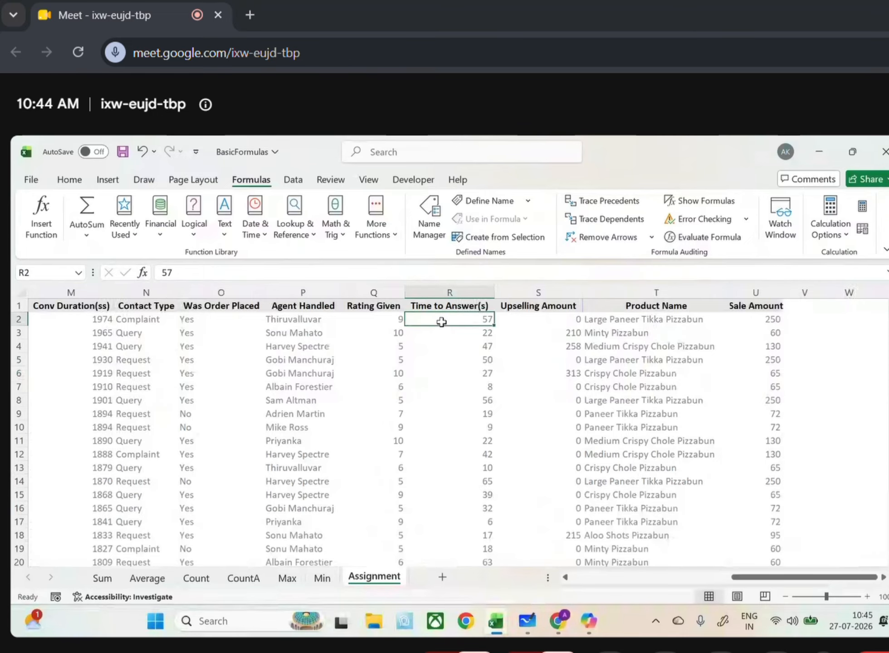
scroll(441, 321, "left", 5)
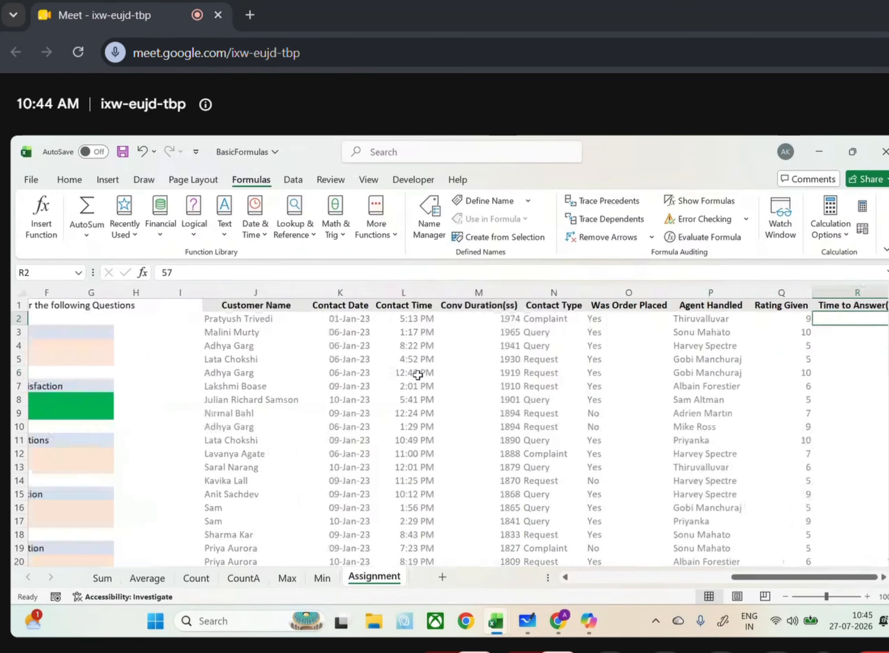
left_click(583, 320)
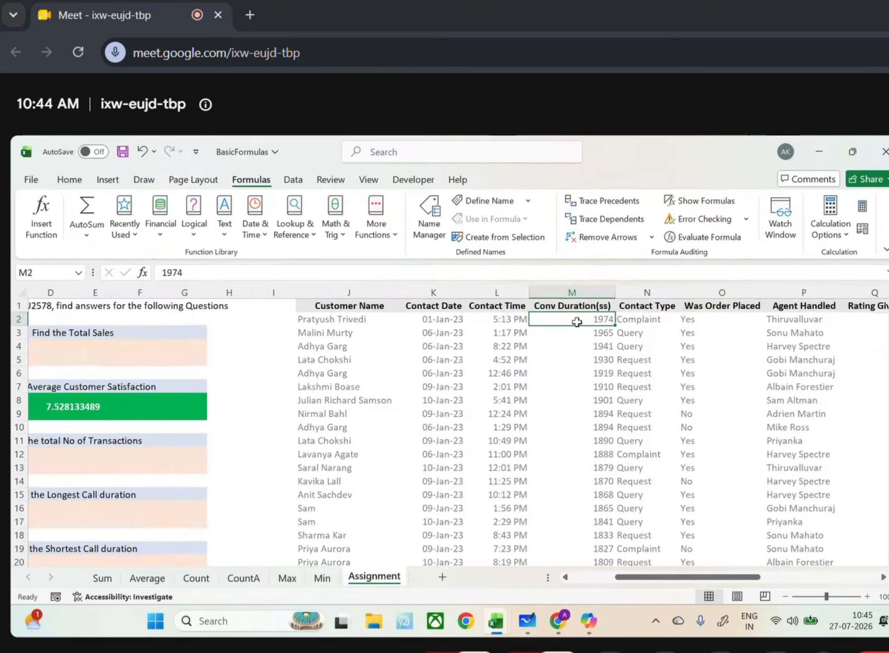
scroll(576, 321, "left", 3)
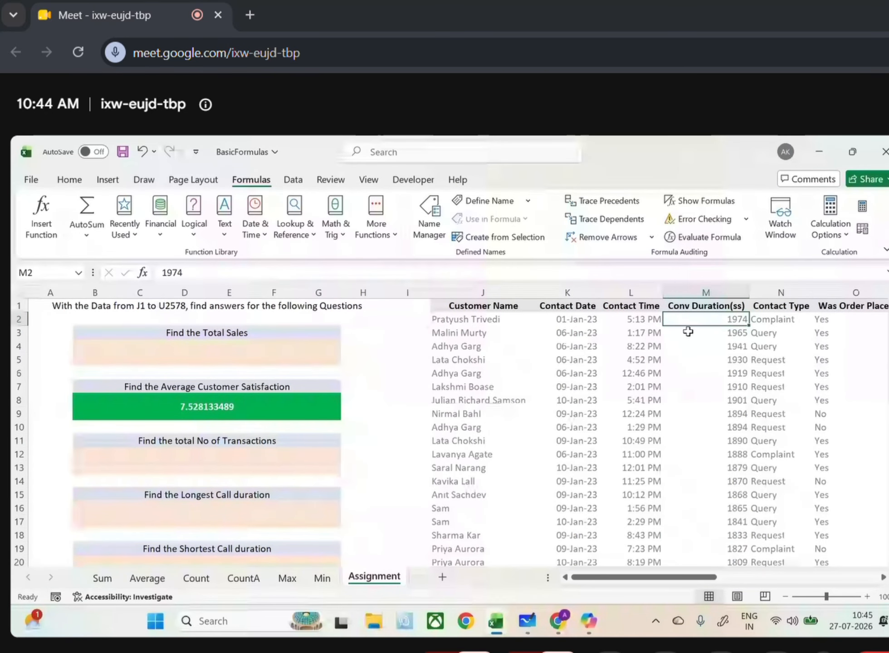
scroll(593, 387, "right", 3)
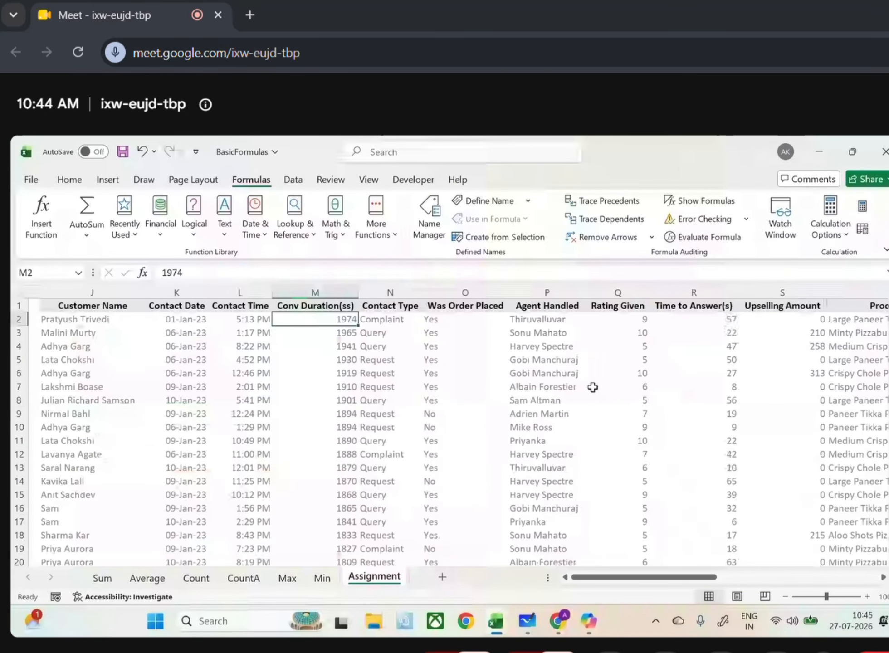
scroll(593, 387, "right", 5)
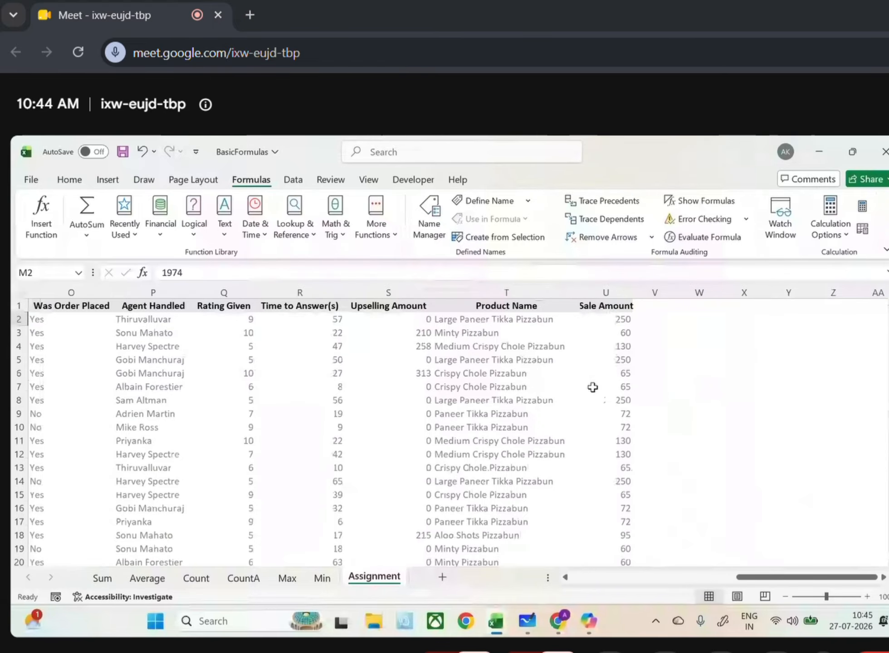
scroll(593, 387, "left", 8)
Apply Freeze Panes from cell I1 so that question columns A to H stay fixed.
left_click(327, 335)
left_click(368, 181)
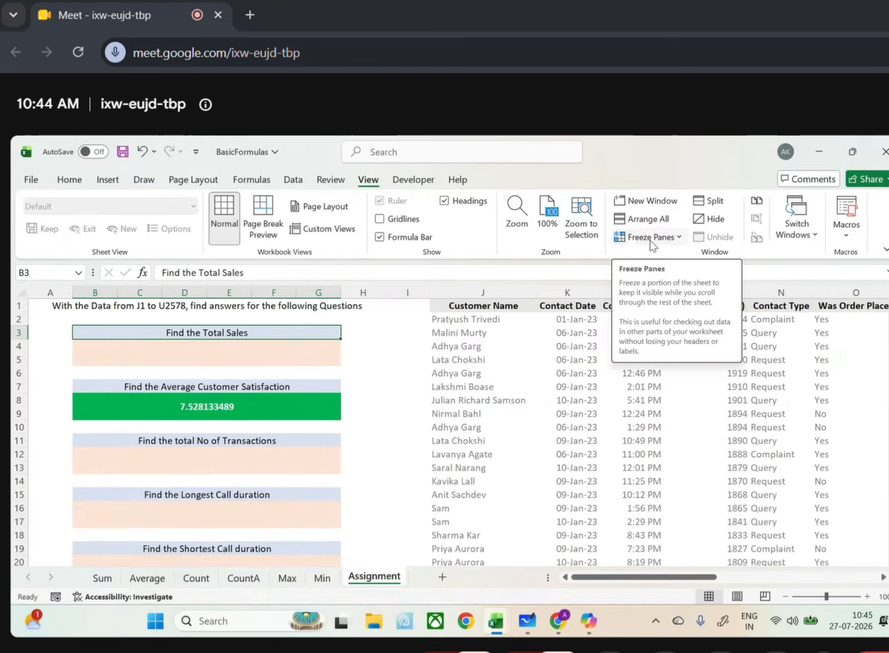
left_click(406, 332)
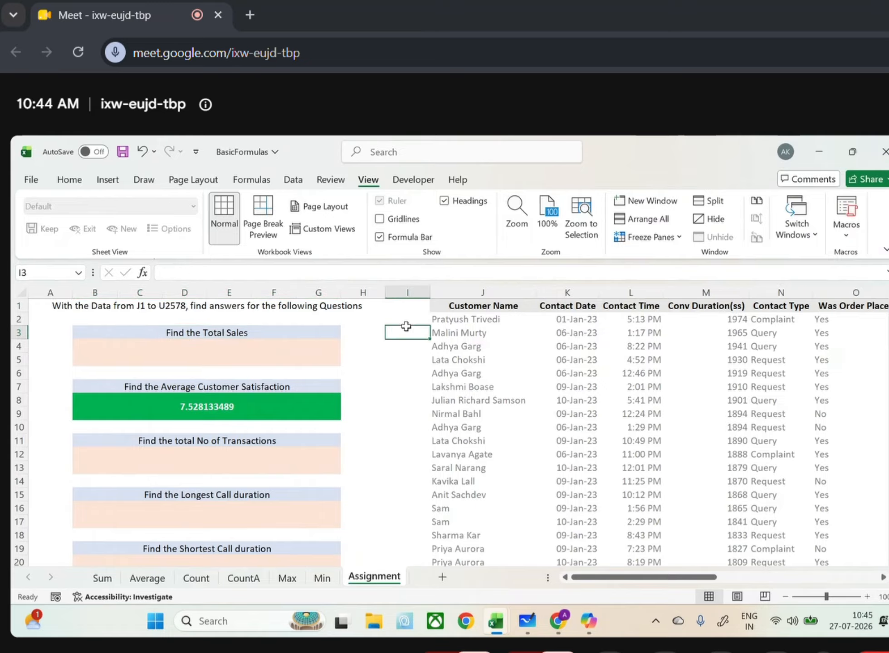
left_click(653, 238)
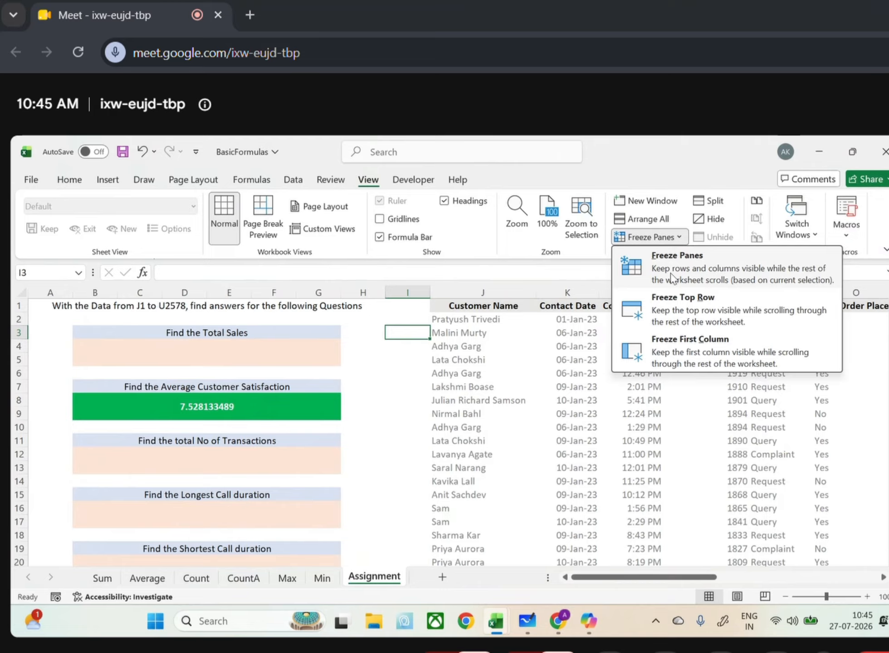
left_click(428, 300)
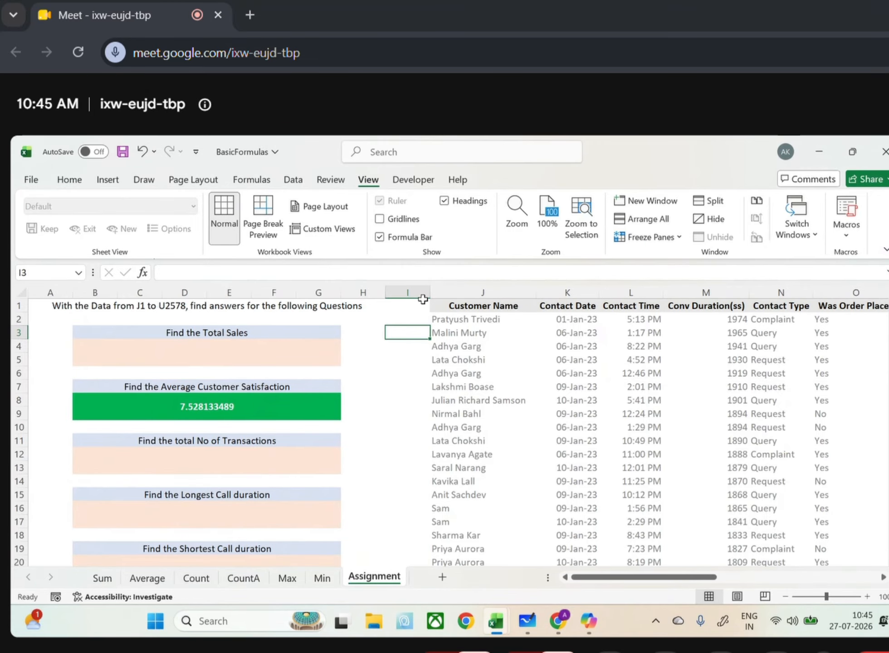
left_click(418, 301)
left_click(653, 236)
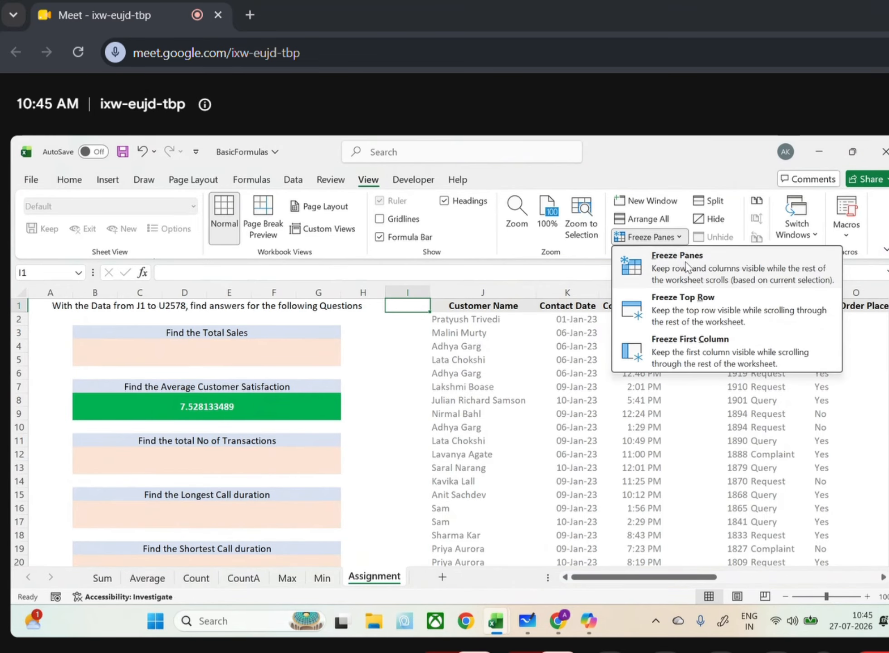
left_click(675, 262)
Check the frozen question columns against the data columns through Sale Amount, and unfreeze the panes.
scroll(534, 419, "right", 3)
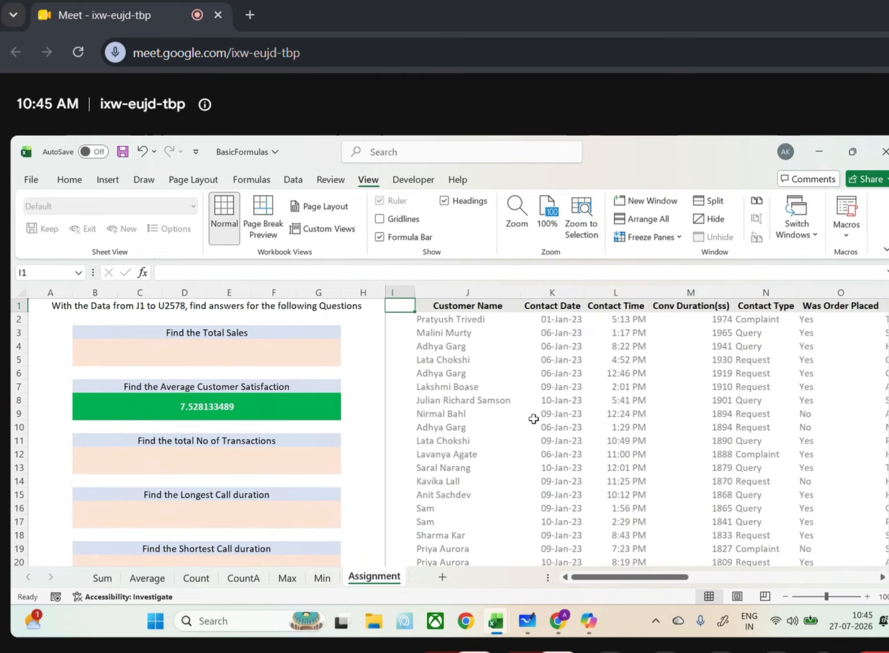
scroll(533, 419, "right", 5)
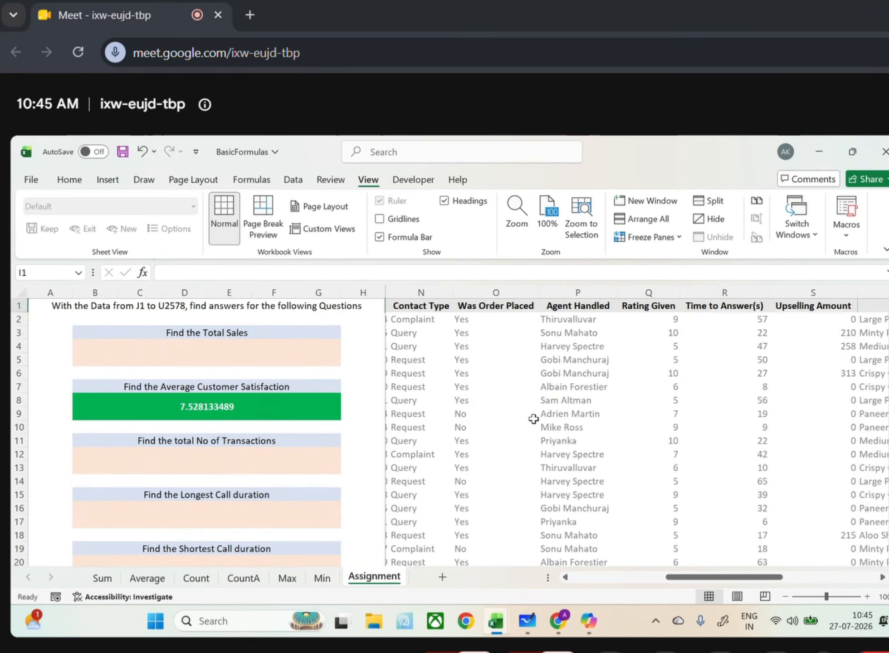
scroll(533, 419, "left", 1)
scroll(534, 419, "right", 6)
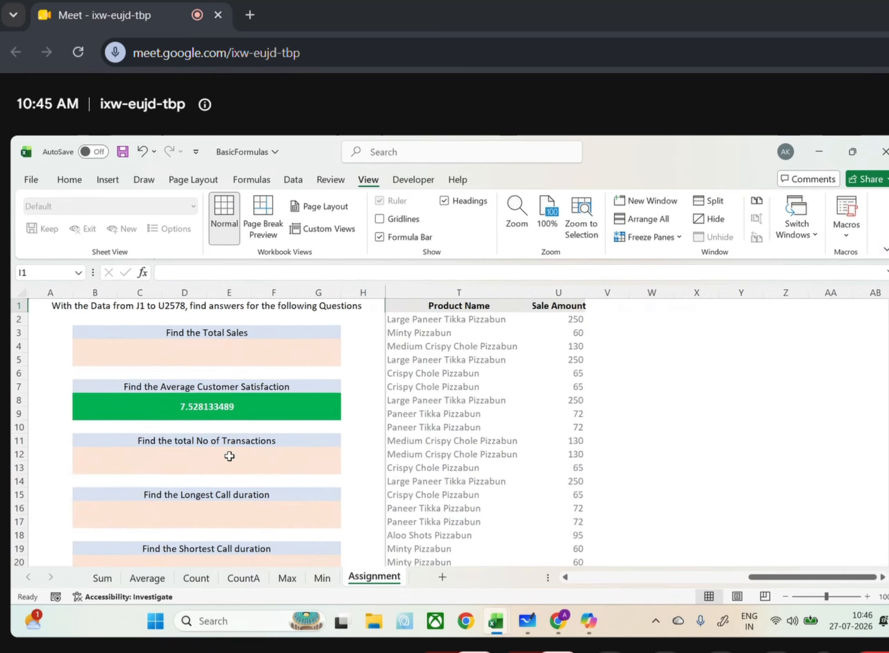
scroll(571, 459, "left", 6)
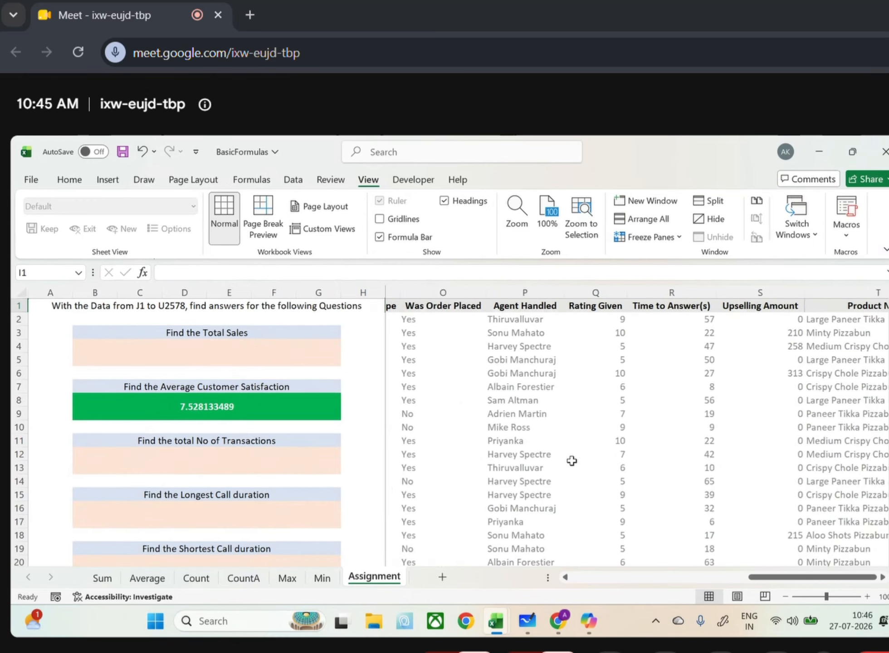
scroll(571, 460, "left", 2)
scroll(572, 460, "left", 1)
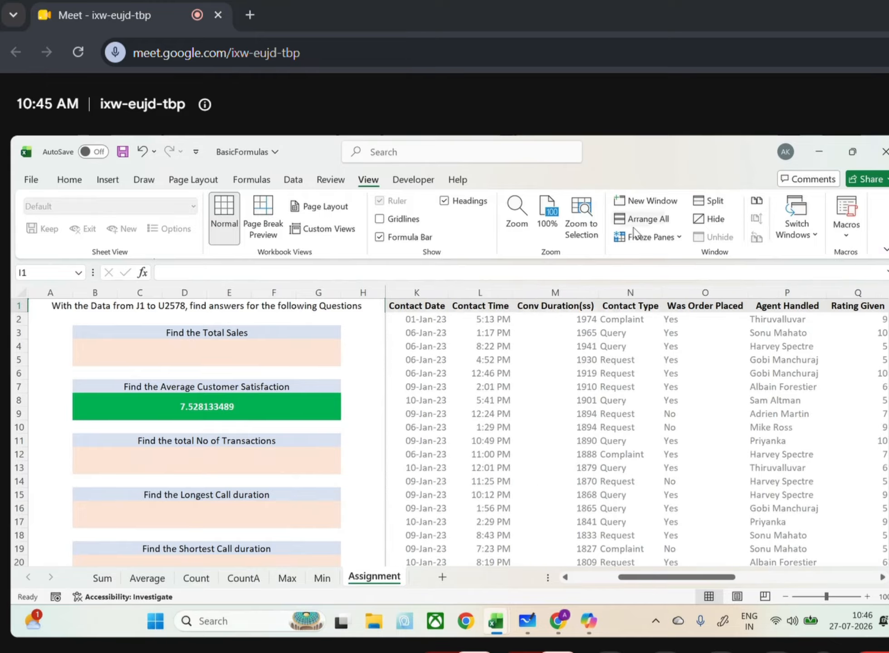
left_click(648, 237)
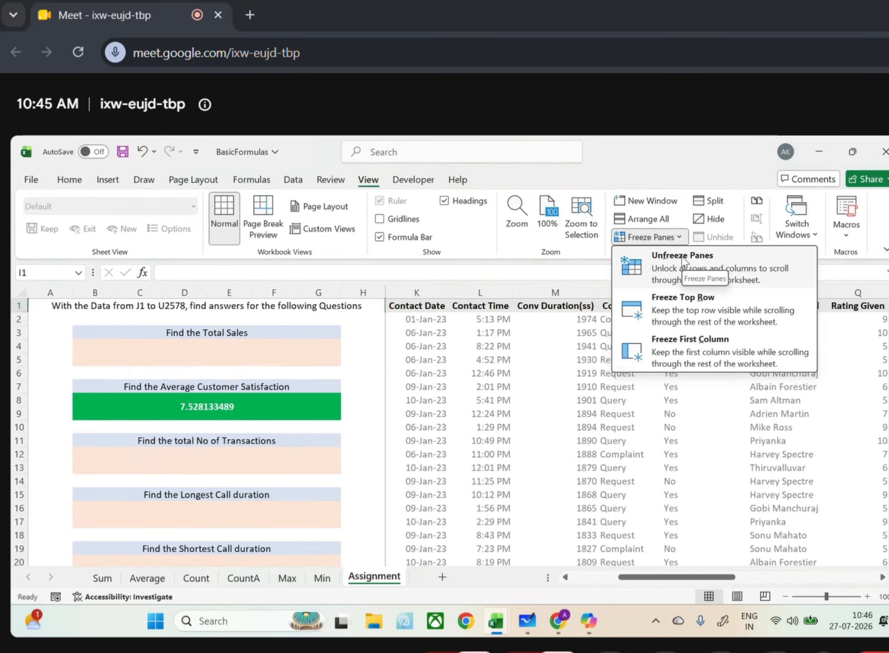
left_click(681, 258)
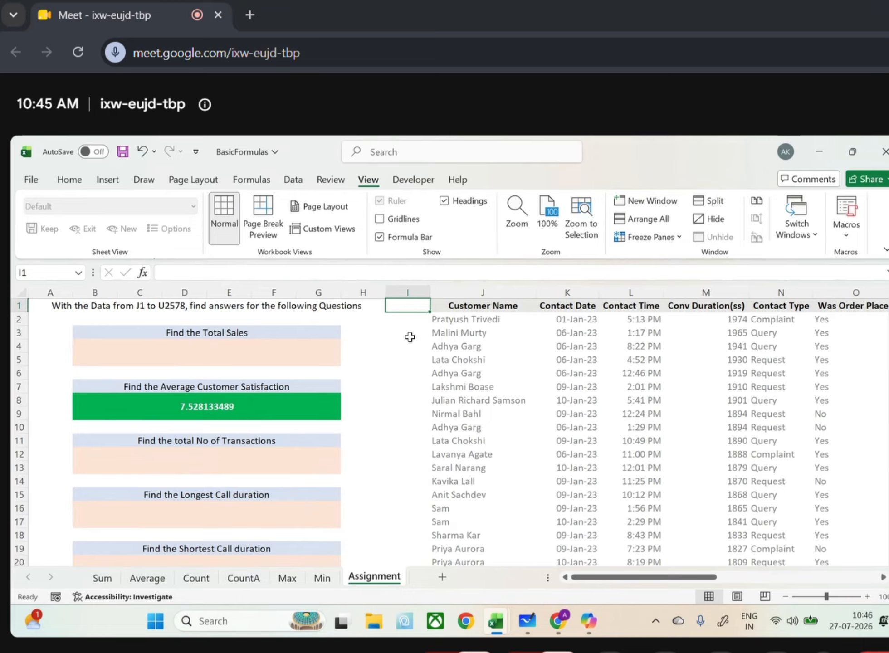
Try Freeze Panes from cell I8, check how the fixed rows and columns behave, and unfreeze the panes.
left_click(410, 398)
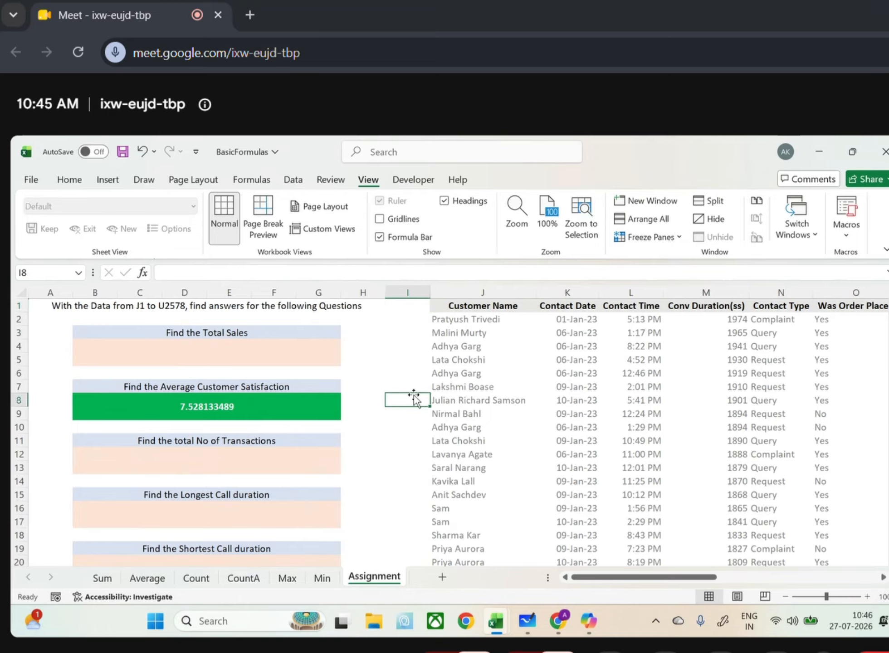
left_click(651, 237)
left_click(652, 255)
scroll(498, 421, "down", 2)
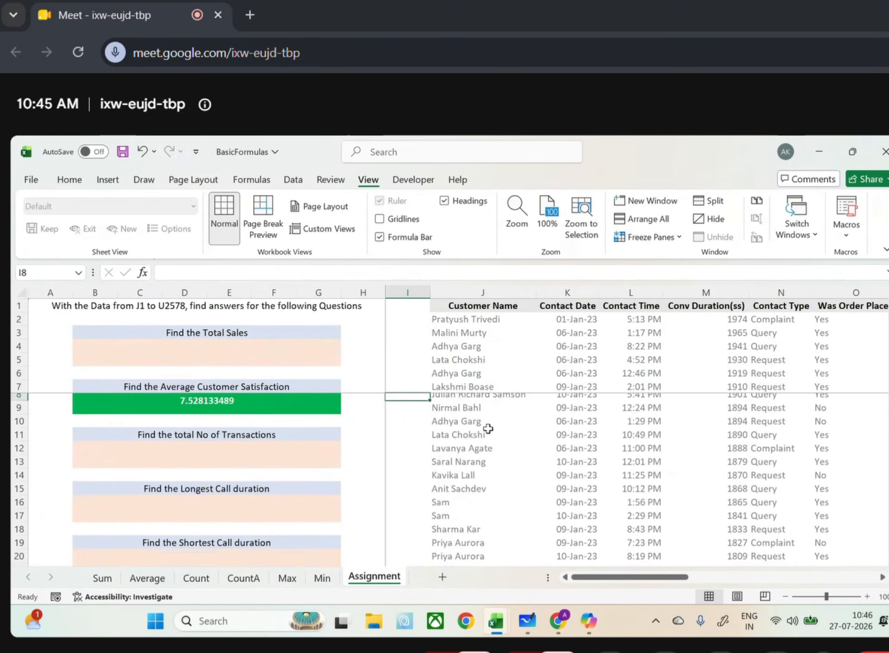
scroll(487, 428, "up", 2)
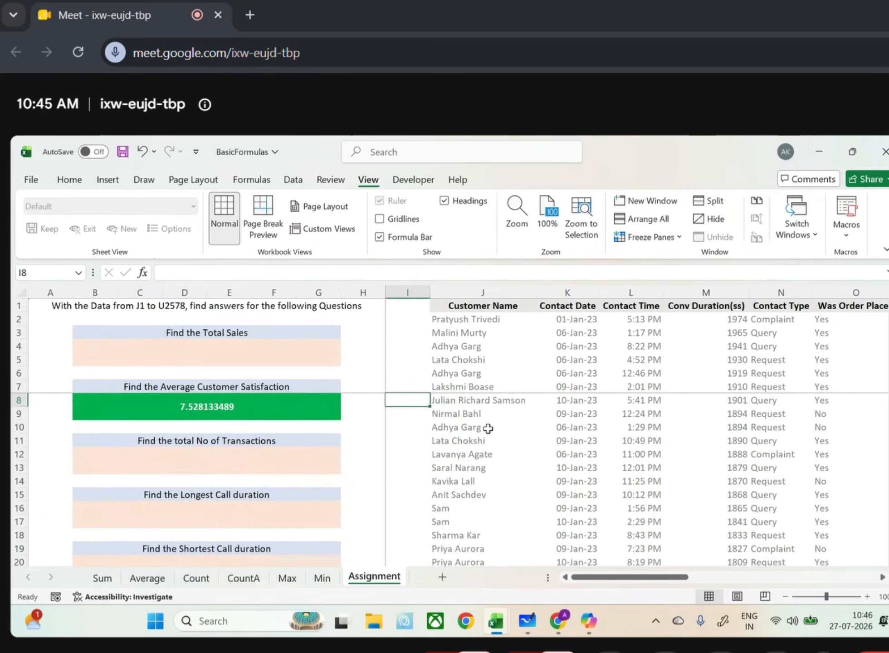
scroll(488, 428, "left", 2)
scroll(487, 428, "right", 1)
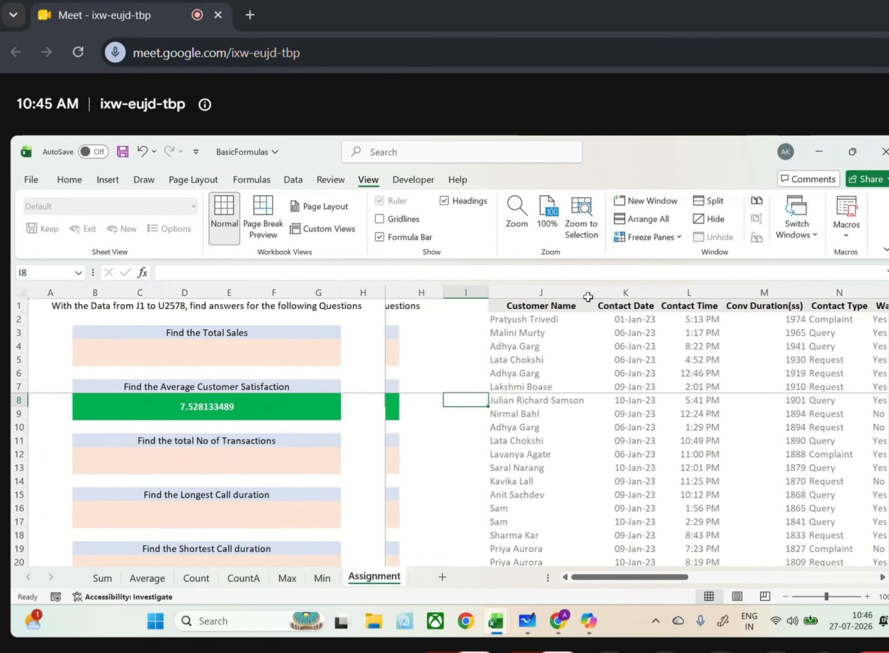
left_click(651, 236)
left_click(655, 263)
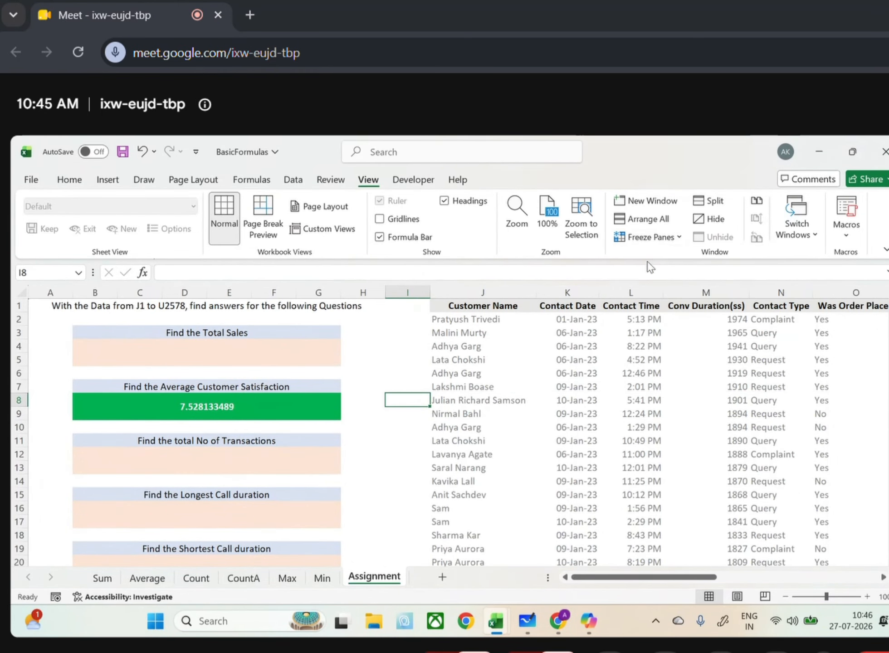
Try freezing only the first column, check how the rest of the sheet moves, and unfreeze it.
left_click(403, 305)
left_click(628, 236)
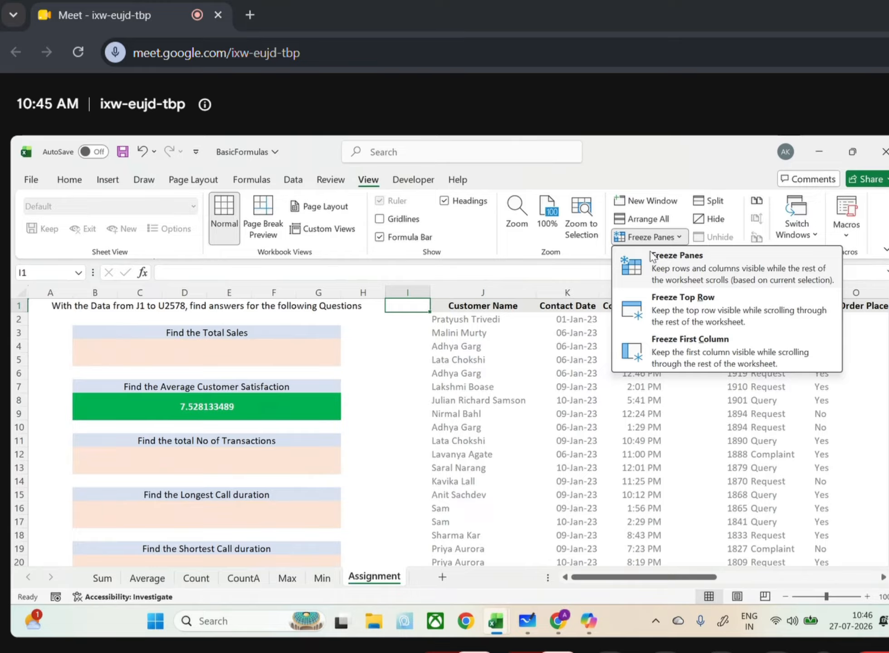
left_click(685, 352)
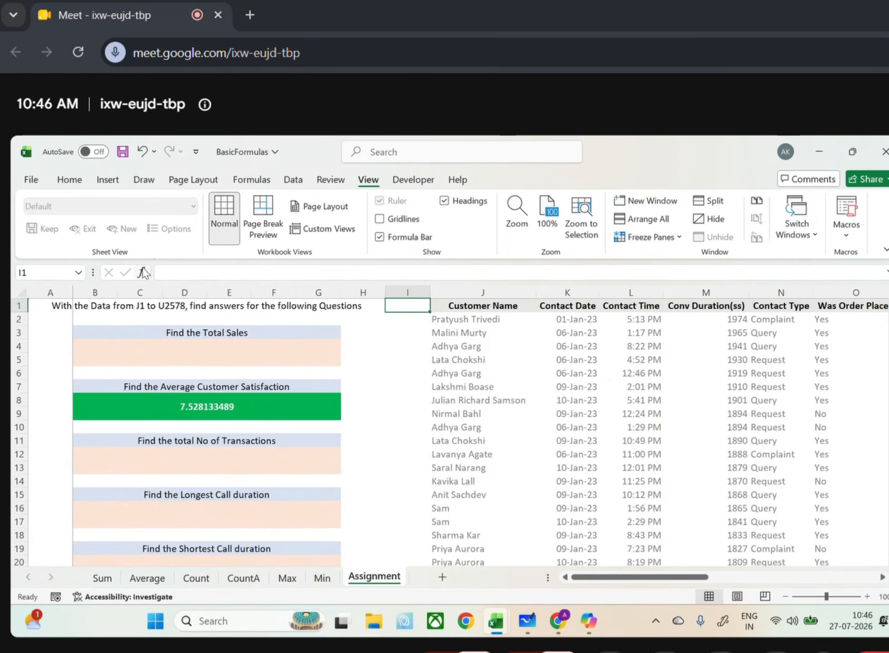
scroll(166, 341, "right", 3)
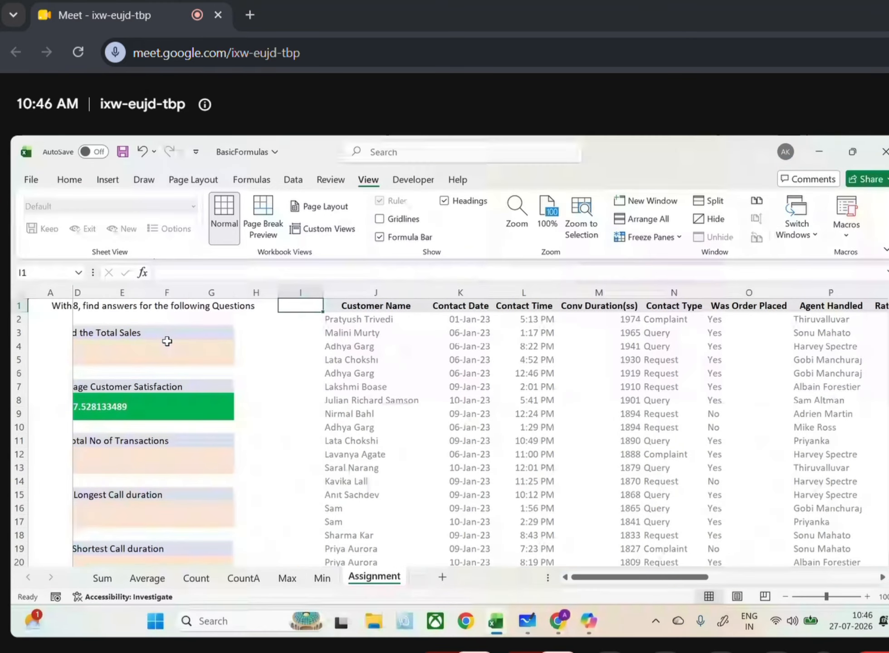
scroll(167, 341, "left", 3)
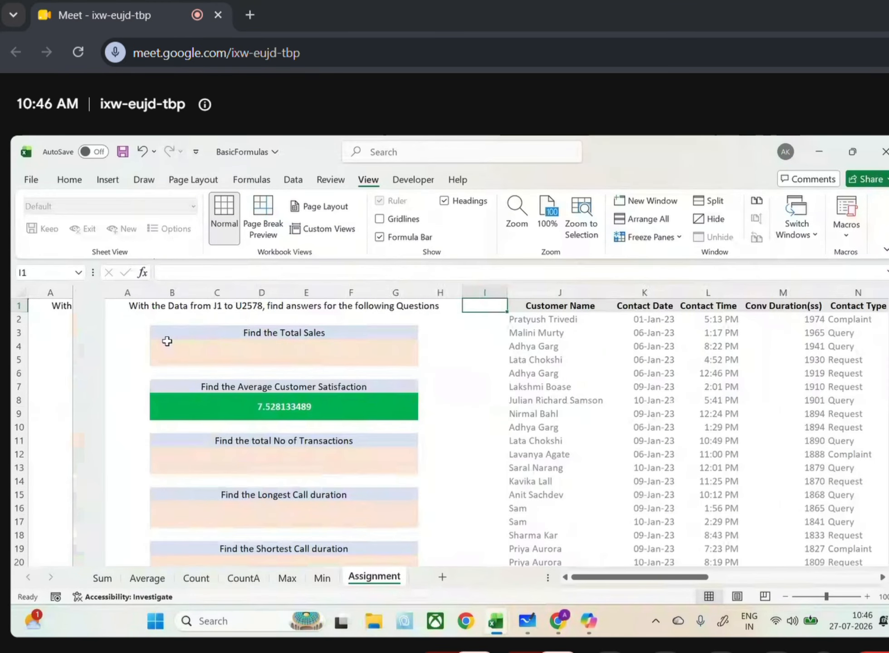
left_click(649, 237)
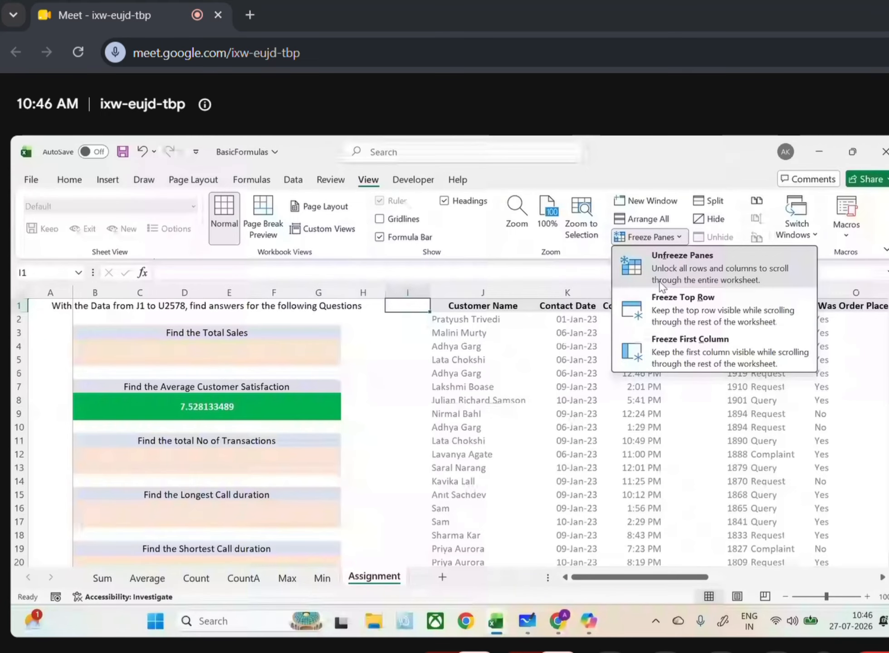
left_click(660, 259)
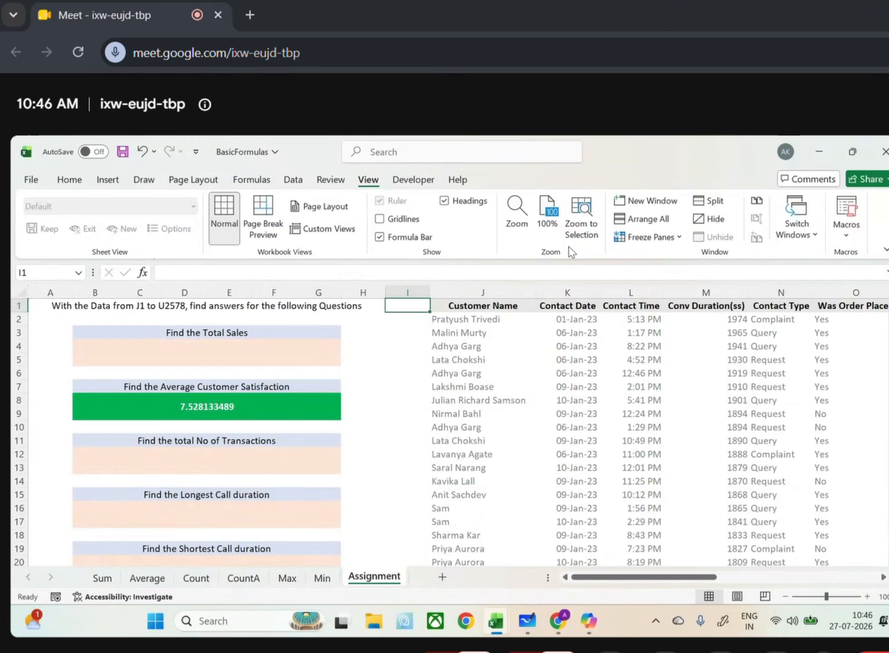
Freeze the panes at cell I1 to keep columns A to H fixed, and check them across the data.
left_click(643, 236)
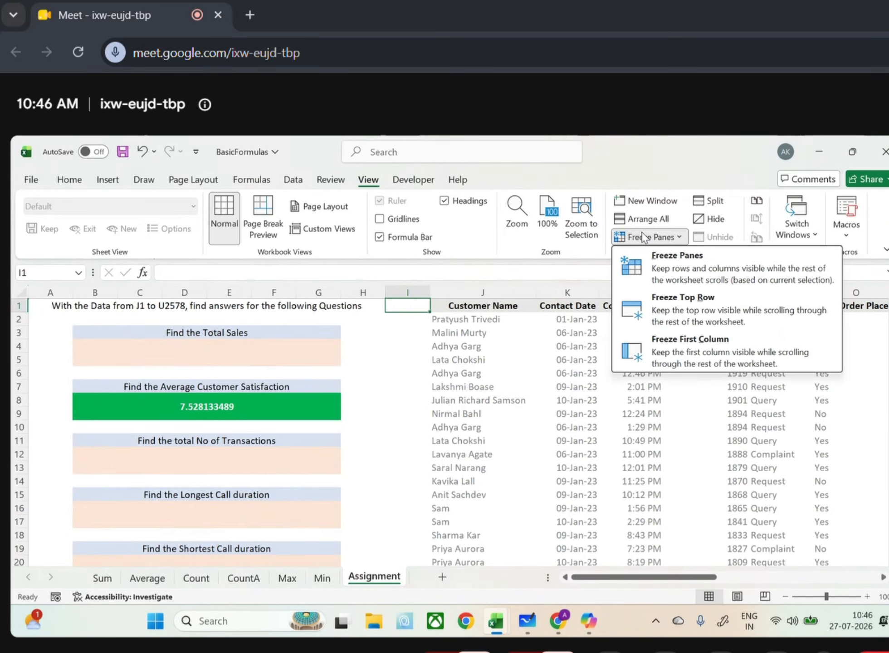
left_click(666, 280)
scroll(550, 407, "right", 5)
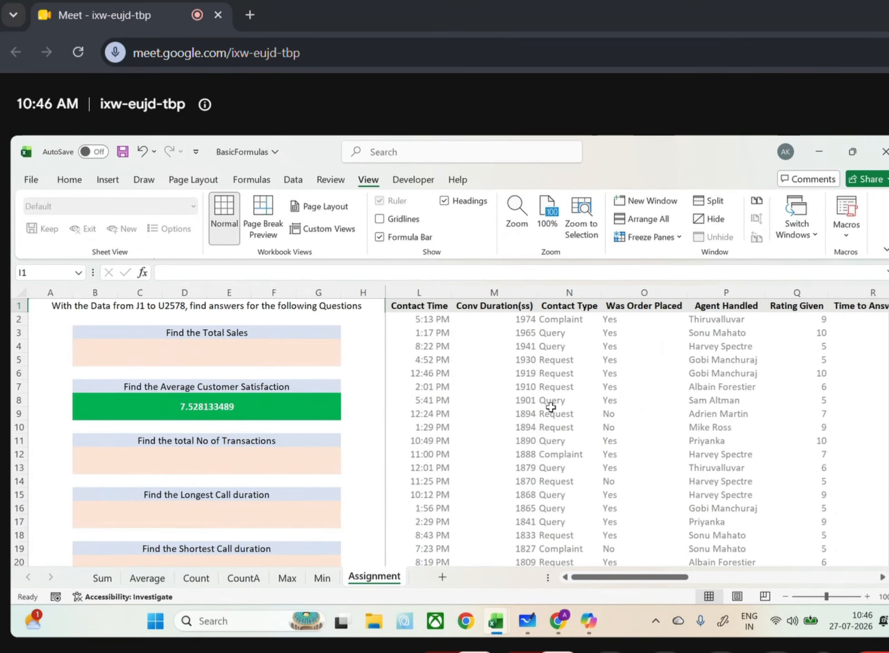
scroll(550, 407, "right", 5)
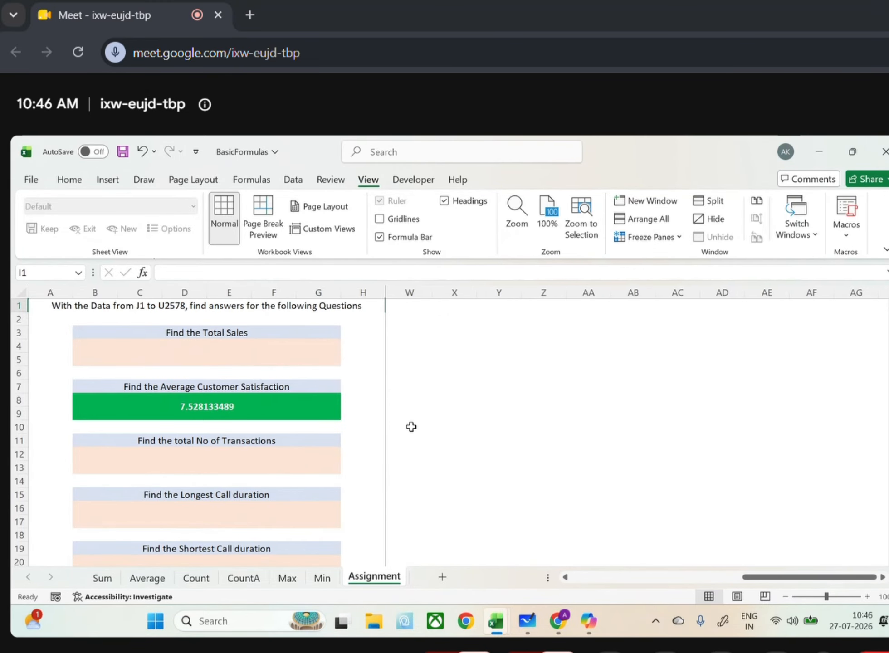
Select the Total Sales answer cell B4 and view the Rating Given to Sale Amount columns beside the frozen question columns.
scroll(411, 426, "left", 3)
left_click(290, 359)
scroll(431, 395, "left", 2)
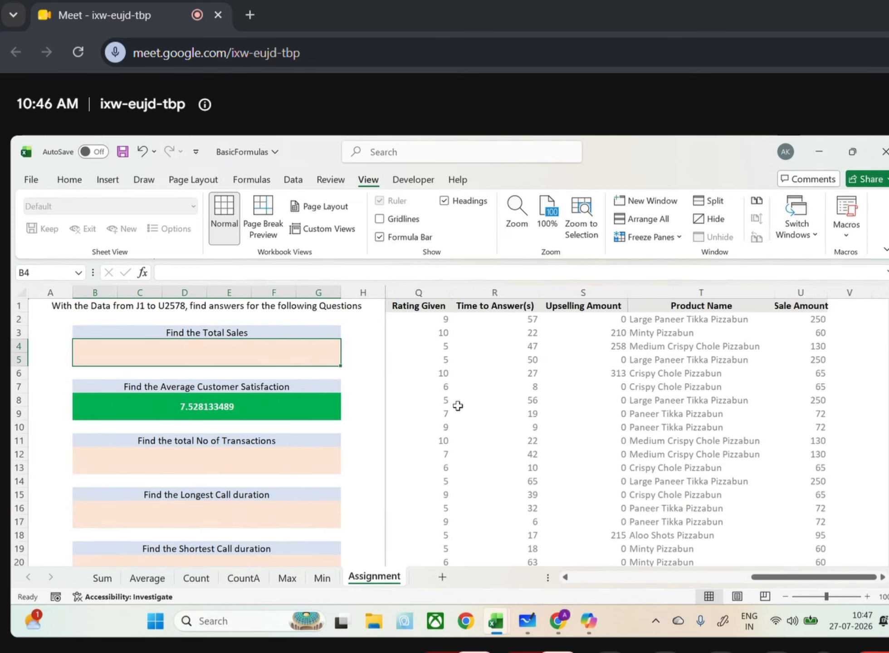
scroll(458, 406, "right", 1)
scroll(458, 406, "left", 1)
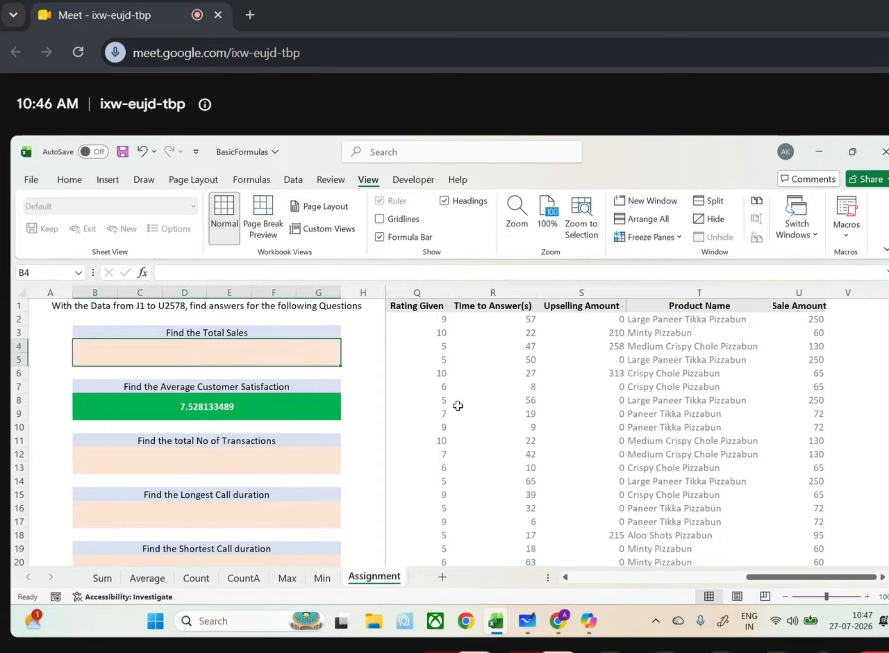
left_click(335, 187)
left_click(301, 186)
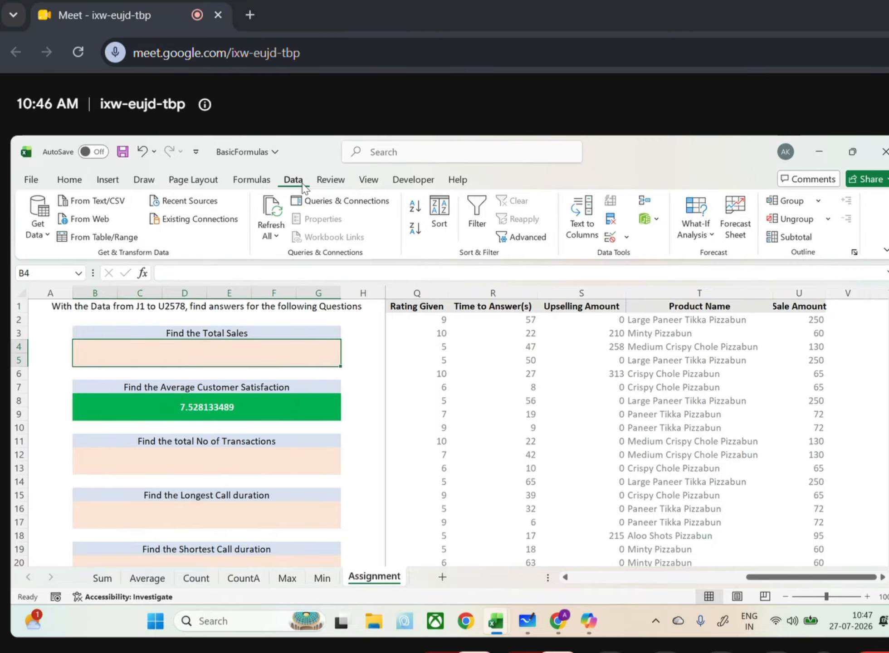
left_click(386, 182)
left_click(367, 187)
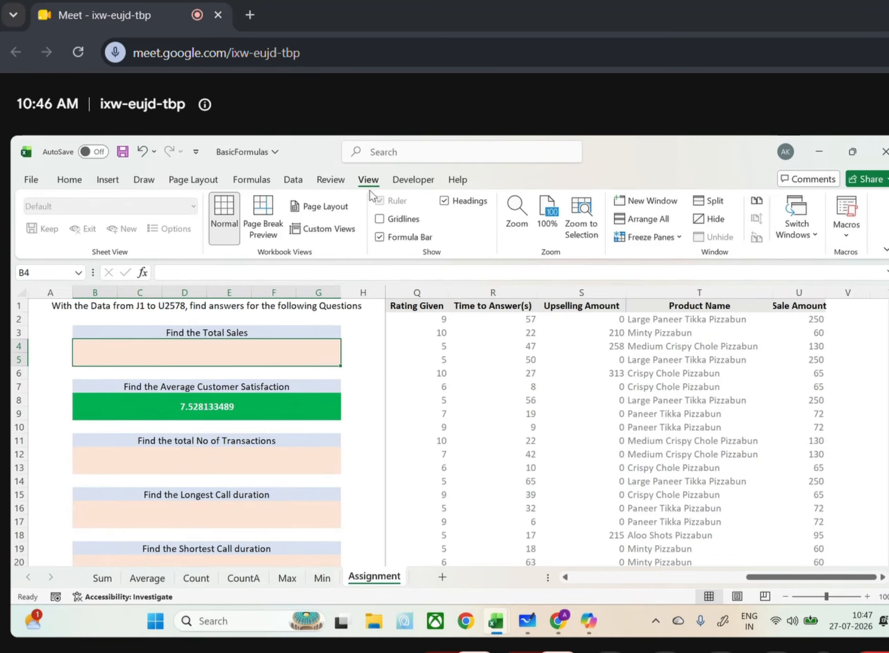
left_click(320, 190)
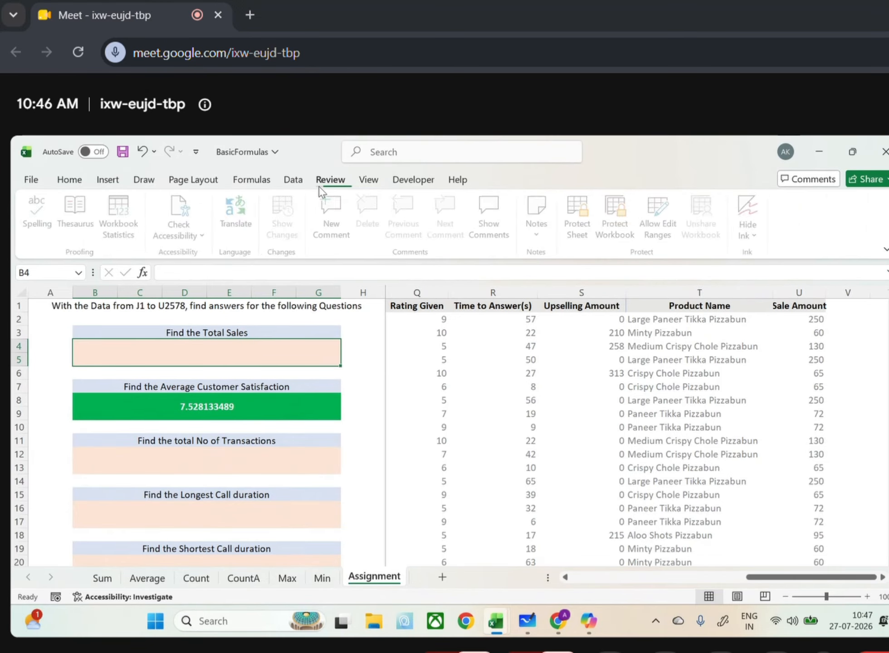
left_click(255, 181)
Unfreeze the panes on the Assignment sheet and check how the question columns move with the data.
scroll(498, 376, "left", 10)
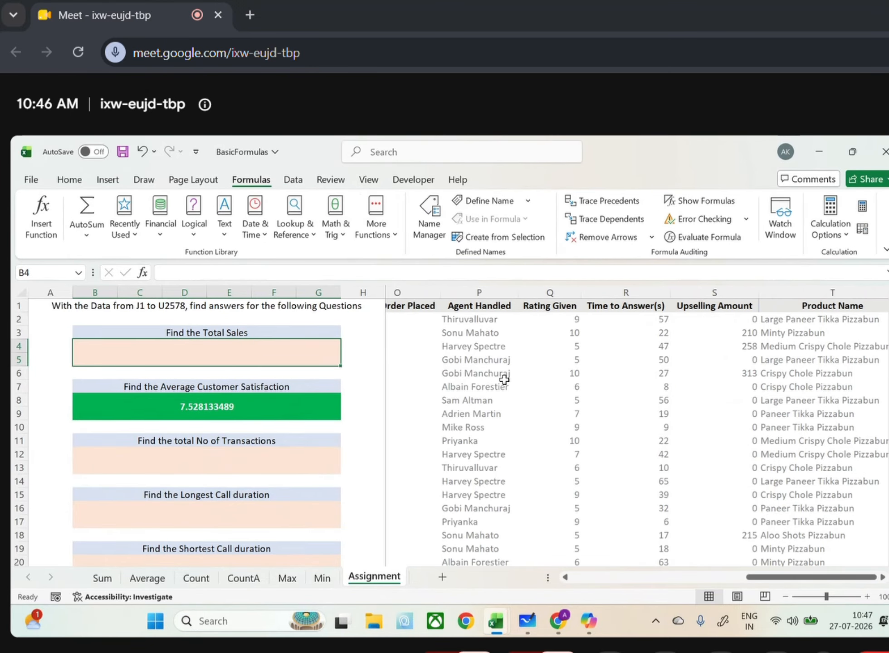
scroll(454, 363, "right", 5)
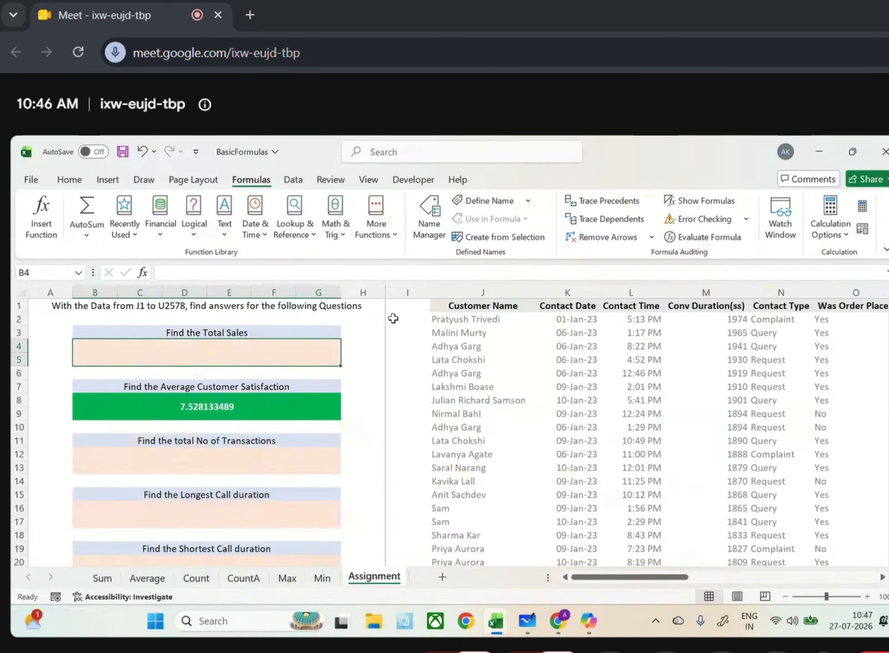
left_click(395, 306)
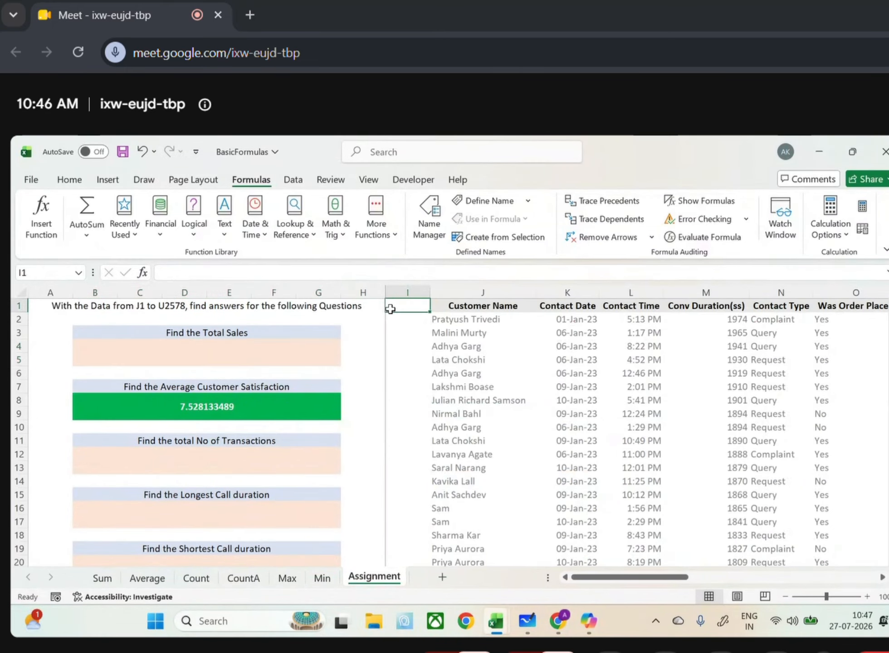
left_click(293, 180)
left_click(329, 180)
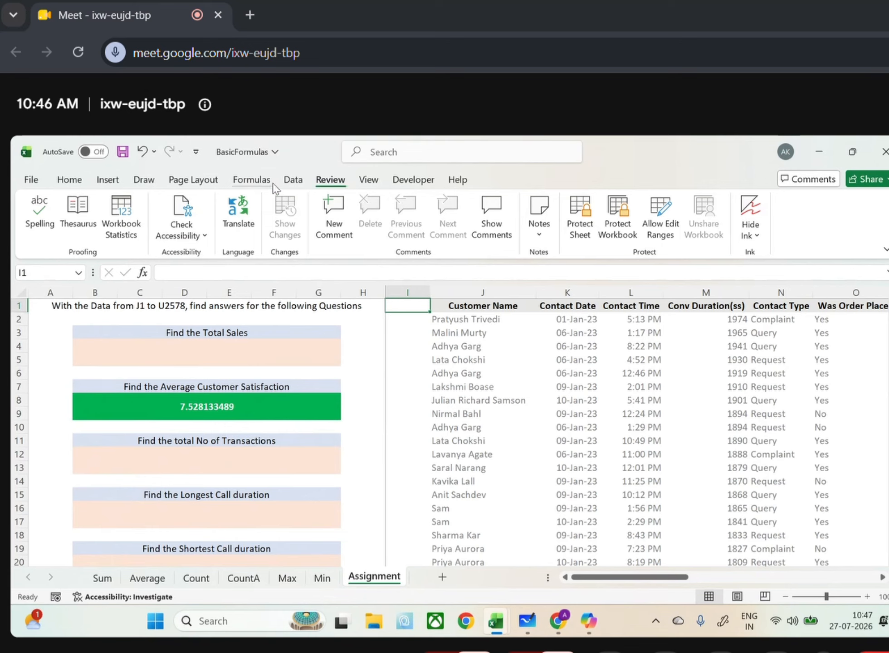
left_click(358, 180)
left_click(650, 236)
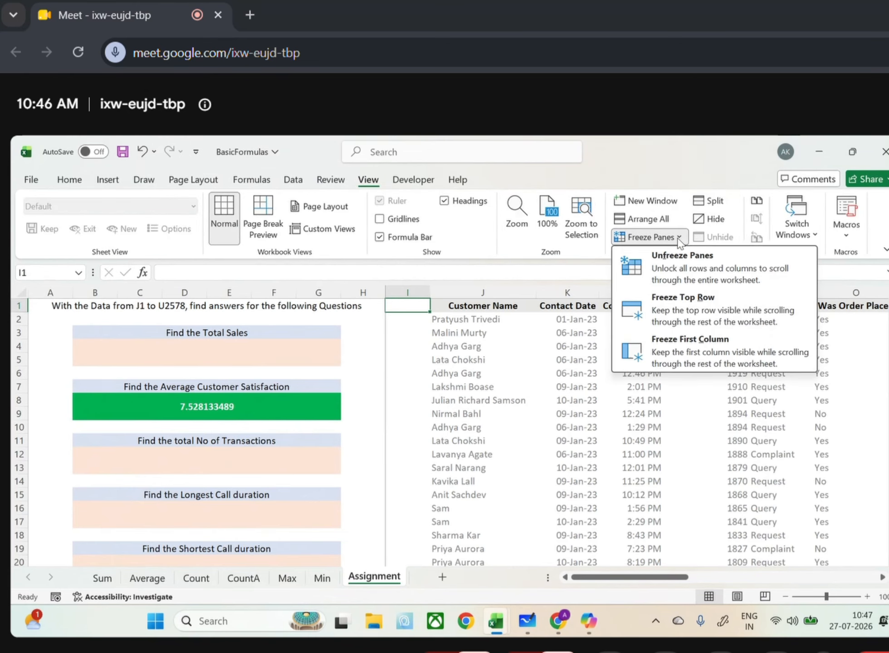
left_click(682, 260)
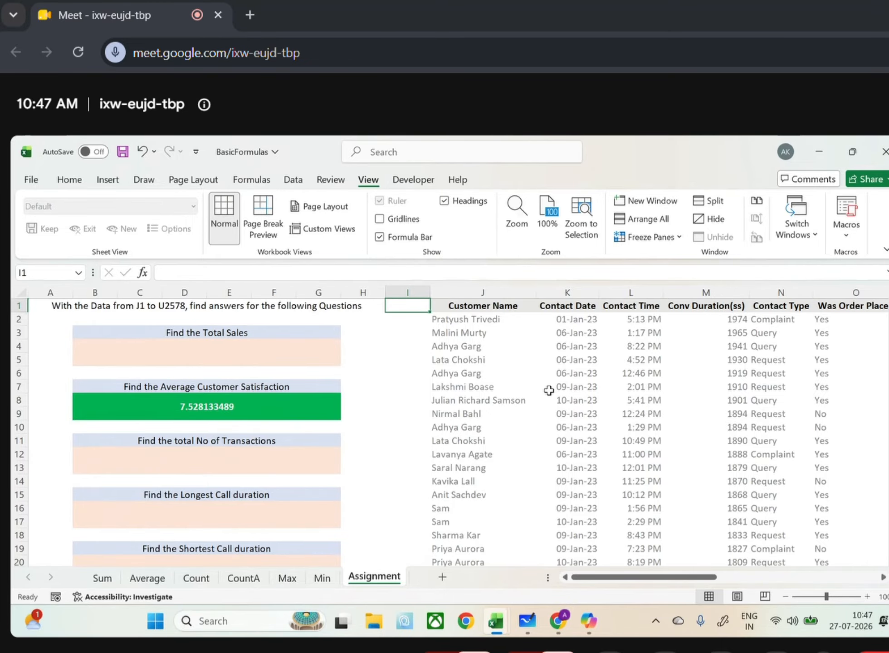
scroll(549, 390, "right", 10)
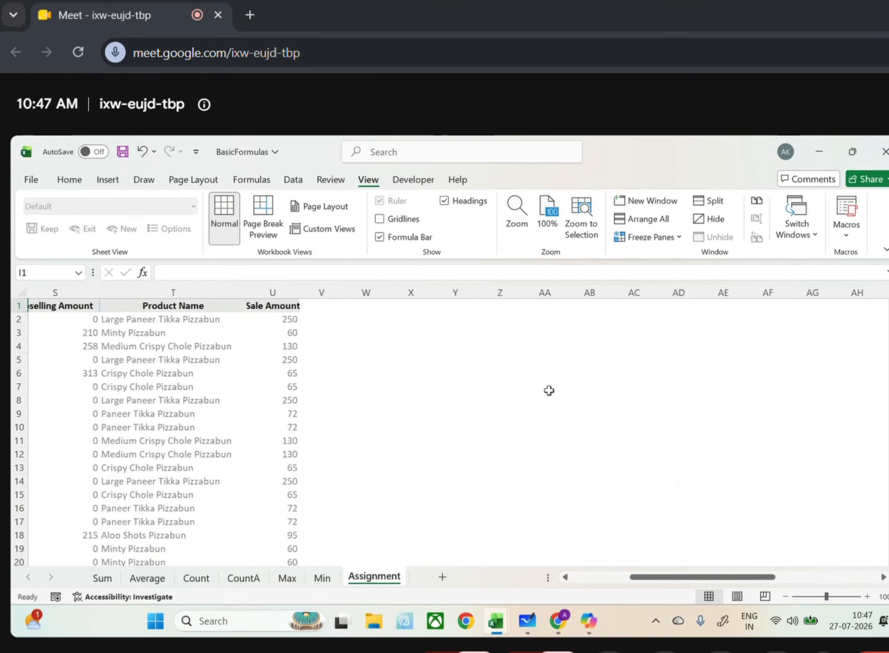
scroll(367, 379, "right", 3)
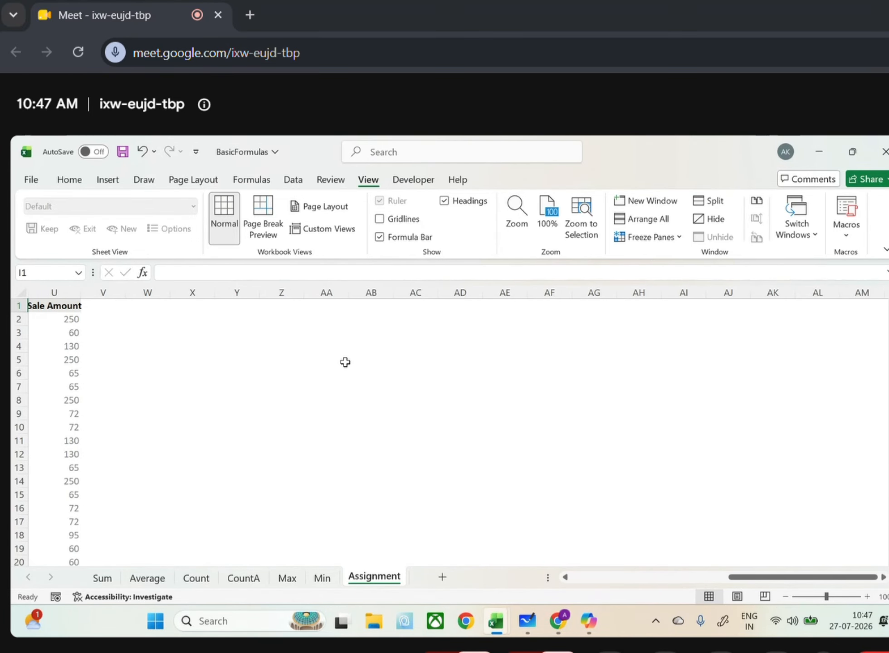
scroll(345, 362, "left", 5)
scroll(345, 362, "left", 8)
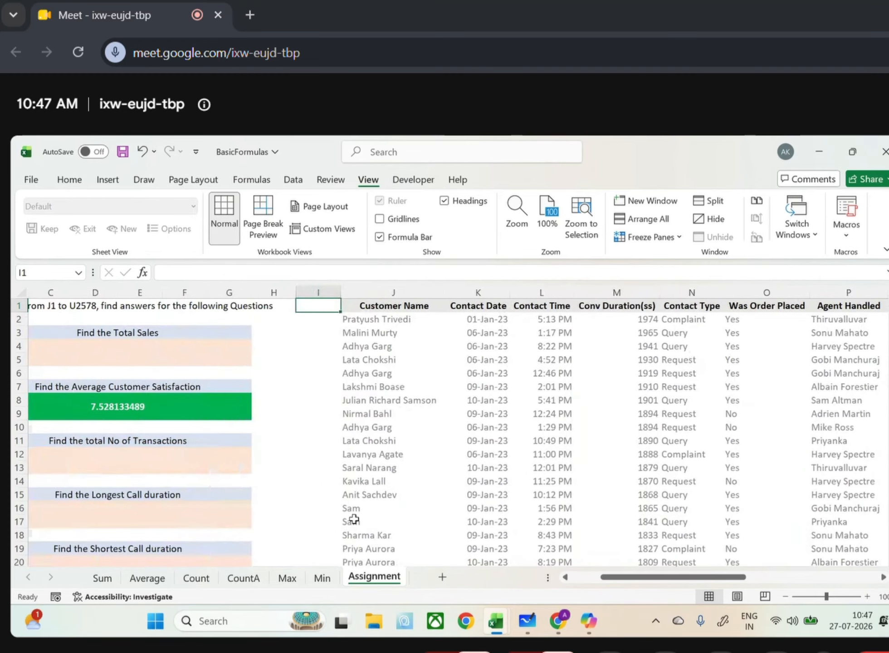
Switch to the Book1 workbook and enter the number 870 in cell S12.
left_click(506, 621)
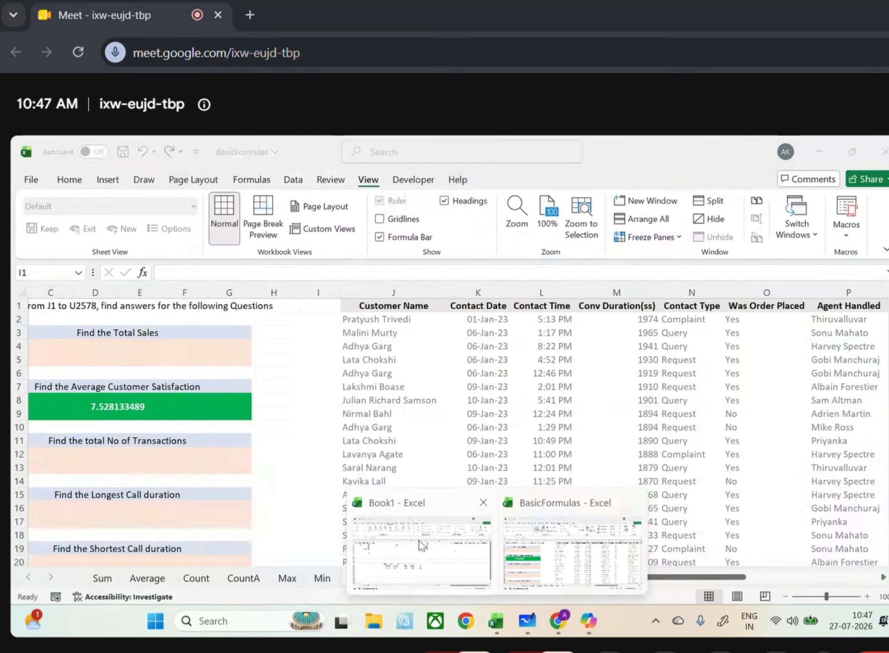
left_click(422, 546)
left_click(649, 448)
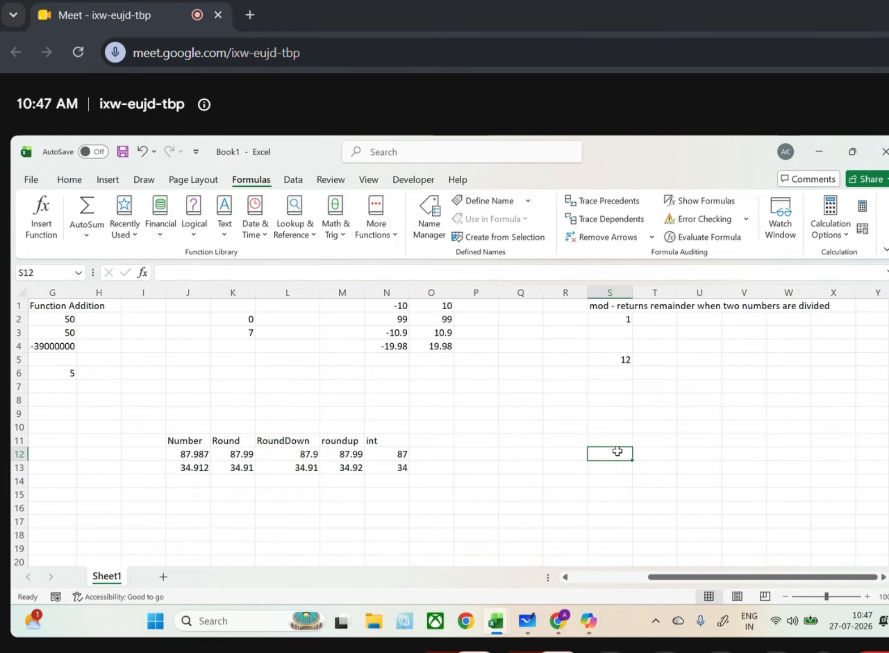
type("870")
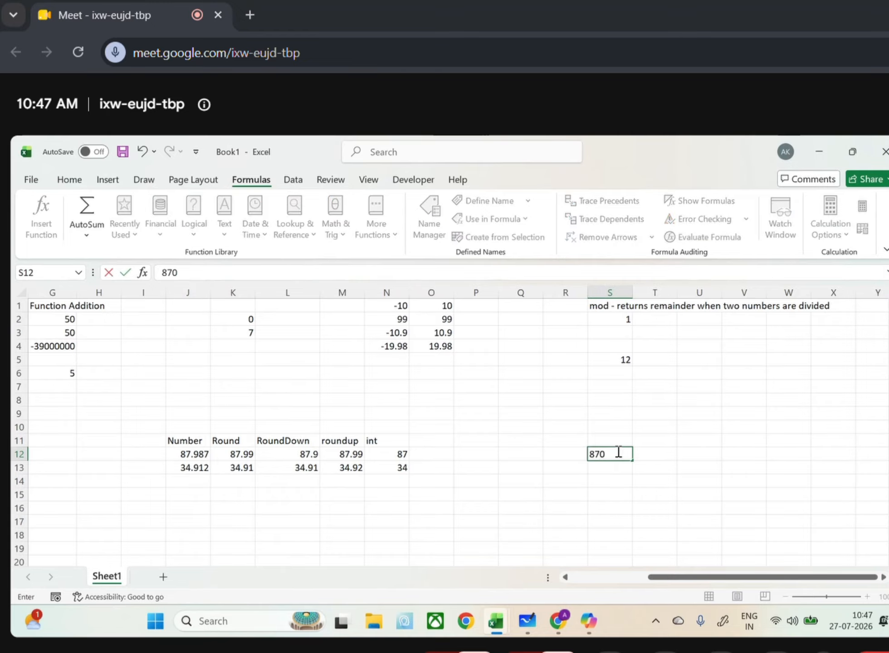
key("Return")
Change the number format of cell S12 to Text.
left_click(617, 451)
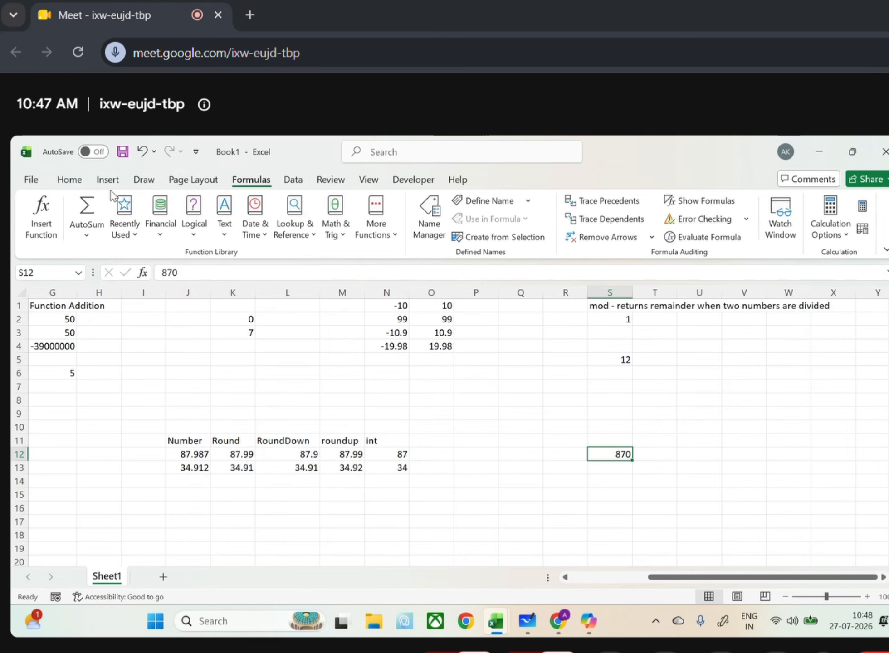
left_click(69, 180)
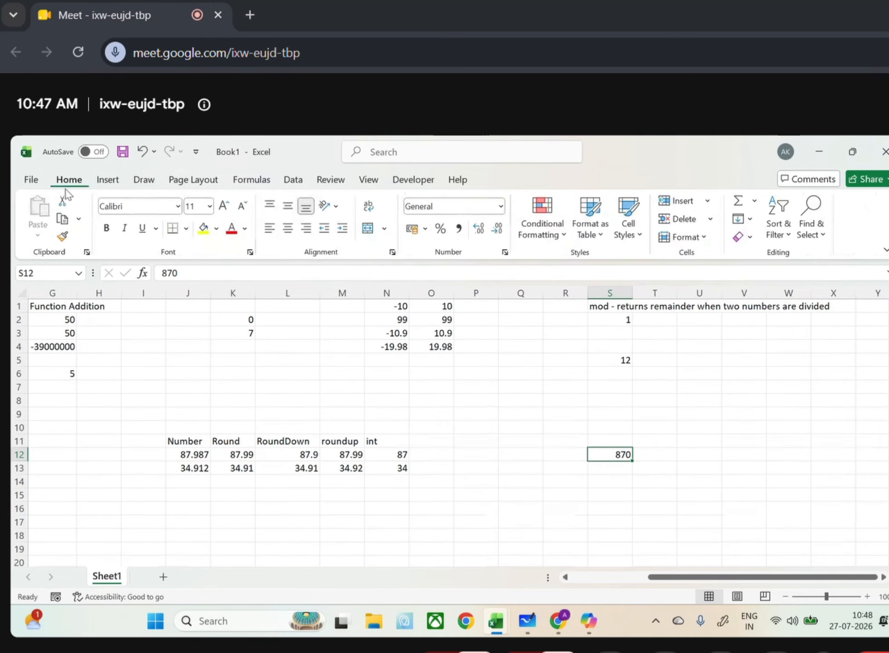
left_click(500, 207)
left_click(446, 529)
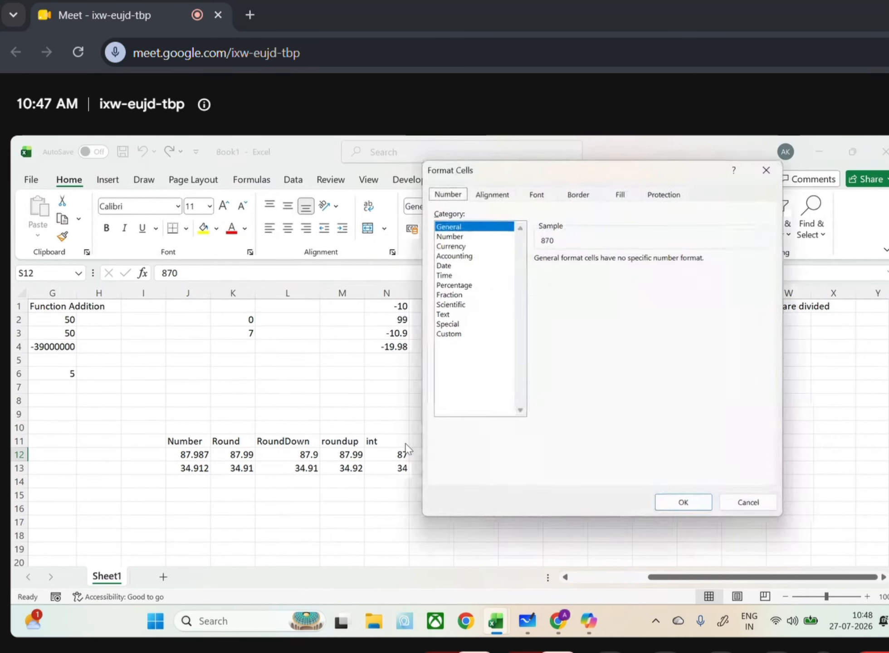
left_click(455, 314)
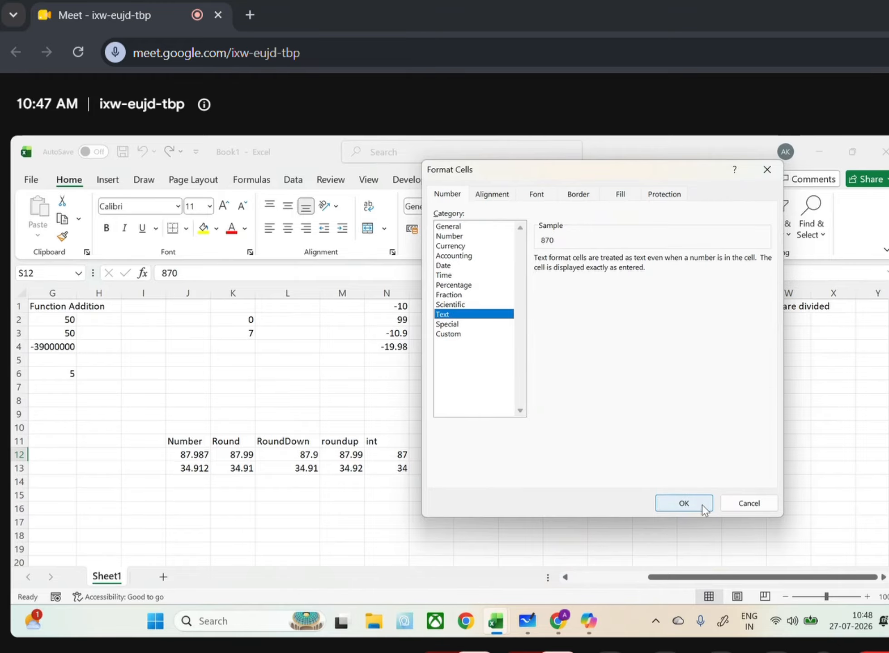
left_click(684, 503)
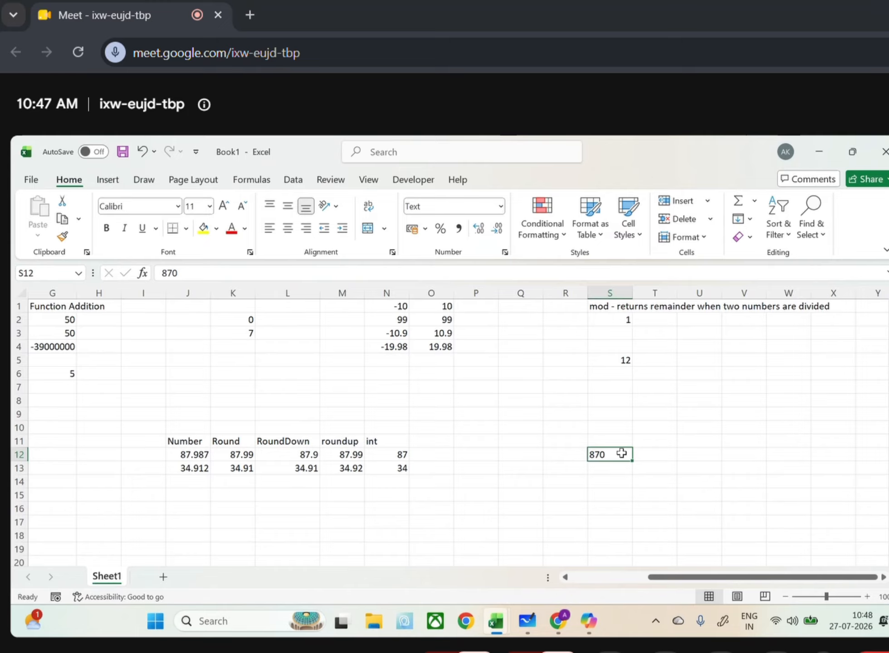
Convert the text in S12 to a number in cell T12 with =VALUE(S12), and review the formula.
double_click(671, 451)
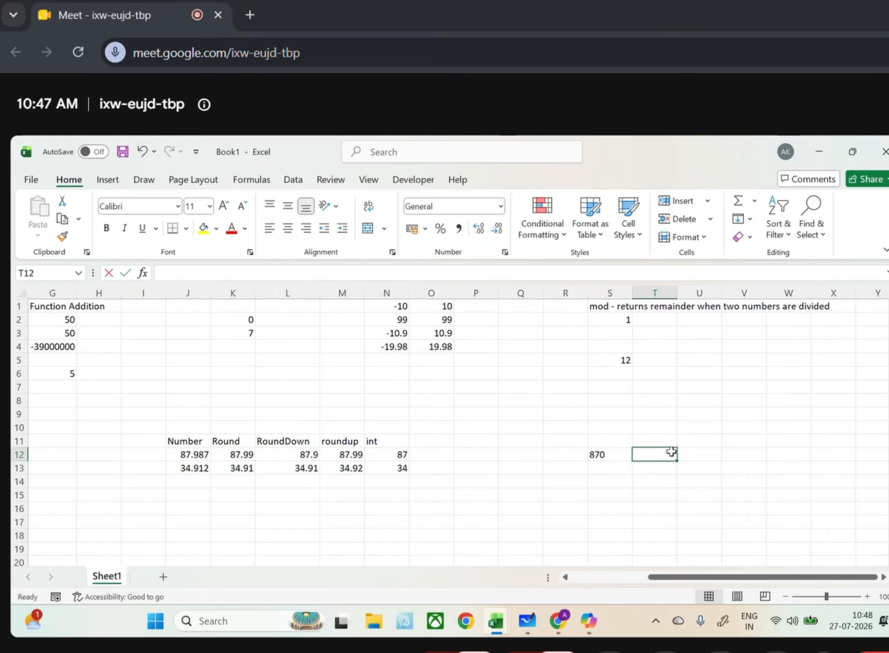
type("=valu")
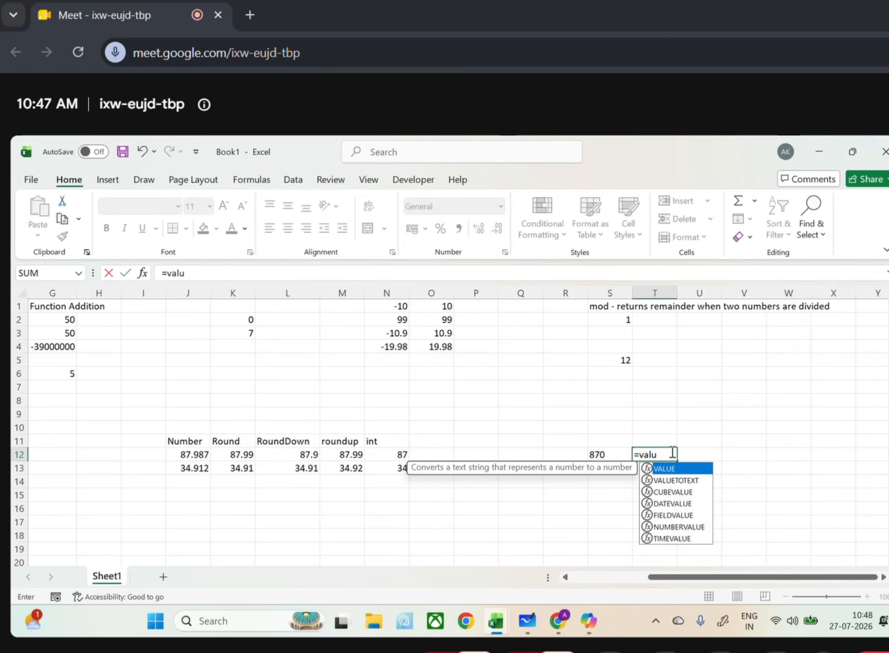
type("e")
type("(")
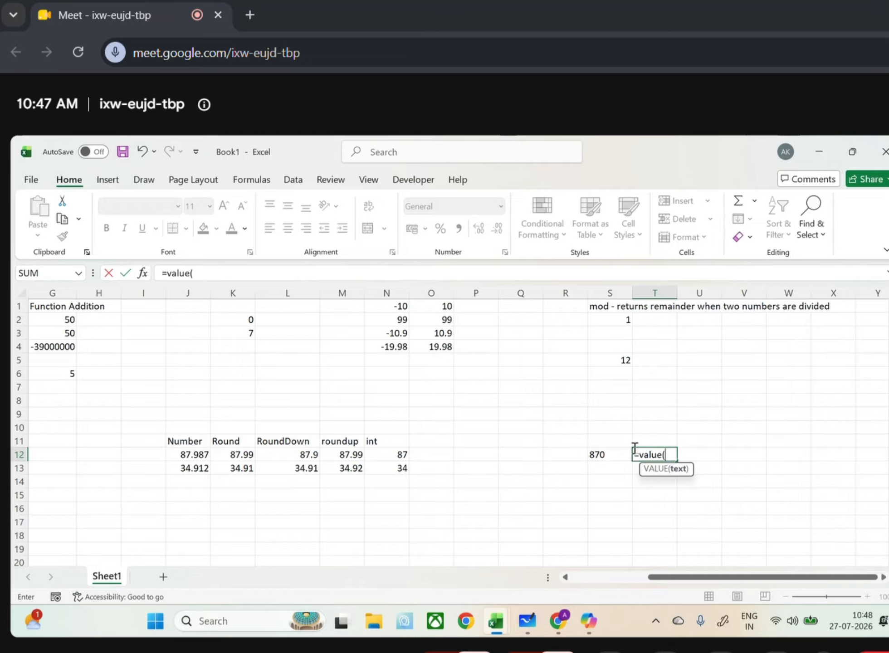
left_click(602, 454)
type(")")
key("Return")
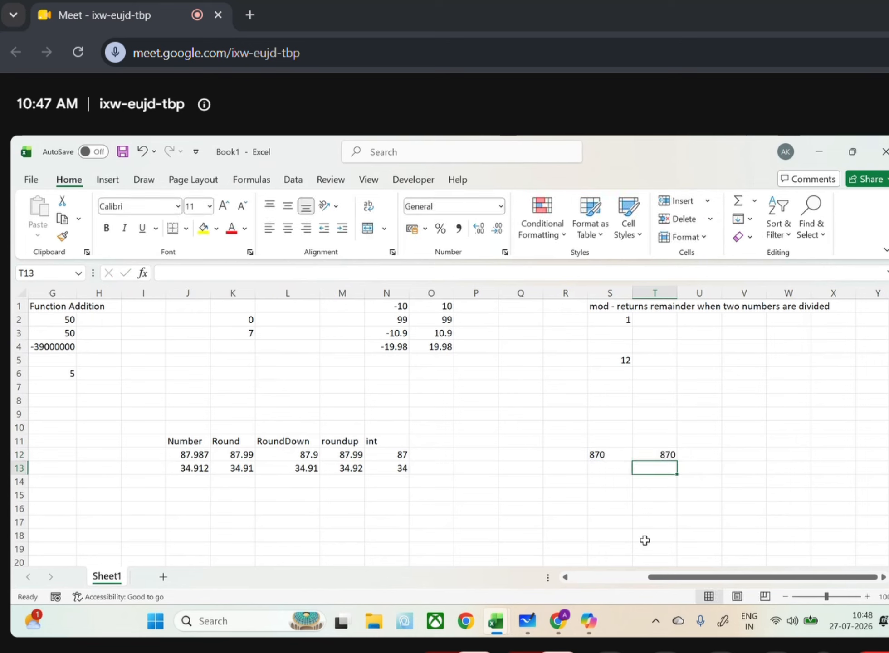
left_click(663, 453)
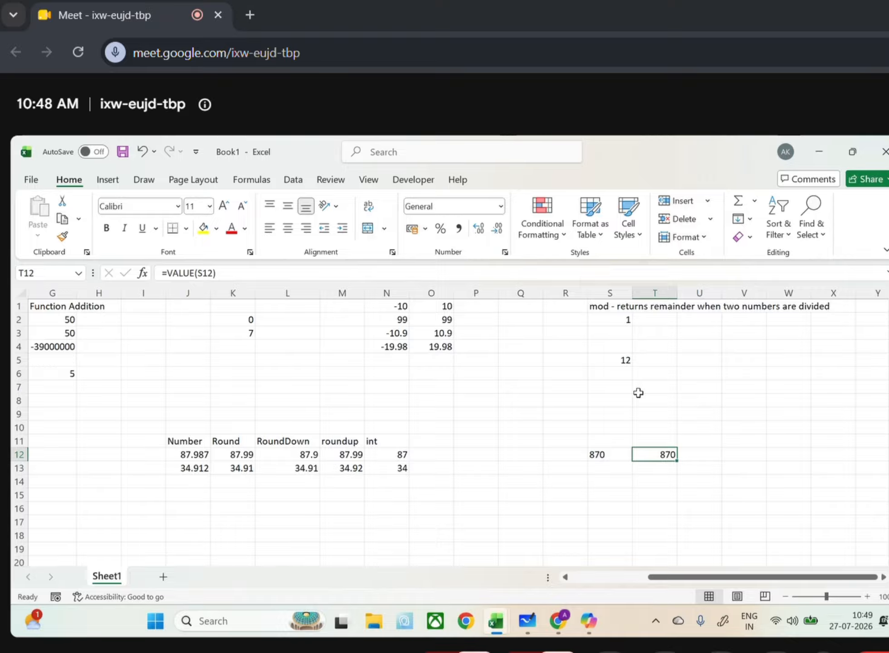
Enter the word ash in cell S13 and apply =VALUE(S13) to it in cell T13.
left_click(610, 469)
type("ash")
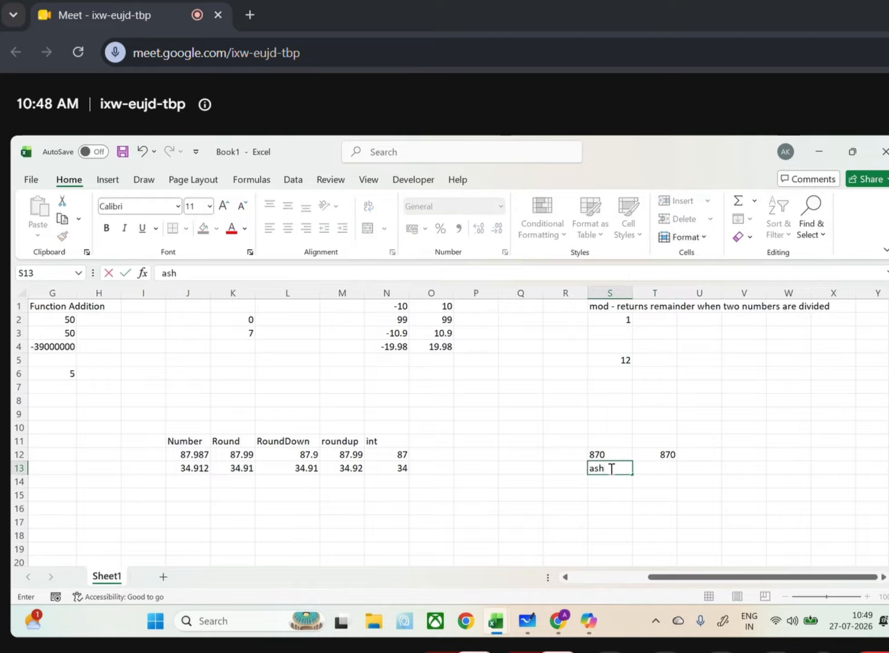
key("Return")
left_click(641, 468)
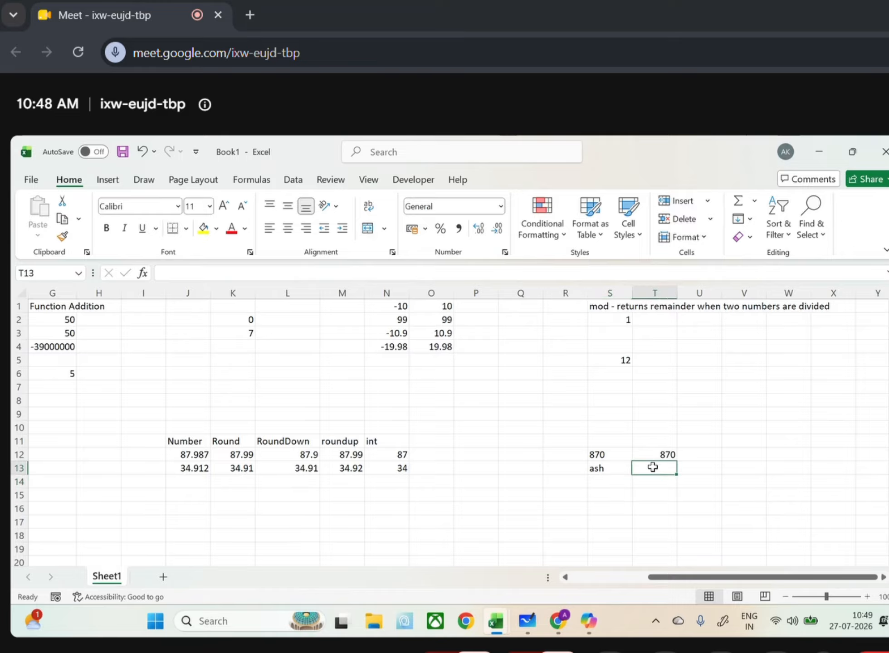
type("=value(")
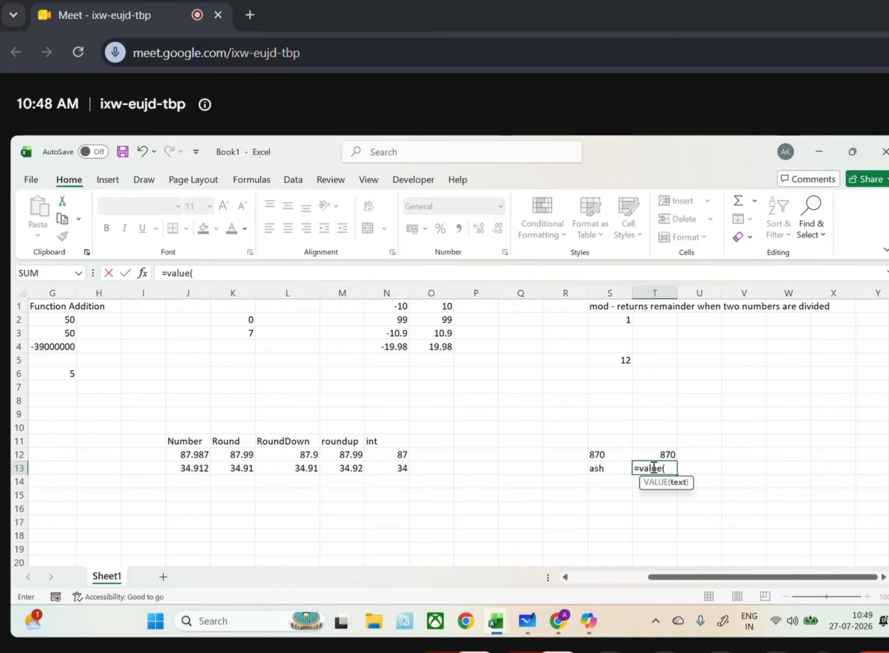
left_click(599, 468)
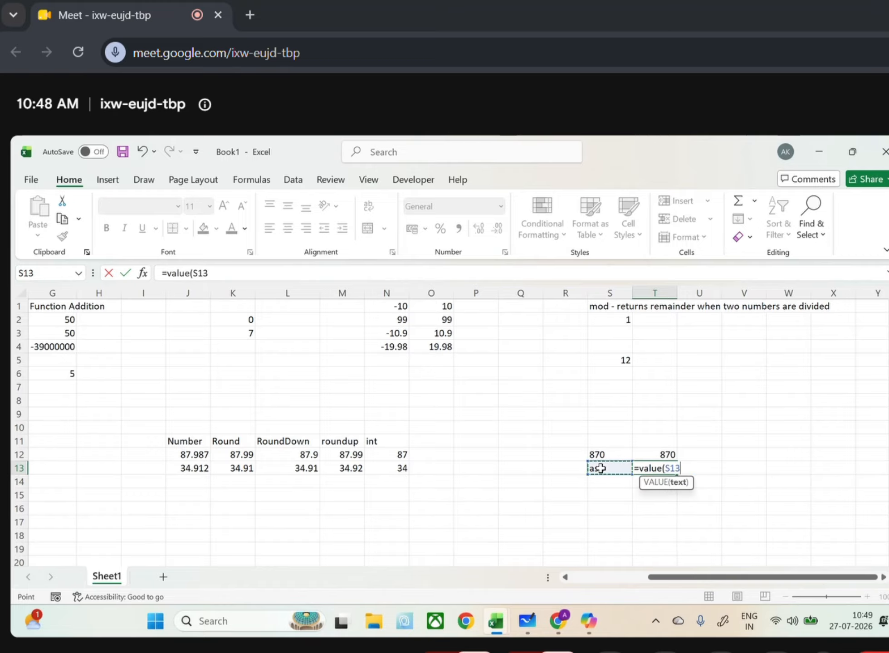
key("Return")
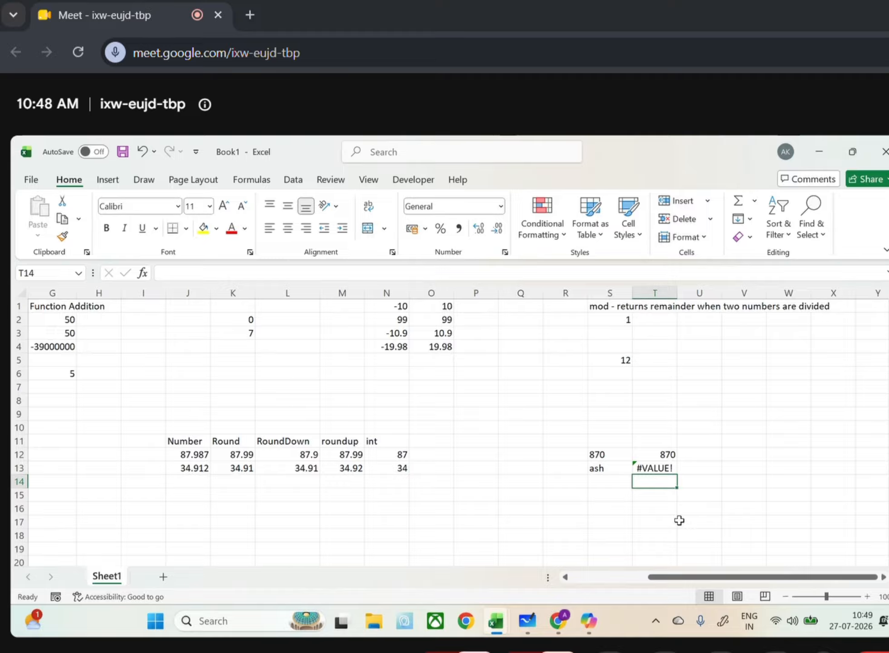
Compare the text entry in S12 with its VALUE conversion in T12.
left_click(659, 454)
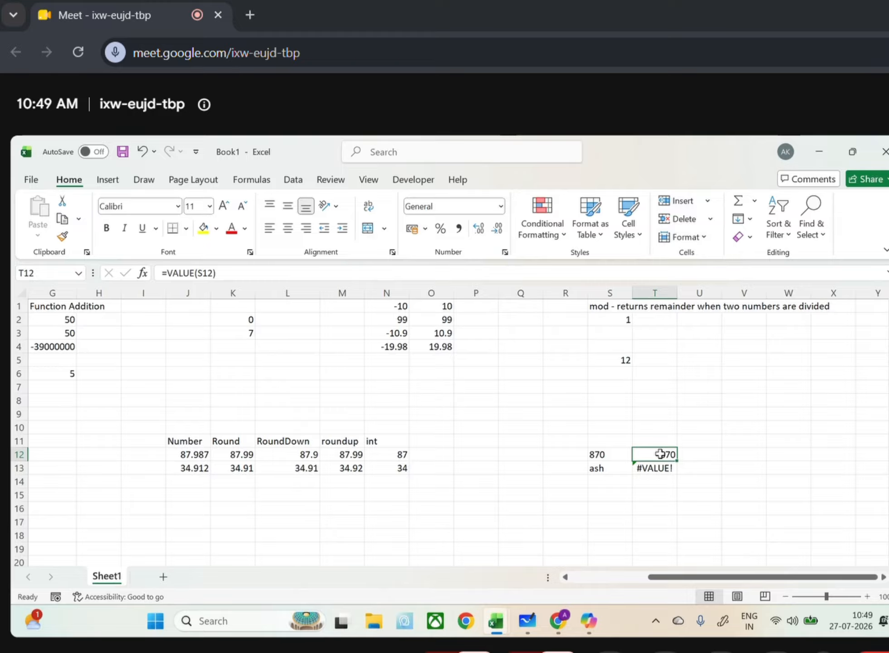
left_click(605, 455)
left_click(654, 453)
left_click(610, 455)
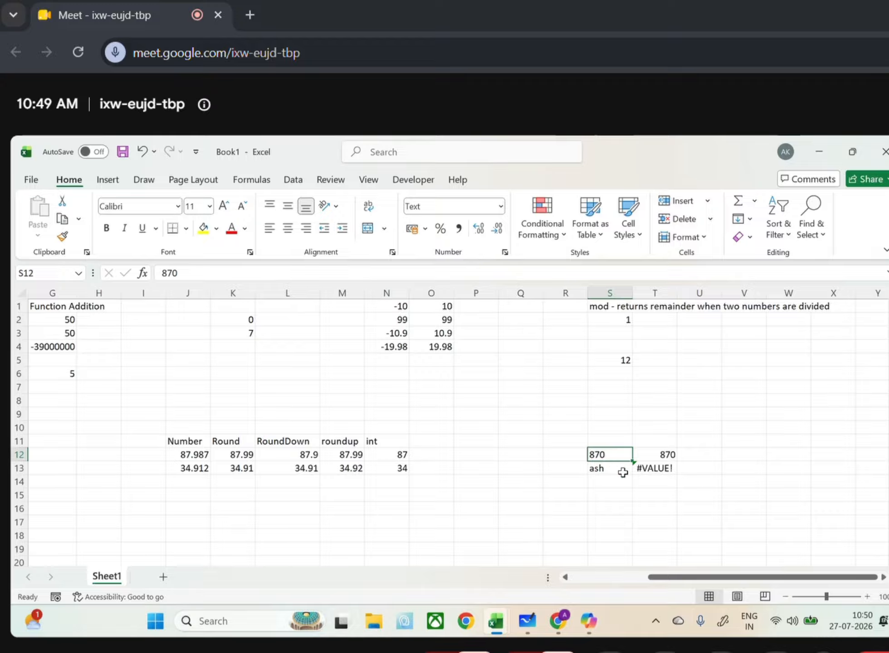
Apply VALUE to the empty cell S14 by entering =VALUE(S14) in cell T14.
left_click(655, 485)
type("=va")
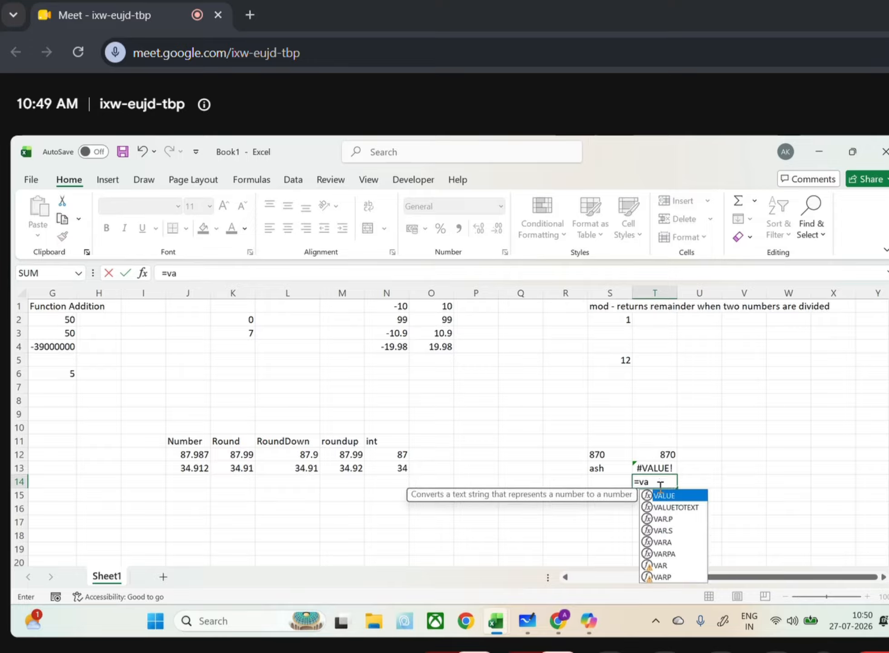
type("lue(")
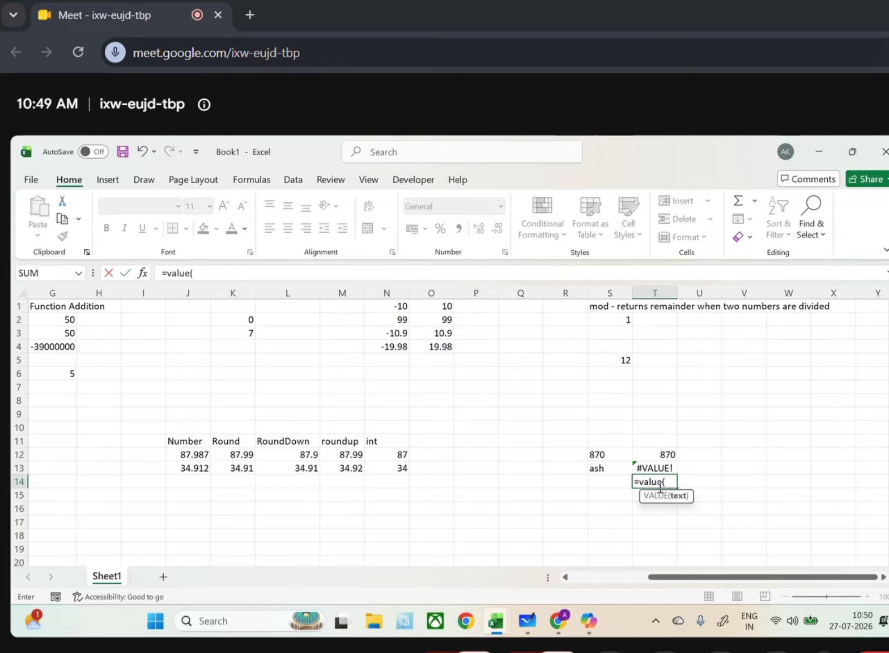
left_click(610, 485)
key("Return")
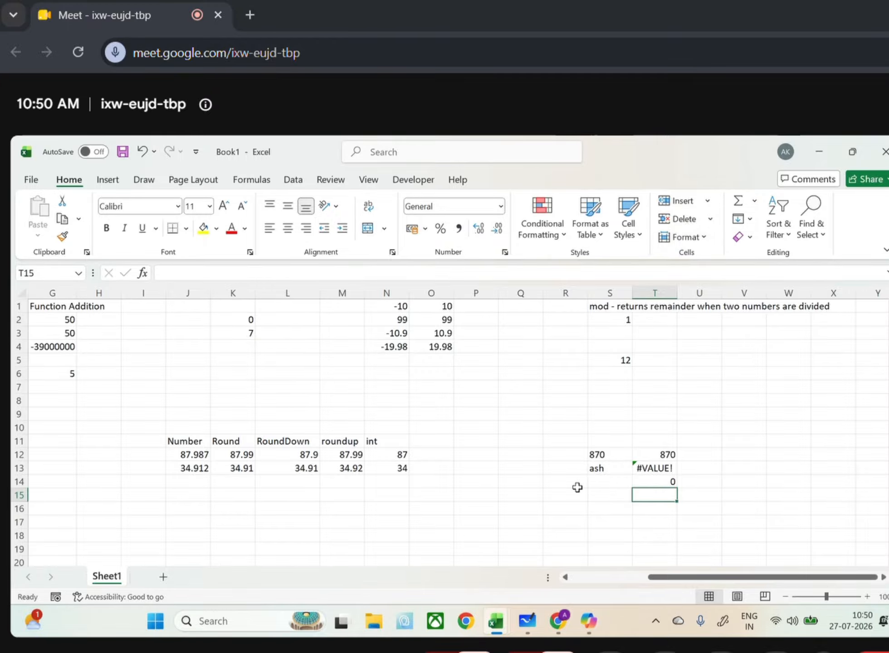
Switch from Book1 to the BasicFormulas workbook.
scroll(460, 416, "left", 4)
scroll(538, 581, "right", 1)
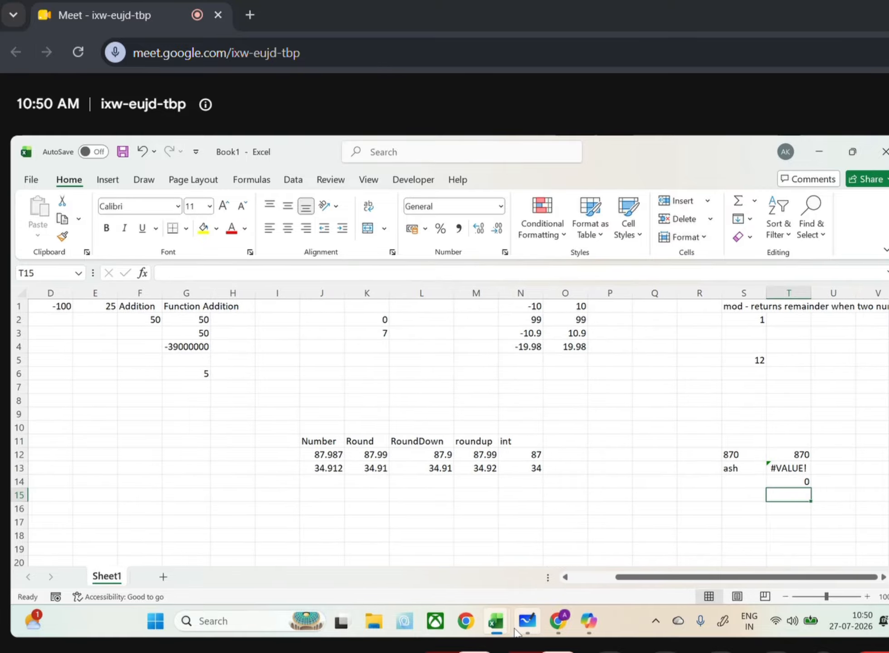
mouse_move(497, 621)
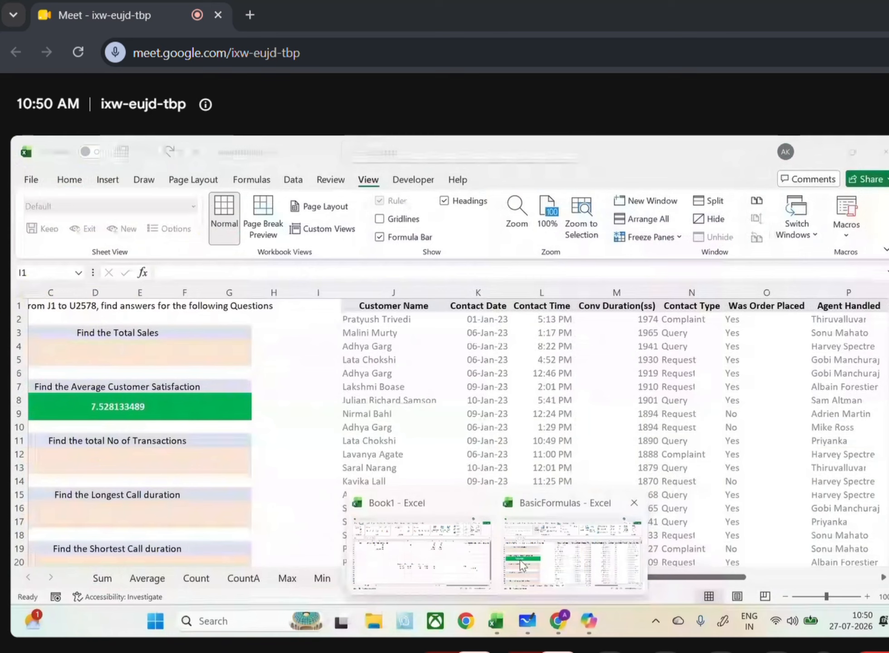
left_click(519, 560)
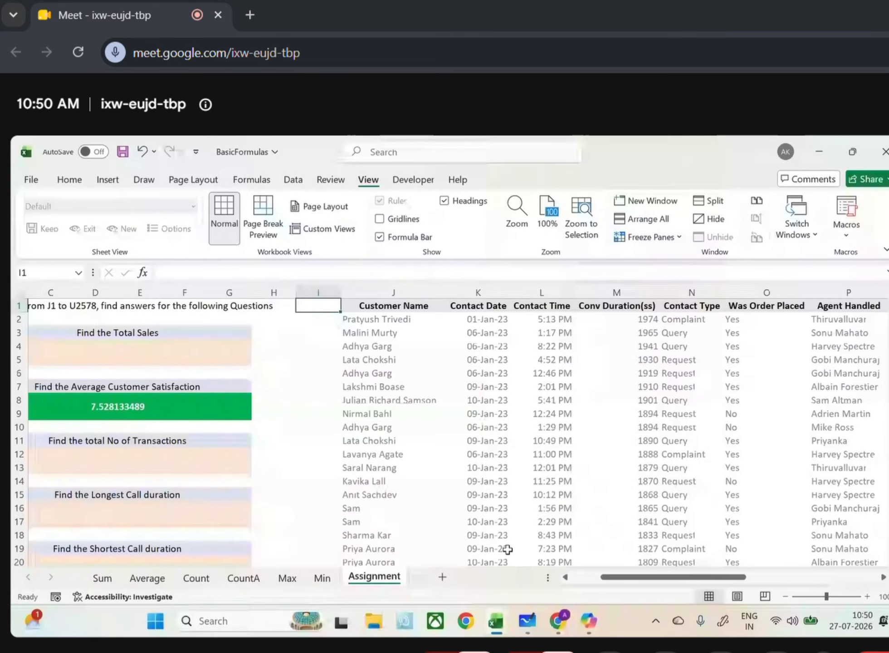
Examine the Contact Type and Agent Handled columns of the Assignment data for repeated entries, and look over the remaining columns.
scroll(396, 453, "right", 5)
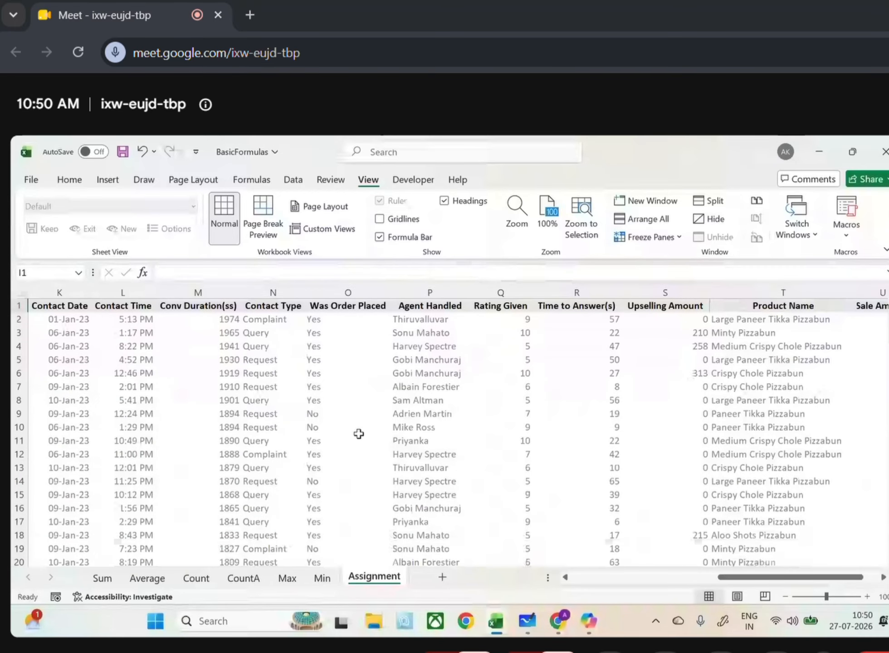
scroll(358, 433, "left", 2)
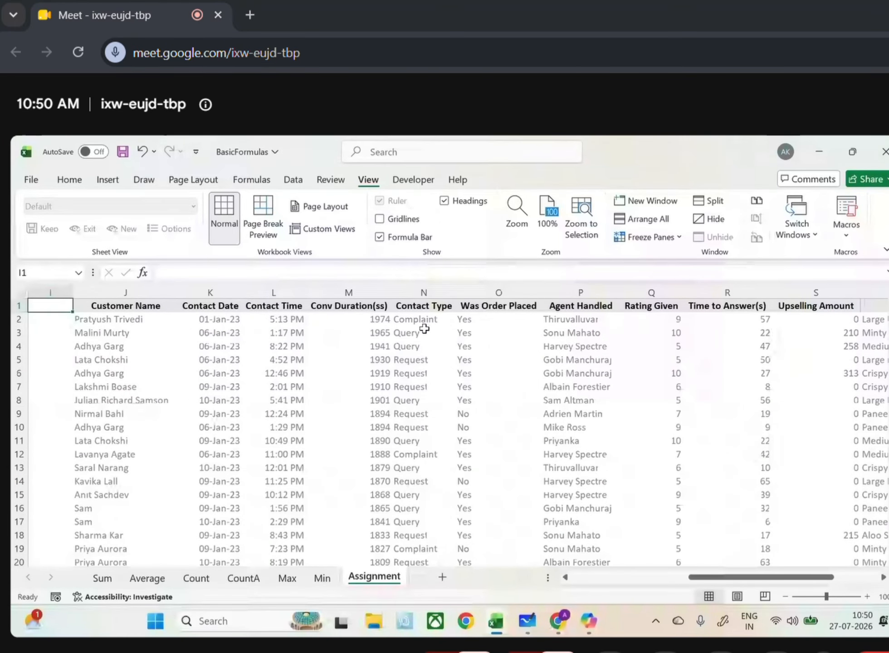
left_click_drag(422, 319, 425, 549)
scroll(478, 455, "up", 1)
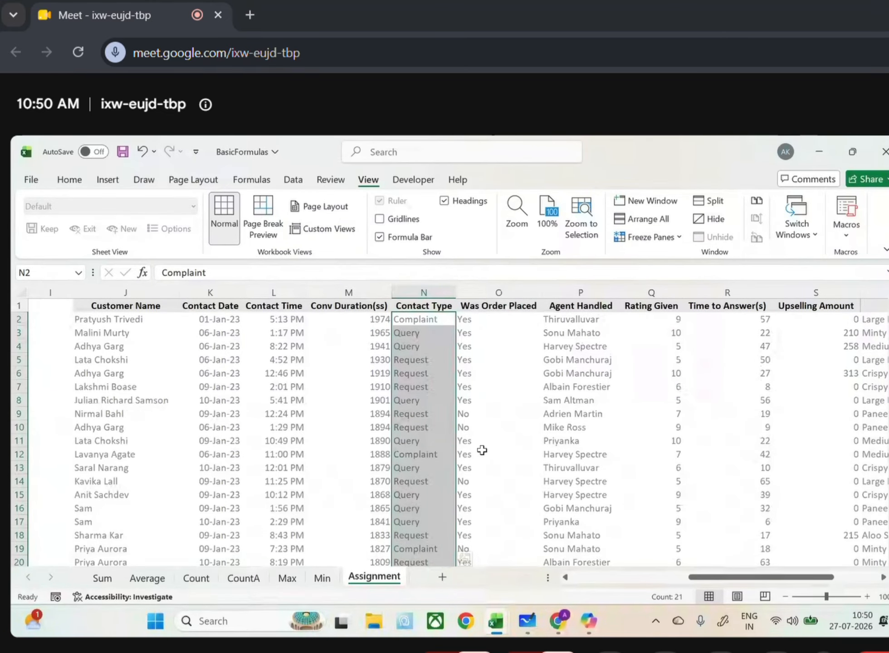
left_click_drag(562, 321, 602, 558)
left_click(579, 471)
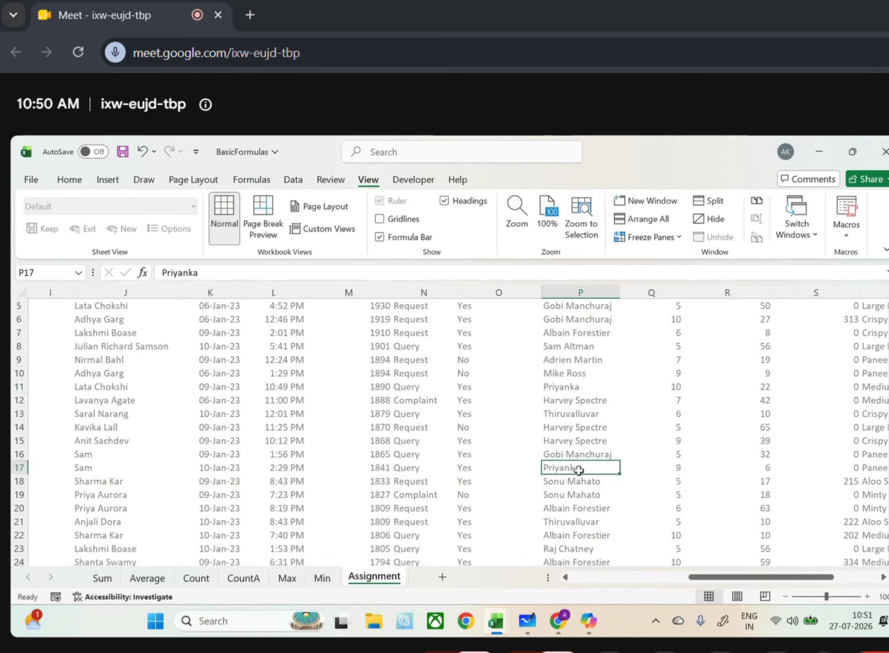
scroll(578, 471, "up", 2)
scroll(578, 470, "right", 4)
scroll(579, 470, "right", 1)
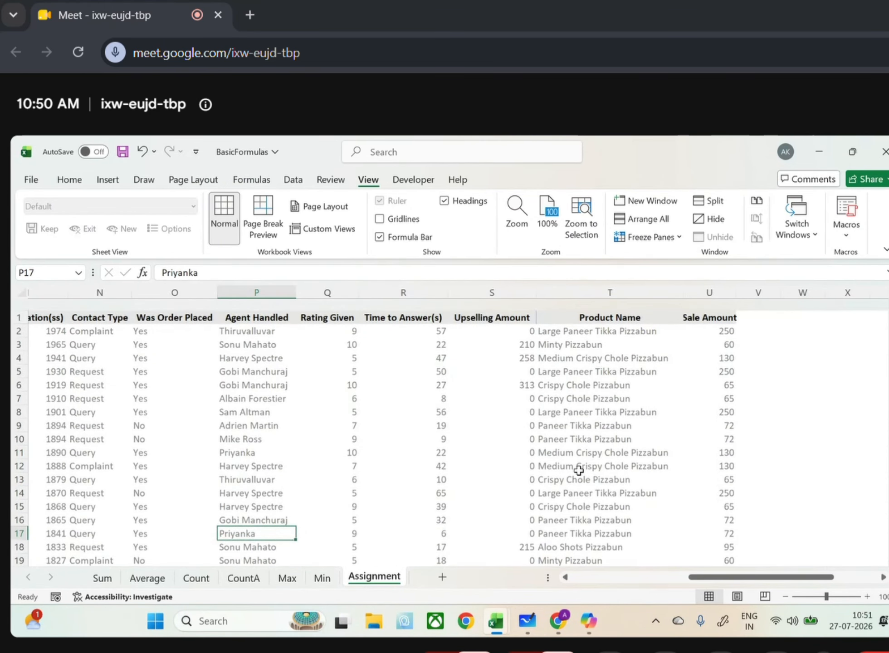
scroll(579, 470, "right", 5)
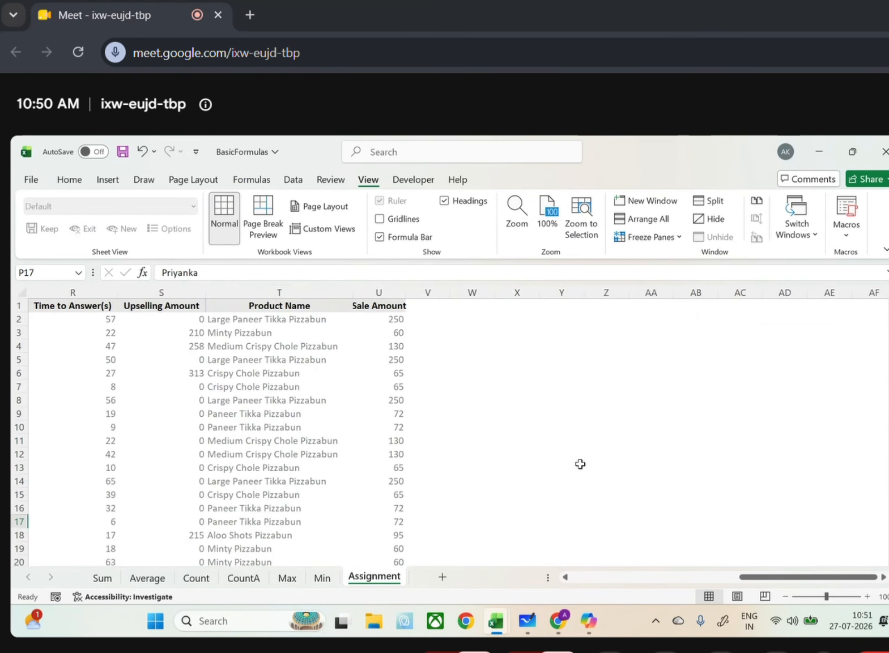
List the distinct agents from the Agent Handled column by entering =UNIQUE(P2:P2578) in cell Z4.
left_click(609, 350)
type("=uniqye")
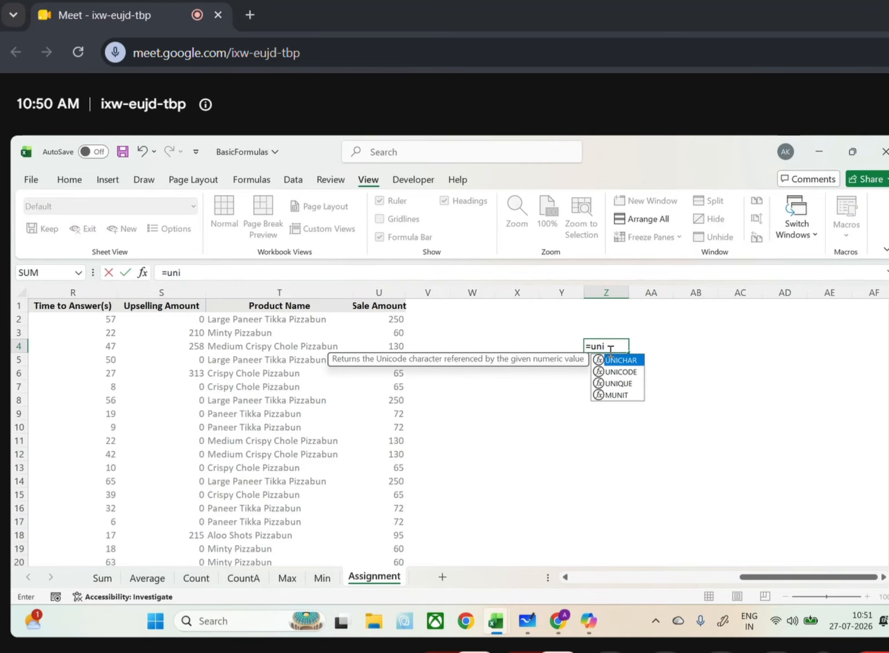
key("BackSpace")
key("BackSpace")
type("ue")
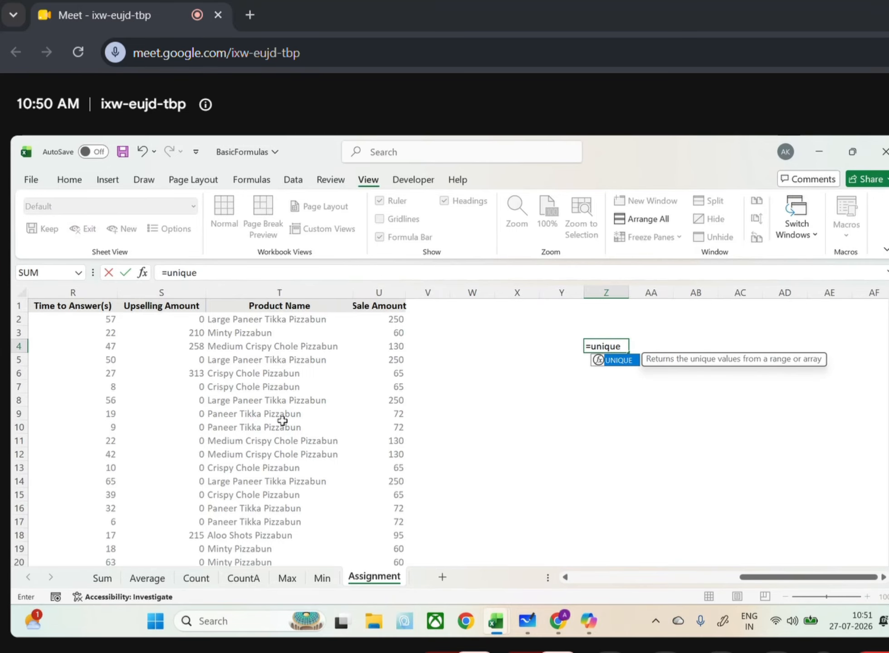
type("(")
scroll(282, 421, "left", 3)
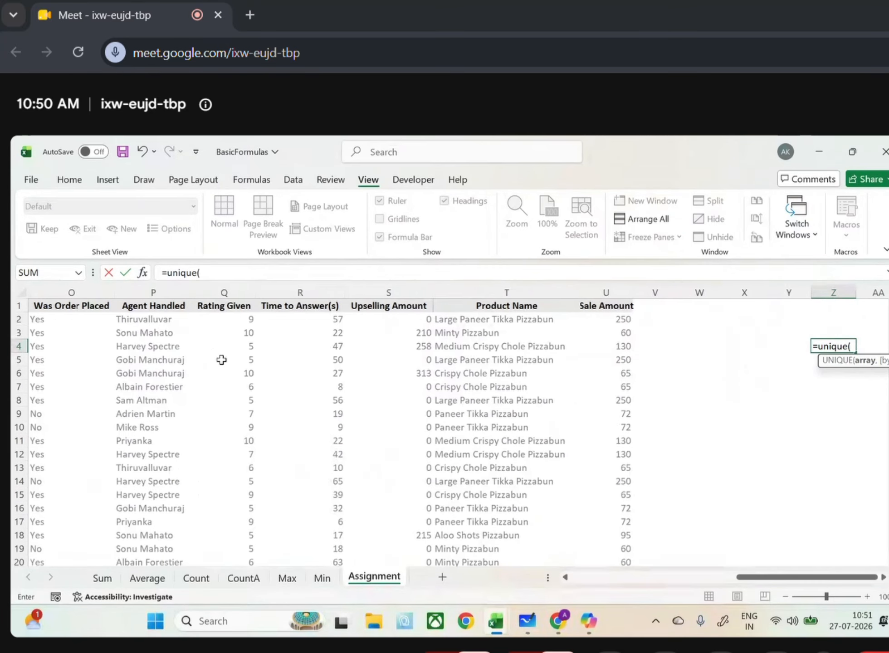
left_click(156, 319)
key("ctrl+shift+Down")
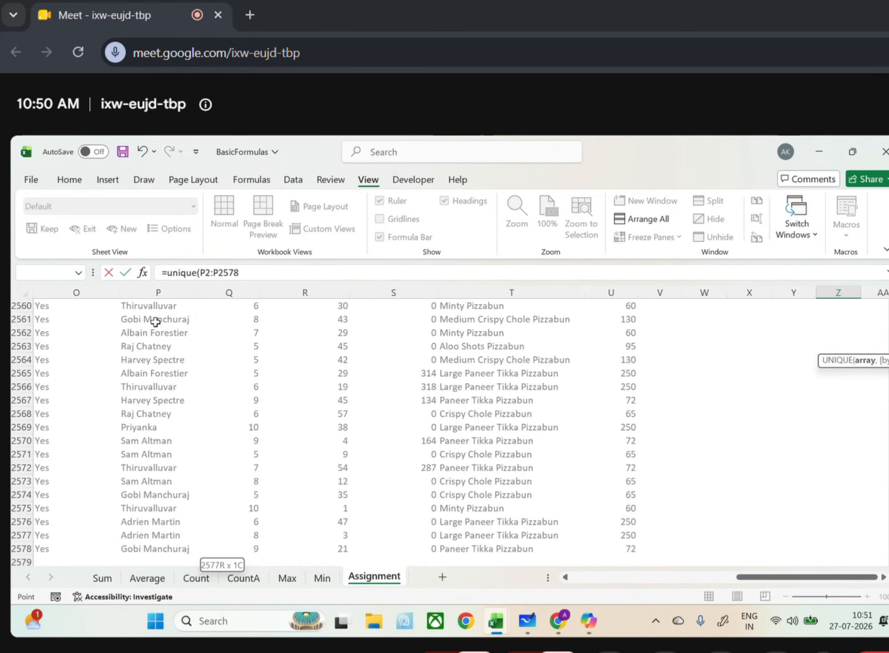
left_click(284, 271)
type(")")
key("Return")
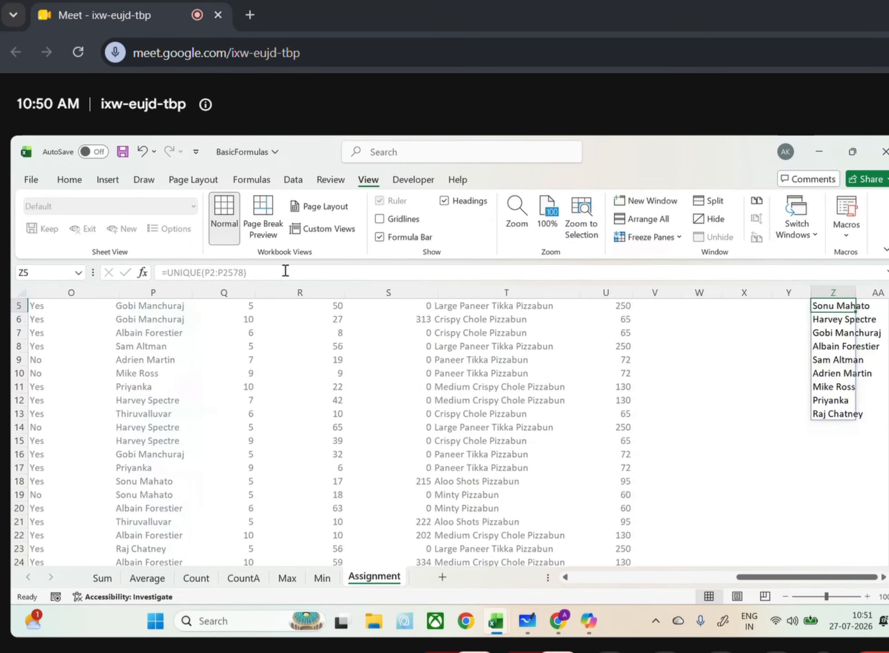
Compare the list of distinct agents in column Z with the full Agent Handled column.
scroll(552, 447, "right", 3)
scroll(551, 447, "up", 2)
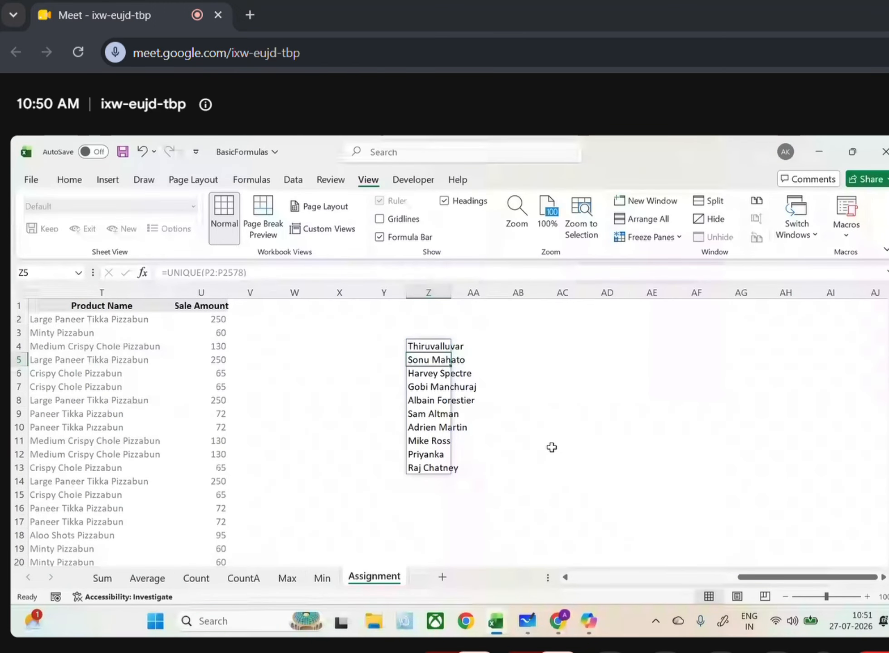
scroll(303, 425, "left", 6)
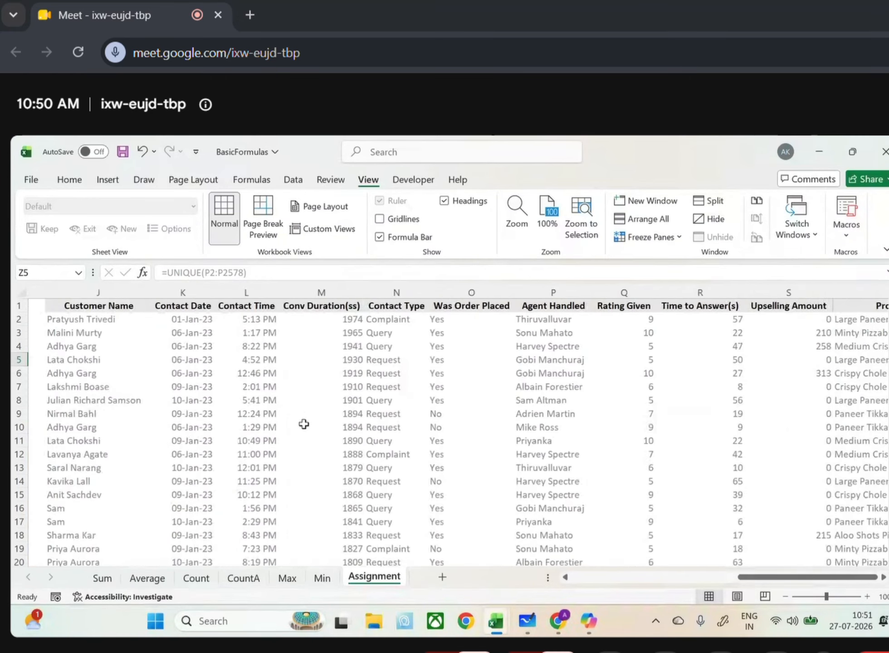
left_click(670, 292)
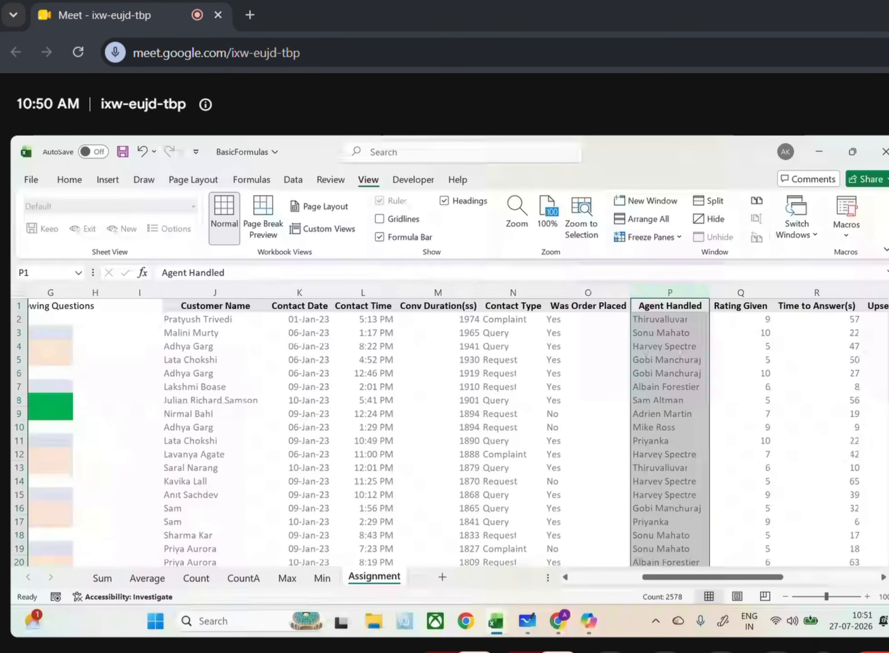
mouse_move(887, 308)
left_mouse_down()
mouse_move(887, 546)
mouse_move(887, 308)
left_mouse_up()
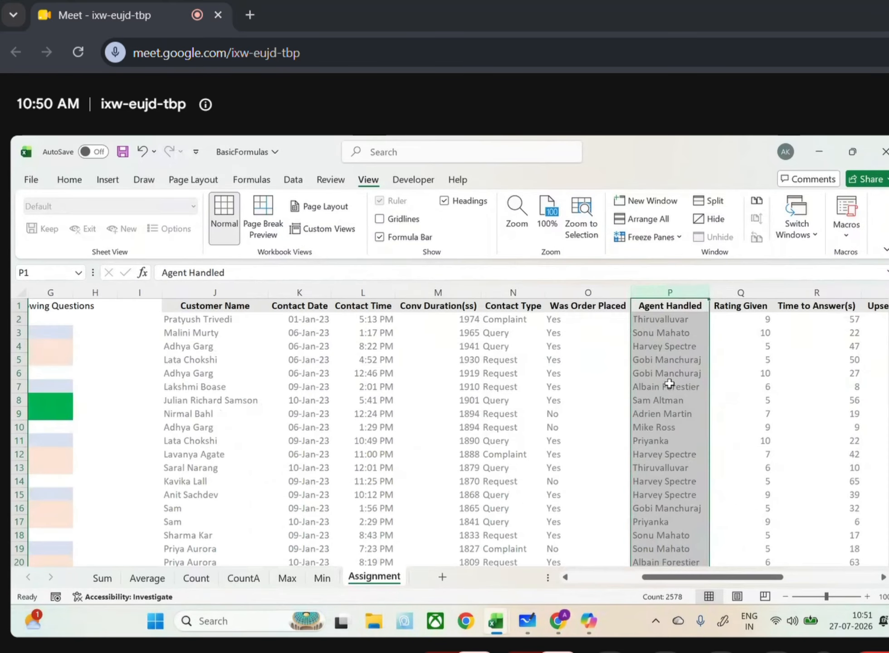
scroll(669, 384, "right", 5)
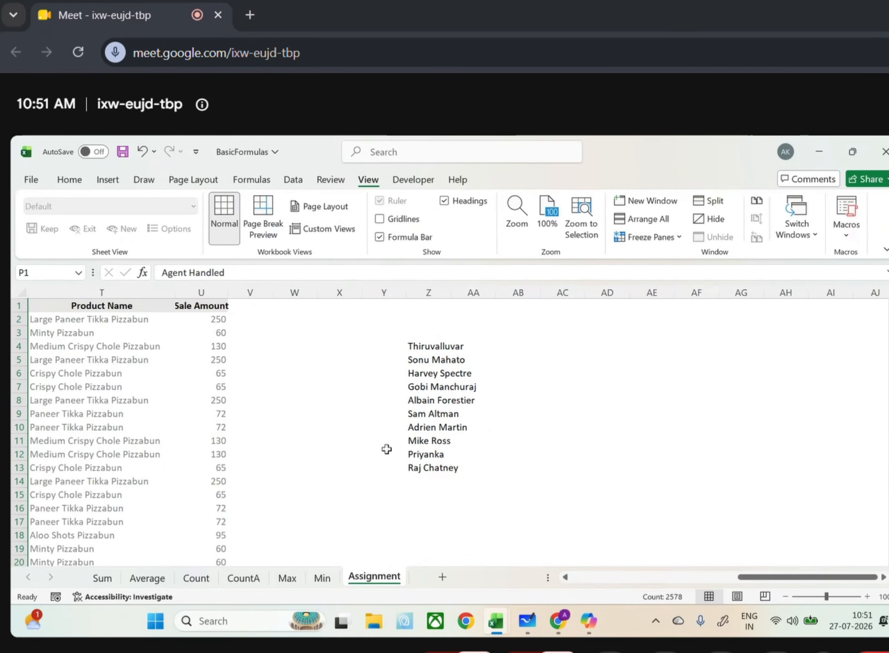
left_click(387, 449)
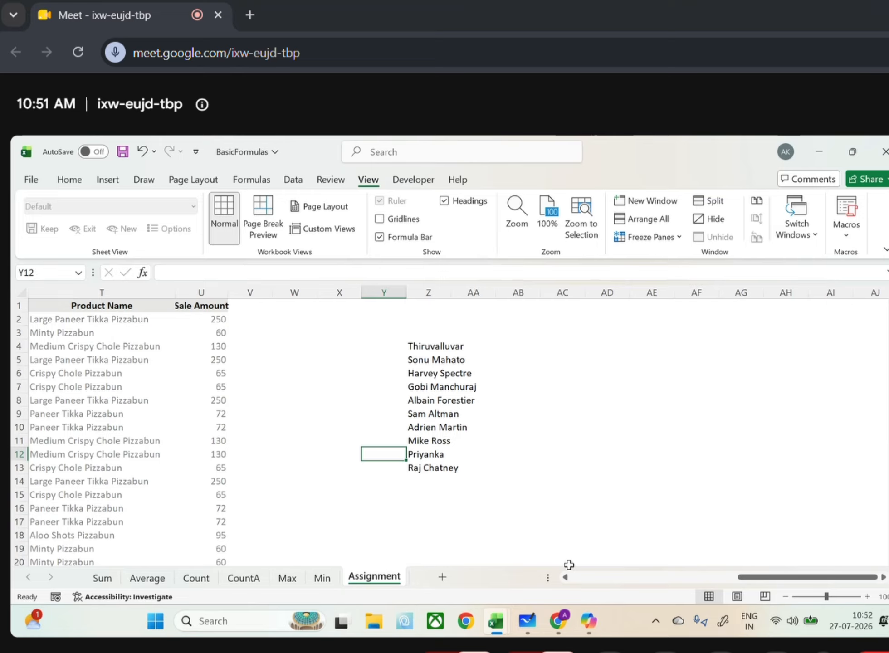
Count the empty cells of the whole data table with =COUNTBLANK(J1:U2578) in cell AE10, and review the formula.
left_click(631, 427)
type("=countblanl")
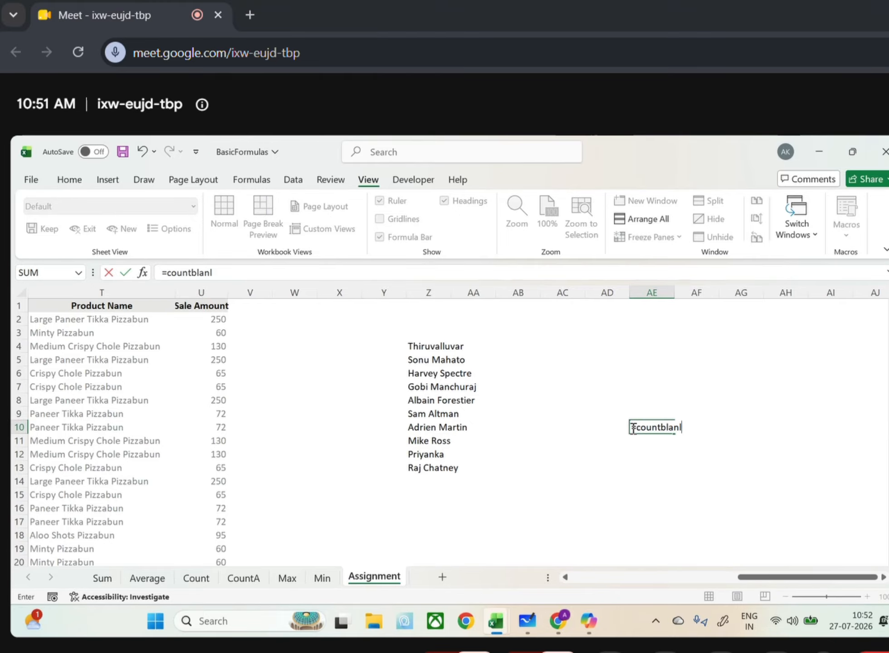
key("BackSpace")
type("k(")
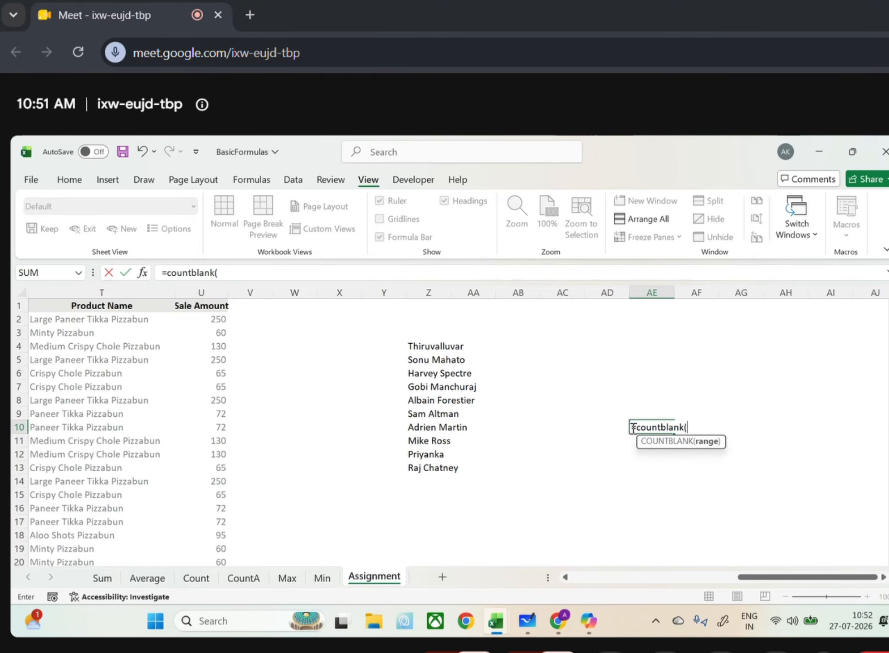
scroll(321, 424, "left", 10)
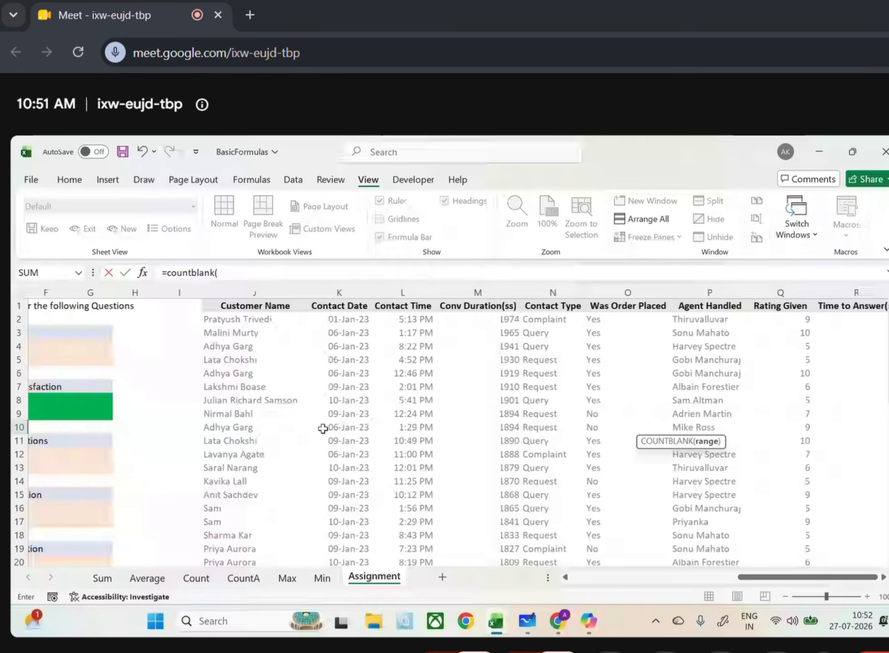
left_click(204, 304)
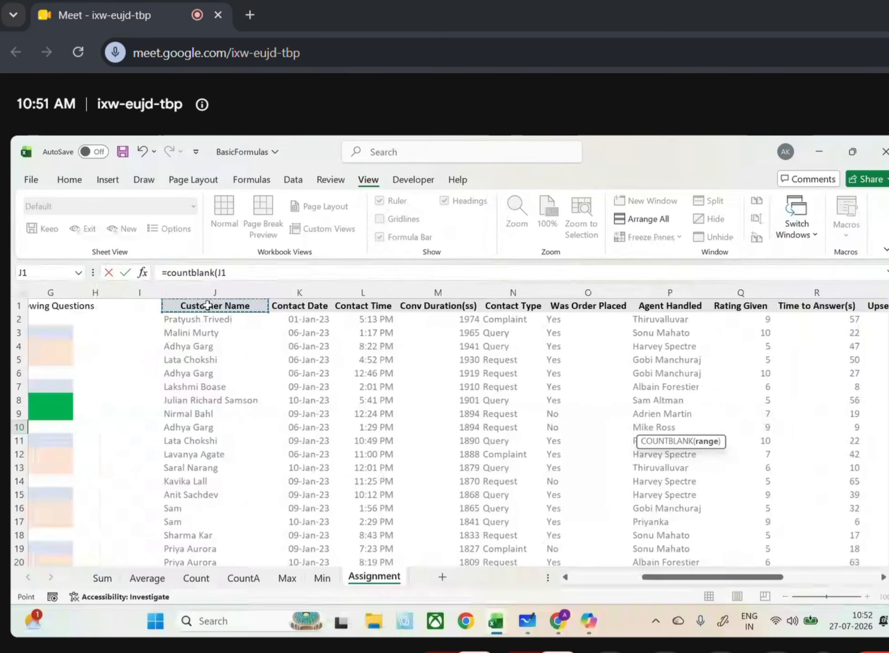
key("ctrl+shift+Right")
key("ctrl+shift+Down")
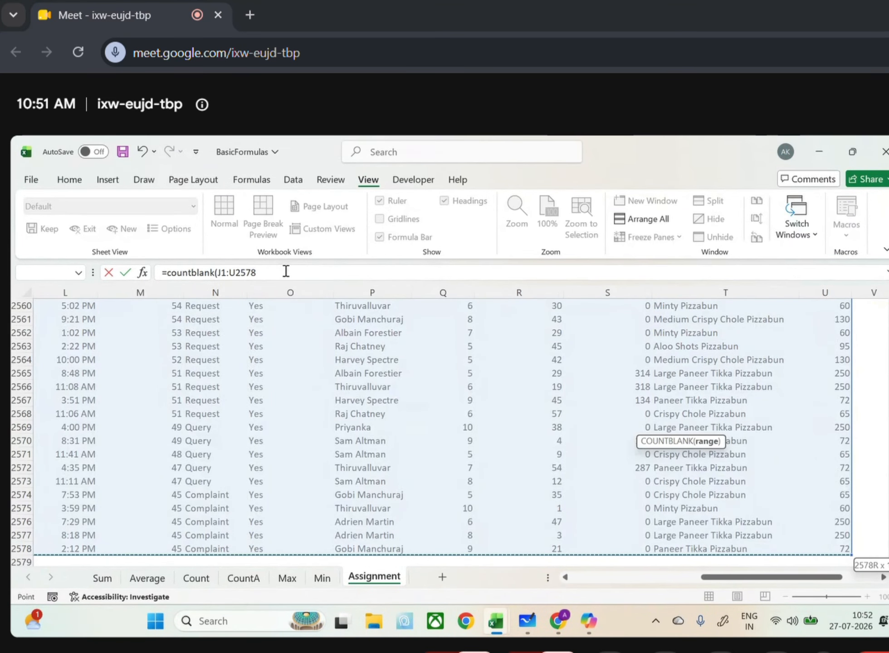
left_click(285, 272)
type(")")
key("Return")
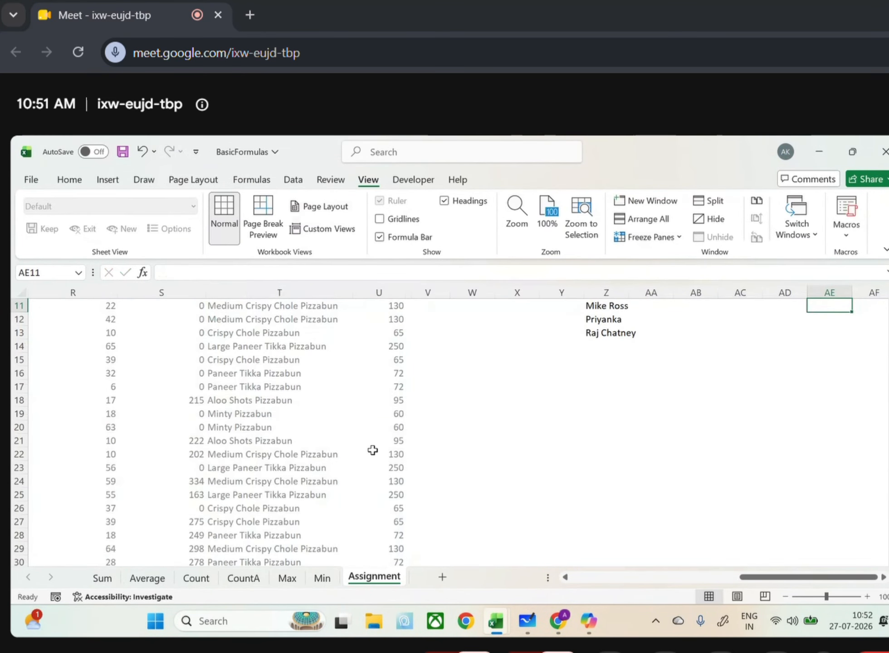
scroll(619, 462, "up", 2)
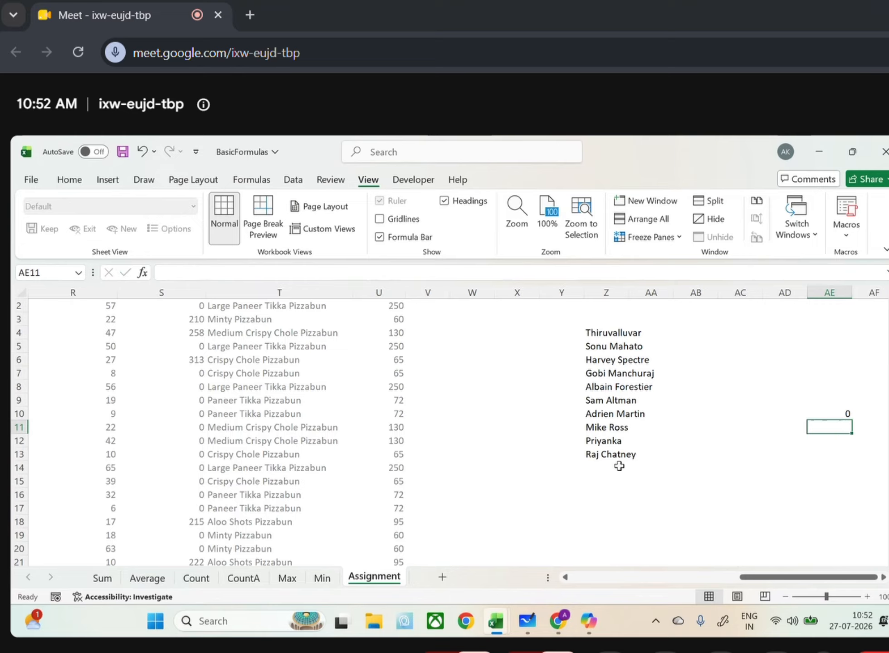
left_click(823, 413)
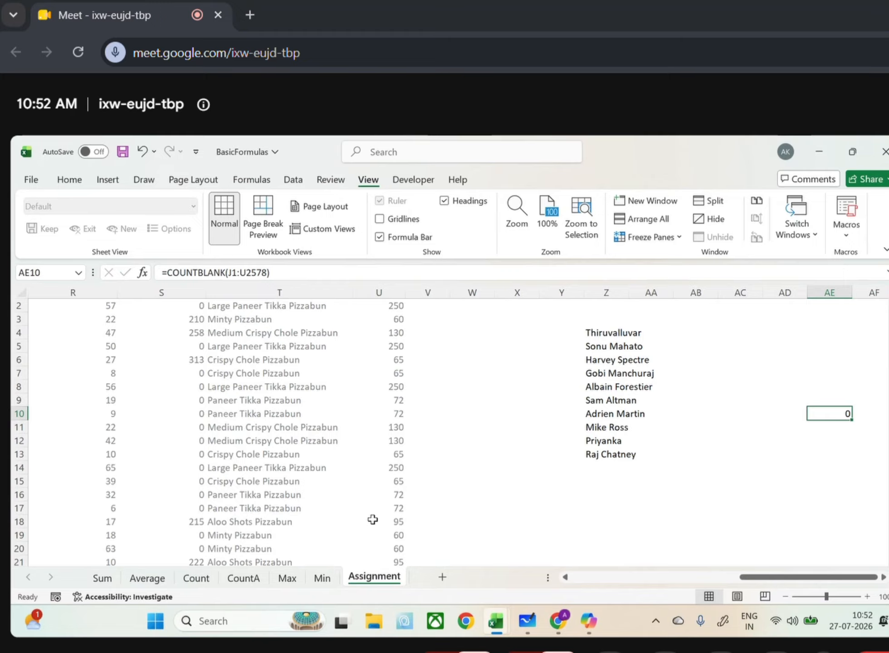
Count the empty cells of the blank block Z15:AA17 by entering =COUNTBLANK(Z15:AA17) in cell AD16.
left_click(791, 497)
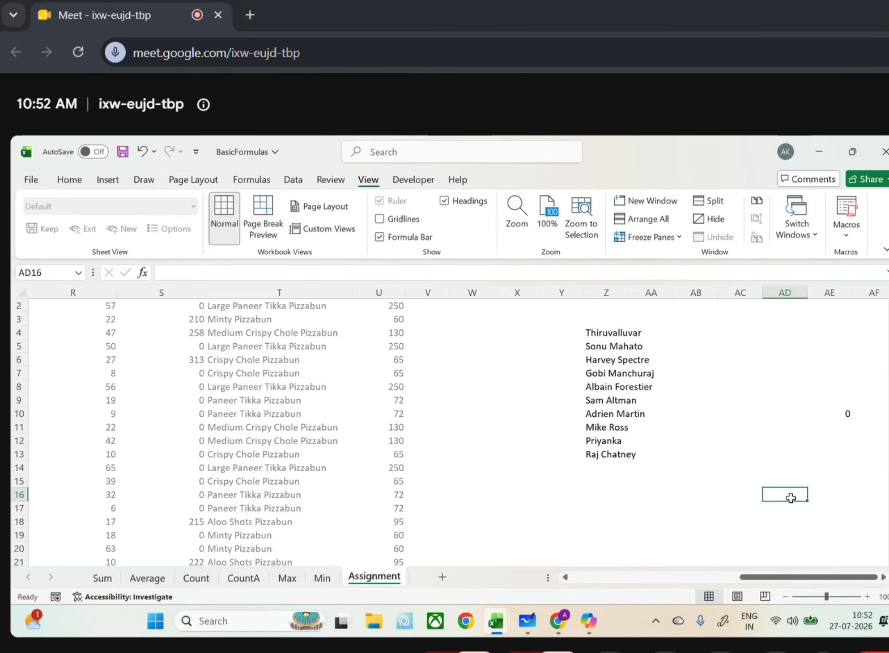
type("=countbanl")
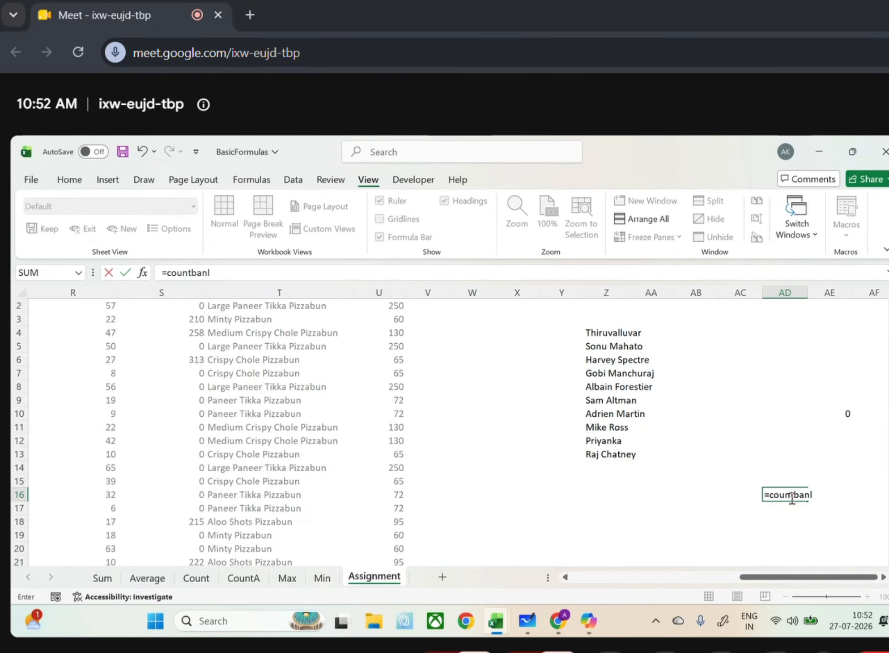
key("BackSpace")
key("BackSpace")
key("BackSpace")
type("la")
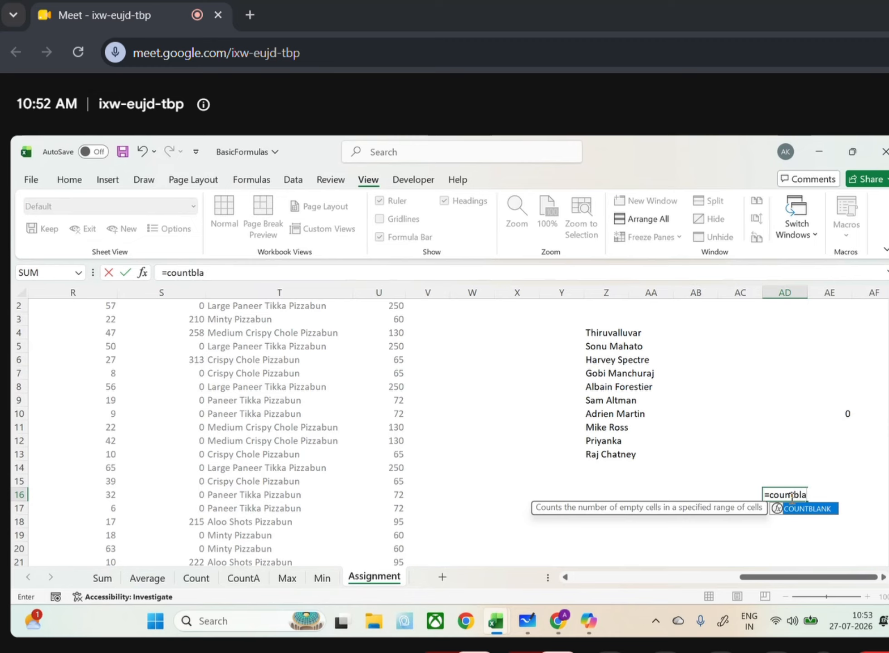
type("nk(")
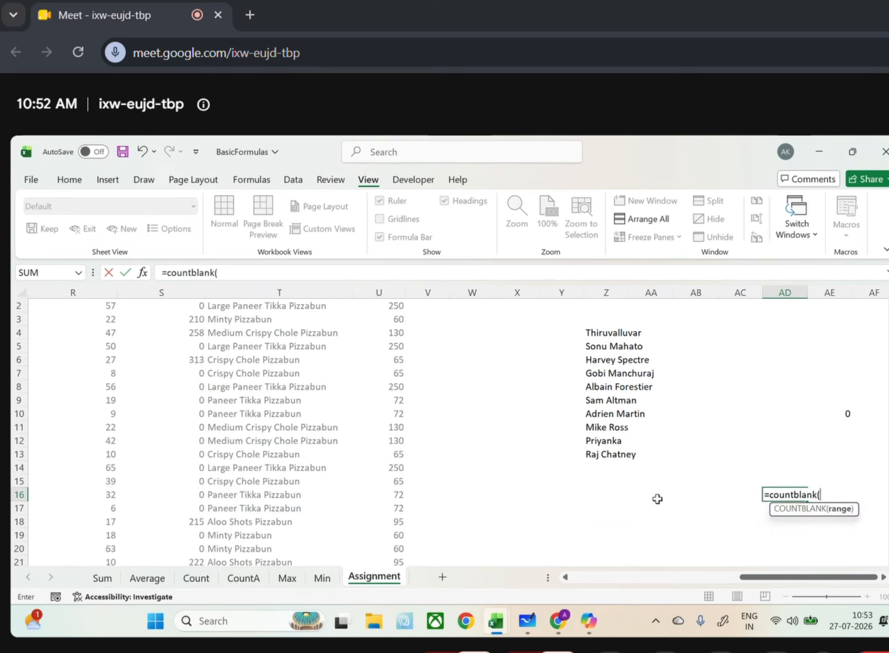
left_click(596, 482)
left_click_drag(597, 483, 671, 502)
type(")")
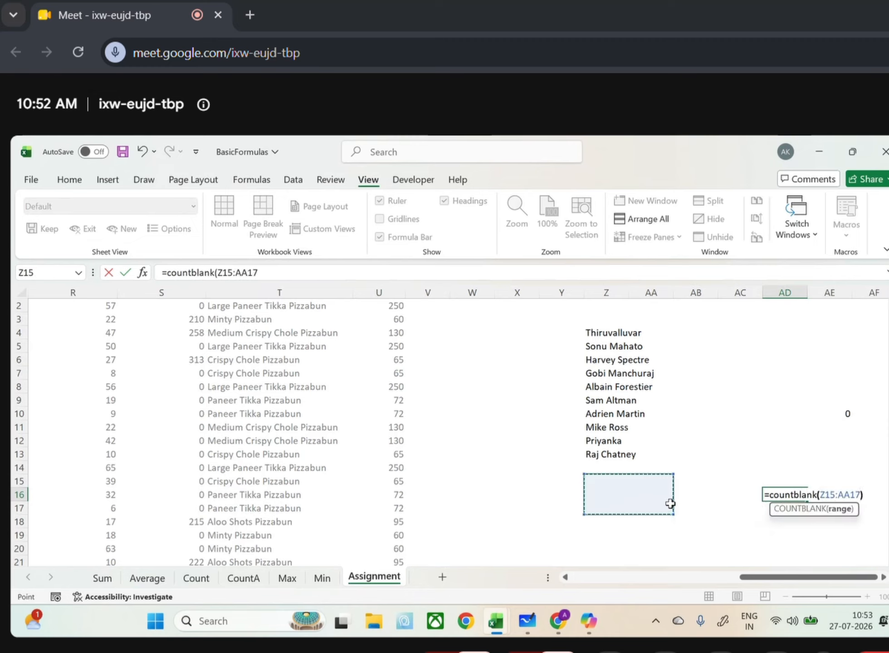
key("Return")
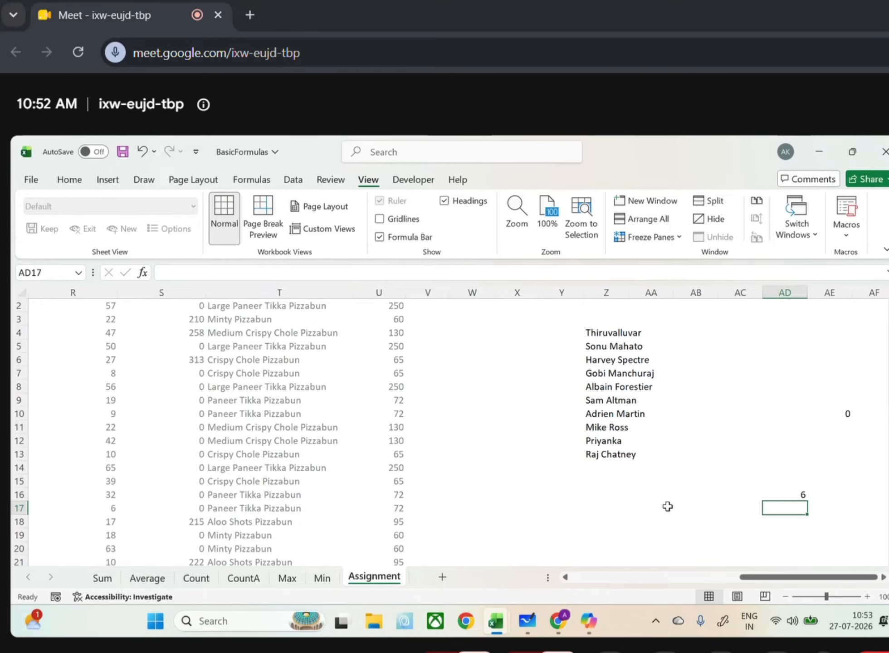
Switch to the Book1 workbook, count the empty cells of G1:G6 with COUNTBLANK in cell G11, and review the VALUE formula in T13.
left_click(494, 611)
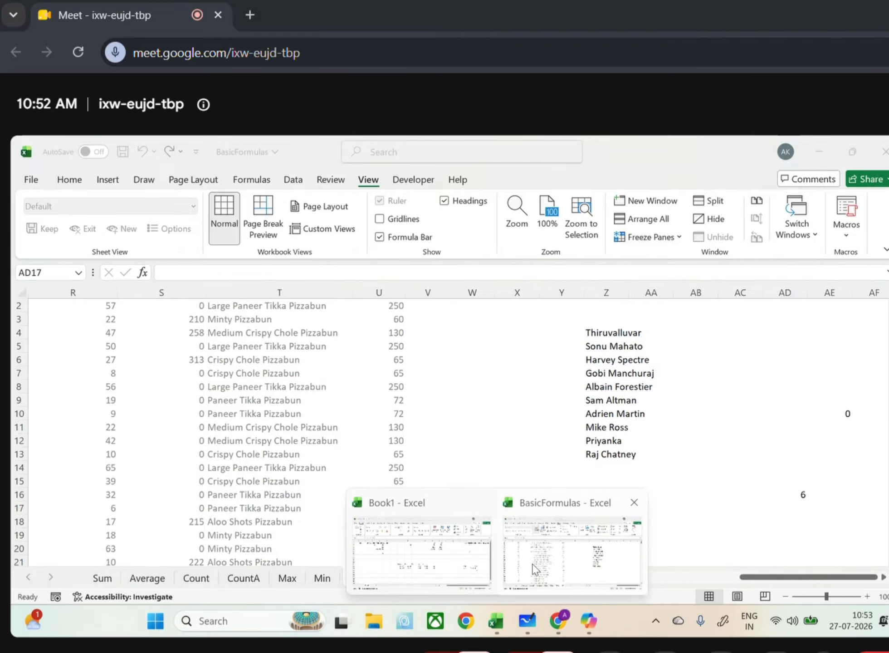
left_click(446, 540)
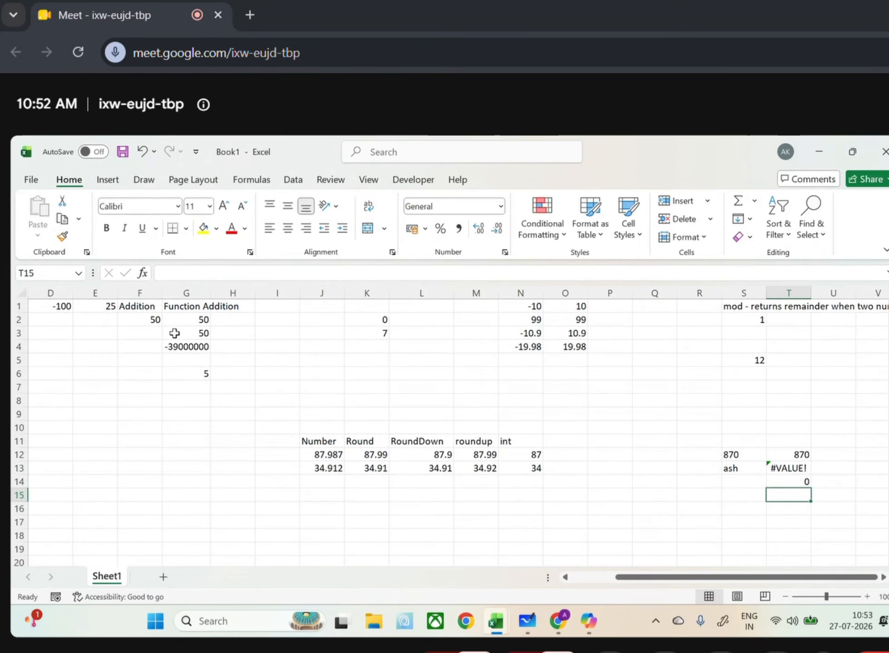
left_click(191, 359)
left_click(192, 438)
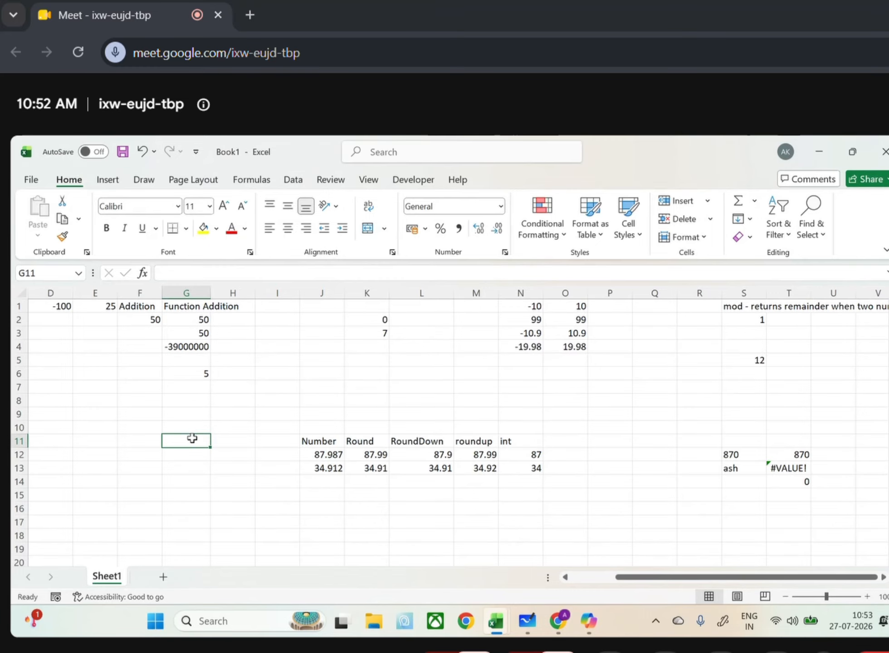
type("=countbla")
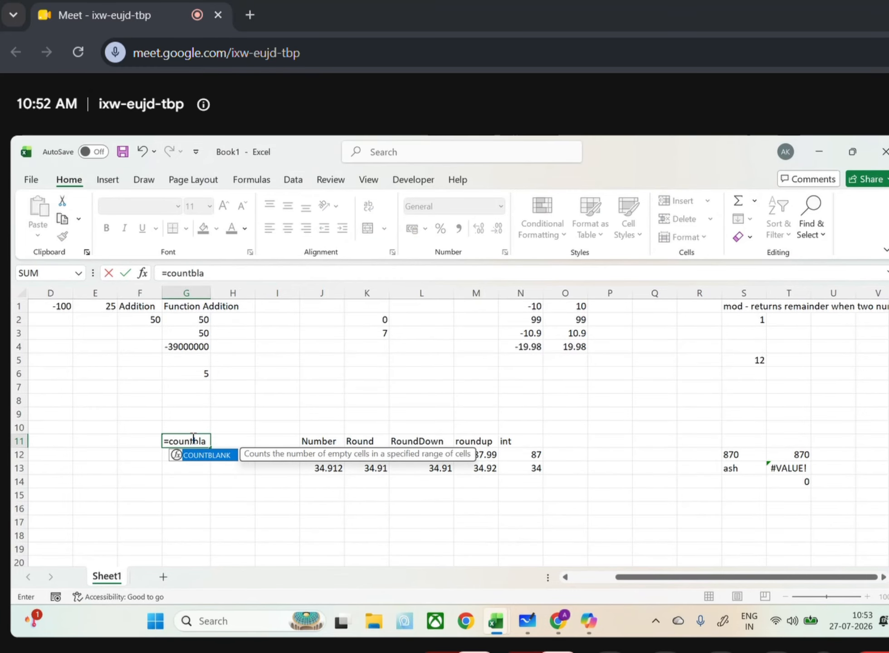
type("nk(")
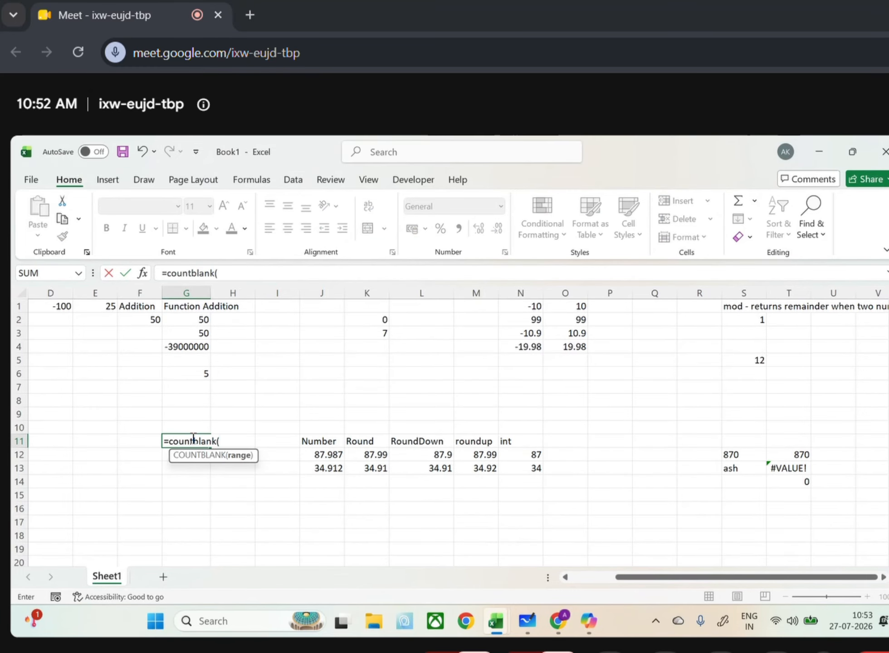
left_click_drag(191, 307, 201, 370)
key("Return")
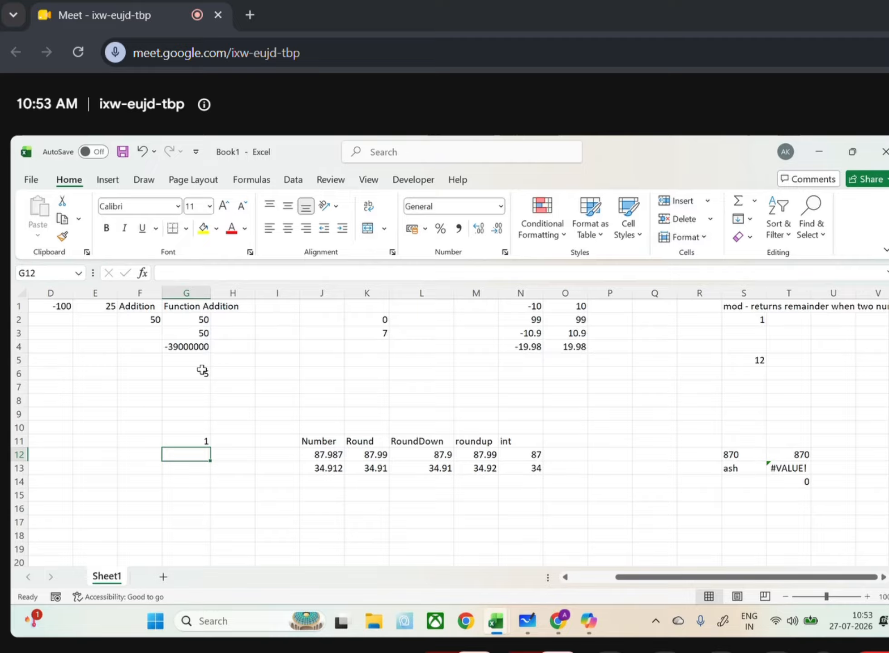
left_click(779, 470)
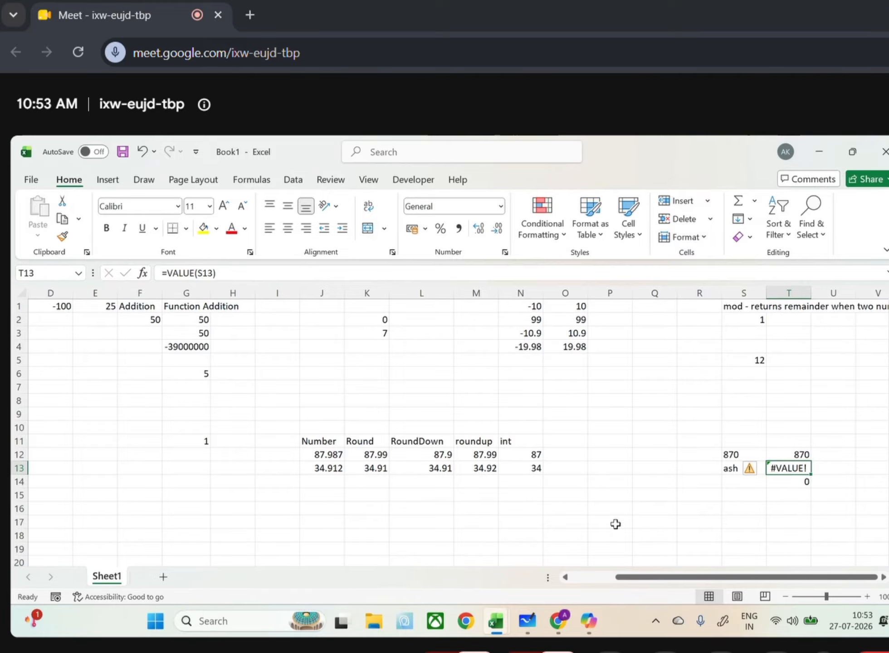
left_click(536, 520)
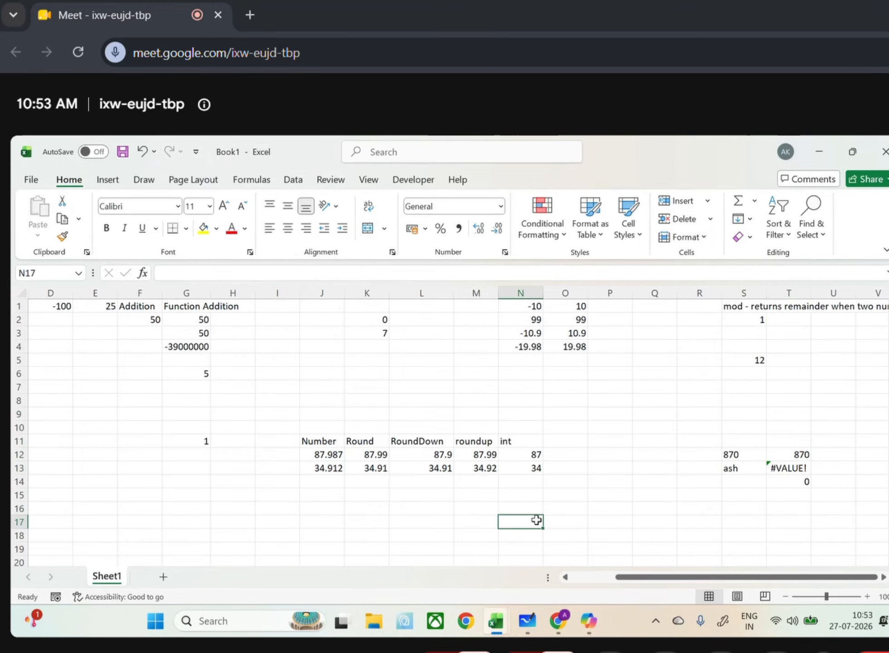